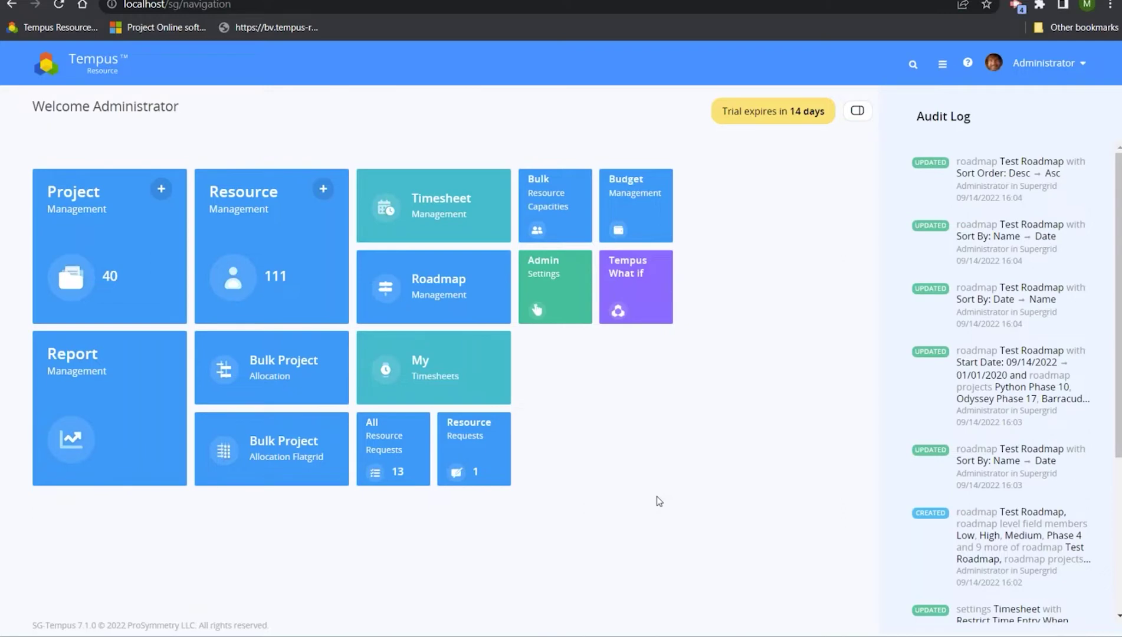
click(584, 289)
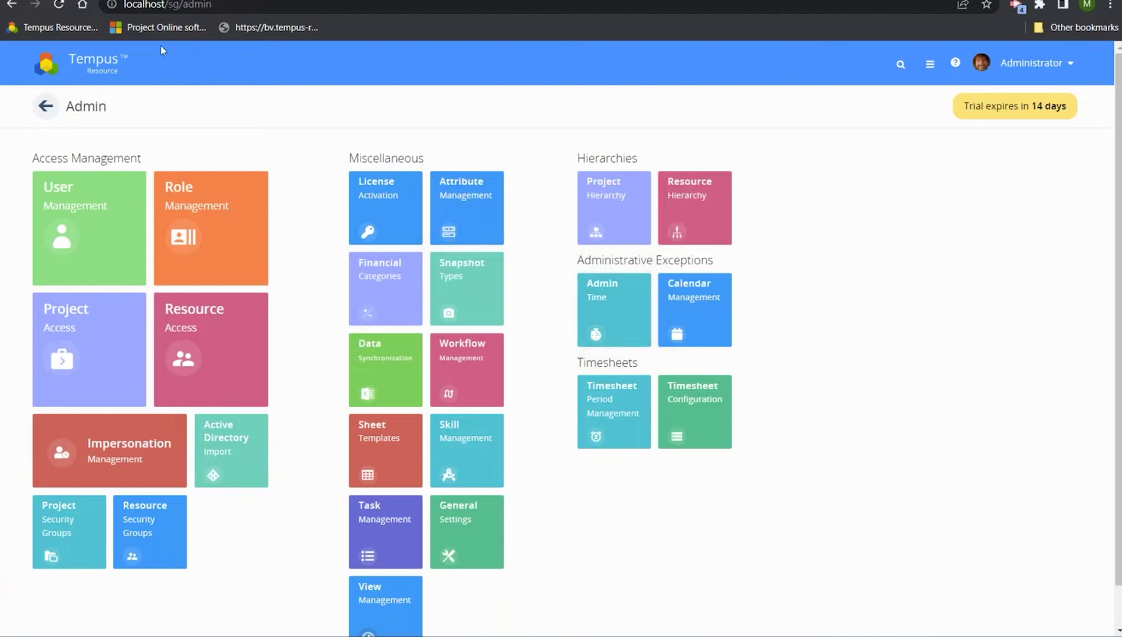
click(46, 106)
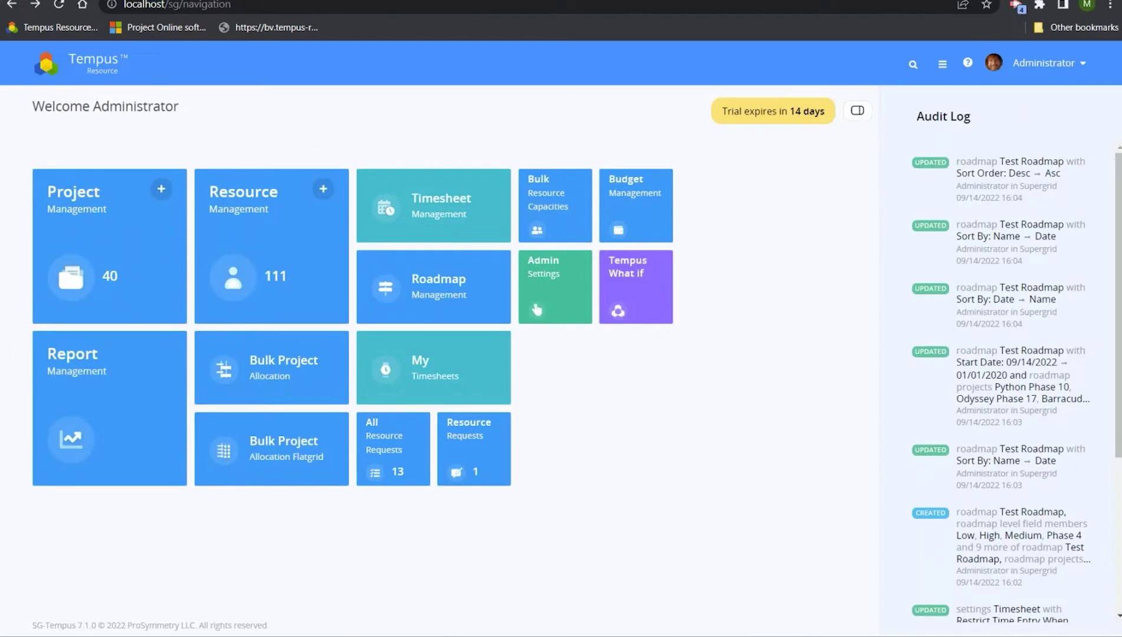
Hide and restore the Audit Log panel, then scroll through its entries.
click(857, 110)
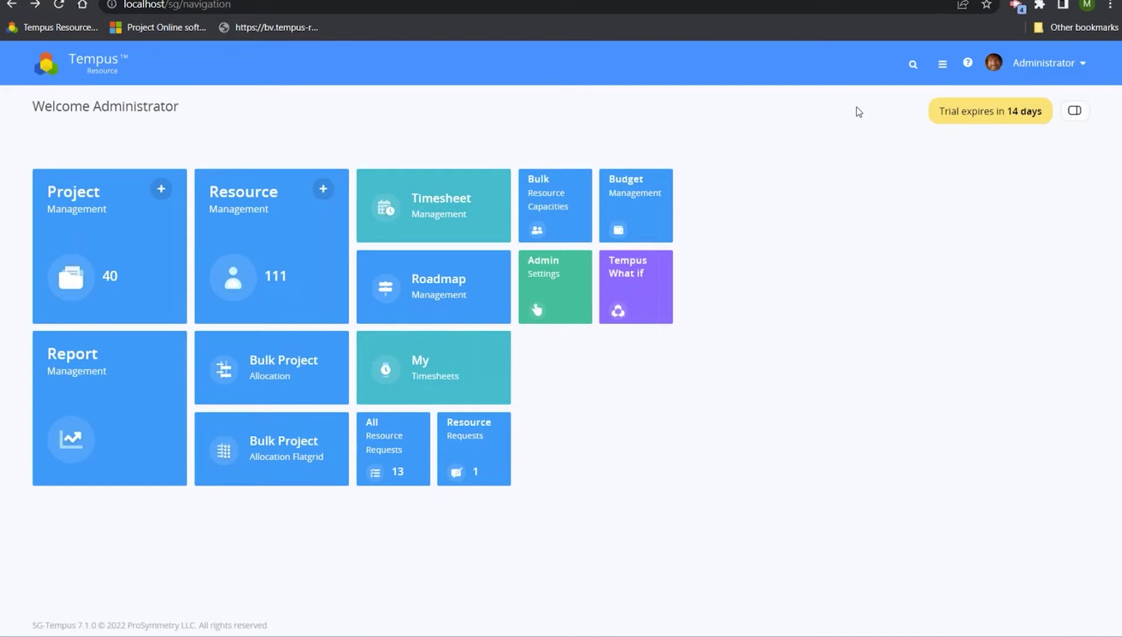
click(1074, 110)
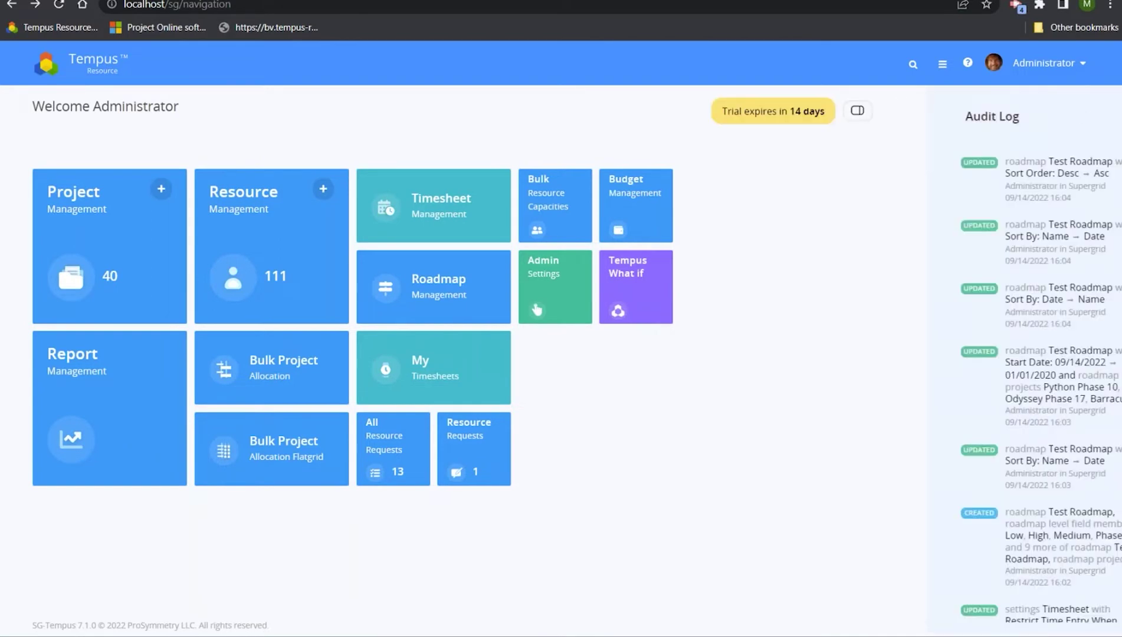
scroll(961, 280, down, 4)
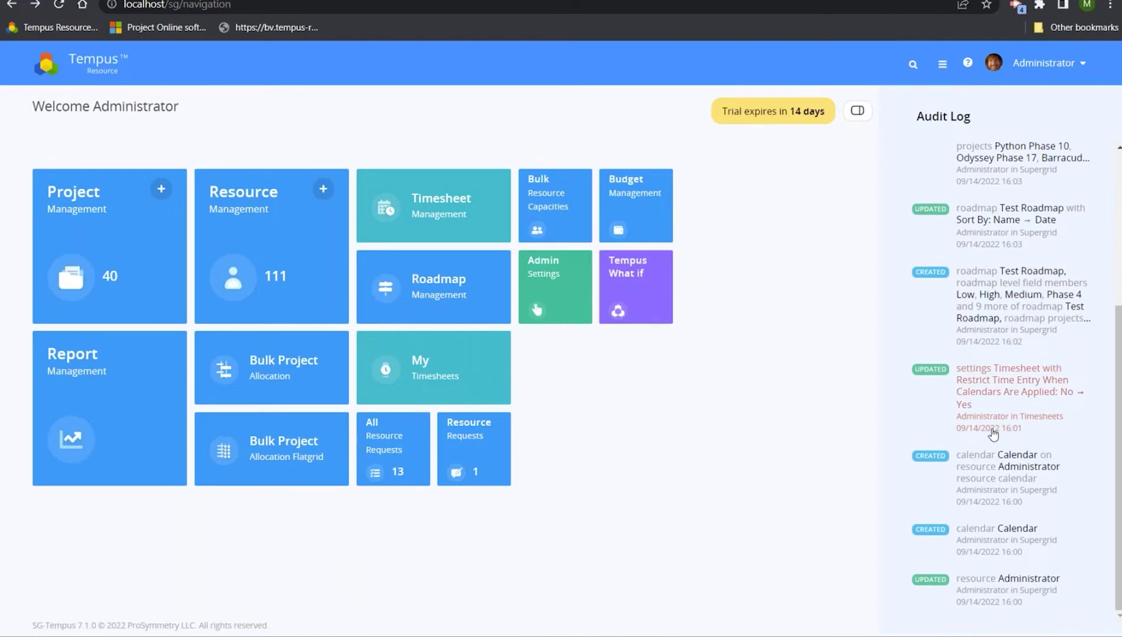
scroll(994, 434, up, 4)
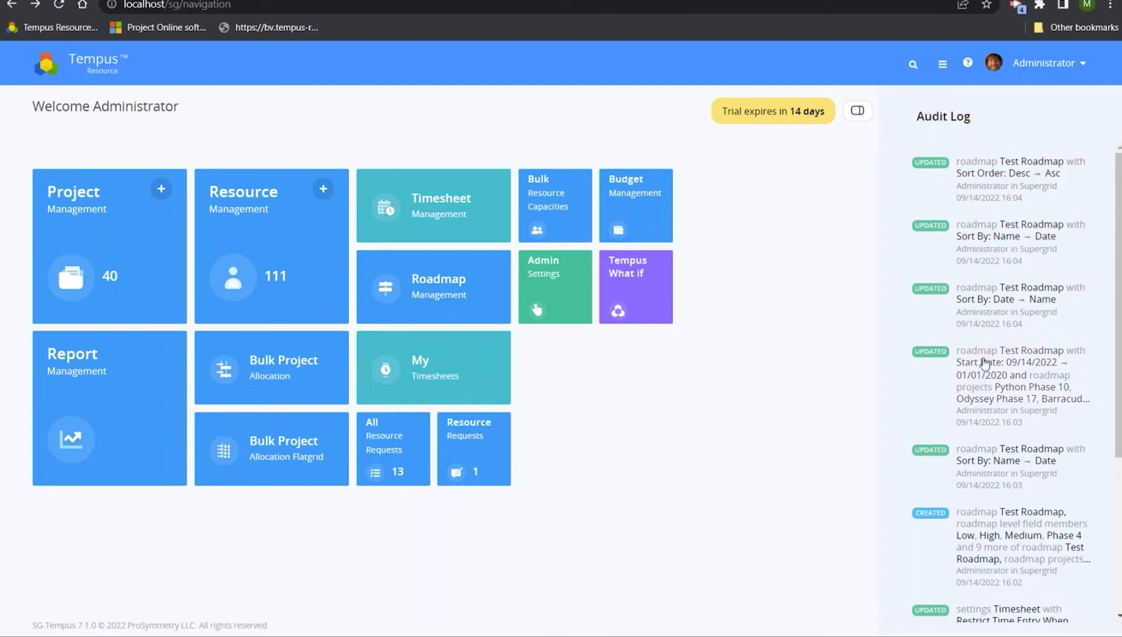
scroll(983, 620, down, 3)
scroll(1009, 298, down, 3)
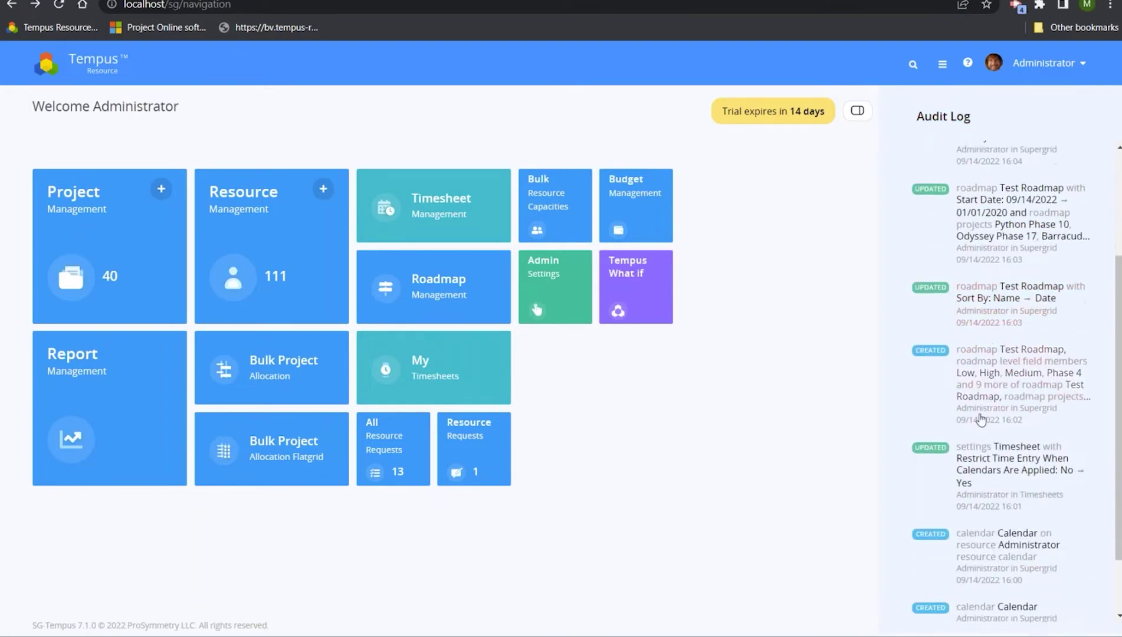
Open the full Audit Log page and return to the home dashboard.
scroll(1003, 502, up, 3)
scroll(1005, 466, up, 3)
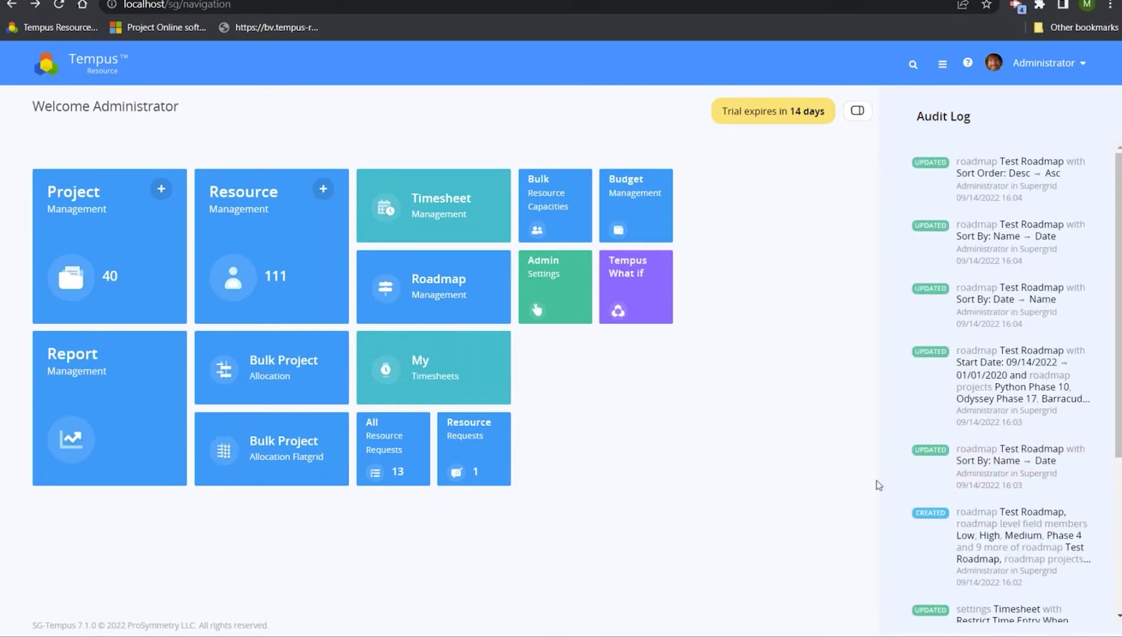
click(1003, 306)
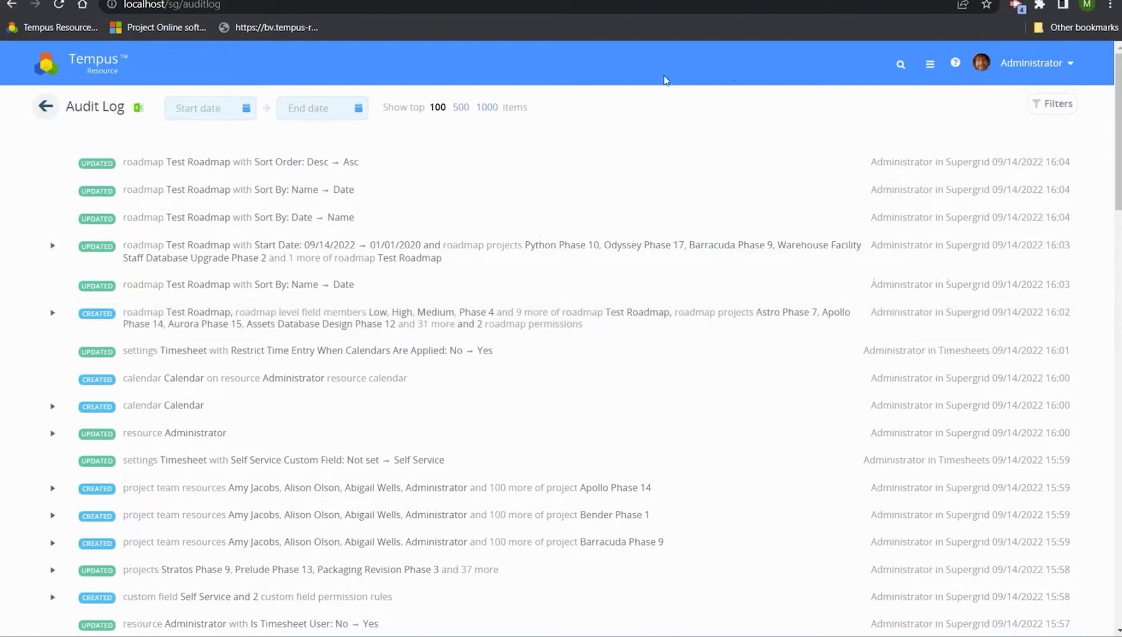
click(46, 106)
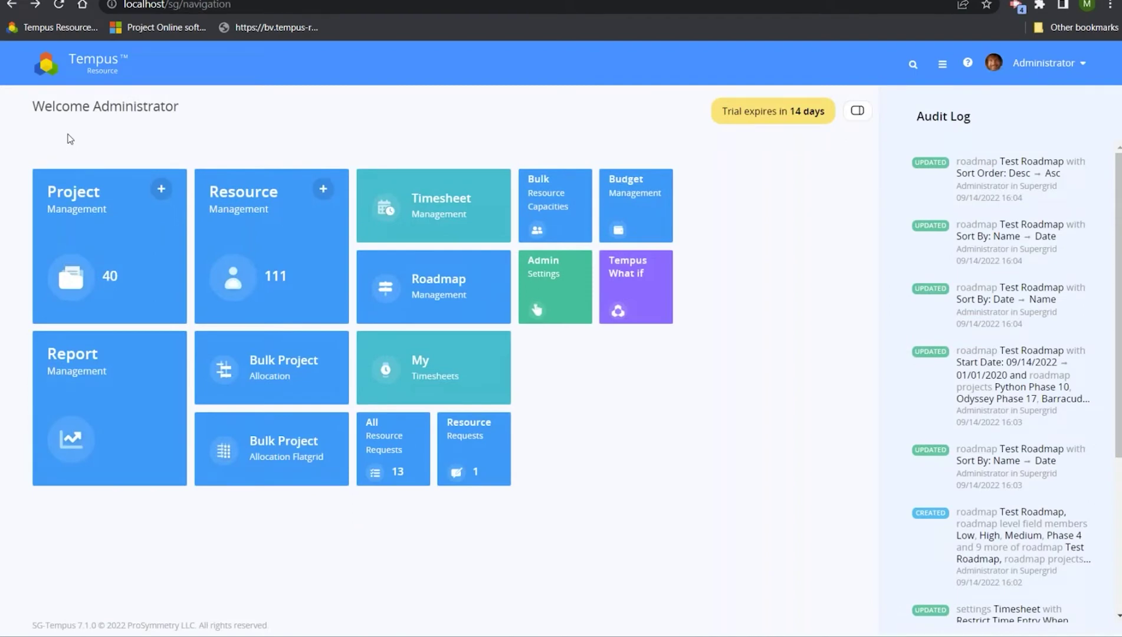
Collapse the Audit Log, open Resource Management with the search cleared, and show Net Availability.
click(857, 110)
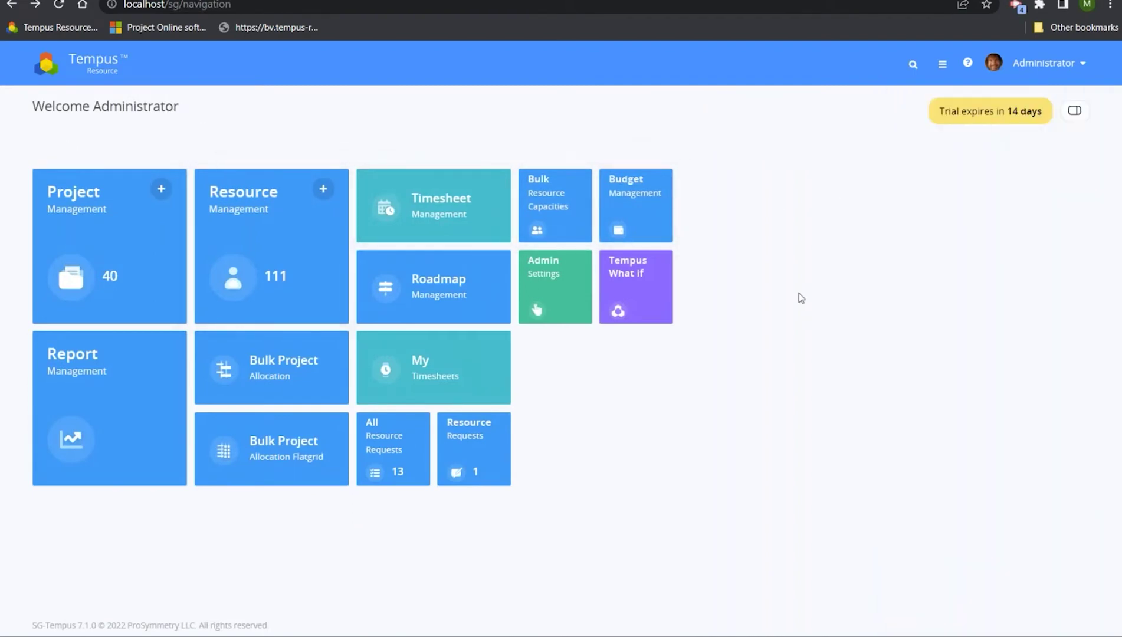
click(296, 283)
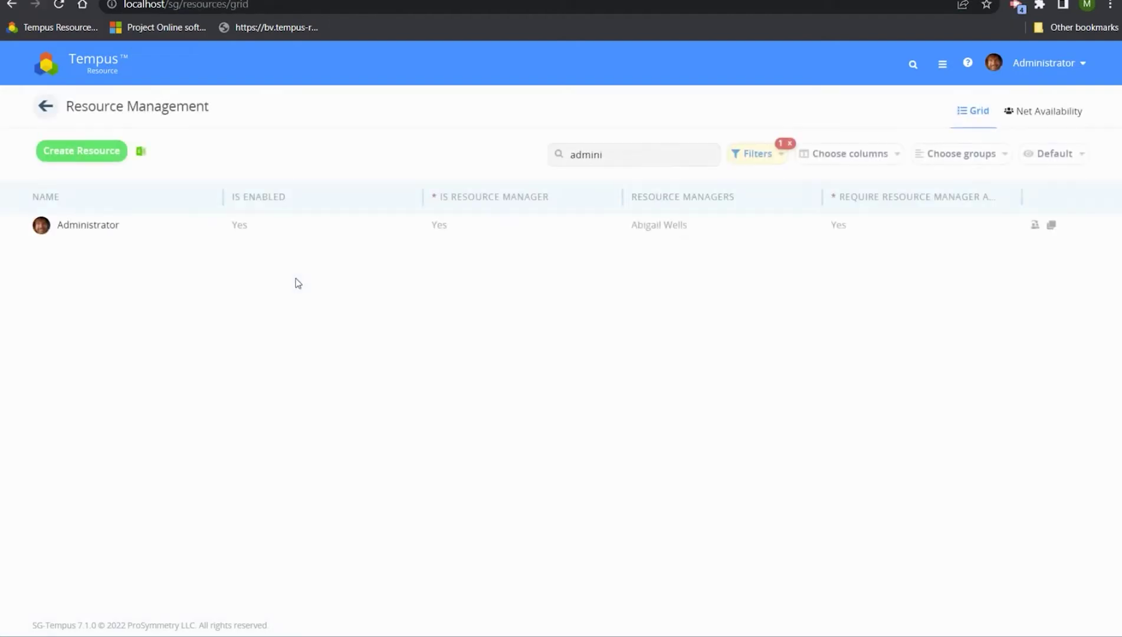
click(789, 143)
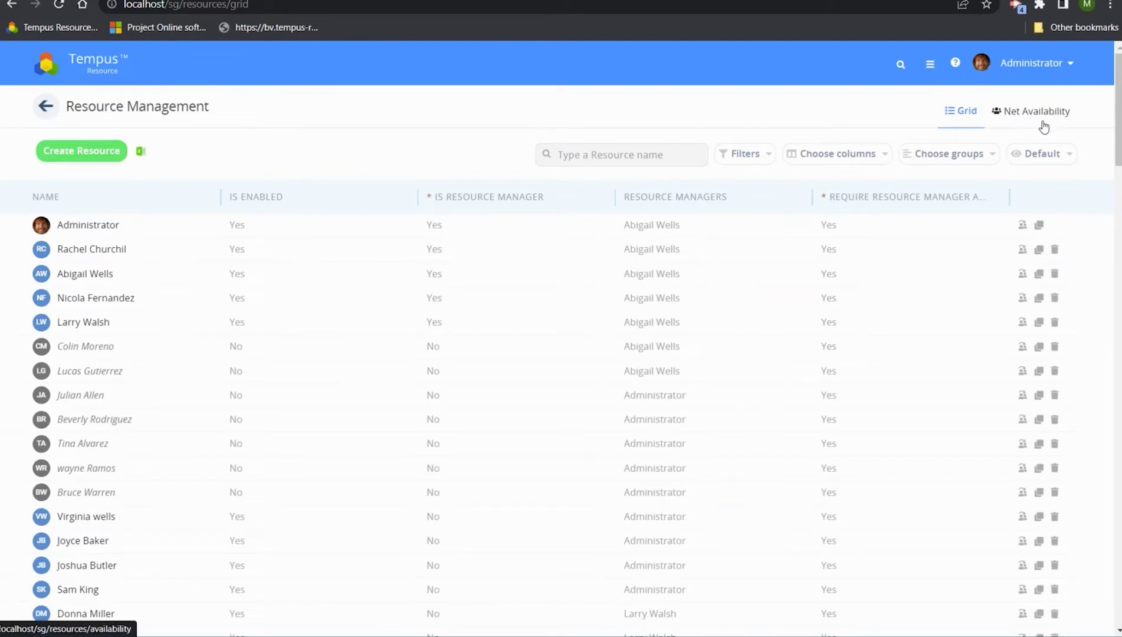
click(1026, 129)
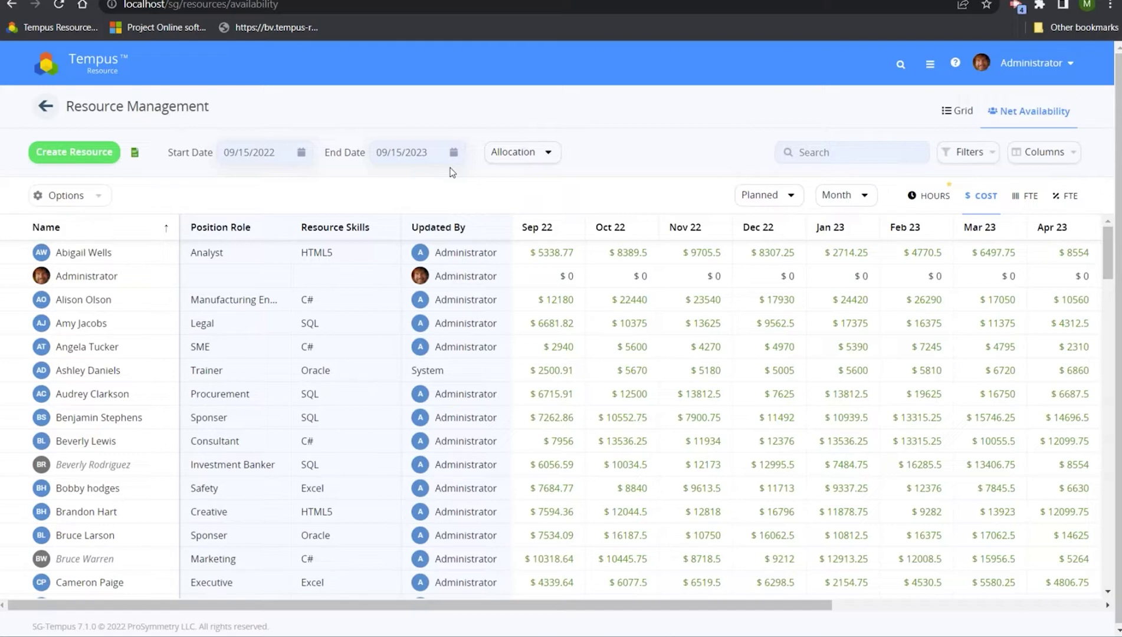
Set the date range from 01/01/2022 to 12/31/2022.
click(278, 151)
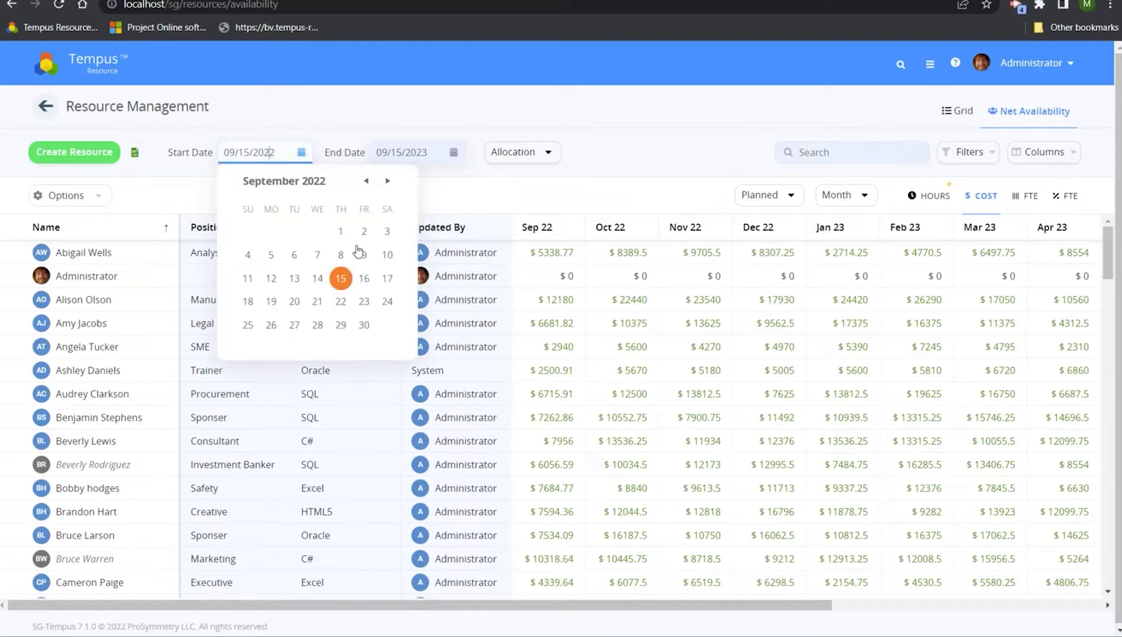
click(284, 180)
click(254, 229)
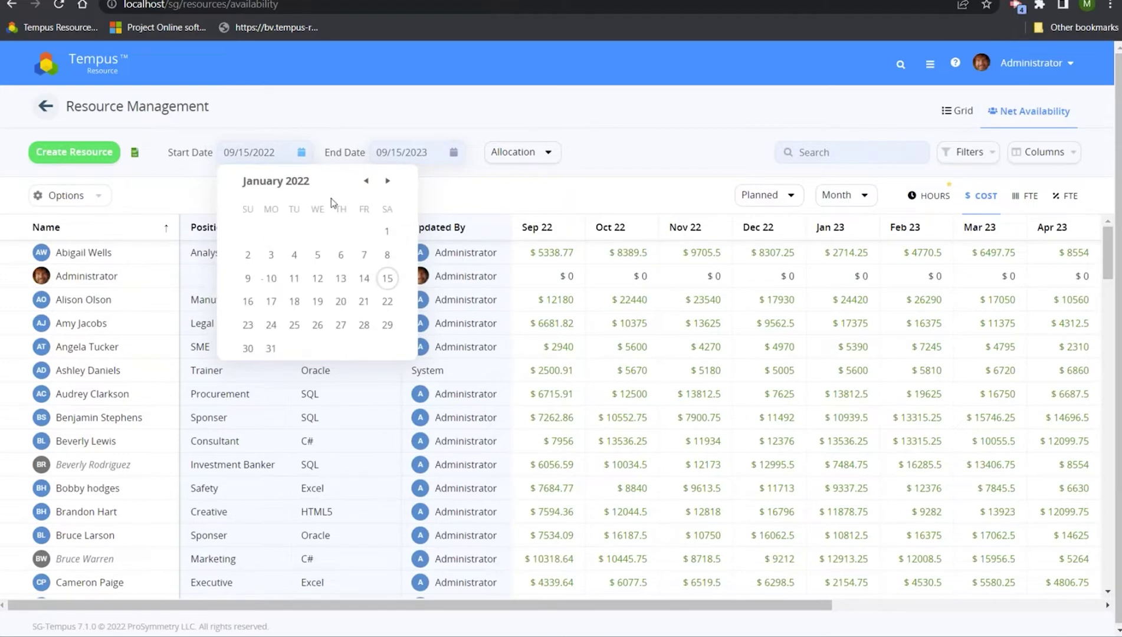
click(386, 230)
click(425, 154)
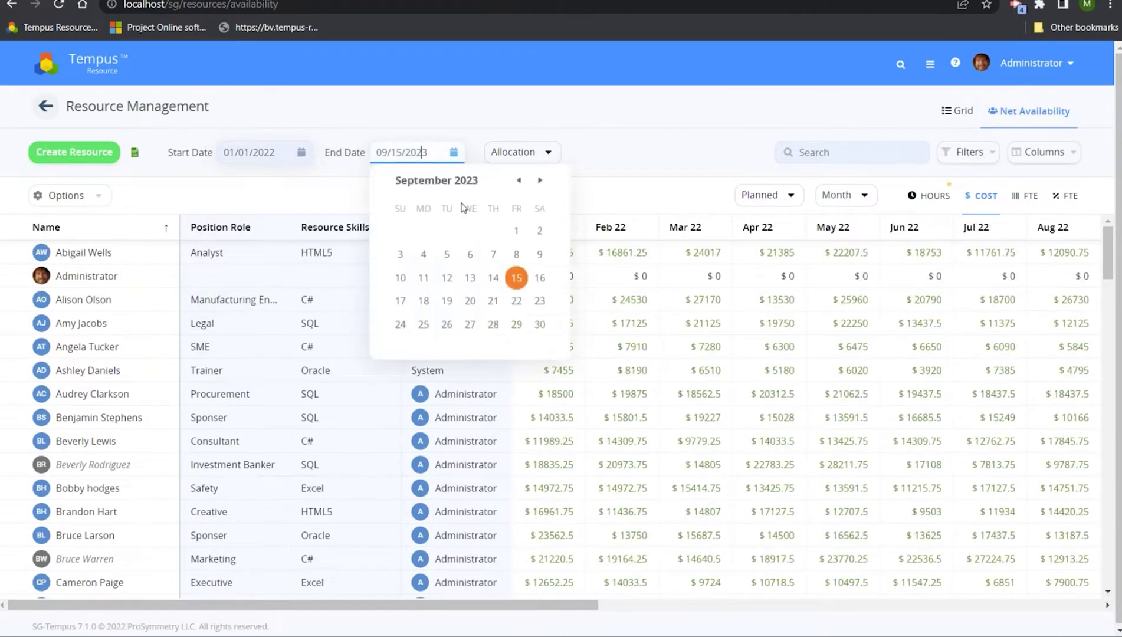
click(453, 182)
click(519, 180)
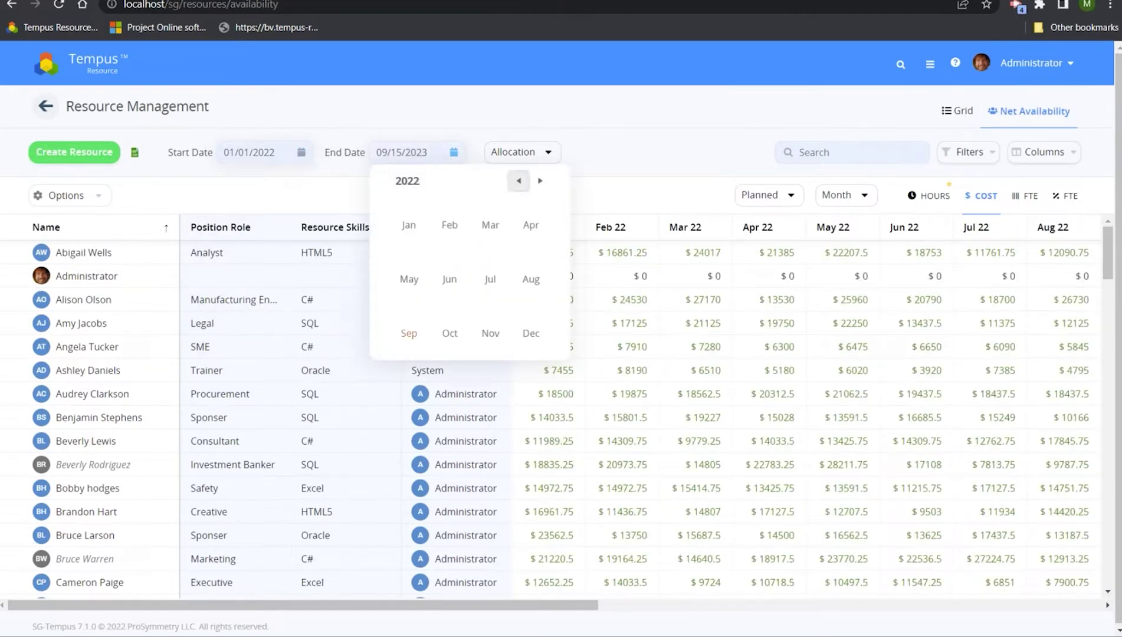
click(528, 334)
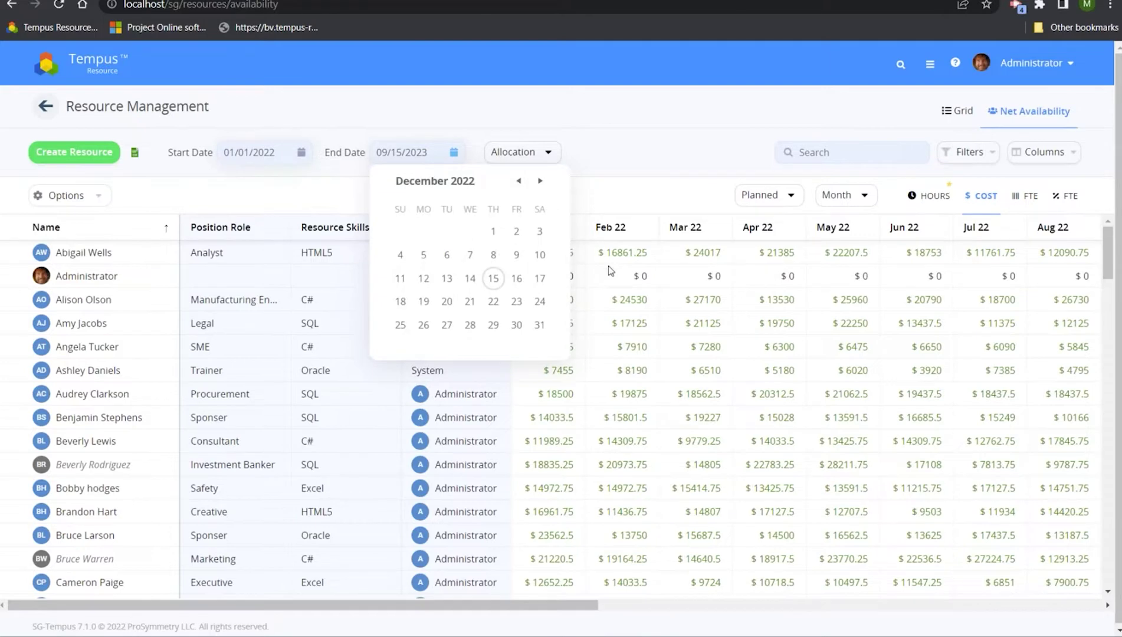
click(539, 324)
Keep Allocation, Planned and Month, and display the values as FTE.
click(504, 152)
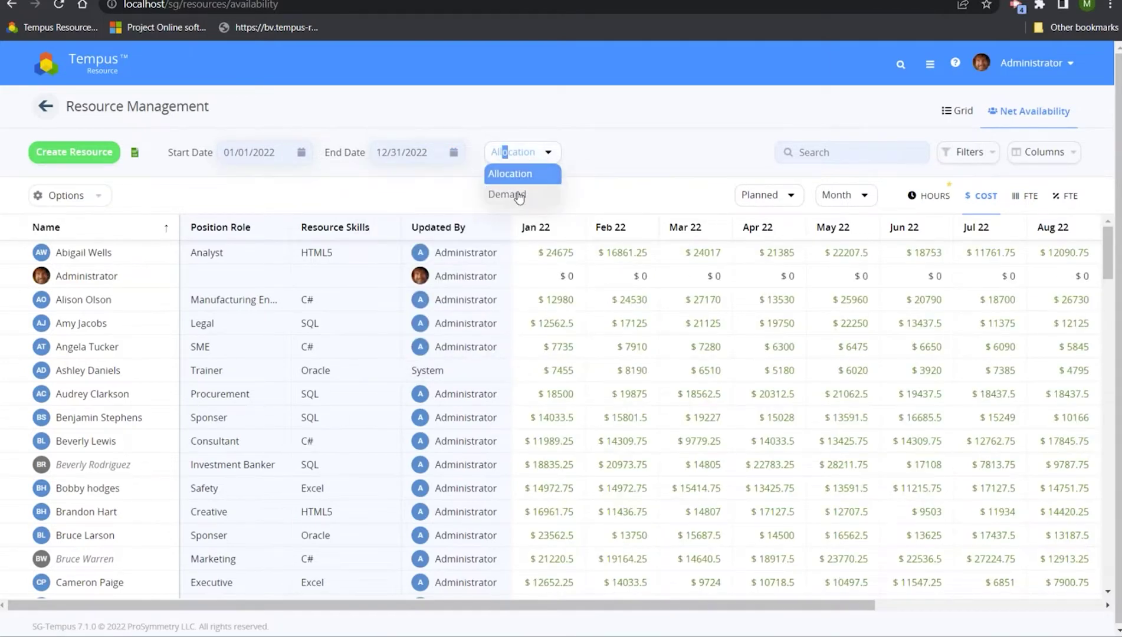
click(591, 163)
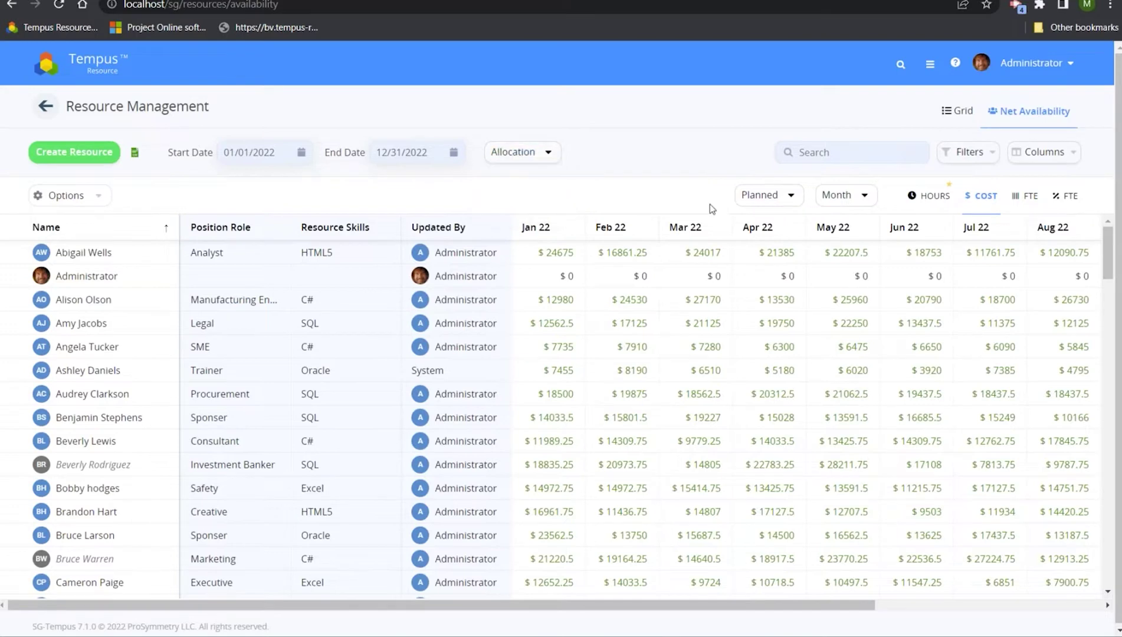
click(779, 201)
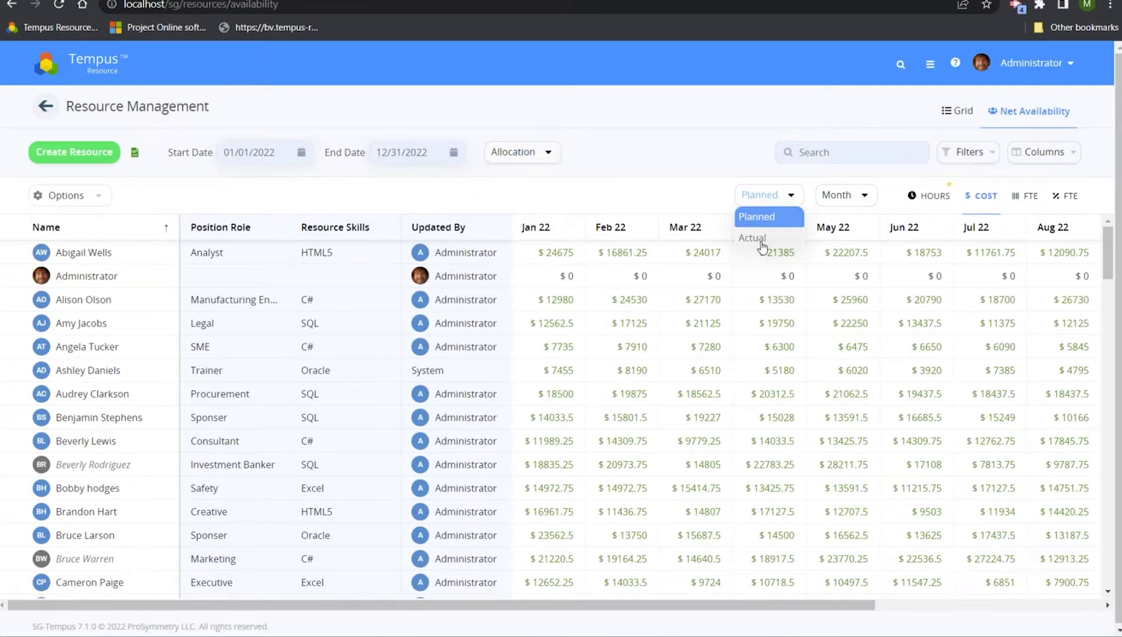
click(835, 198)
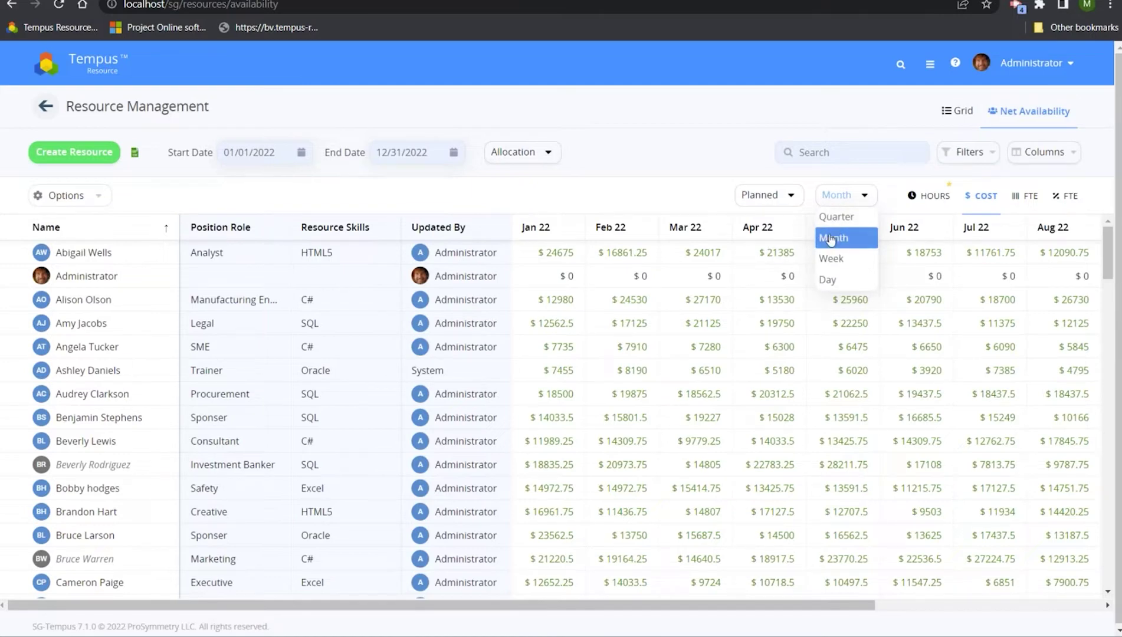
click(832, 238)
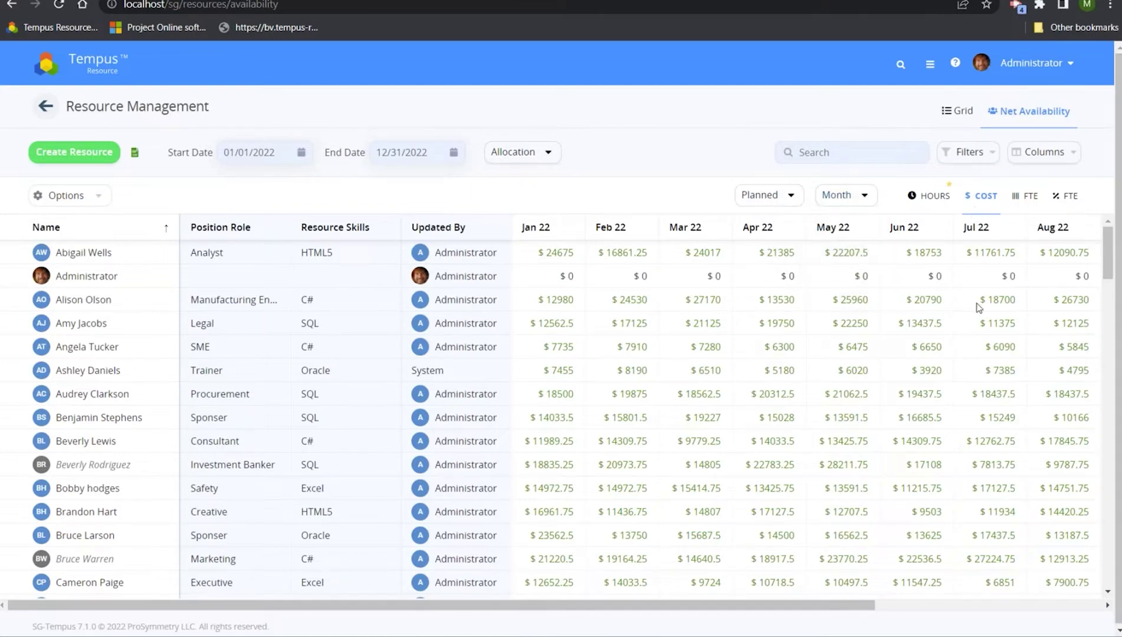
click(1026, 208)
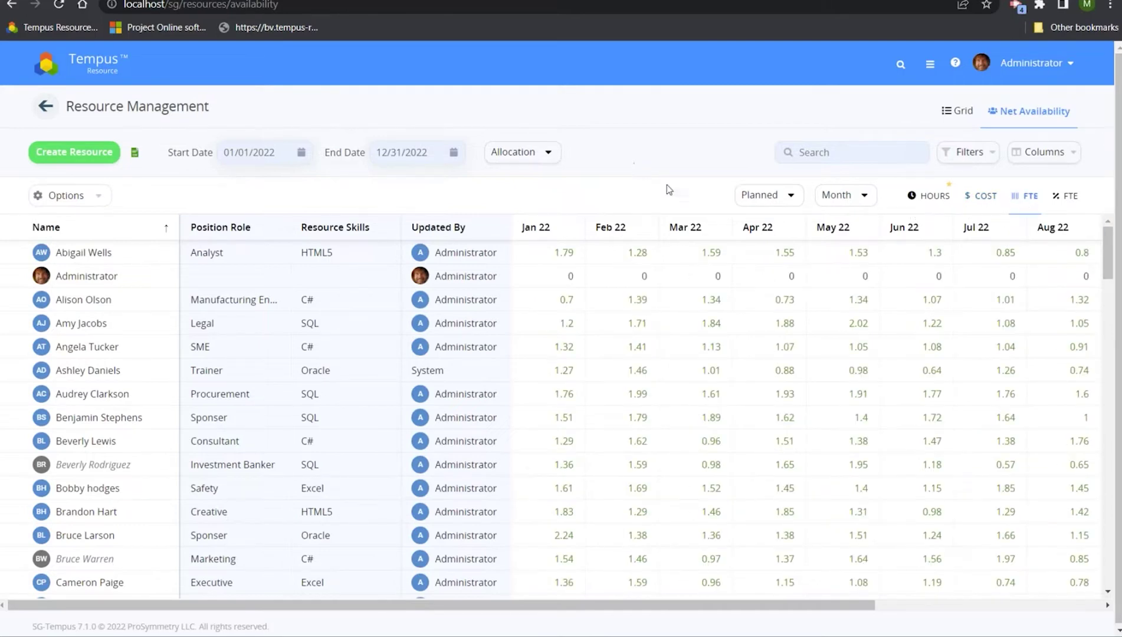
Set the grid mode to Net Availability in the Options popup.
click(65, 198)
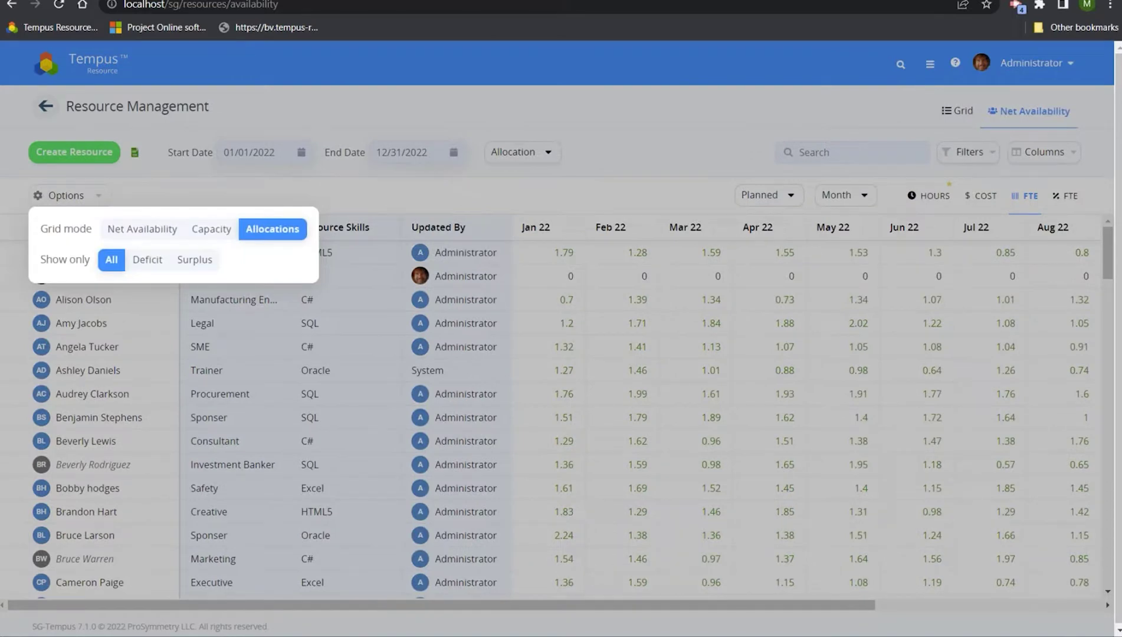
click(143, 236)
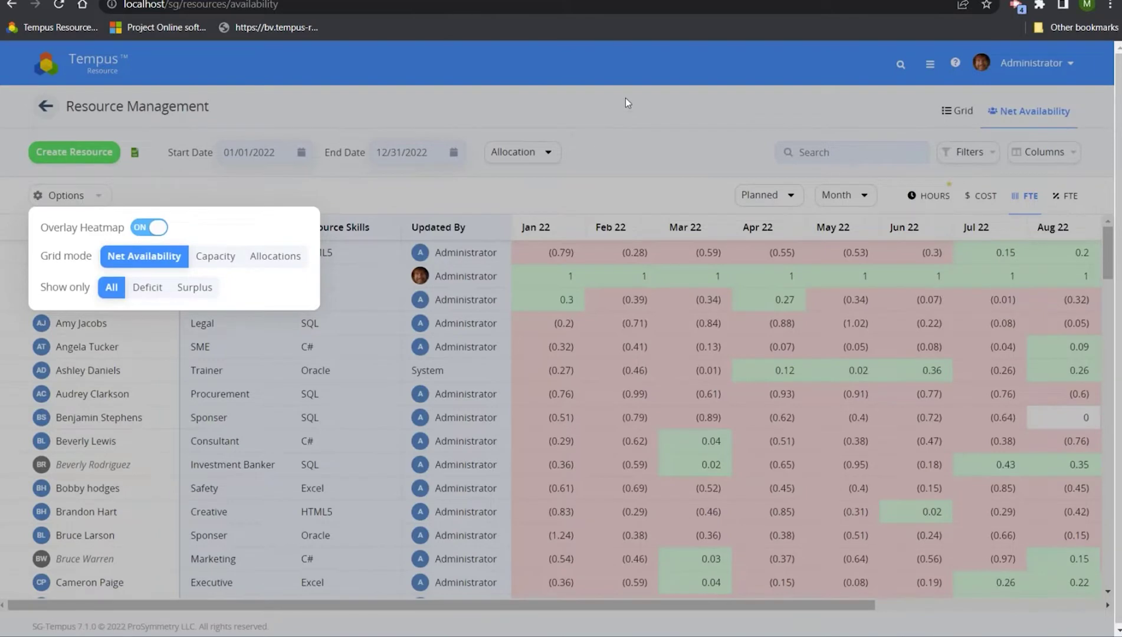
click(625, 99)
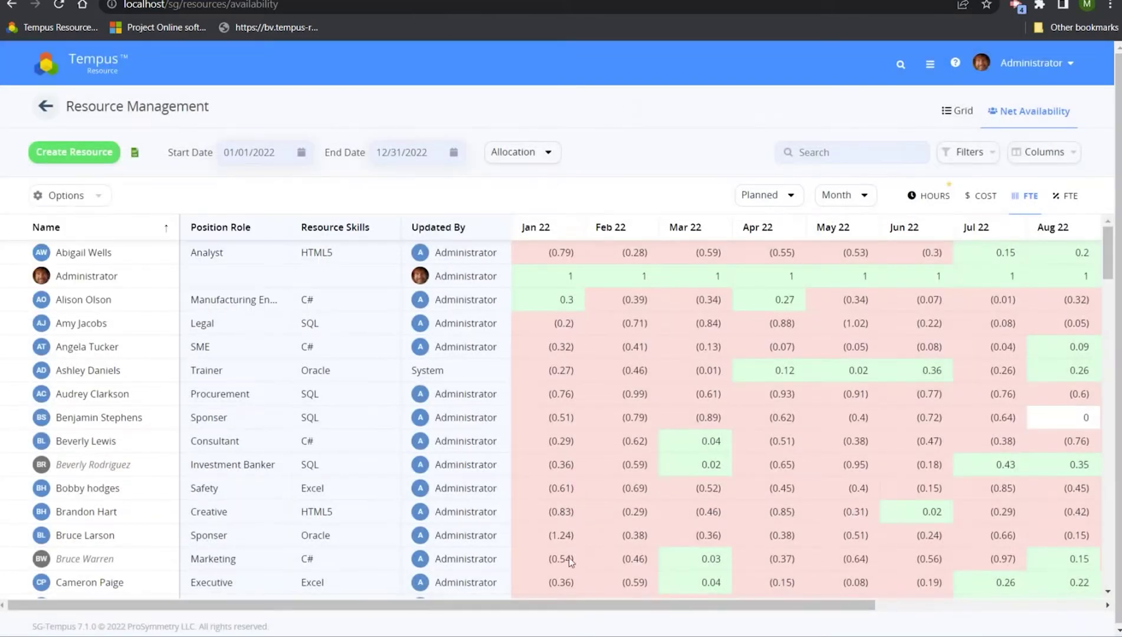
Scroll the grid across the Jan 22–Dec 22 months and down the resource list.
drag(602, 605, 775, 612)
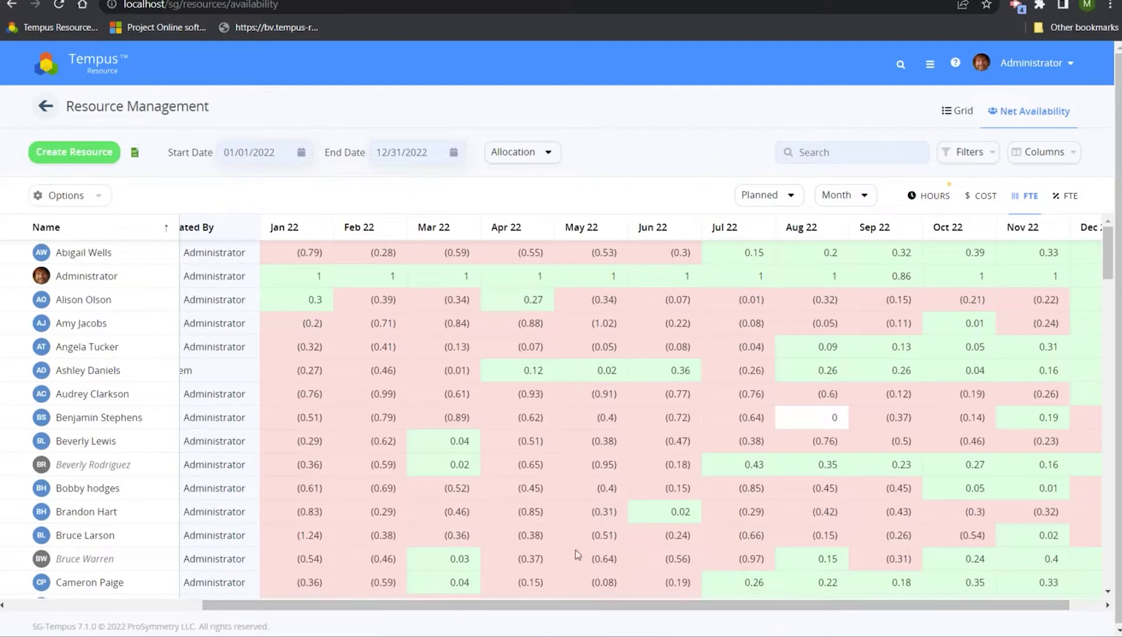
scroll(511, 612, left, 2)
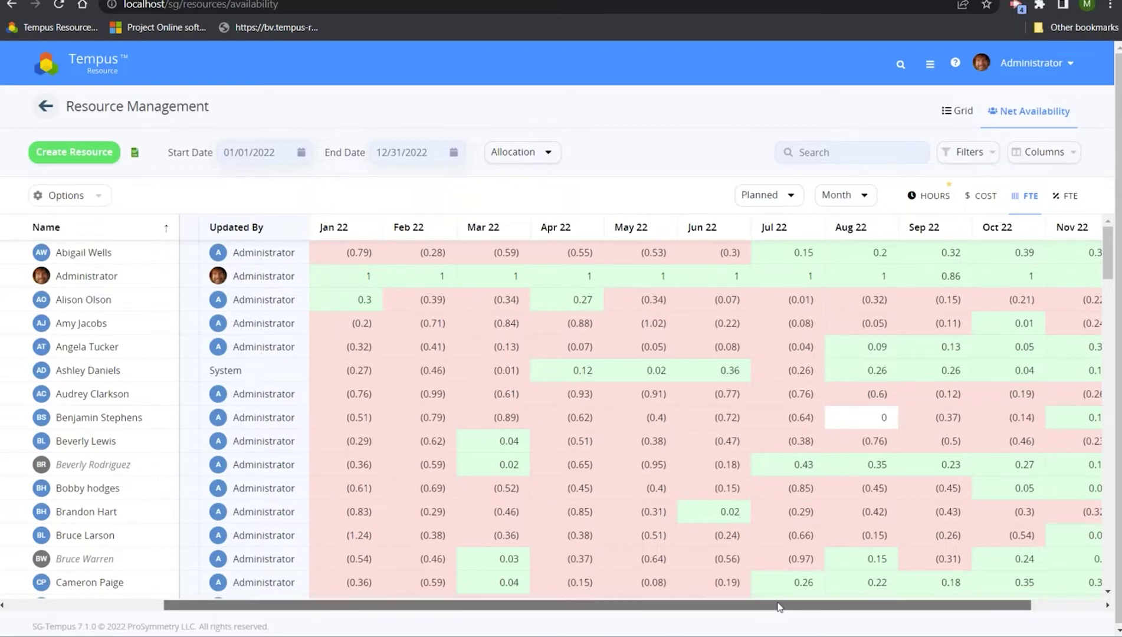
drag(761, 606, 897, 606)
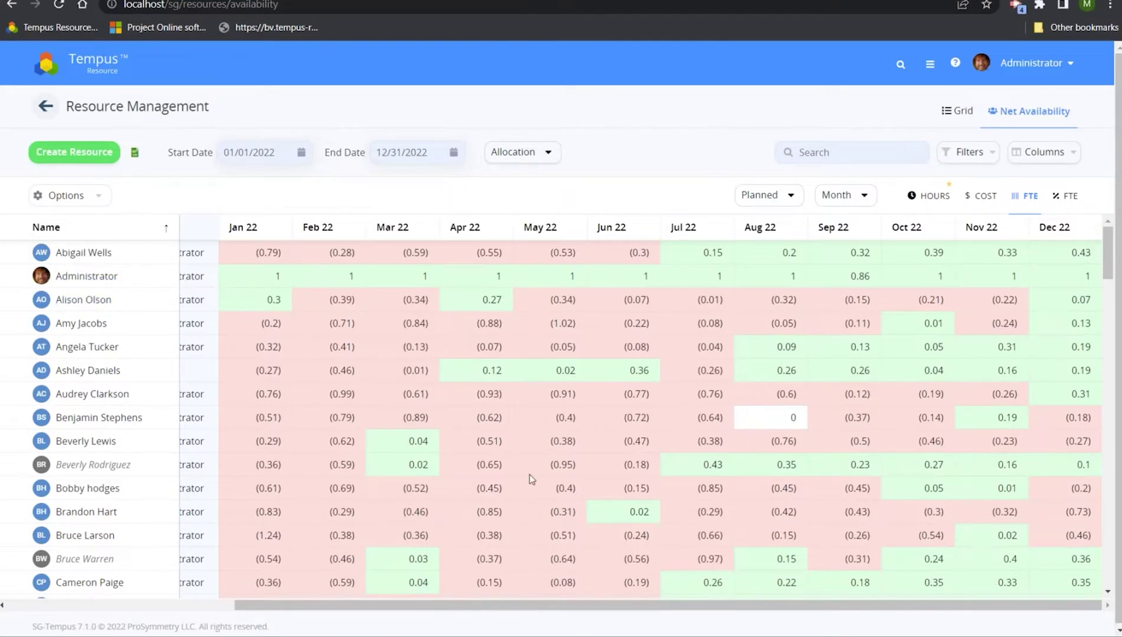
scroll(592, 467, down, 5)
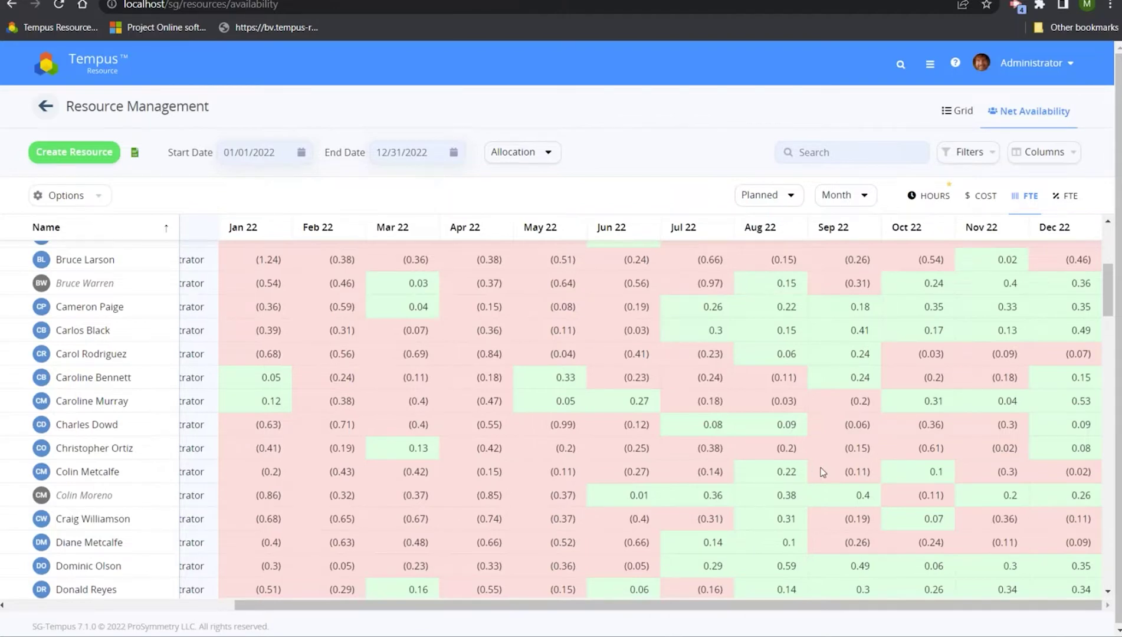
scroll(279, 368, up, 5)
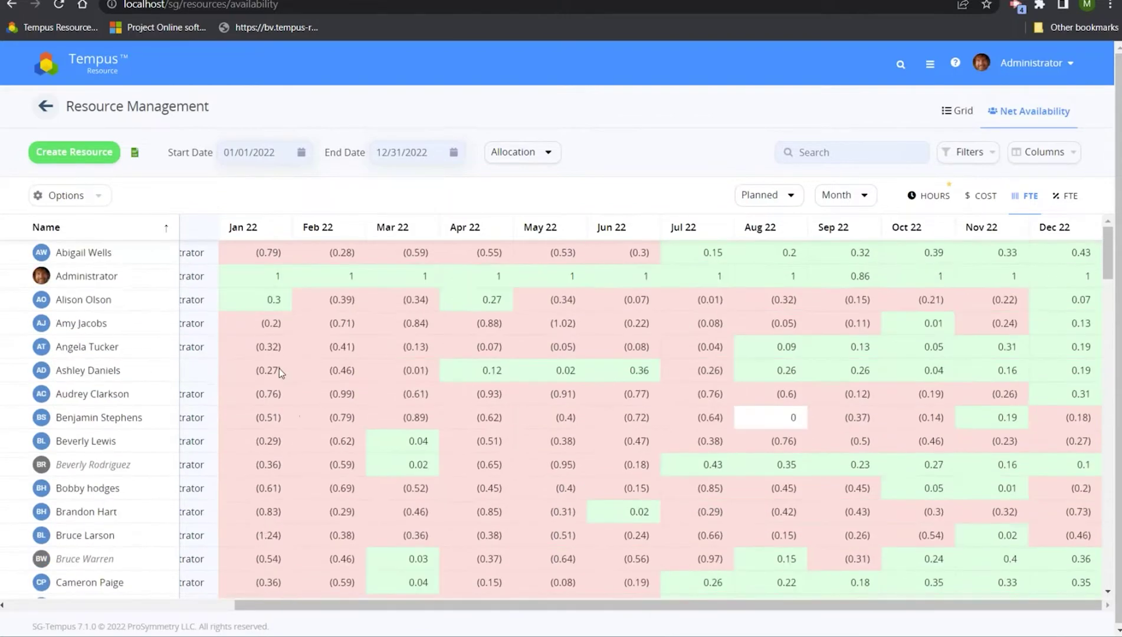
drag(383, 607, 281, 590)
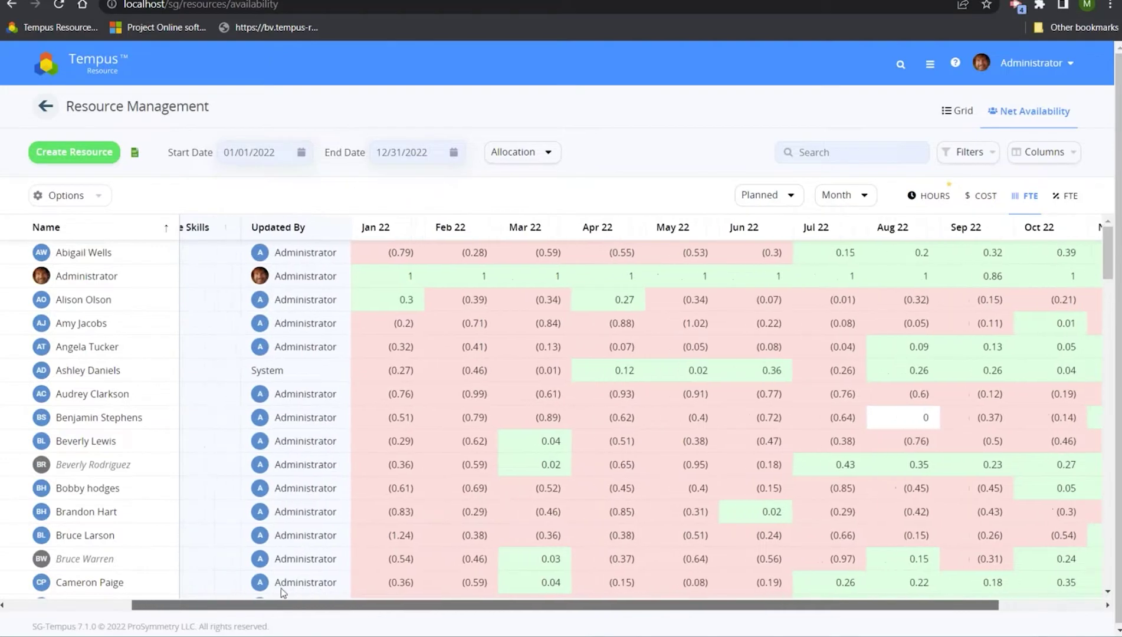
click(1041, 155)
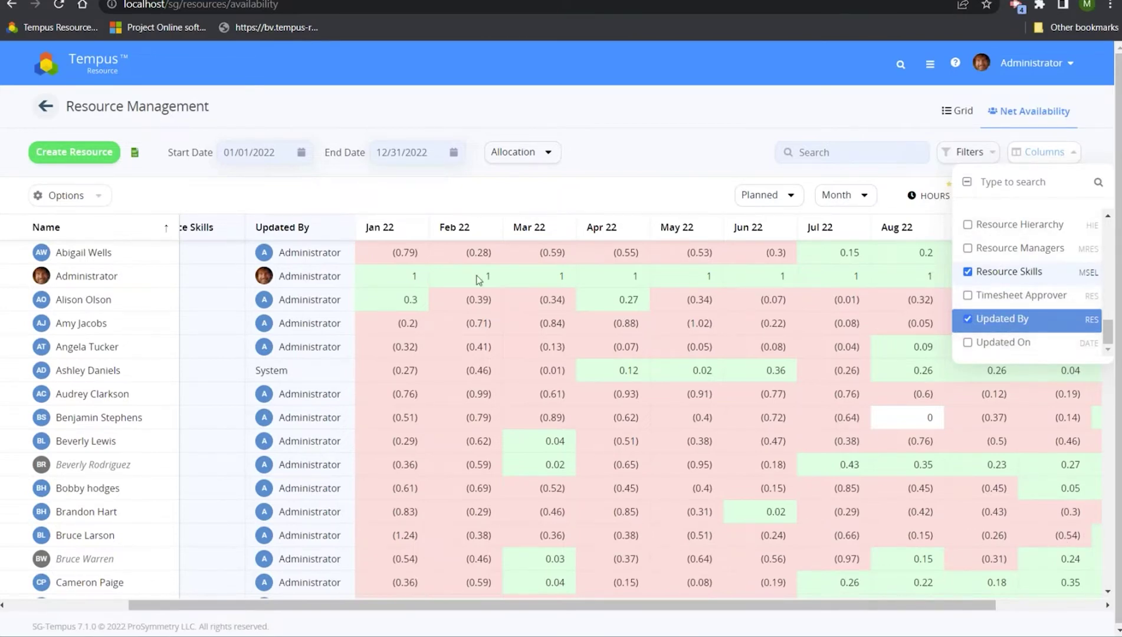
click(349, 201)
drag(440, 609, 318, 609)
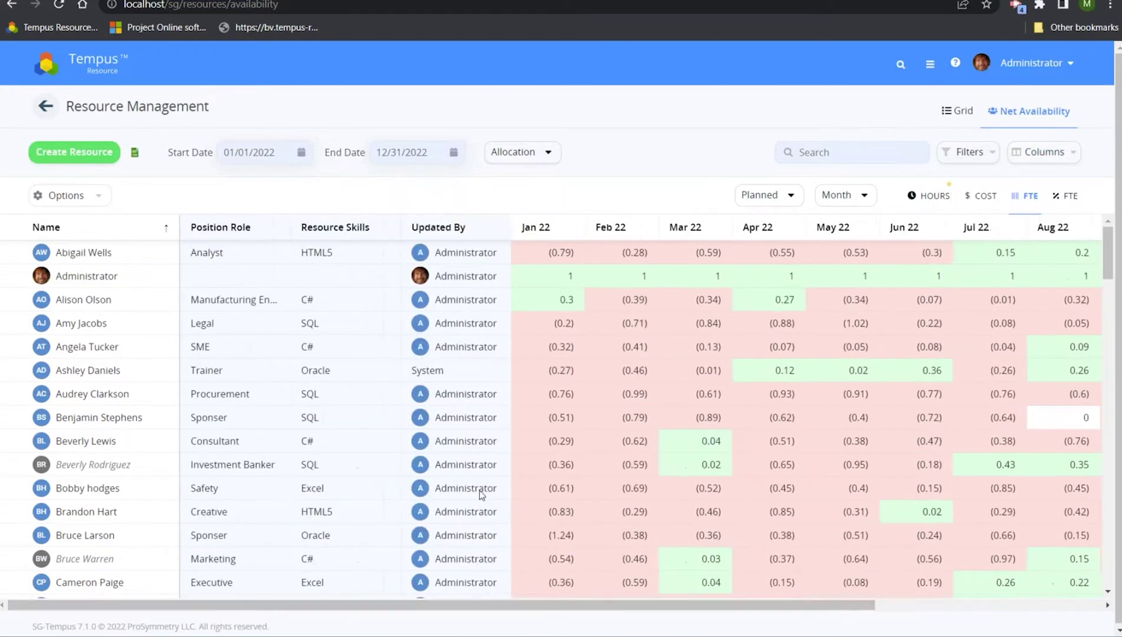
click(713, 418)
Show only surplus values in the grid and review them.
click(75, 197)
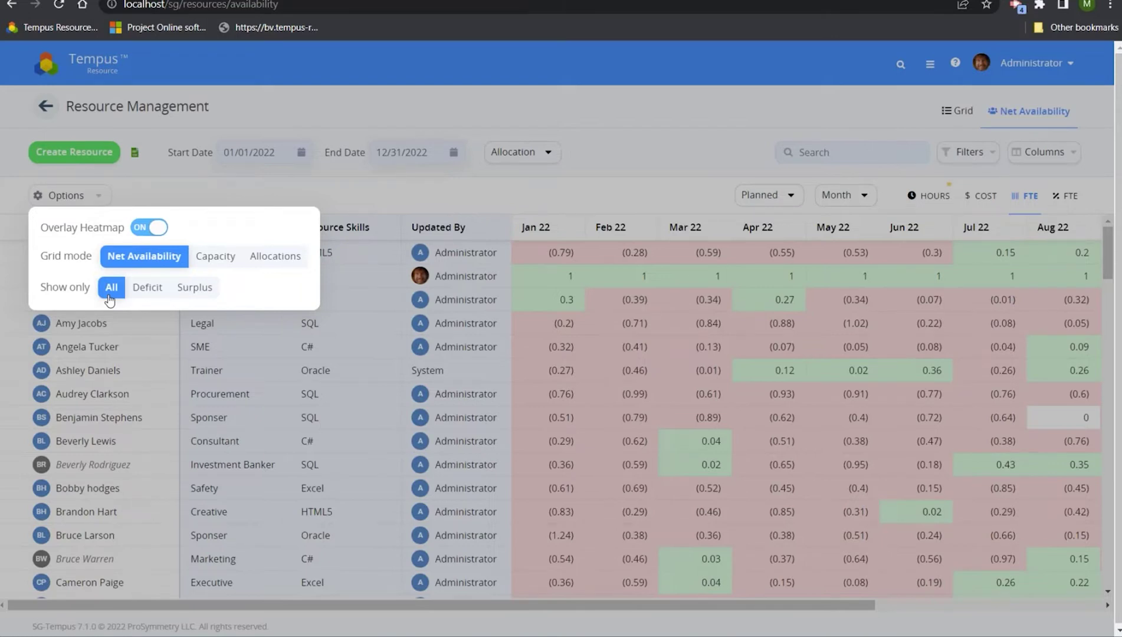
click(188, 295)
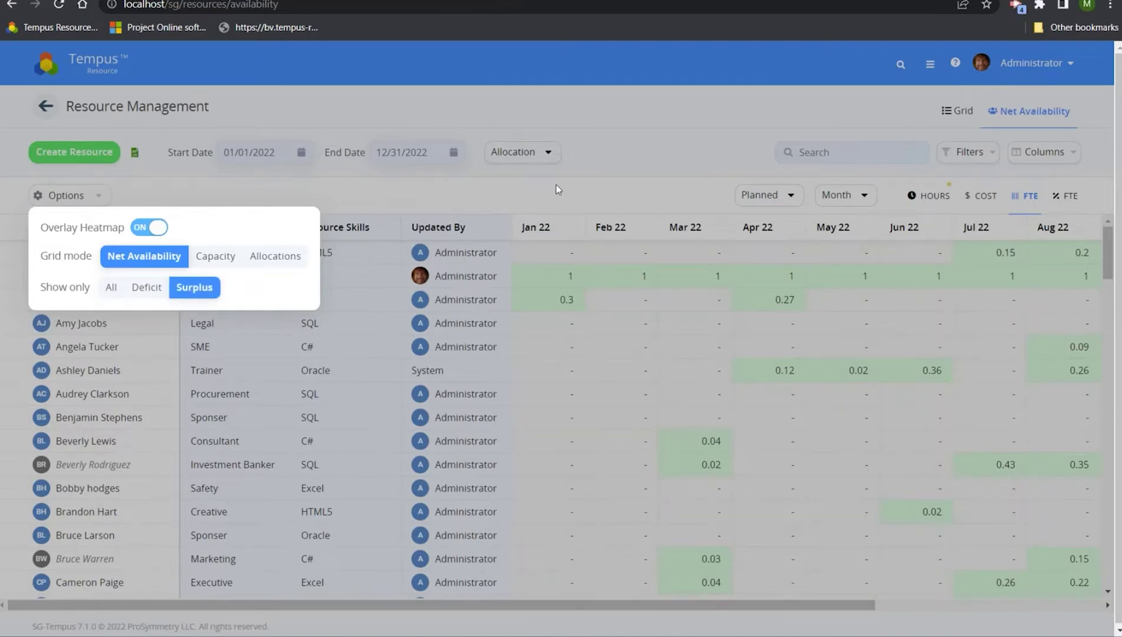
click(661, 144)
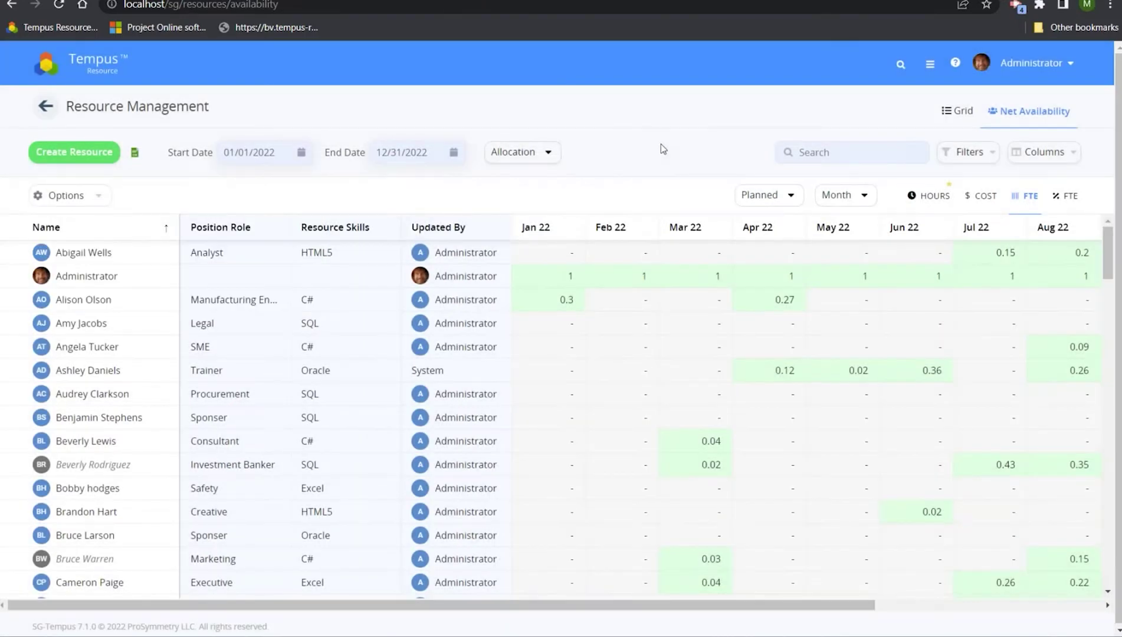
drag(630, 605, 857, 624)
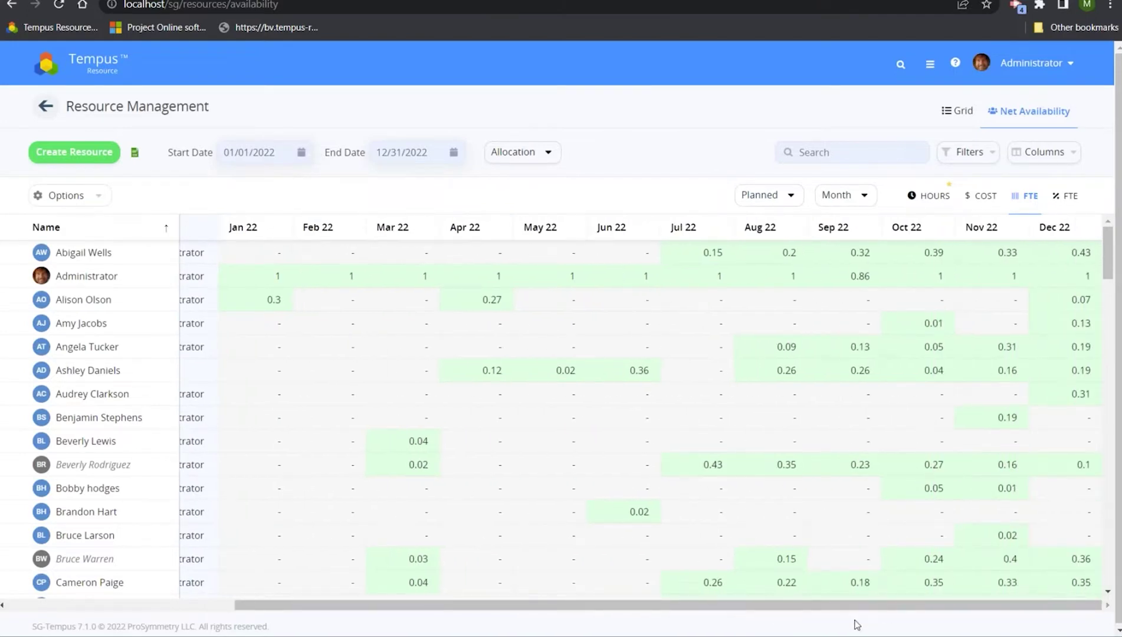
scroll(799, 498, down, 3)
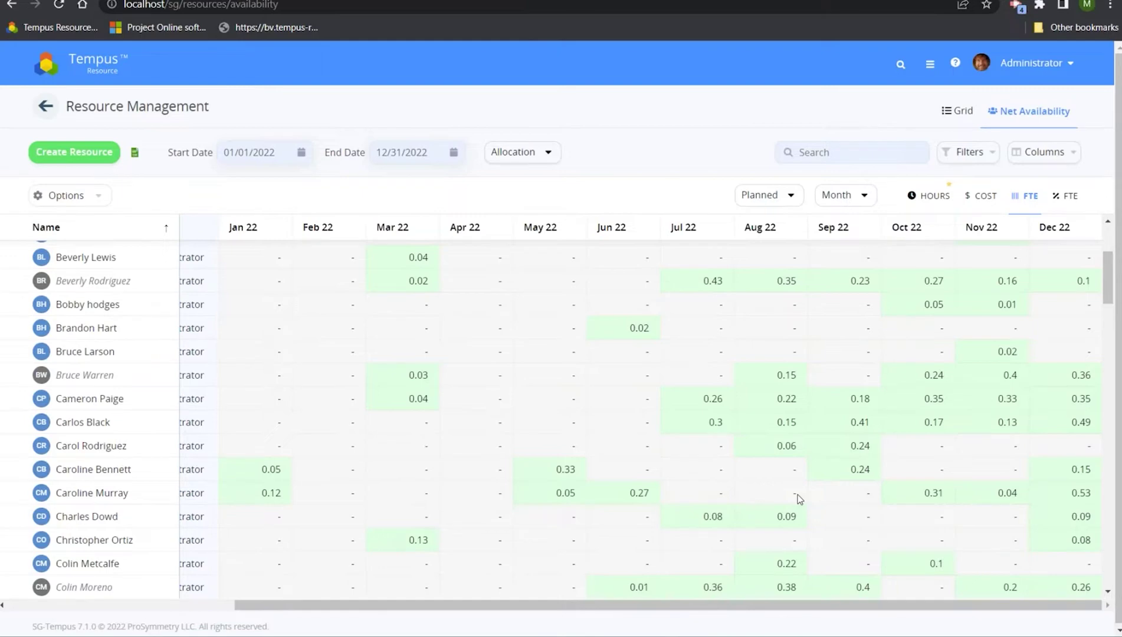
scroll(799, 498, down, 3)
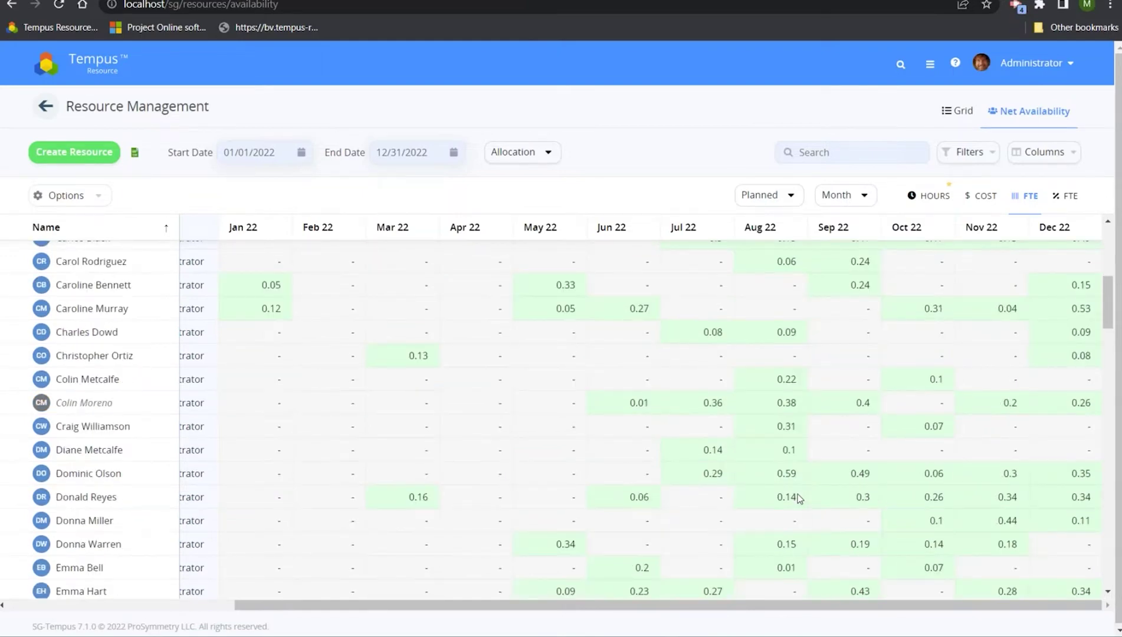
scroll(857, 394, up, 6)
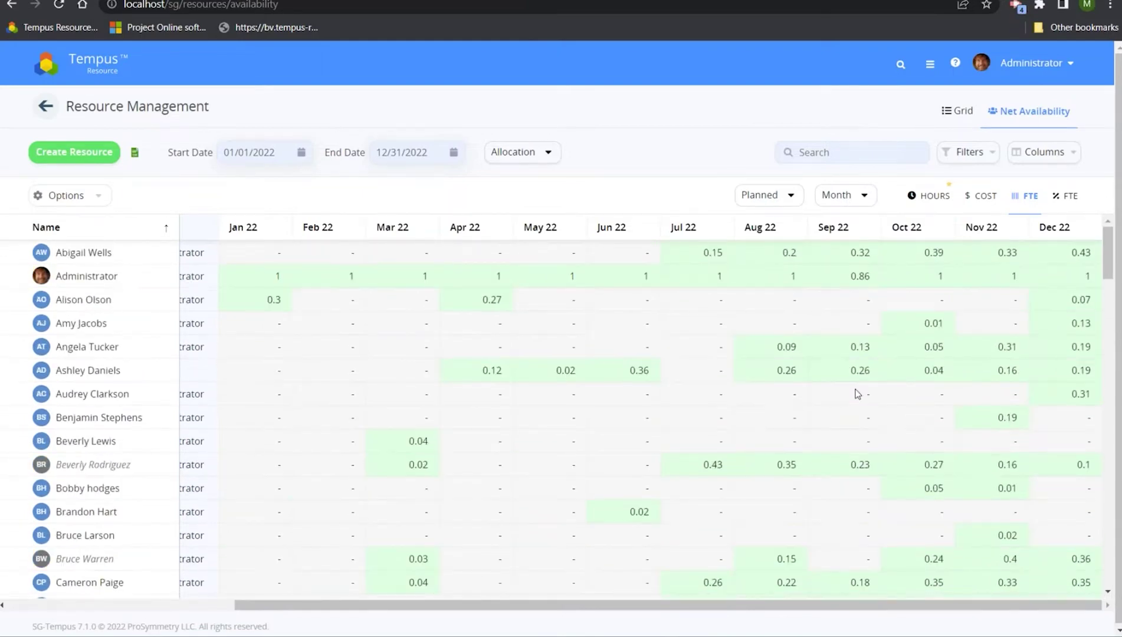
Switch the grid to show only deficit values and review them.
click(106, 197)
click(155, 286)
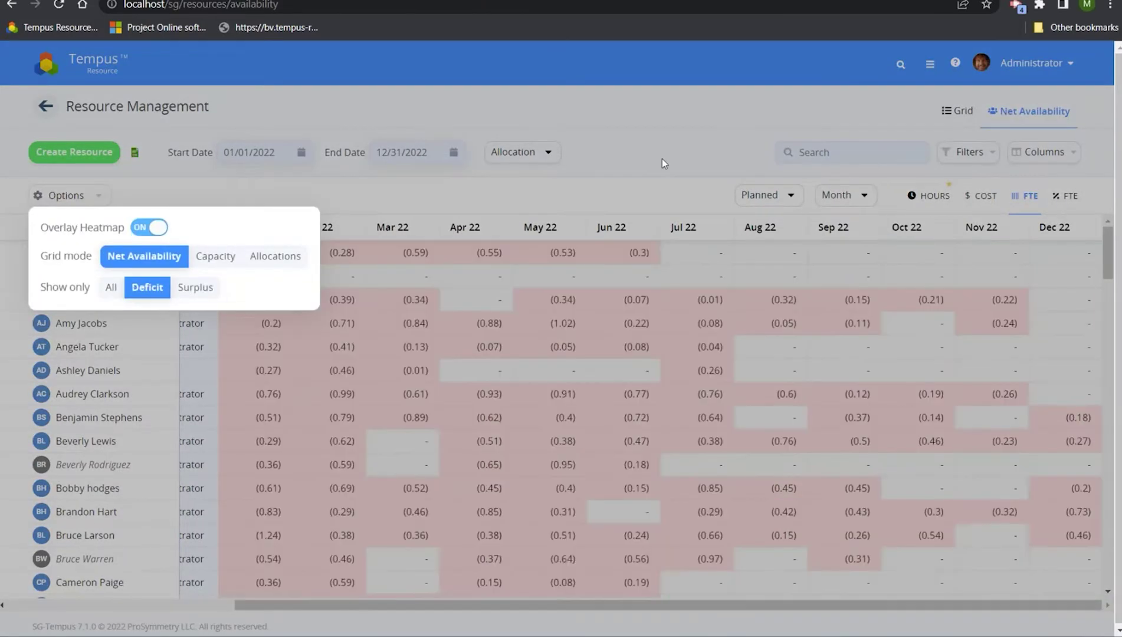
click(660, 155)
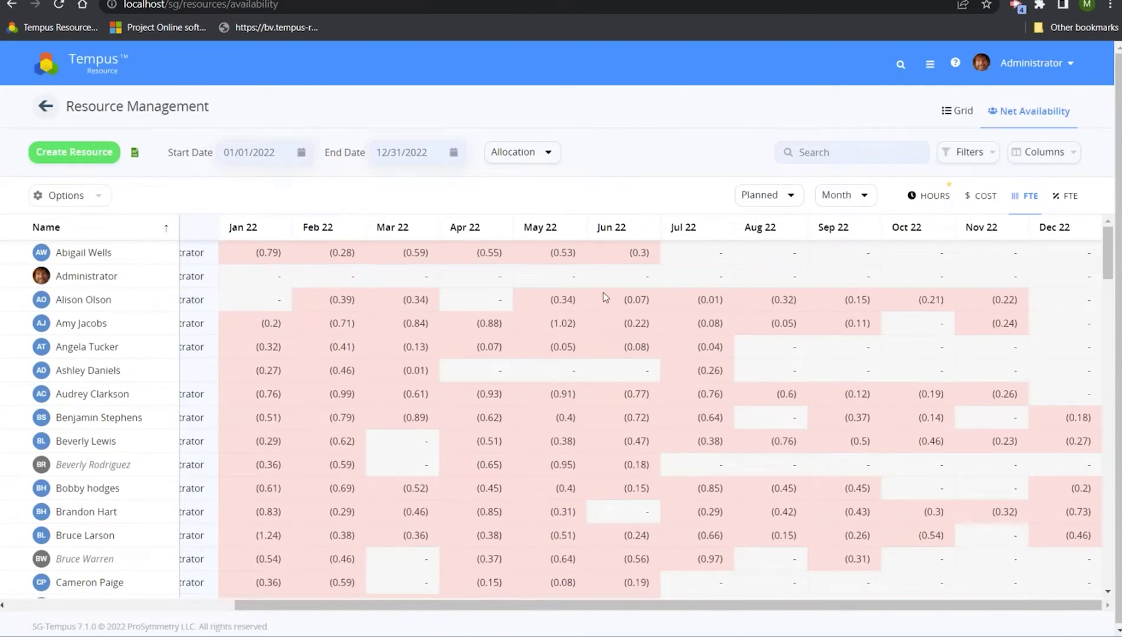
scroll(567, 361, down, 3)
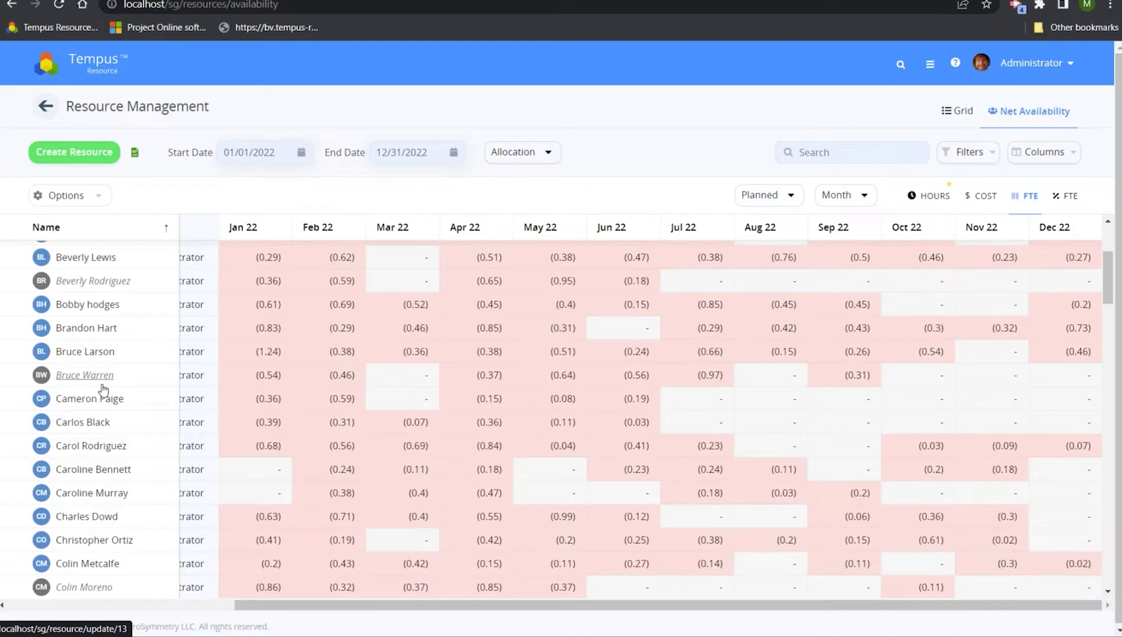
scroll(104, 389, up, 5)
click(86, 276)
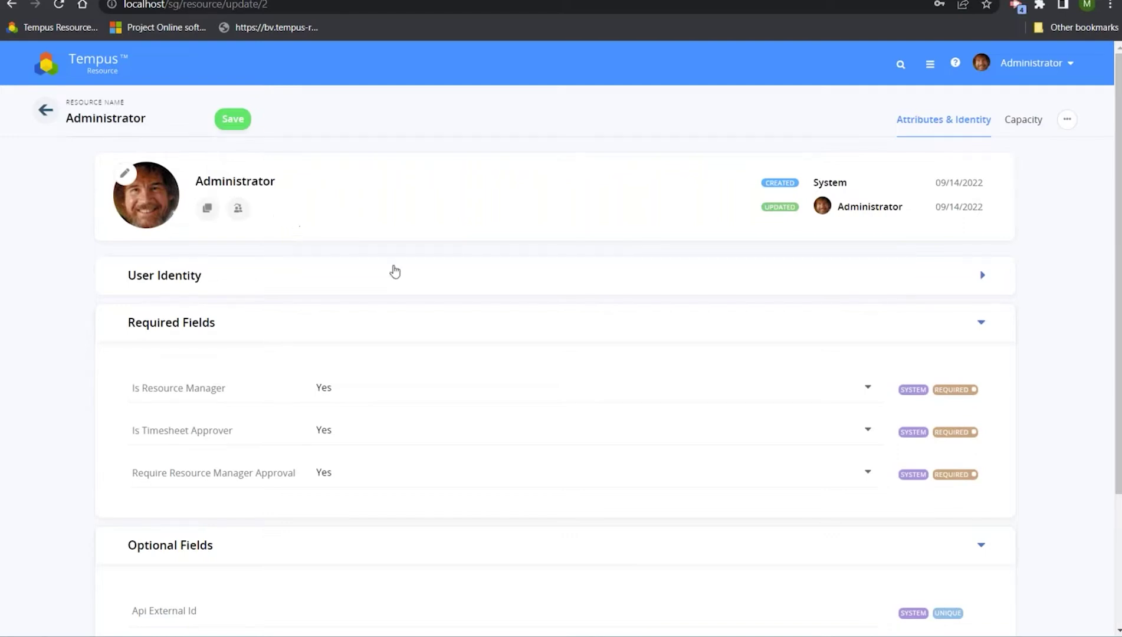
click(125, 175)
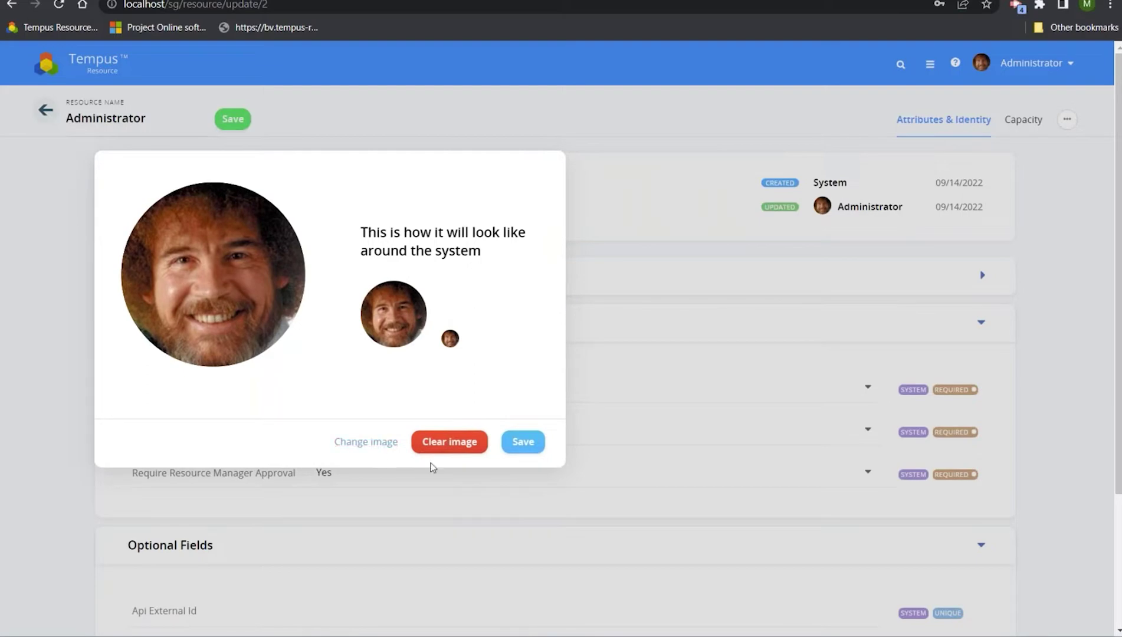
click(381, 449)
double_click(396, 180)
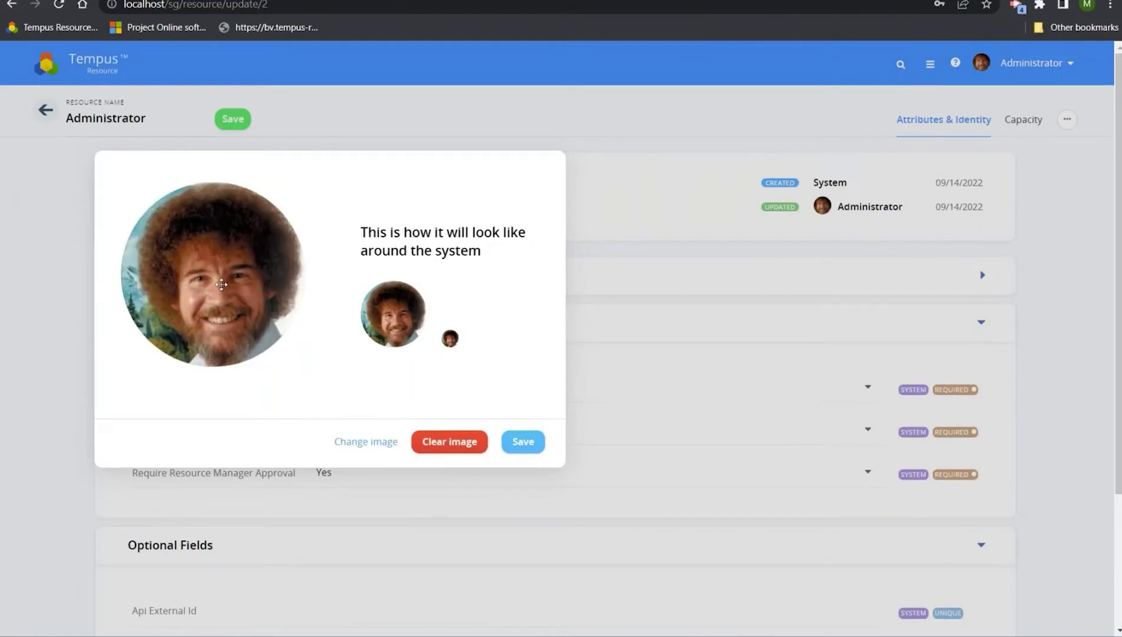
scroll(278, 263, up, 3)
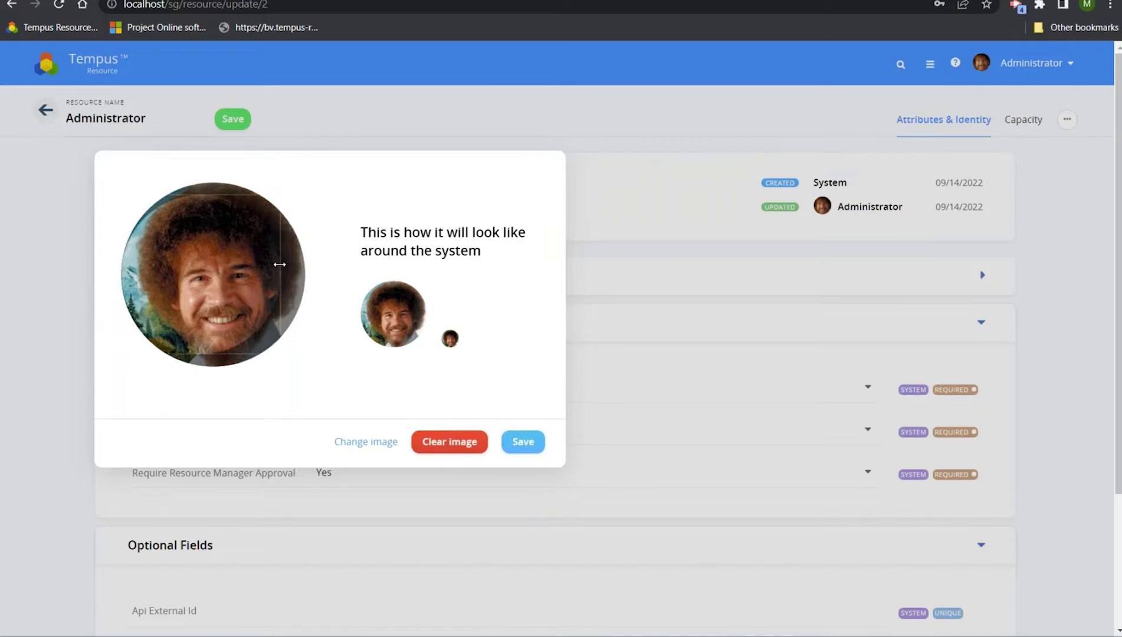
drag(203, 271, 209, 263)
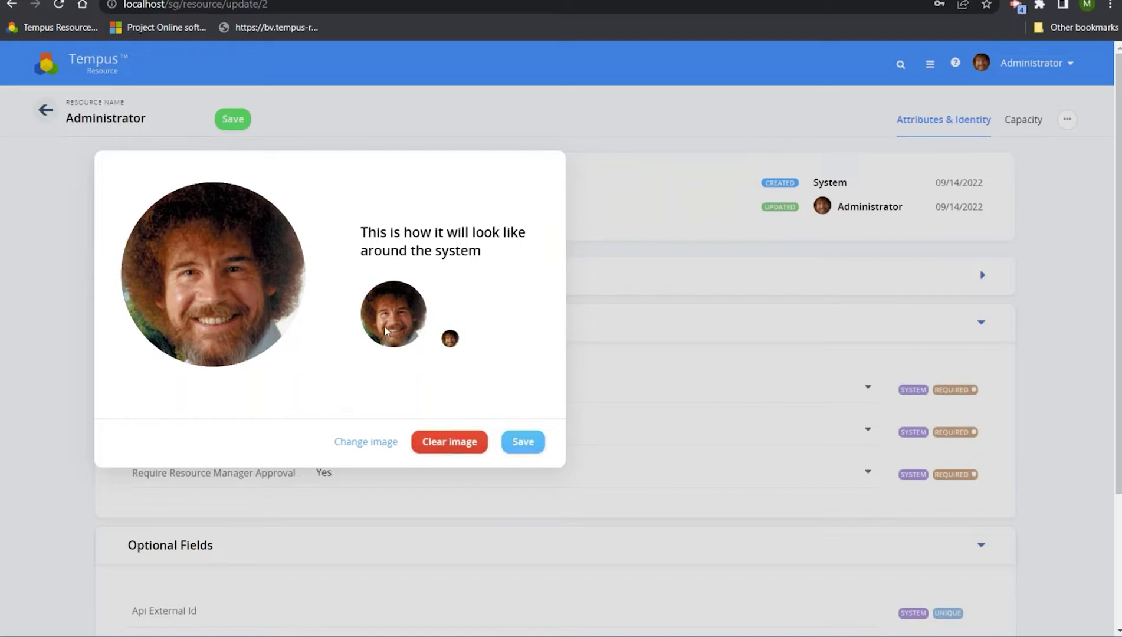
click(525, 453)
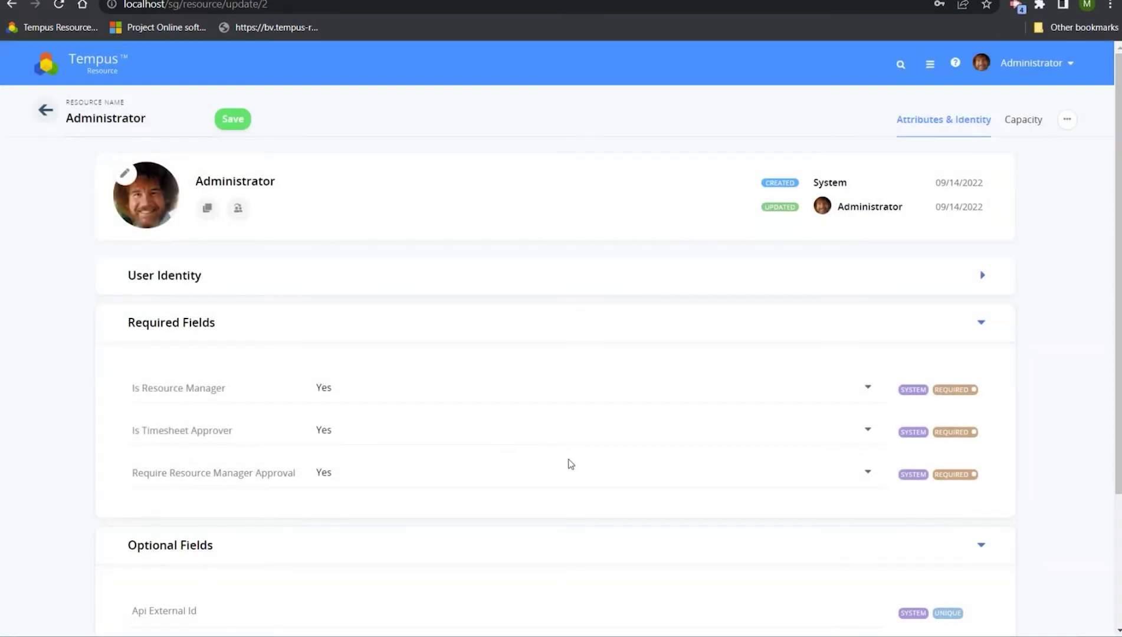
click(225, 126)
Expand User Identity and switch the Default Rate to Advanced.
click(200, 280)
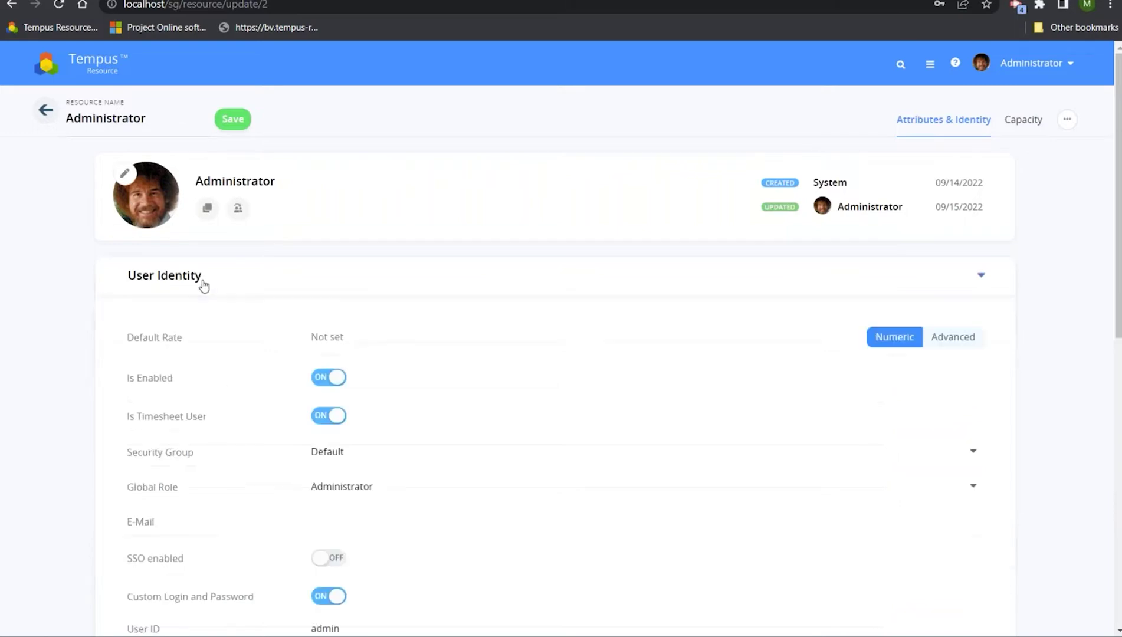
scroll(328, 295, down, 1)
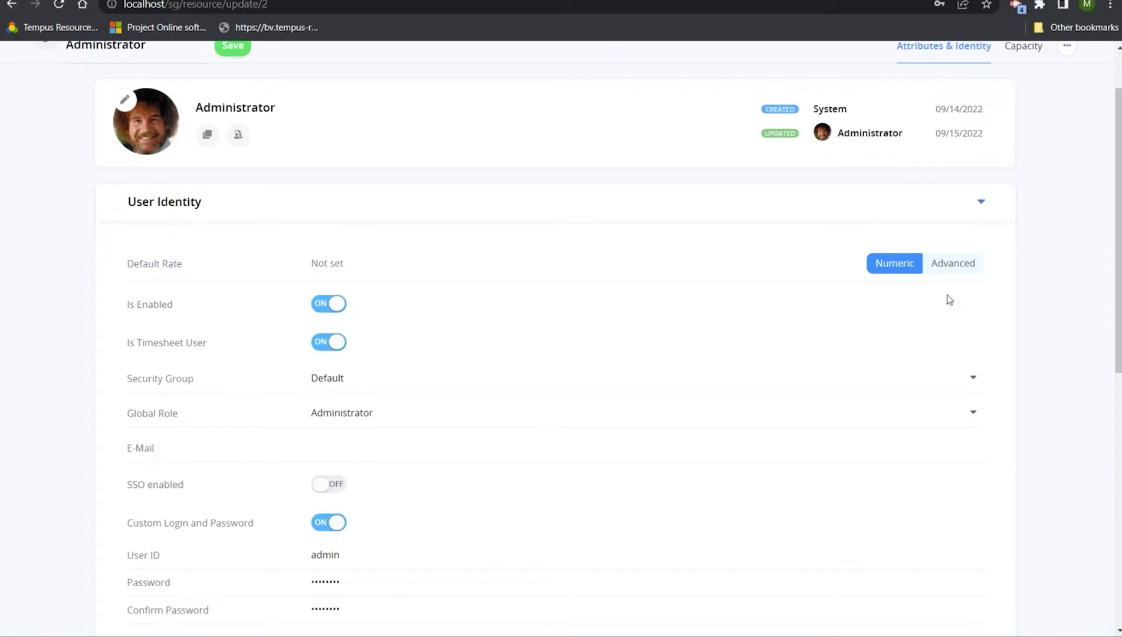
click(935, 275)
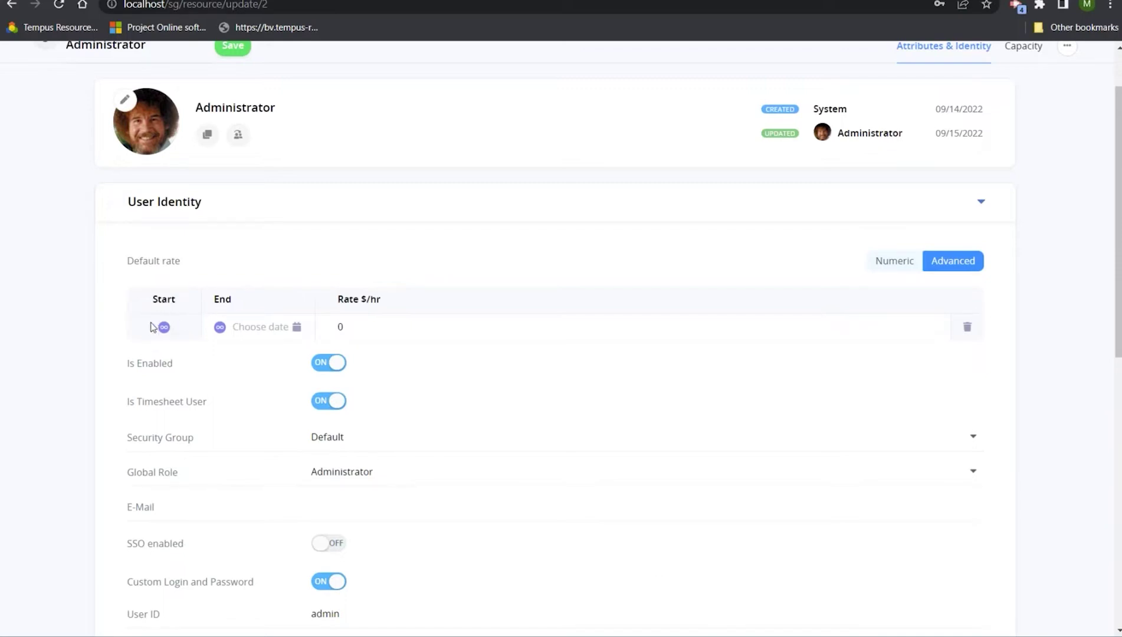
Give the first rate period an end date of 06/30/2022 and a rate of 50.
click(267, 333)
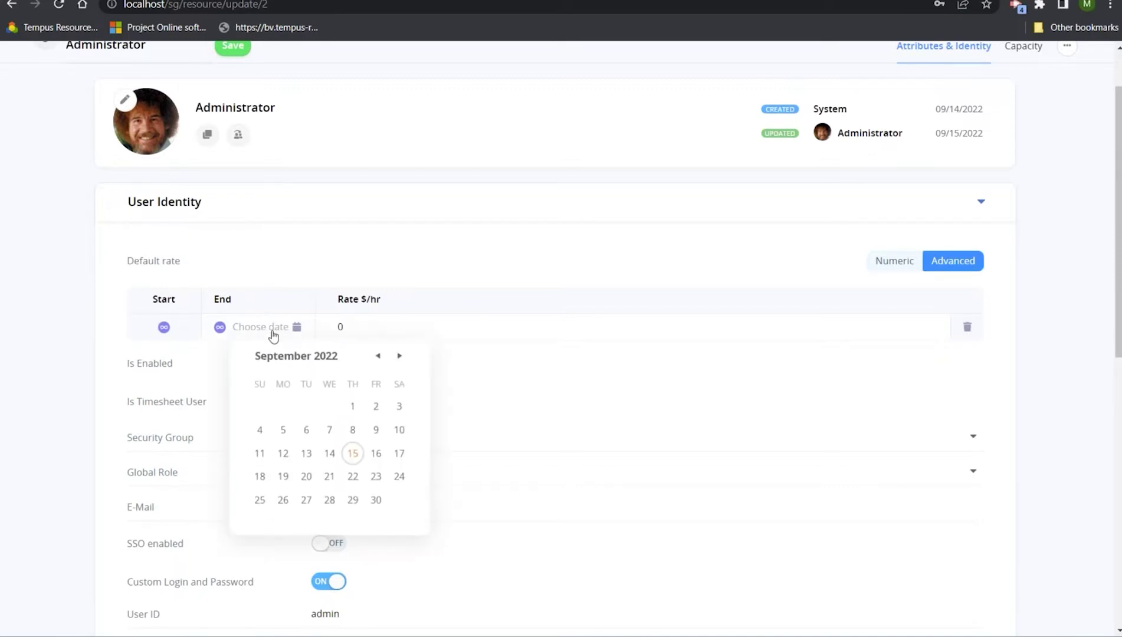
click(378, 366)
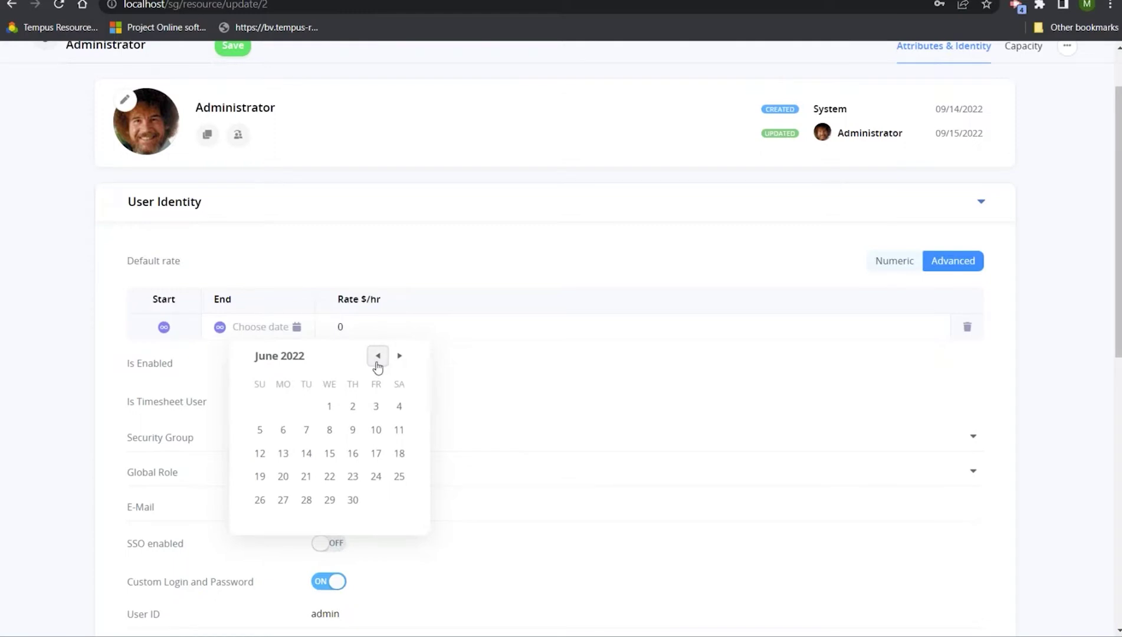
click(352, 500)
click(374, 328)
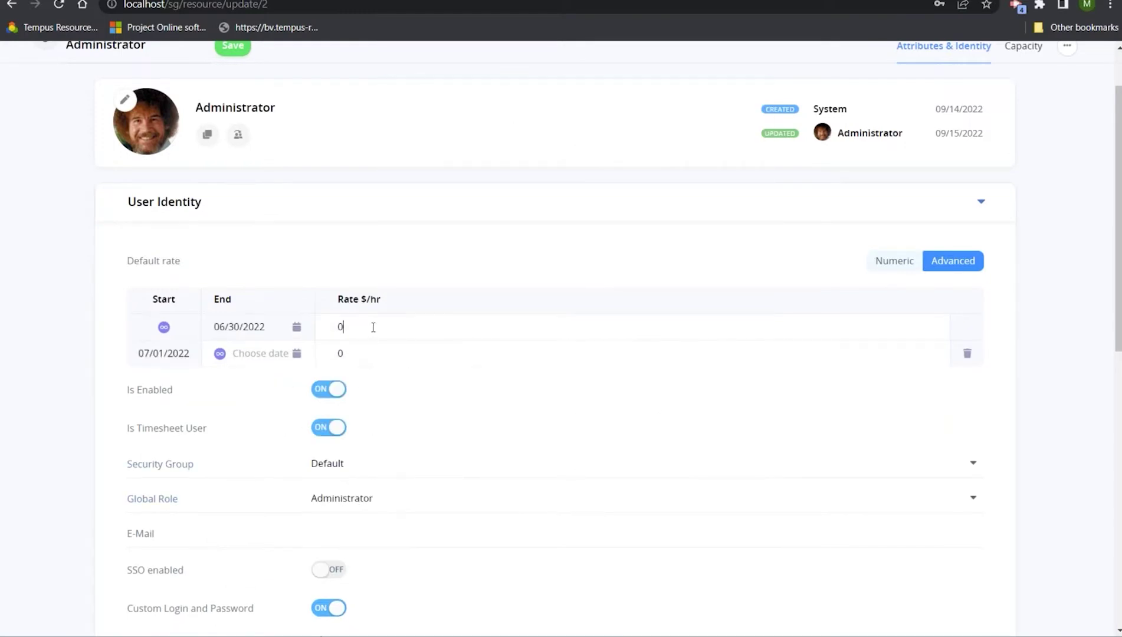
key(BackSpace)
text(50)
End the 07/01/2022 period on 08/31/2022 with a rate of 75.
click(236, 355)
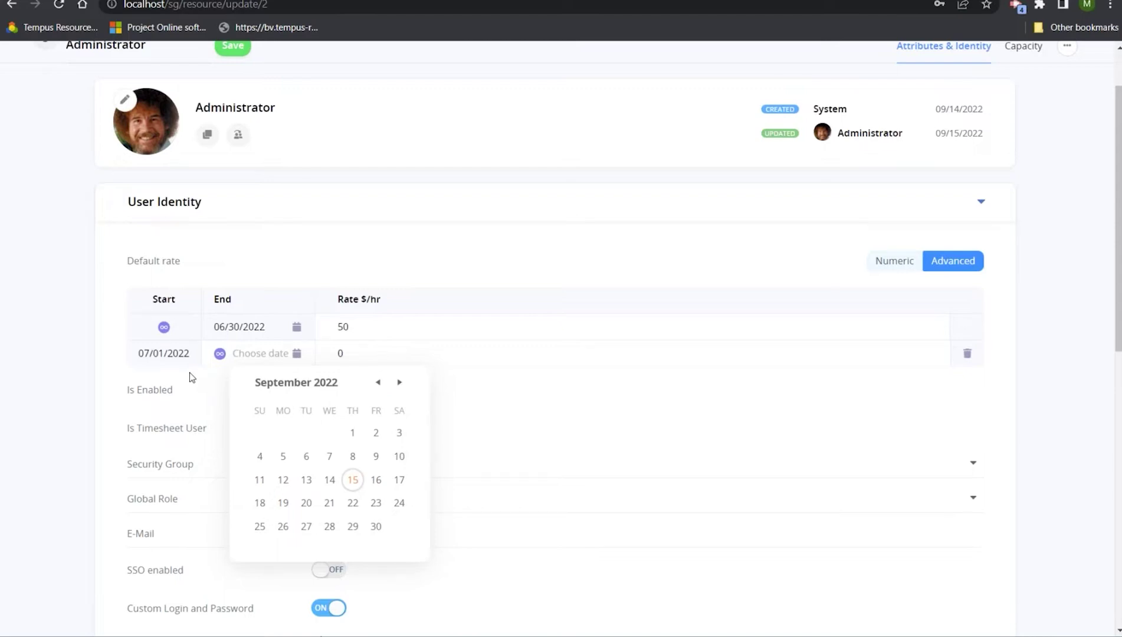
click(399, 382)
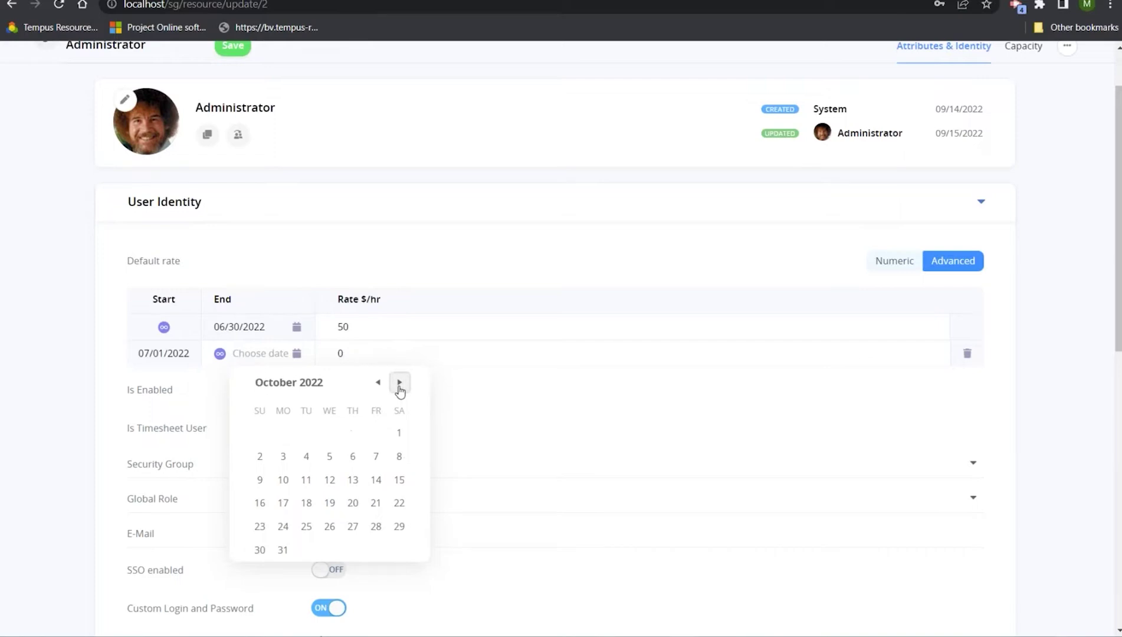
click(399, 383)
click(378, 382)
click(378, 383)
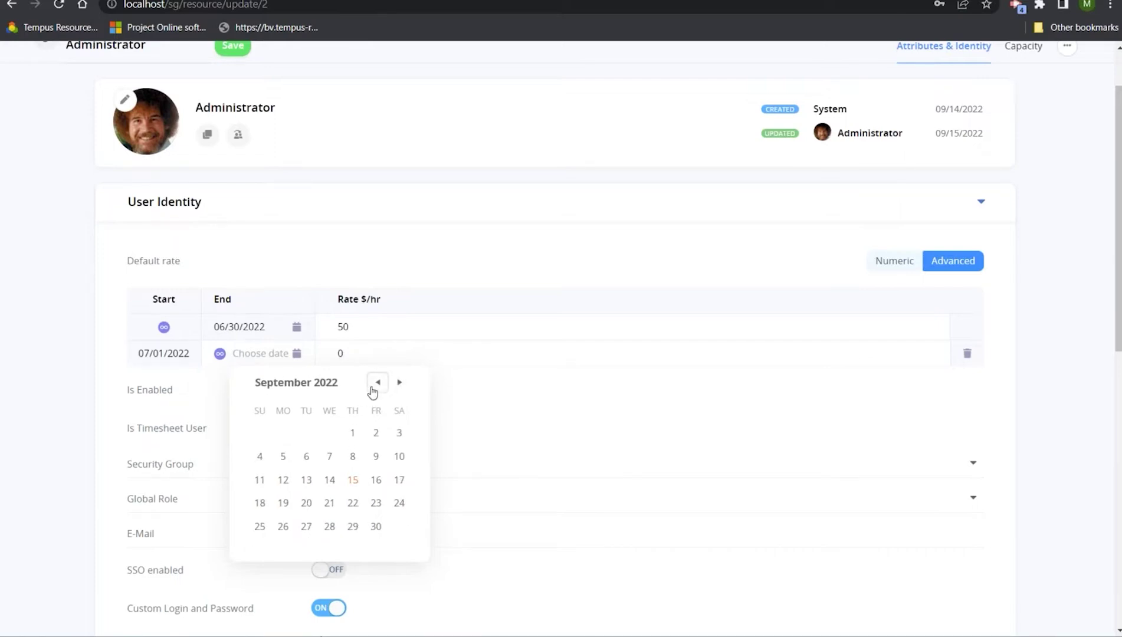
click(378, 383)
click(329, 526)
click(365, 365)
key(BackSpace)
text(75)
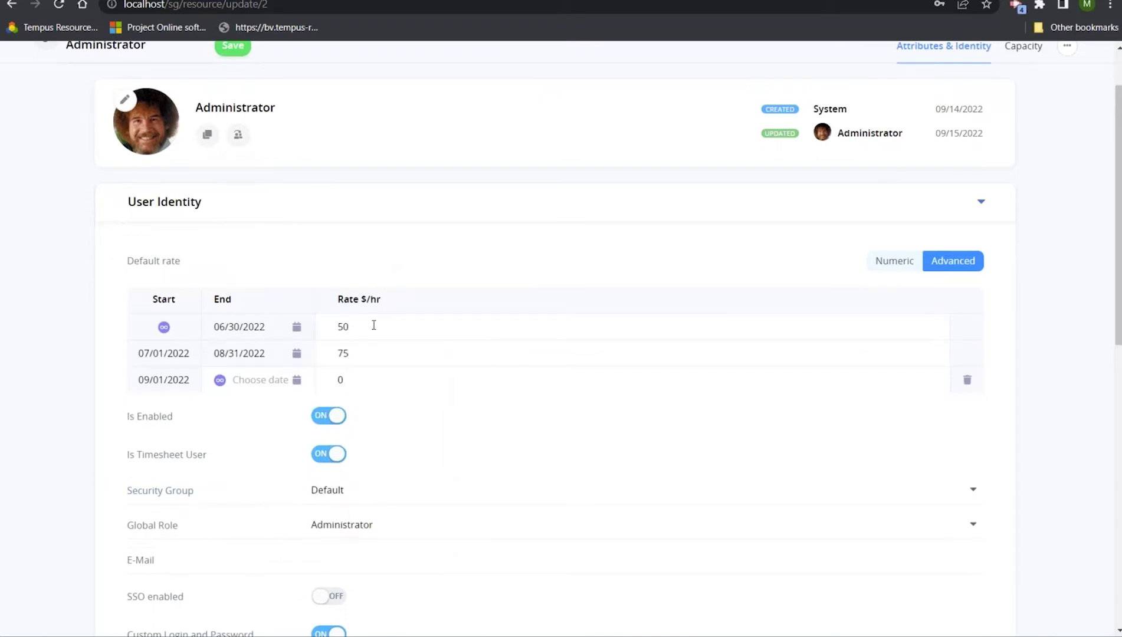
Set the rate for the period starting 09/01/2022 to 100.
click(354, 380)
double_click(355, 380)
key(BackSpace)
text(100)
Save the new rate schedule and return to the home dashboard.
click(482, 203)
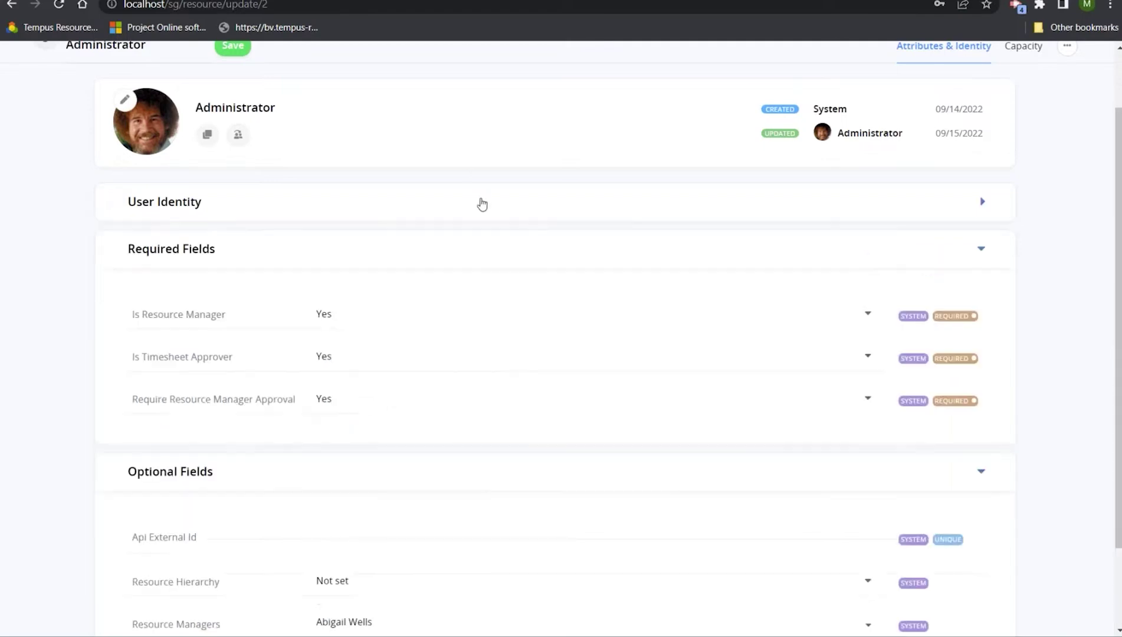
click(326, 213)
scroll(354, 341, up, 2)
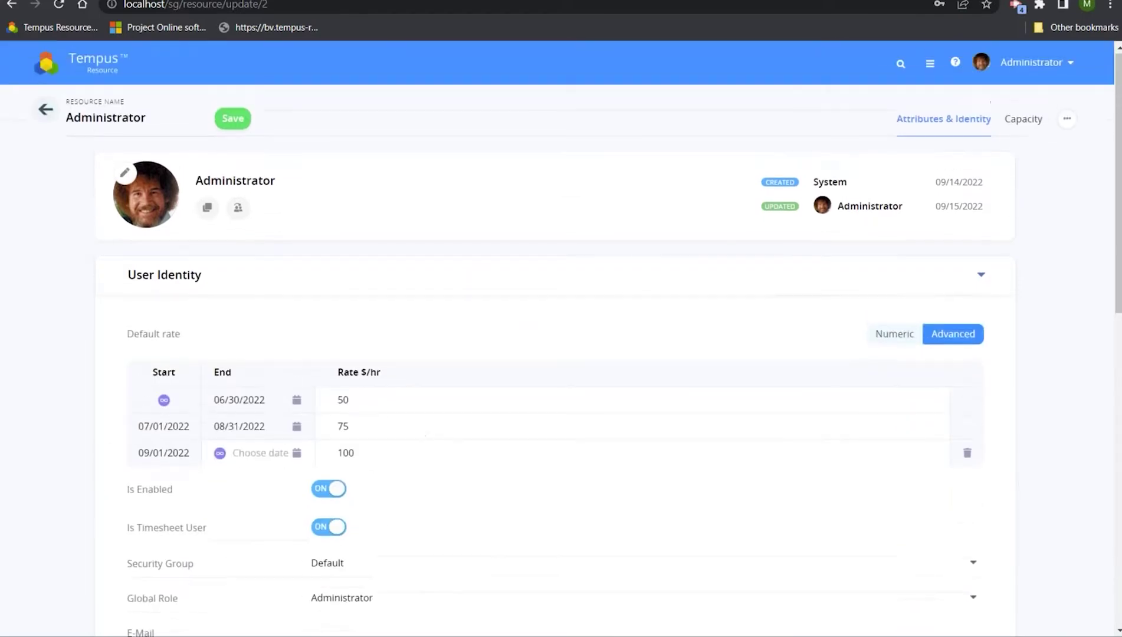
click(236, 117)
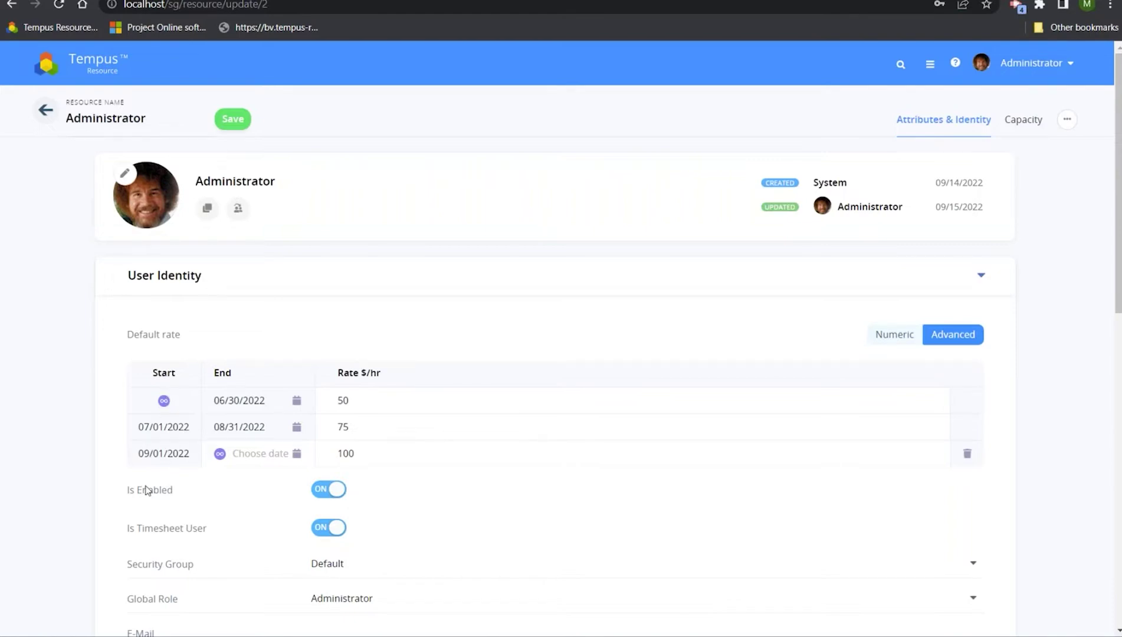
click(83, 65)
Create a new project running from 01/01/2022 to 12/31/2022.
click(114, 216)
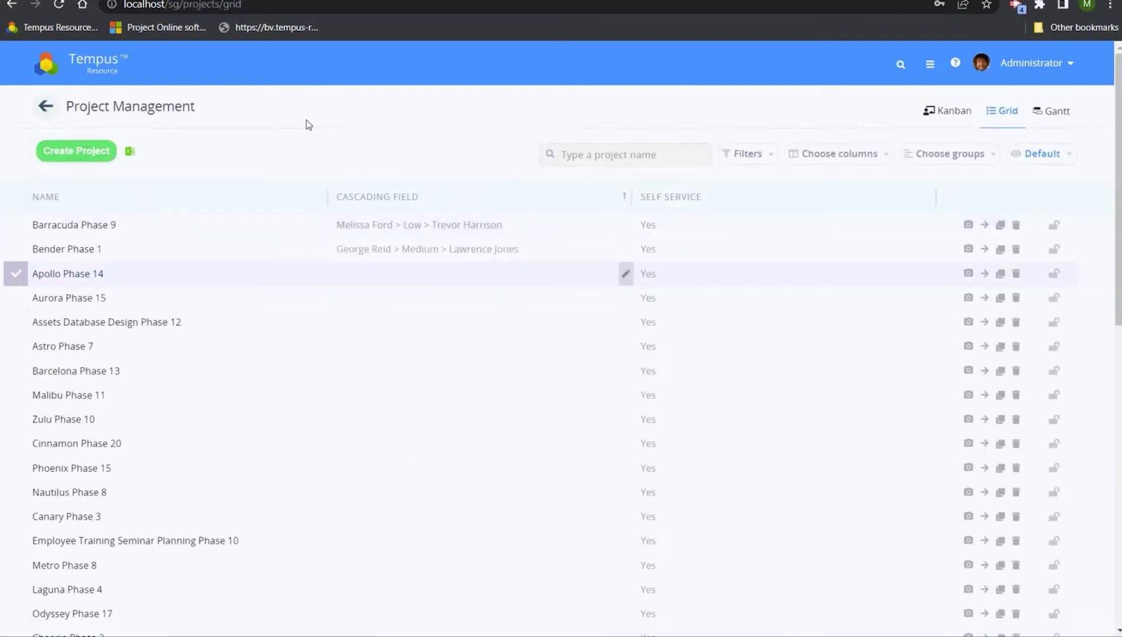
click(70, 157)
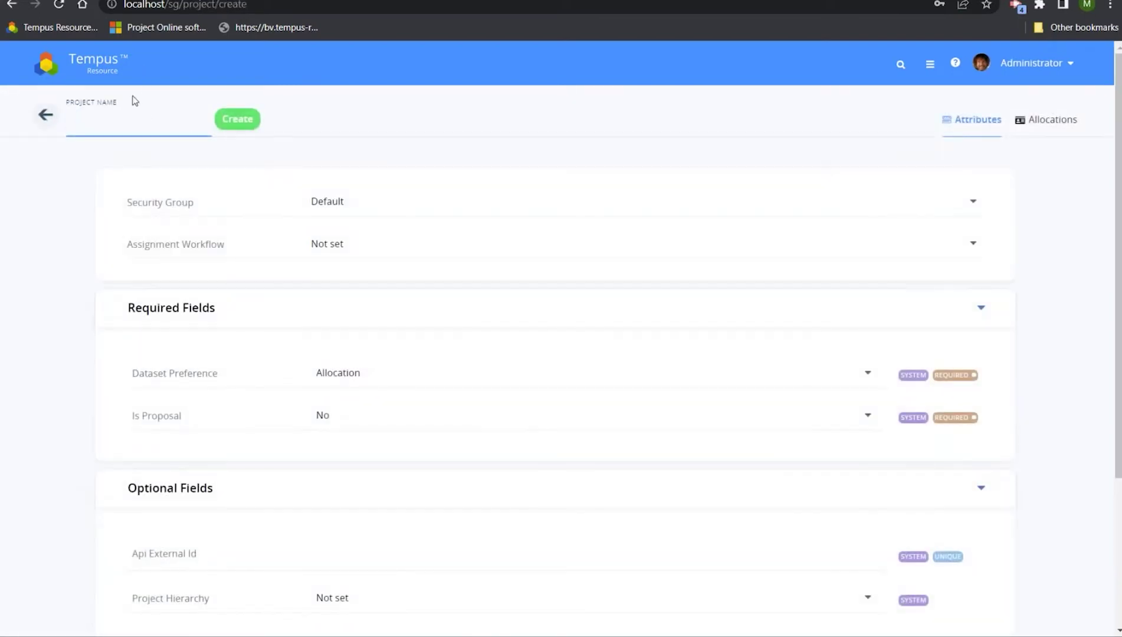
click(1062, 121)
click(88, 121)
click(121, 164)
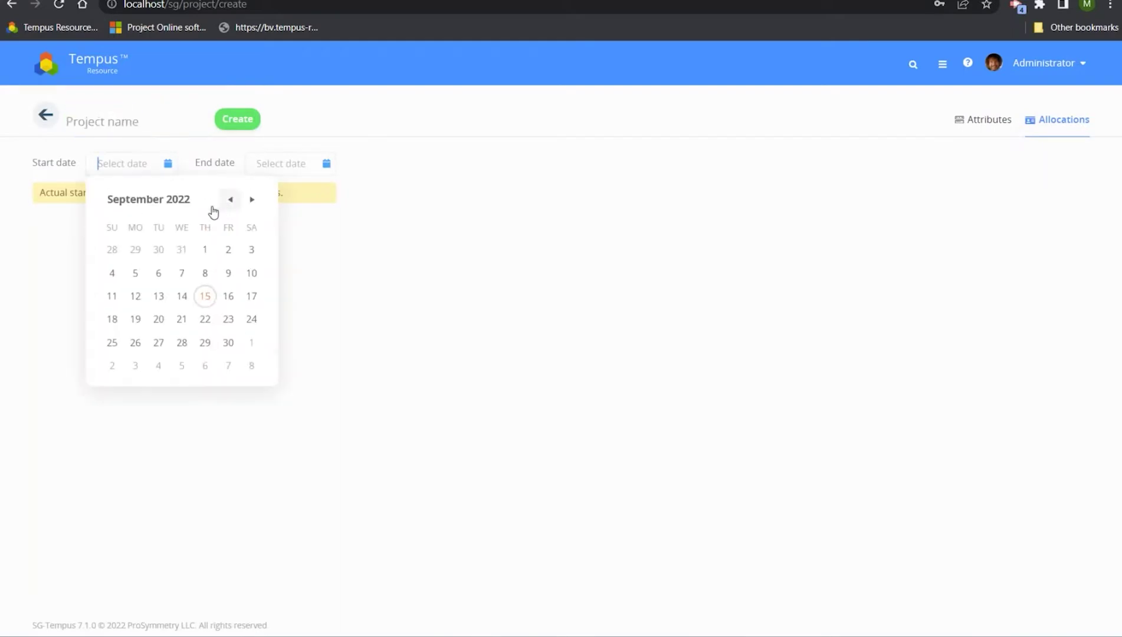
click(211, 205)
click(120, 238)
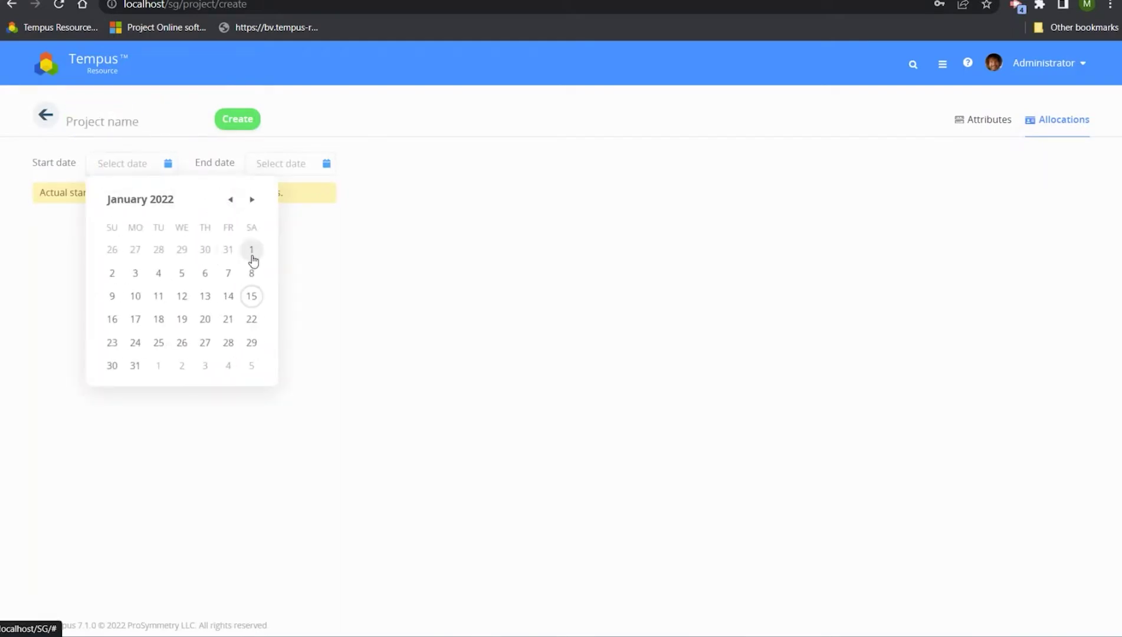
click(251, 251)
click(281, 165)
click(326, 198)
click(396, 317)
click(407, 341)
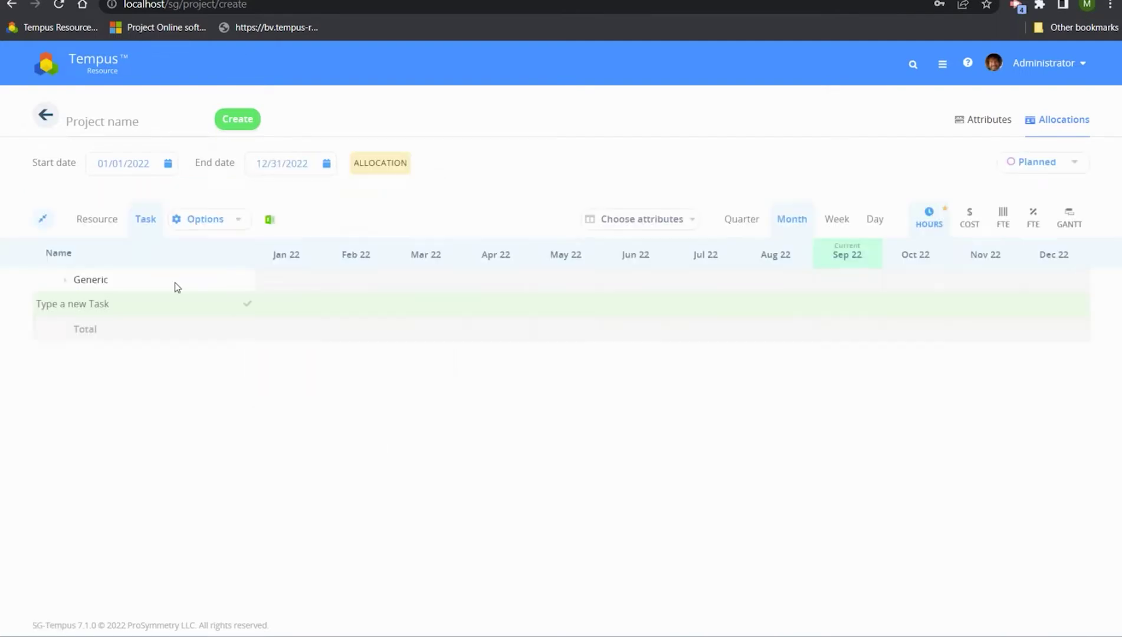
Allocate Administrator by resource at 10 hours per month, Jan 22 through Dec 22.
click(94, 222)
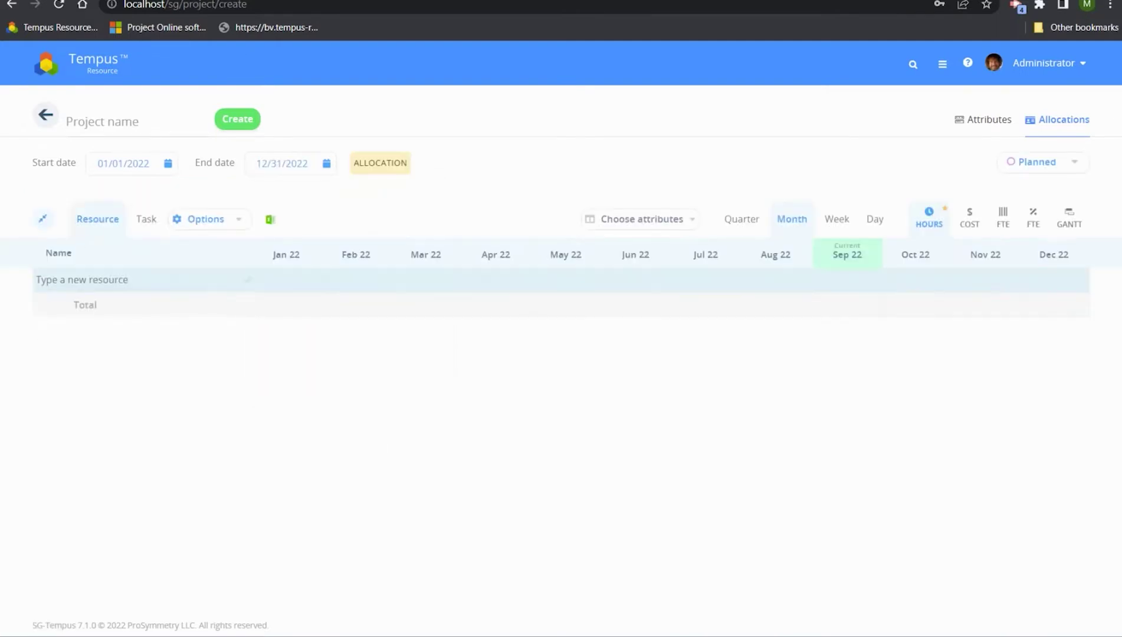
click(135, 279)
text(ad)
key(Return)
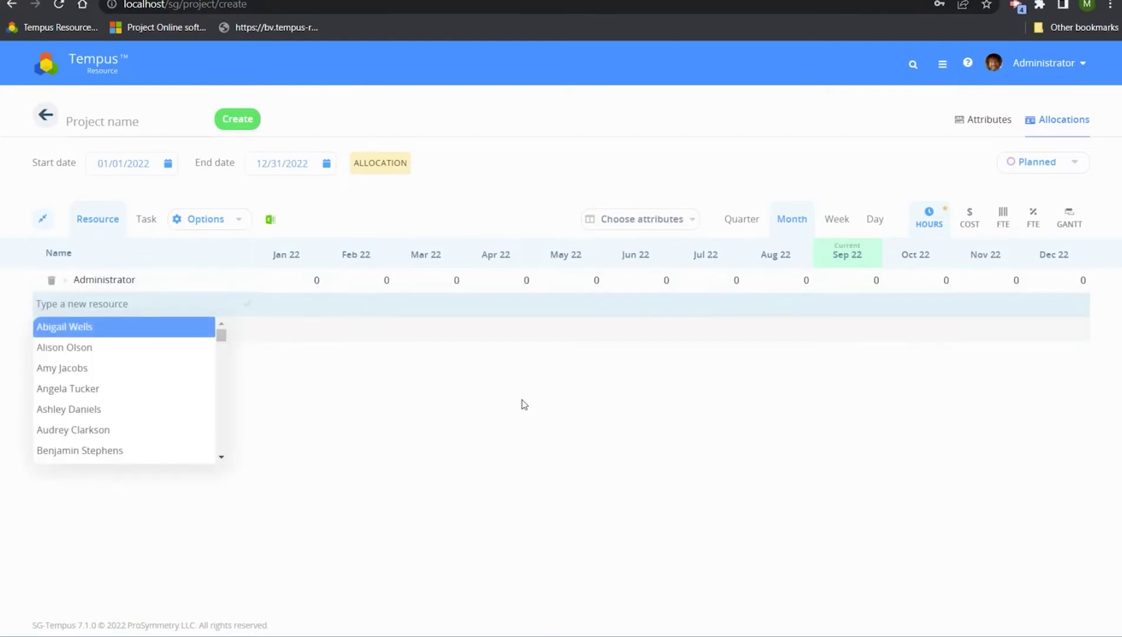
click(524, 405)
click(305, 282)
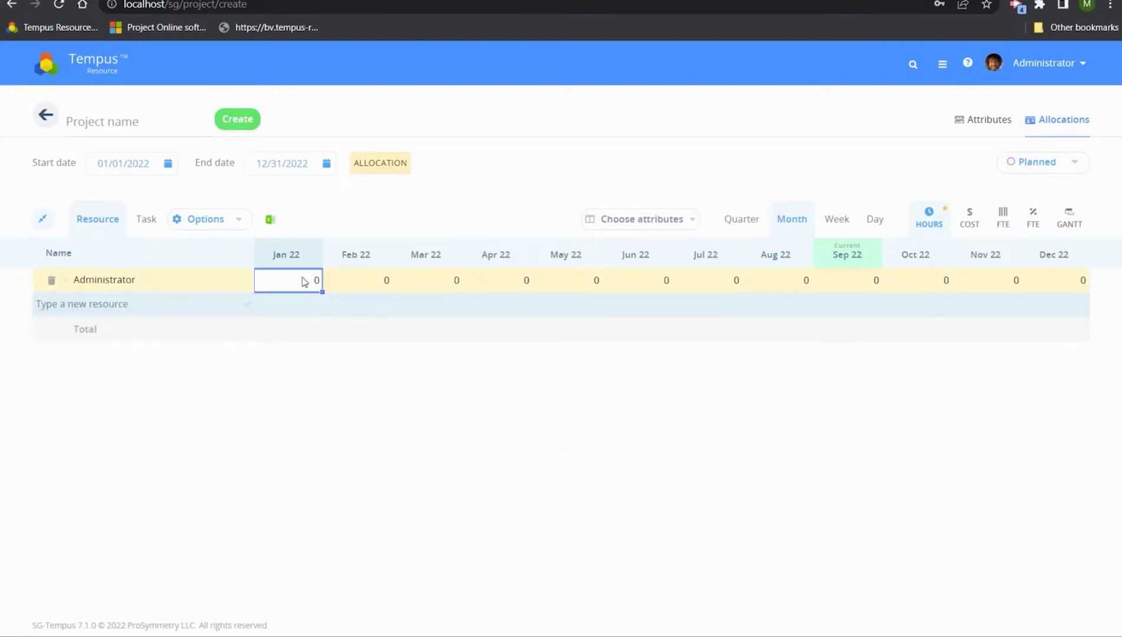
text(10)
key(Return)
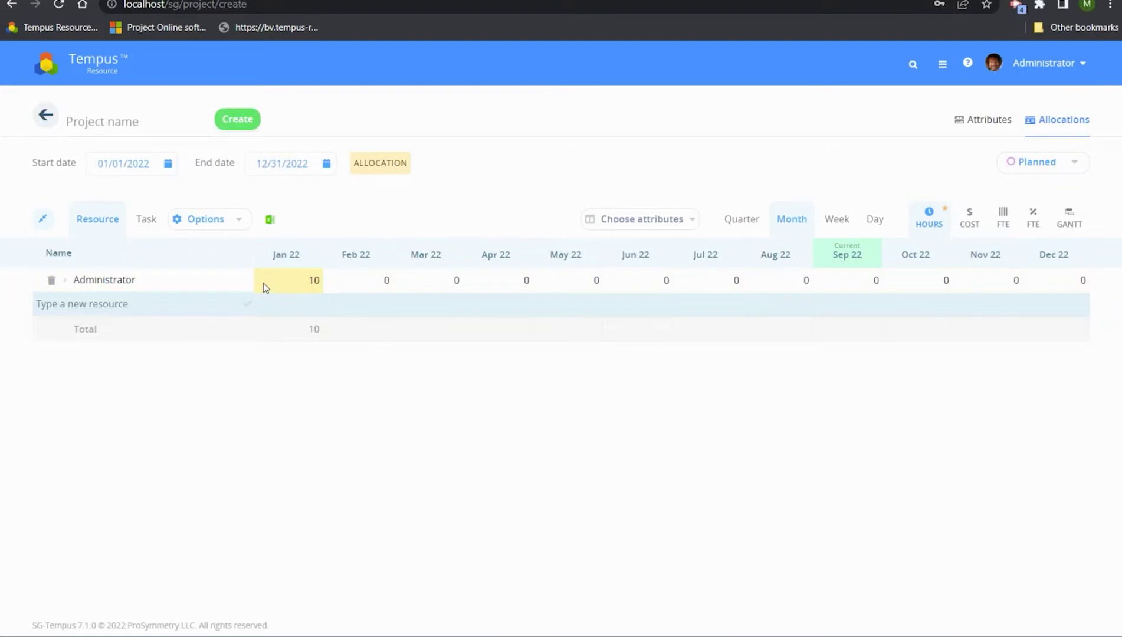
drag(322, 292, 1033, 292)
Show allocations as cost and review the $500, $750 and $1,000 monthly amounts.
click(969, 217)
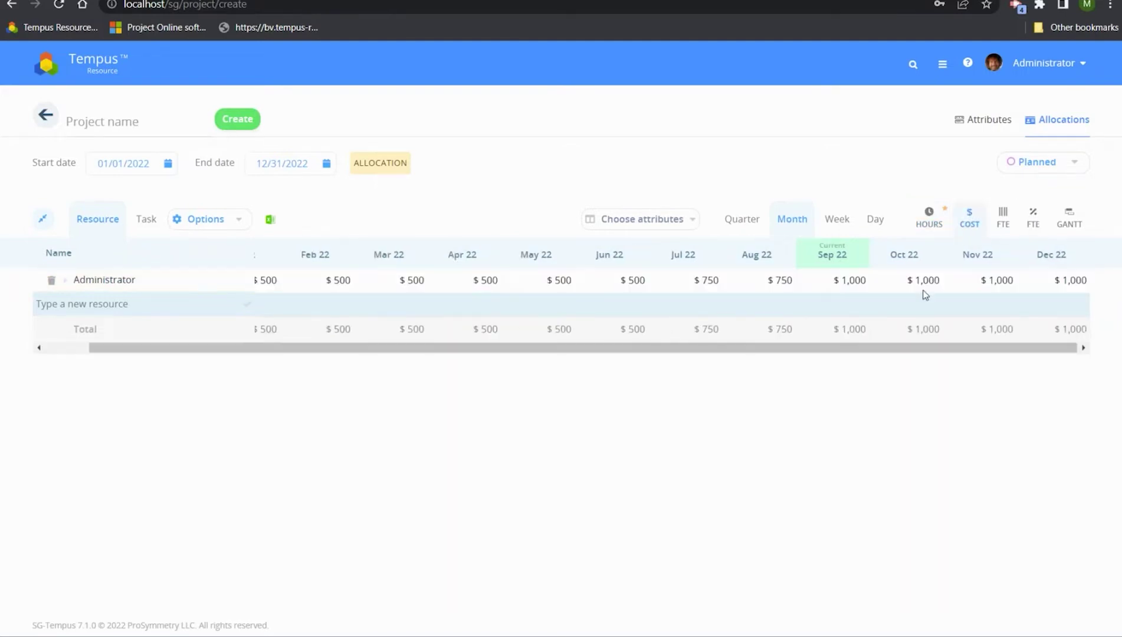
drag(272, 284, 513, 284)
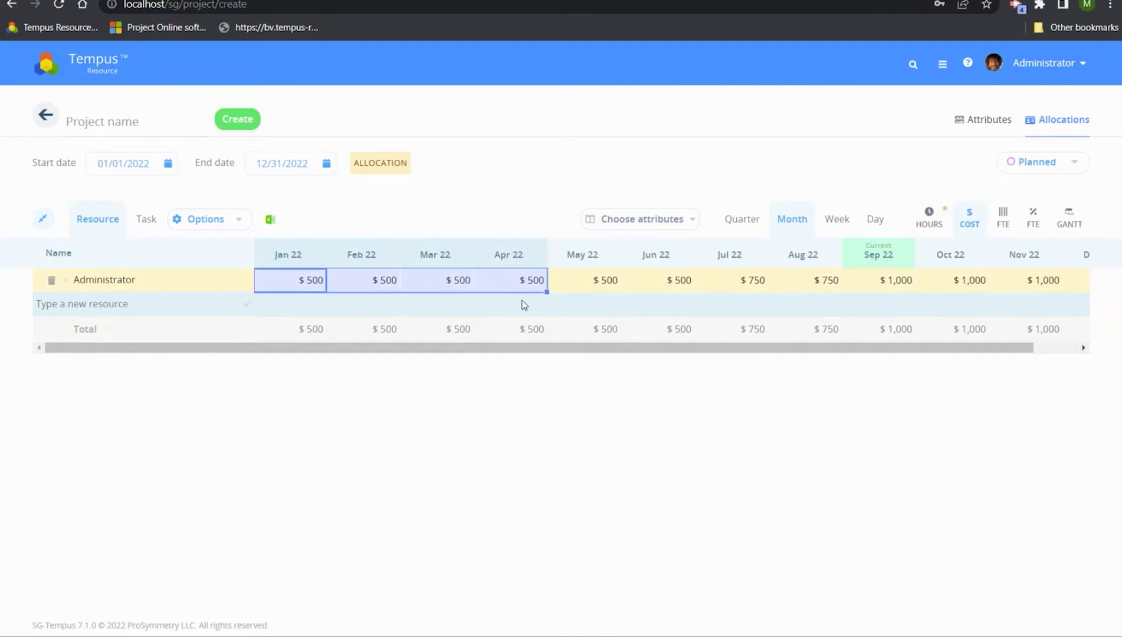
drag(708, 348, 809, 353)
drag(709, 284, 768, 289)
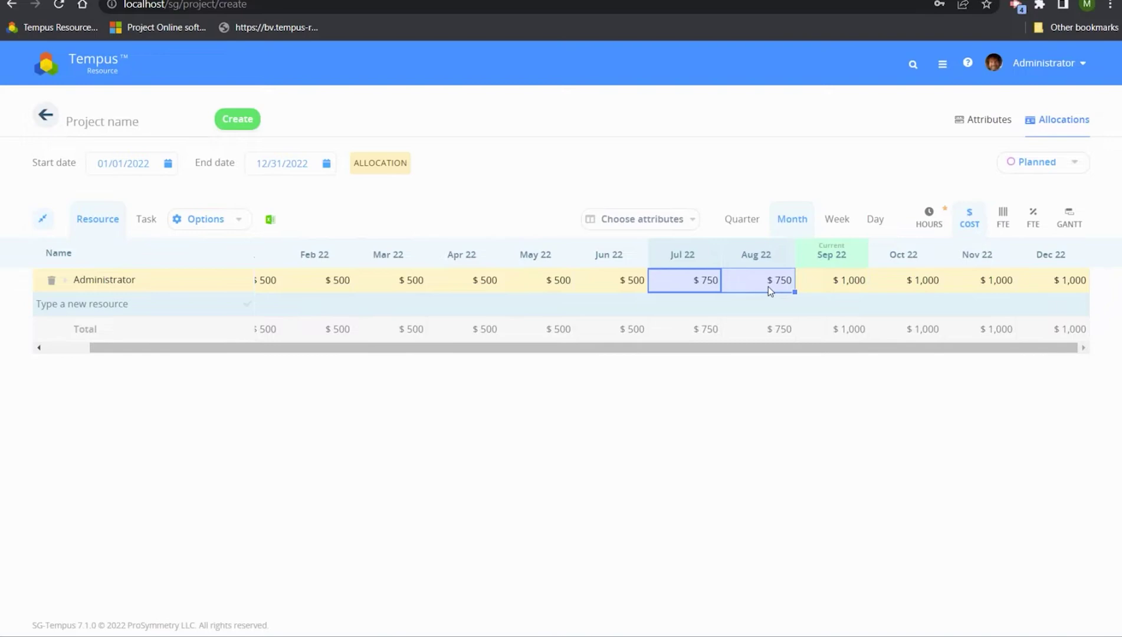
drag(861, 283, 1092, 286)
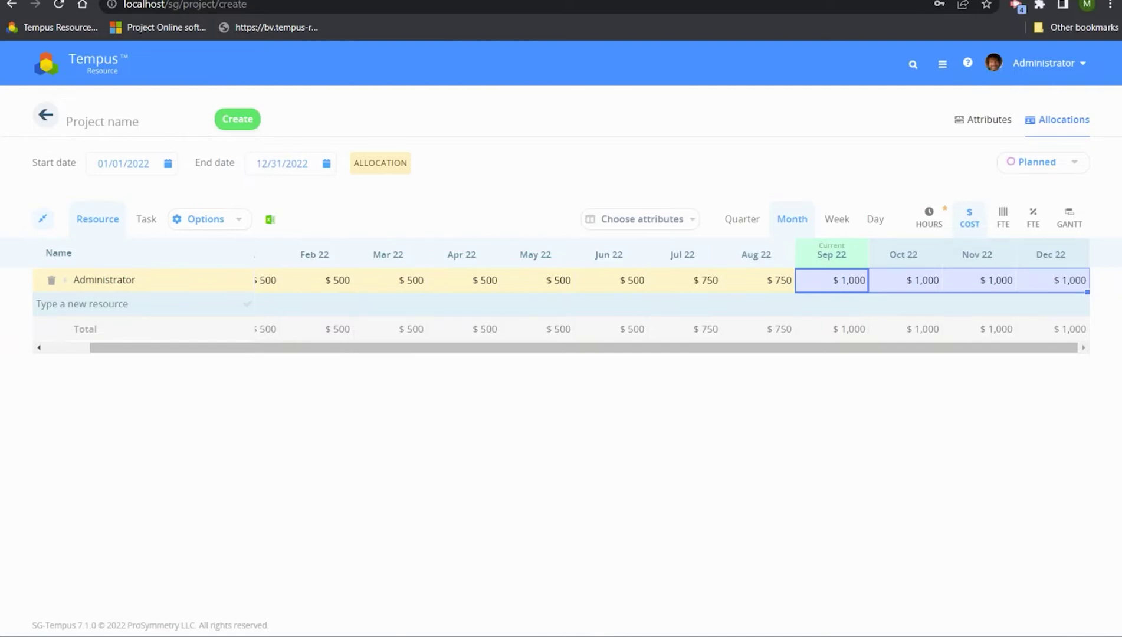
Leave the project without saving, open Resource Management, then start and cancel a resource clone.
click(148, 68)
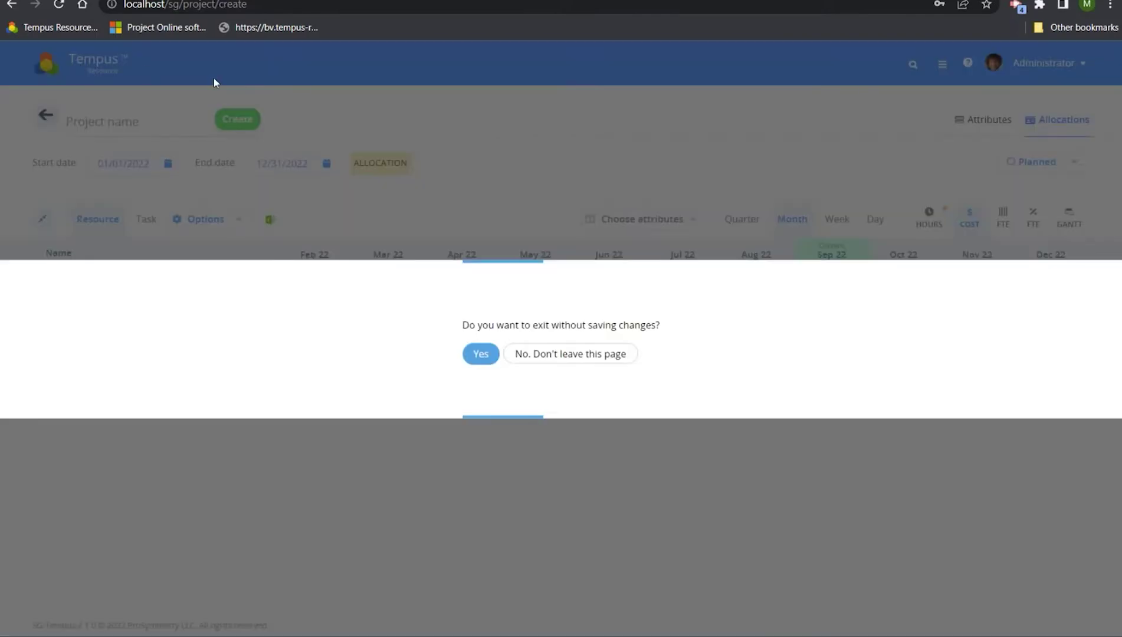
click(481, 352)
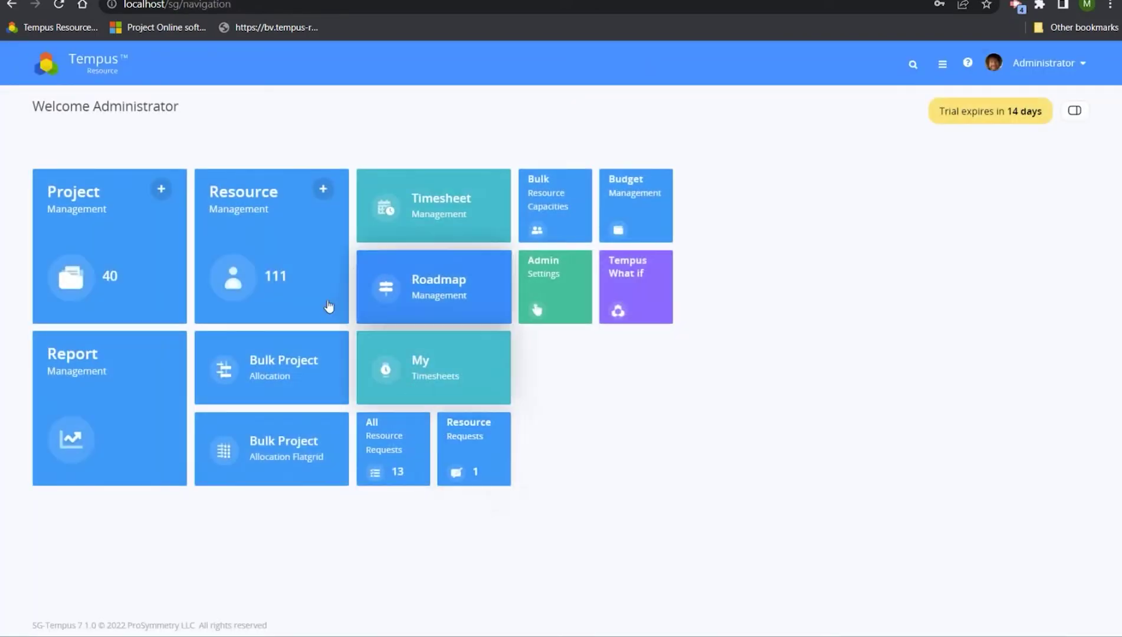
click(303, 288)
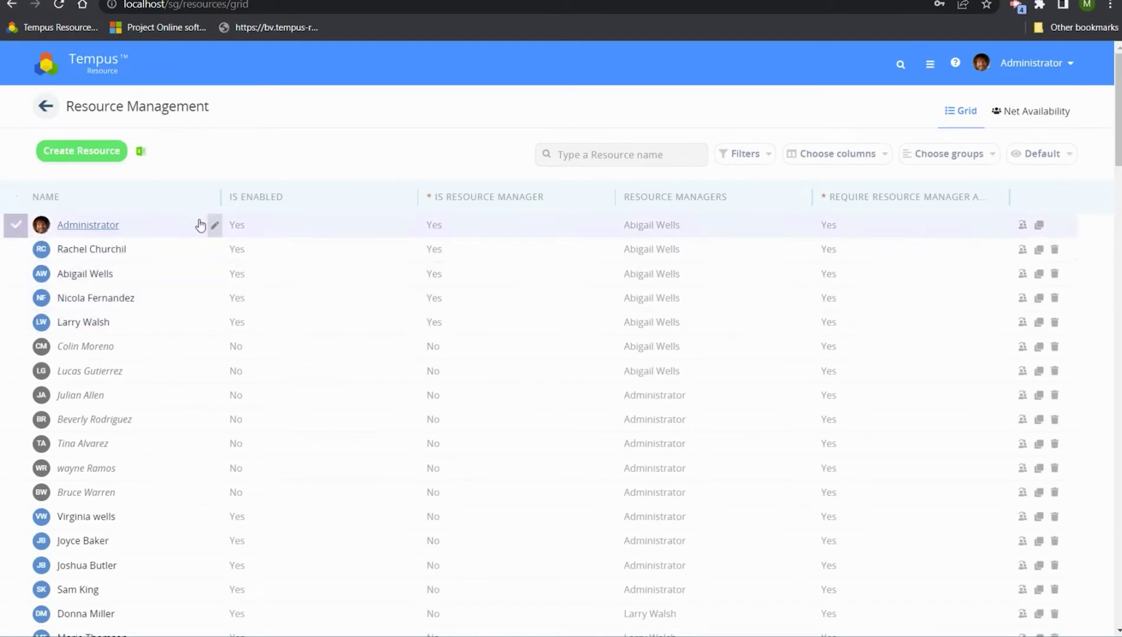
click(1042, 253)
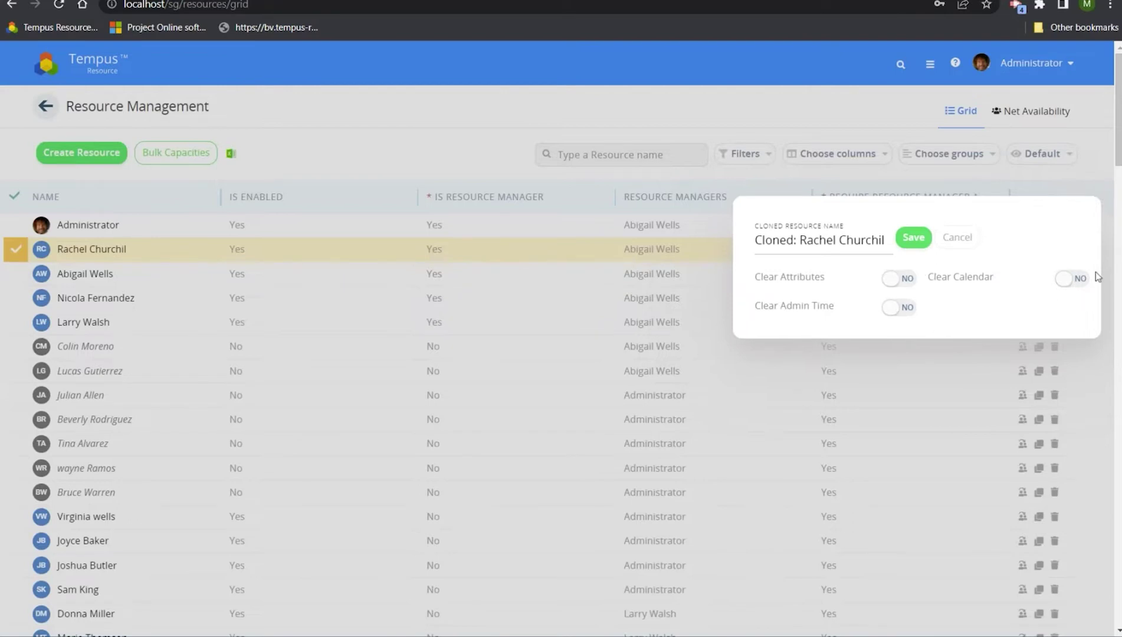
click(364, 115)
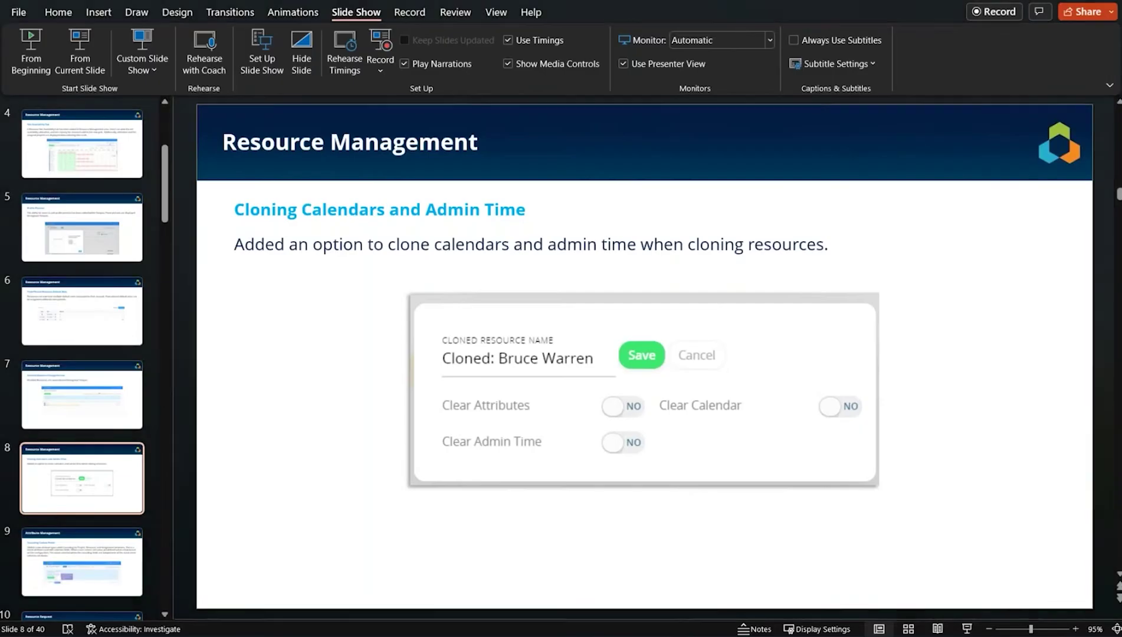
Start the slide show from slide 8 and advance to the Cascading Custom Fields slide.
click(80, 64)
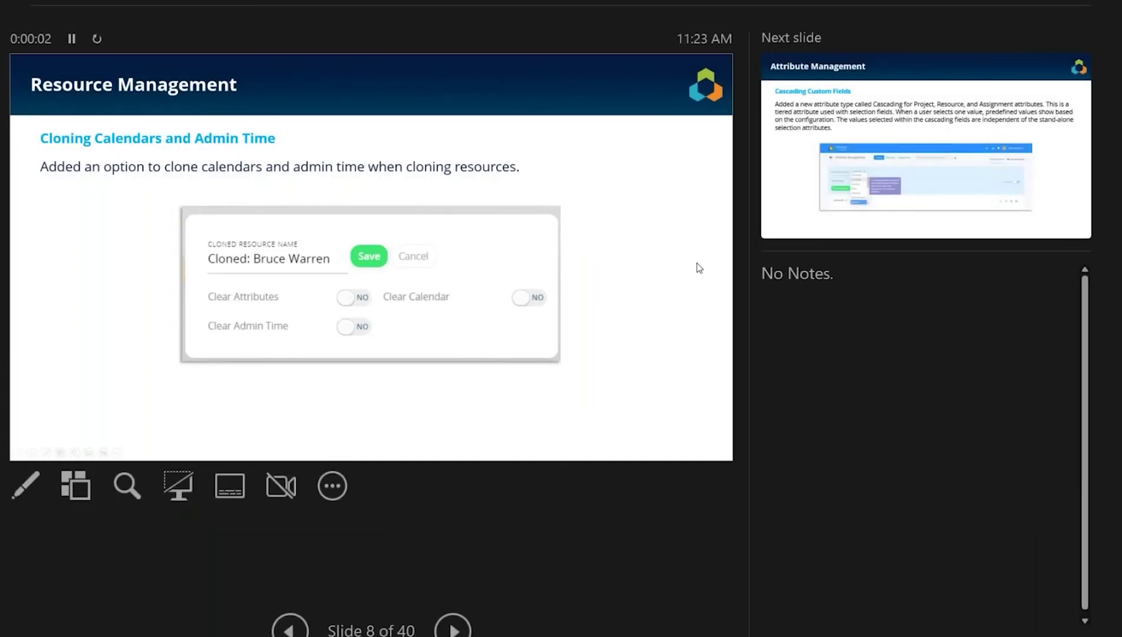
click(696, 264)
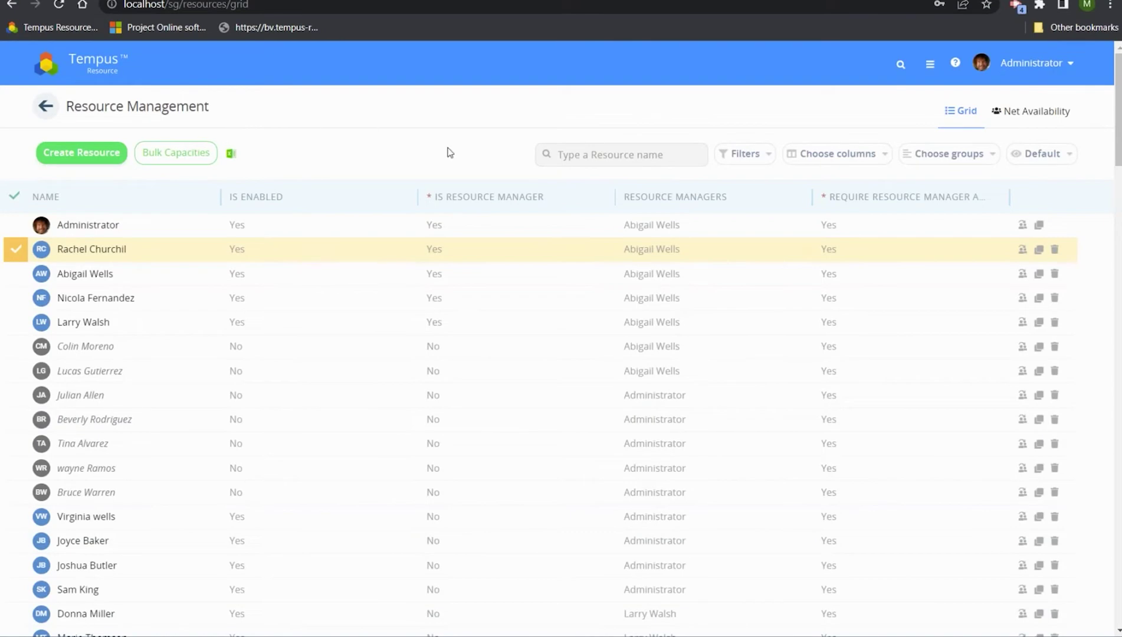
Go from the home dashboard through Admin Settings to the Attribute Management page.
click(85, 70)
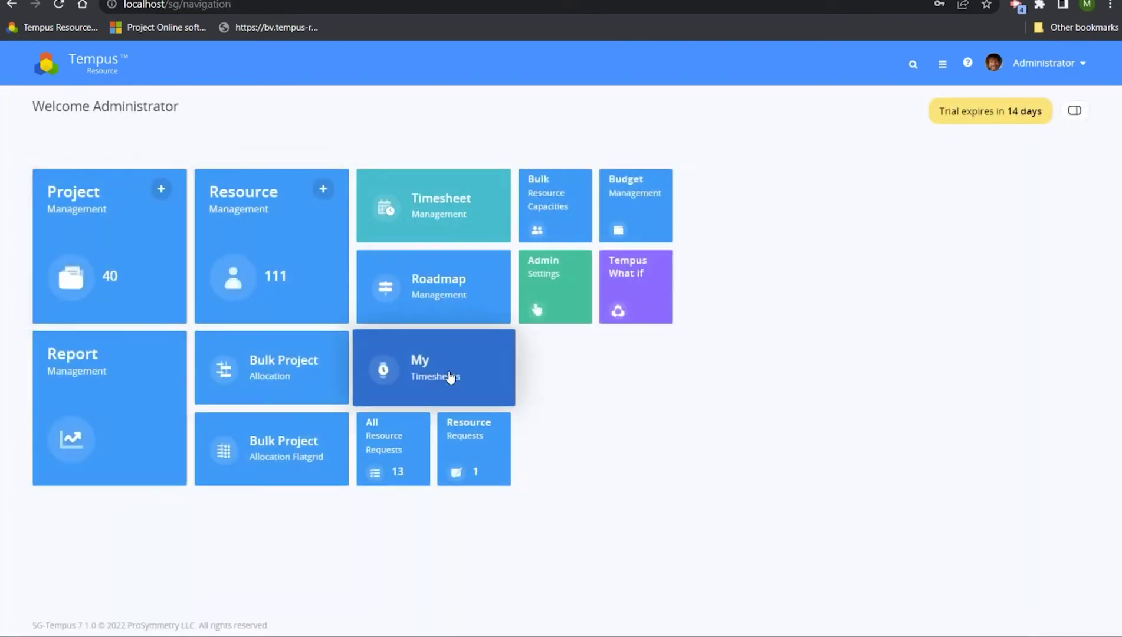
click(552, 308)
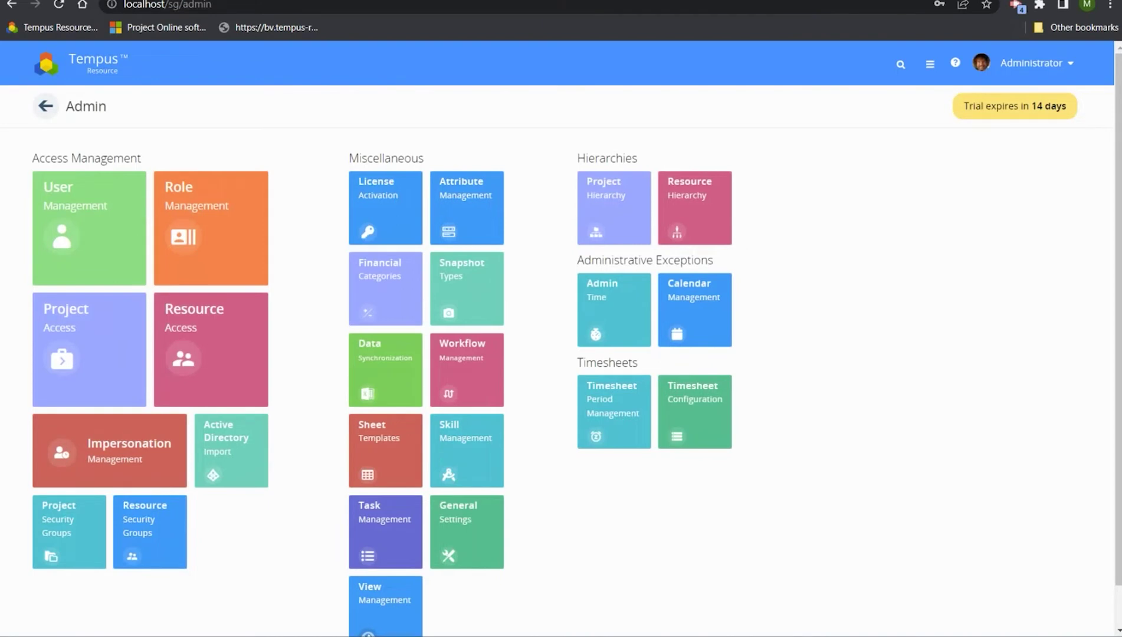
click(487, 199)
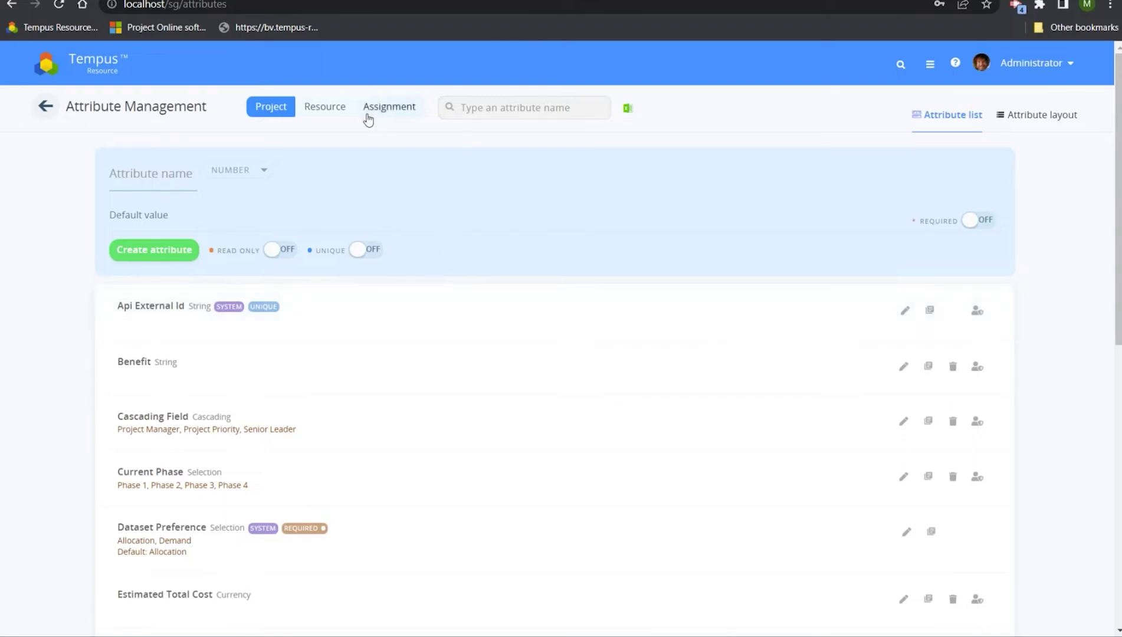
Under Resource attributes, start a new Selection-type attribute named State.
click(324, 106)
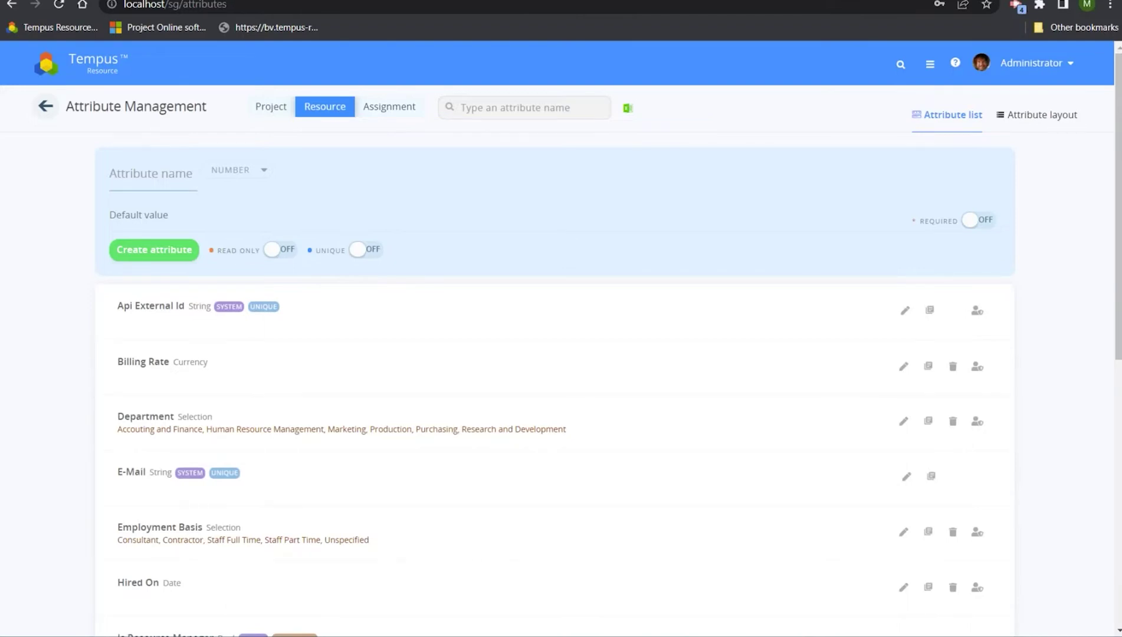
click(186, 167)
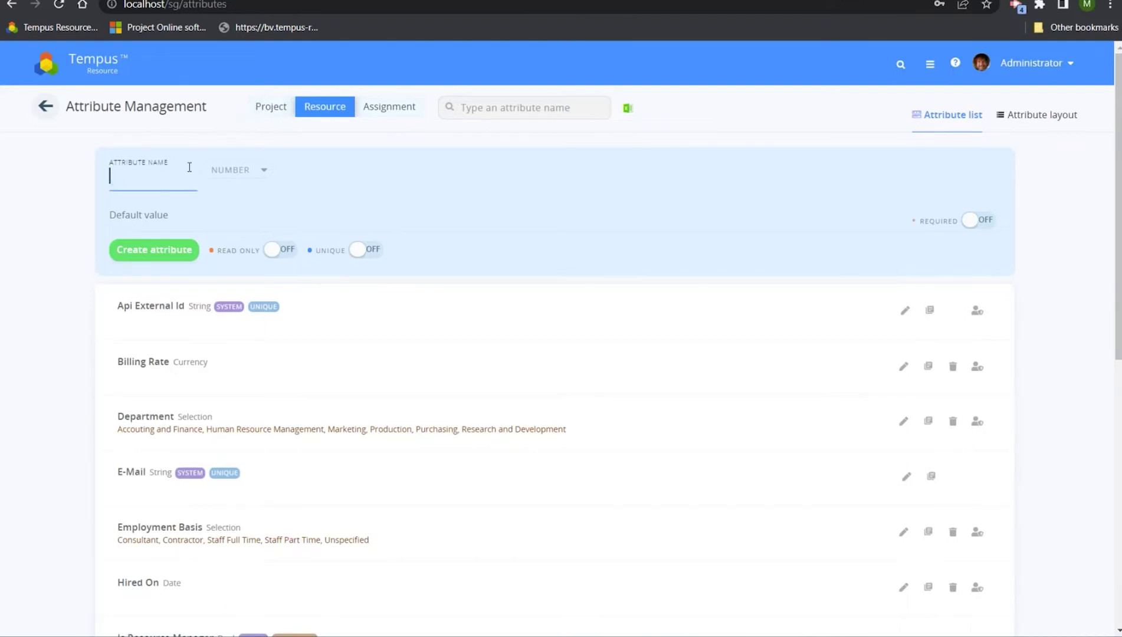
click(248, 173)
key(Down)
key(Down)
key(Down)
key(Down)
key(Down)
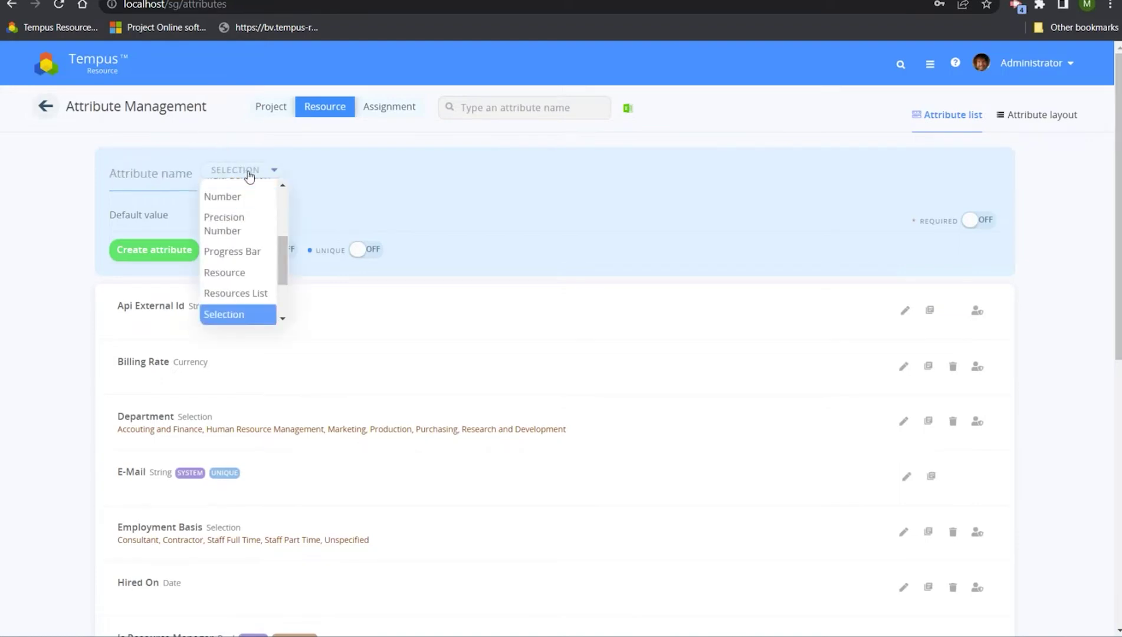
key(Return)
key(shift+Tab)
text(State)
Give State the values Ohio and California and create the attribute.
click(298, 205)
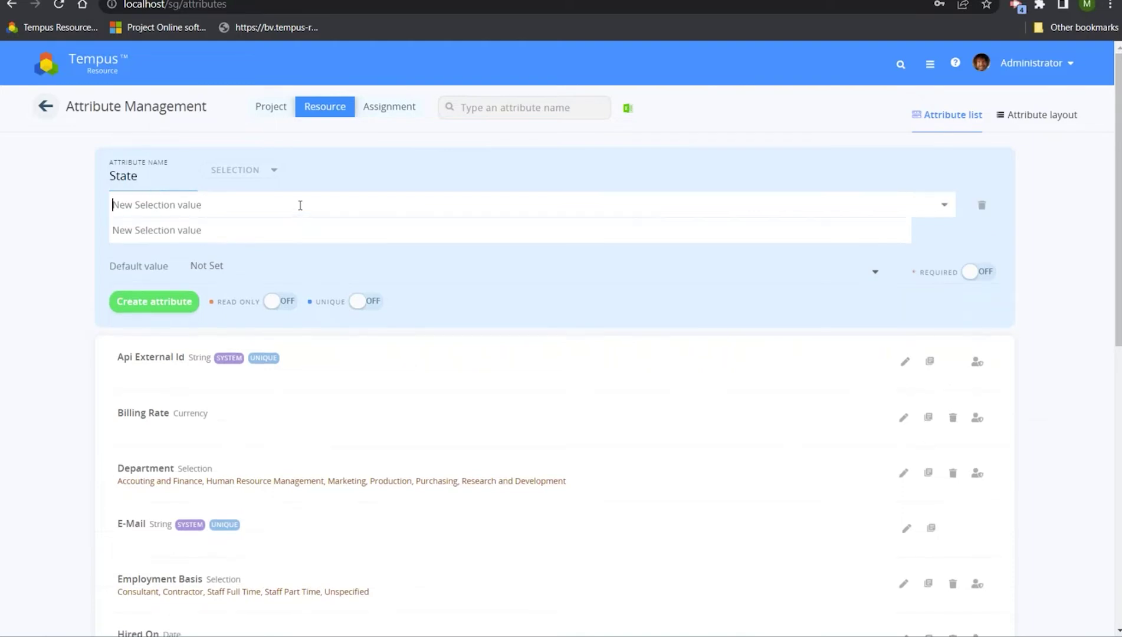
text(Ohio)
key(Tab)
text(California)
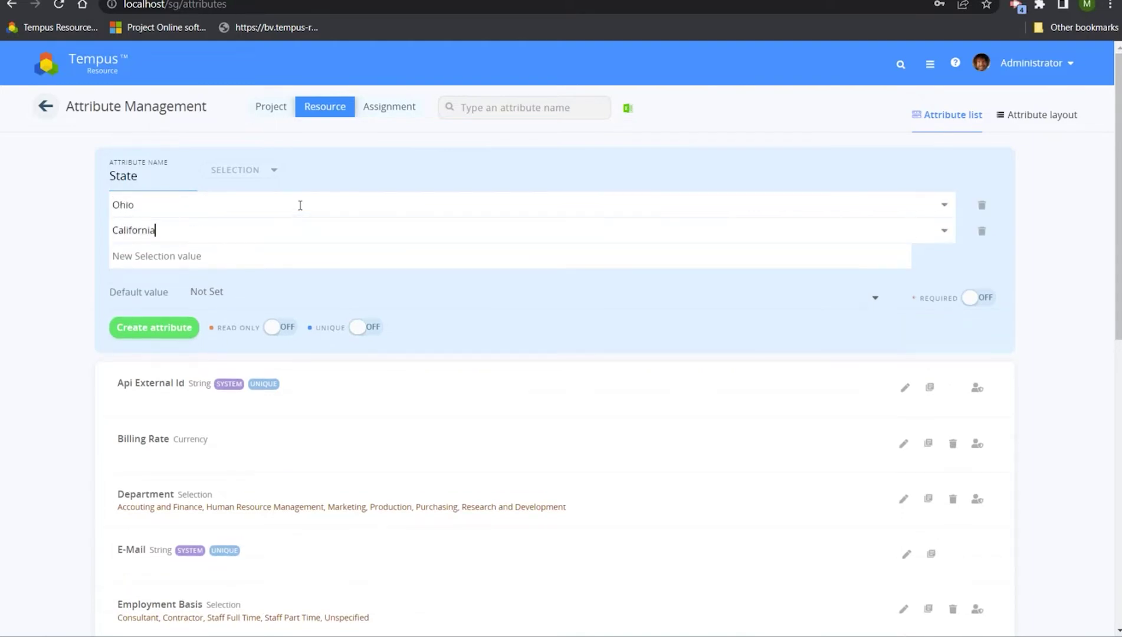
click(152, 328)
click(177, 171)
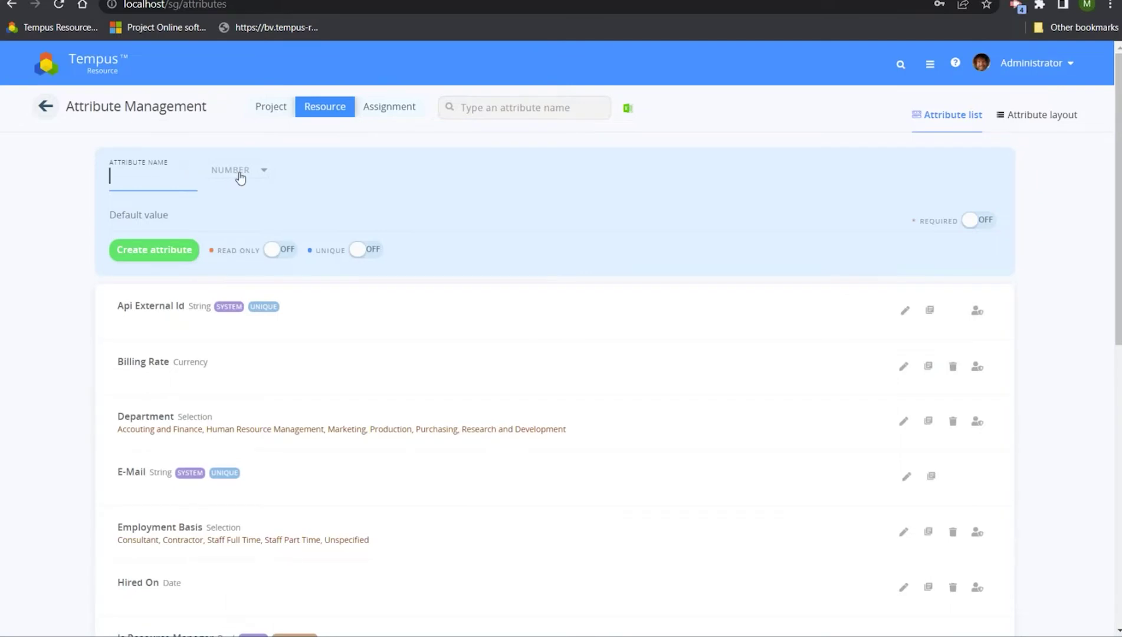
Start a Selection attribute named City with the values Cleveland and Columbus.
click(241, 172)
key(Return)
click(181, 170)
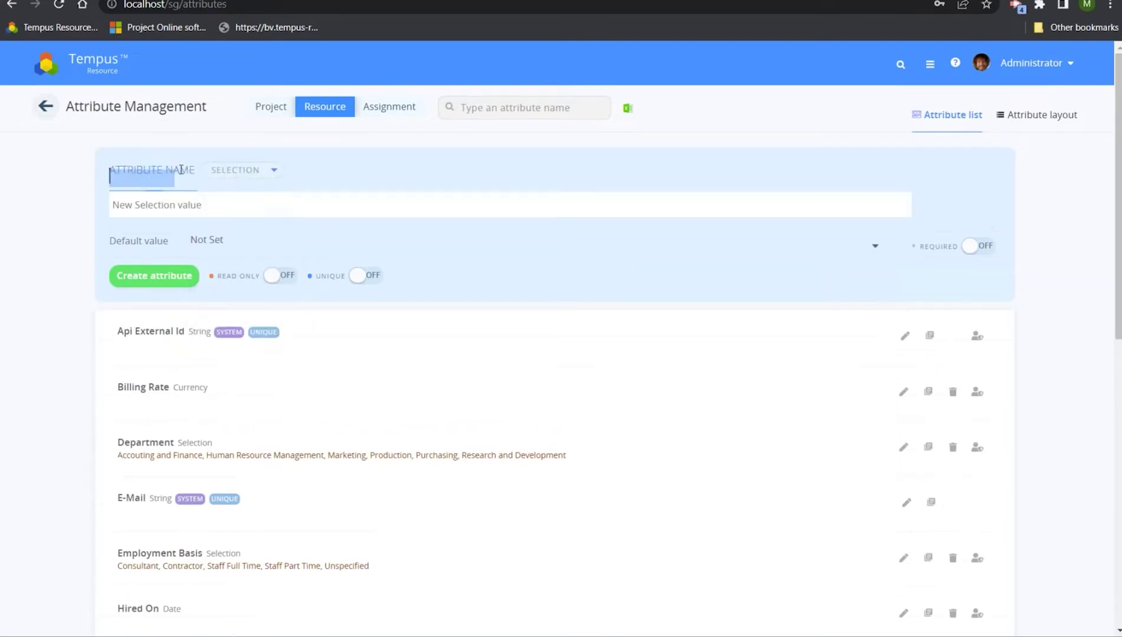
text(City)
click(174, 211)
text(Cleveland)
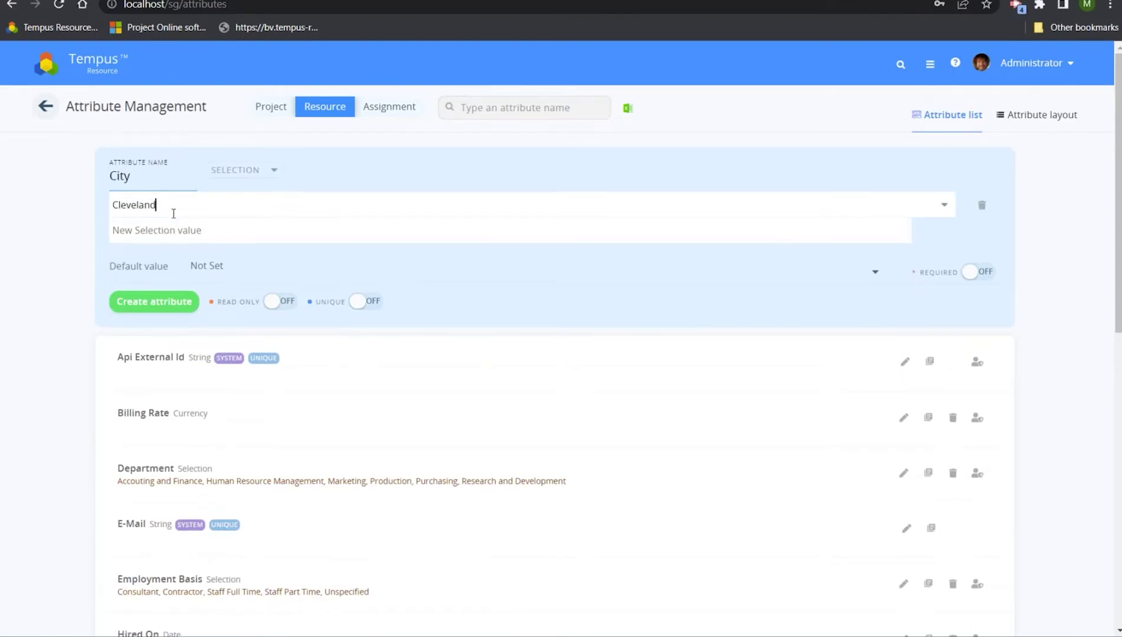
key(Return)
text(Columbus)
Add Toledo, San Diego, Los Angelos and Sacramento to City and create it.
key(Return)
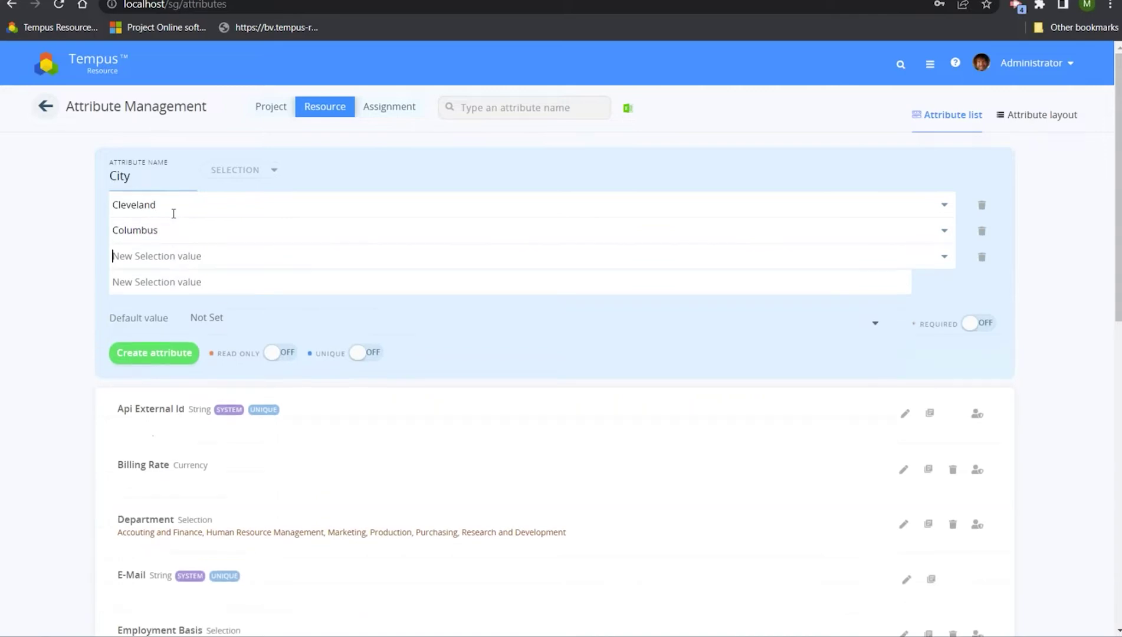
text(Cincin)
key(BackSpace)
key(BackSpace)
key(BackSpace)
key(BackSpace)
key(BackSpace)
key(BackSpace)
text(Toledo)
key(Return)
text(San)
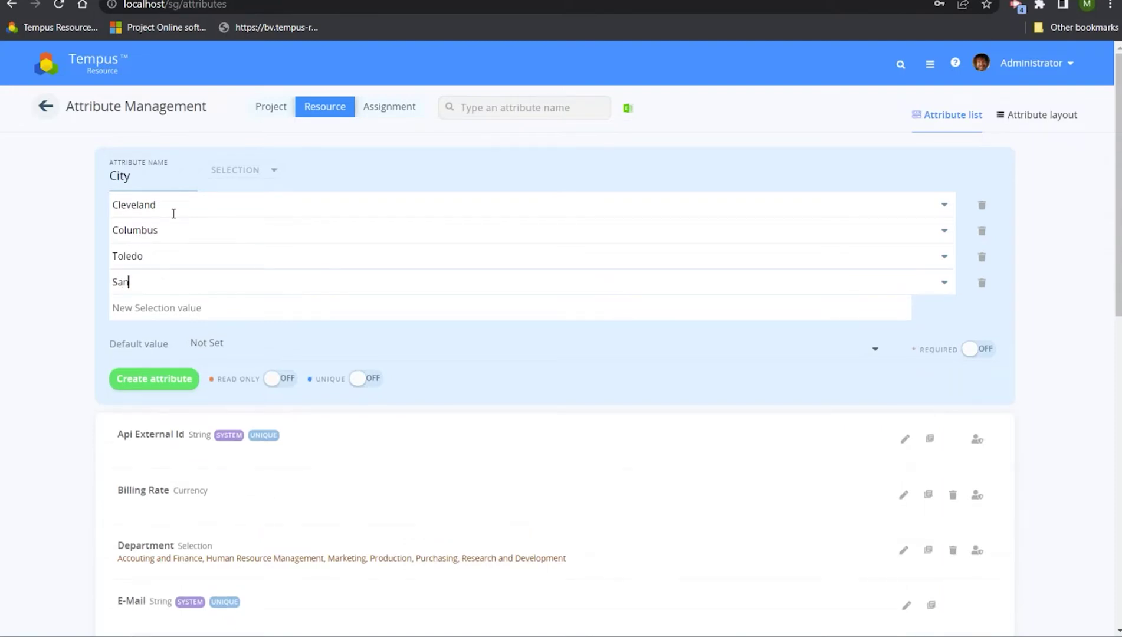
text( Diego)
key(Return)
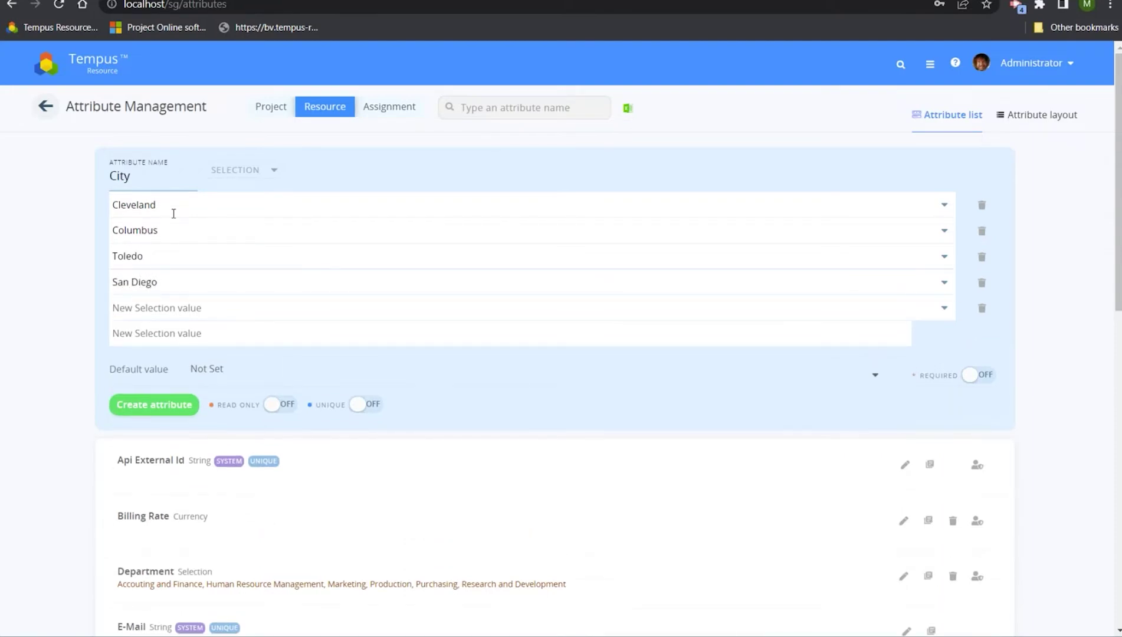
text(Los Angelos)
key(Return)
text(Sacramento)
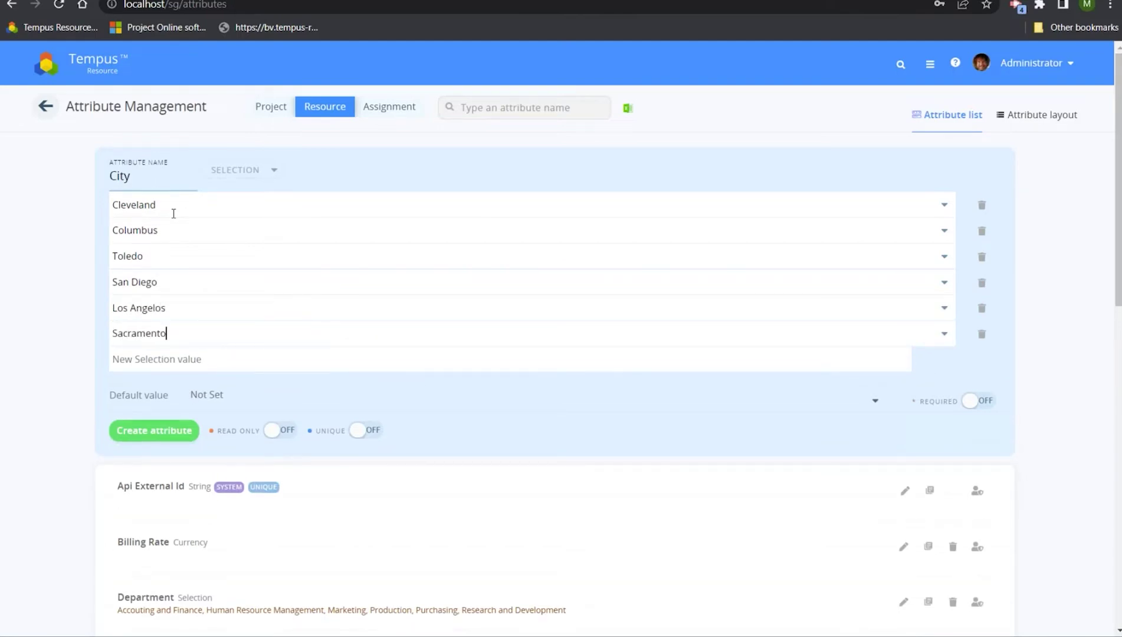
click(167, 435)
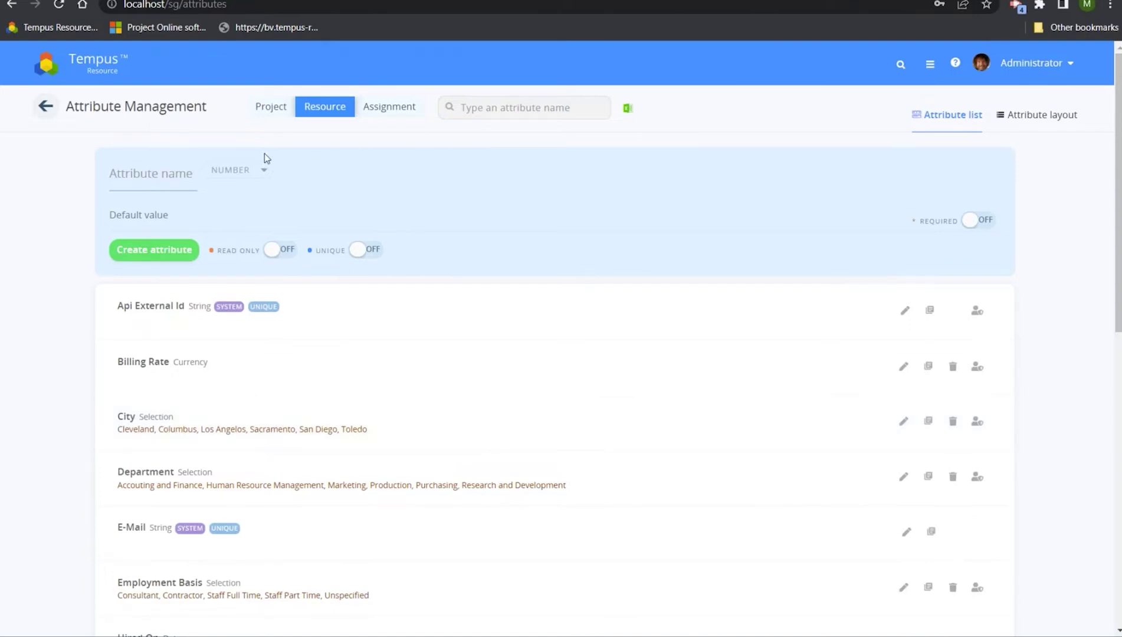
Make a Cascading attribute with State as the first level and City beneath it.
click(225, 172)
scroll(227, 201, up, 3)
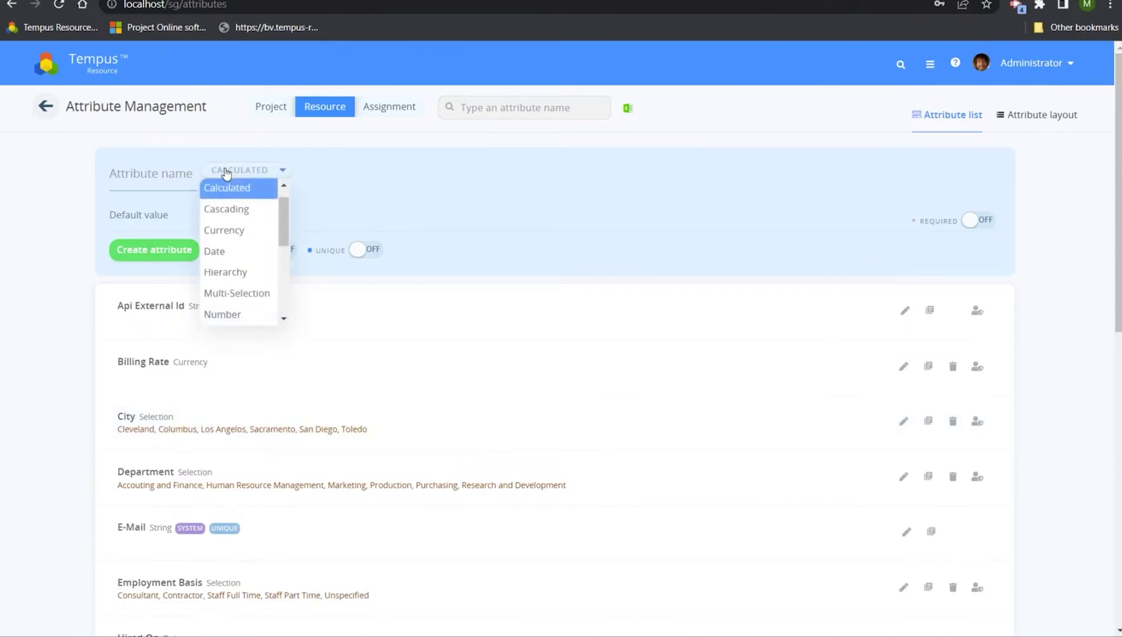
click(232, 213)
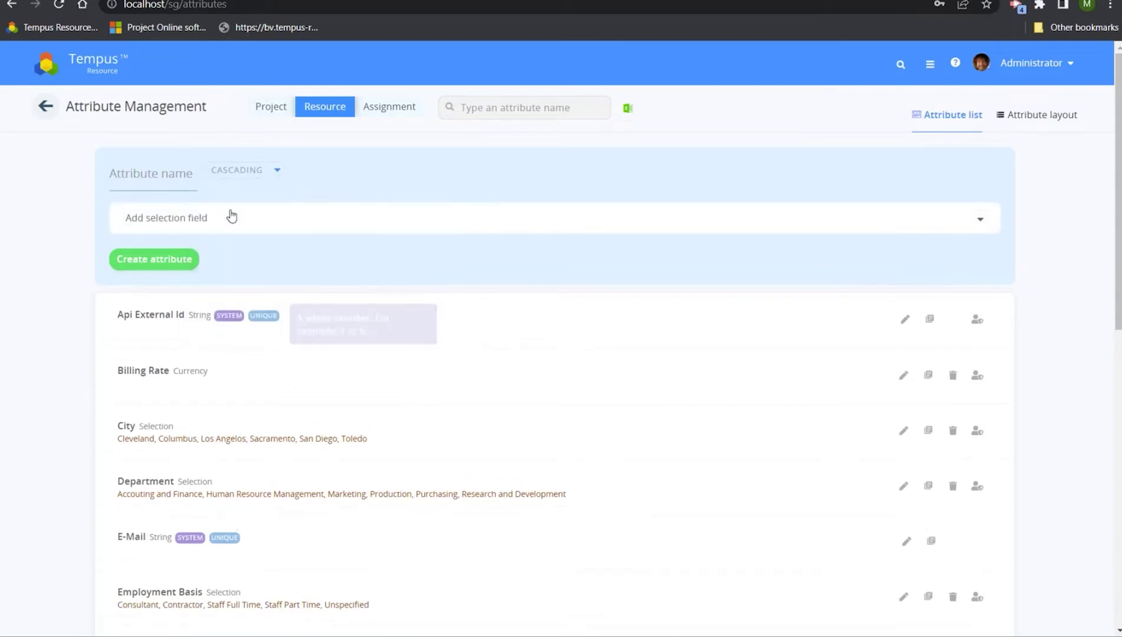
click(179, 216)
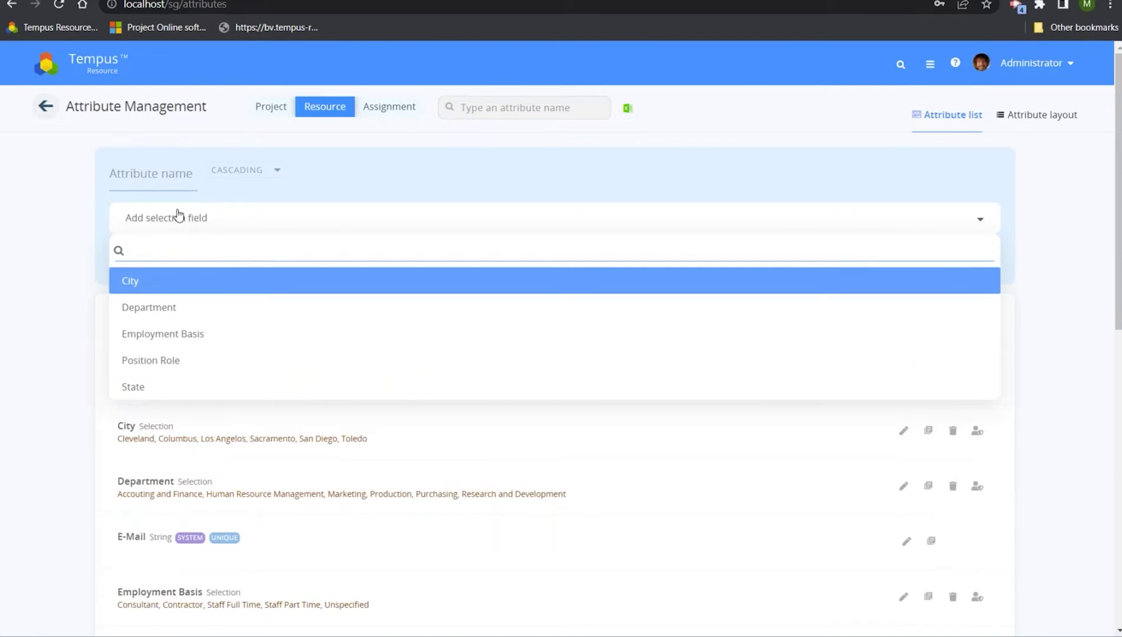
click(162, 387)
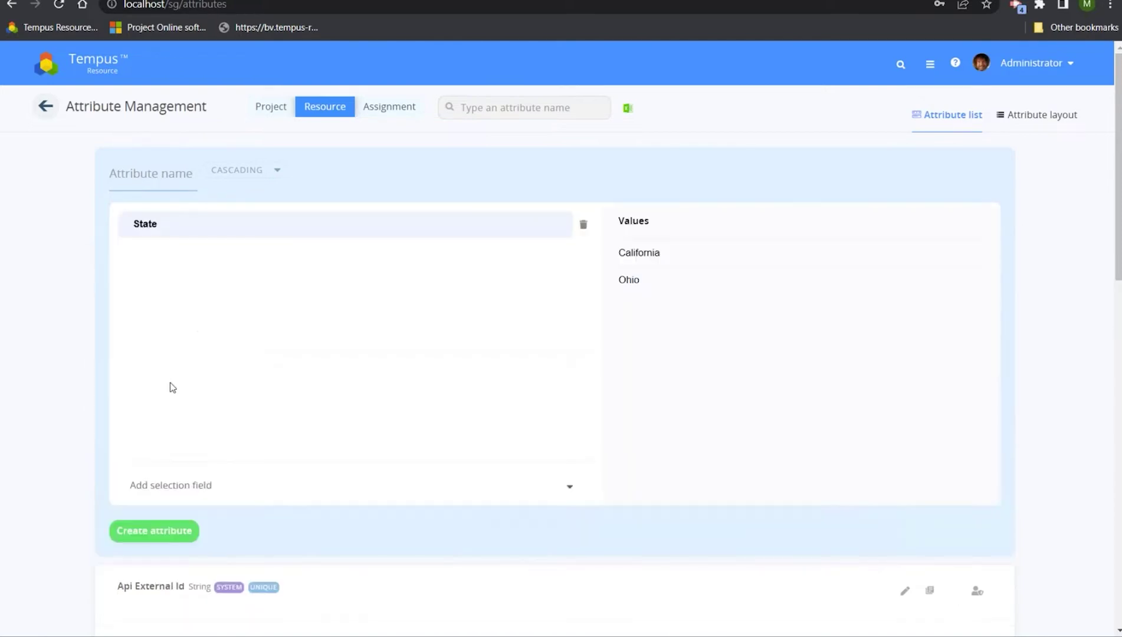
click(179, 499)
click(176, 385)
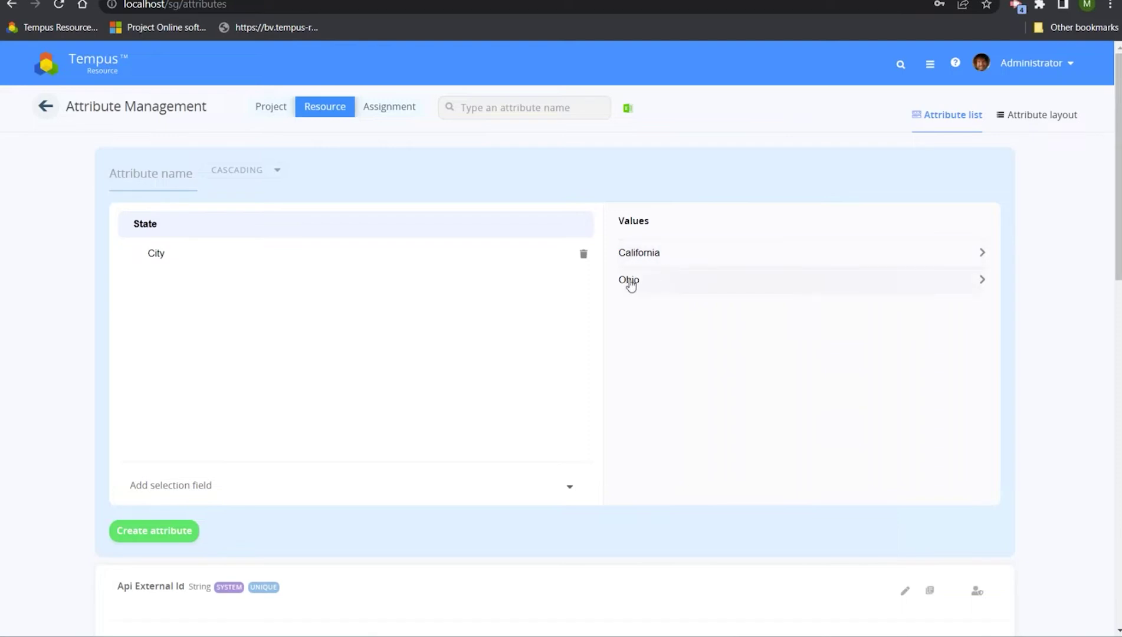
Map California to Los Angelos, Sacramento, San Diego and Ohio to Cleveland, Columbus, Toledo.
click(683, 255)
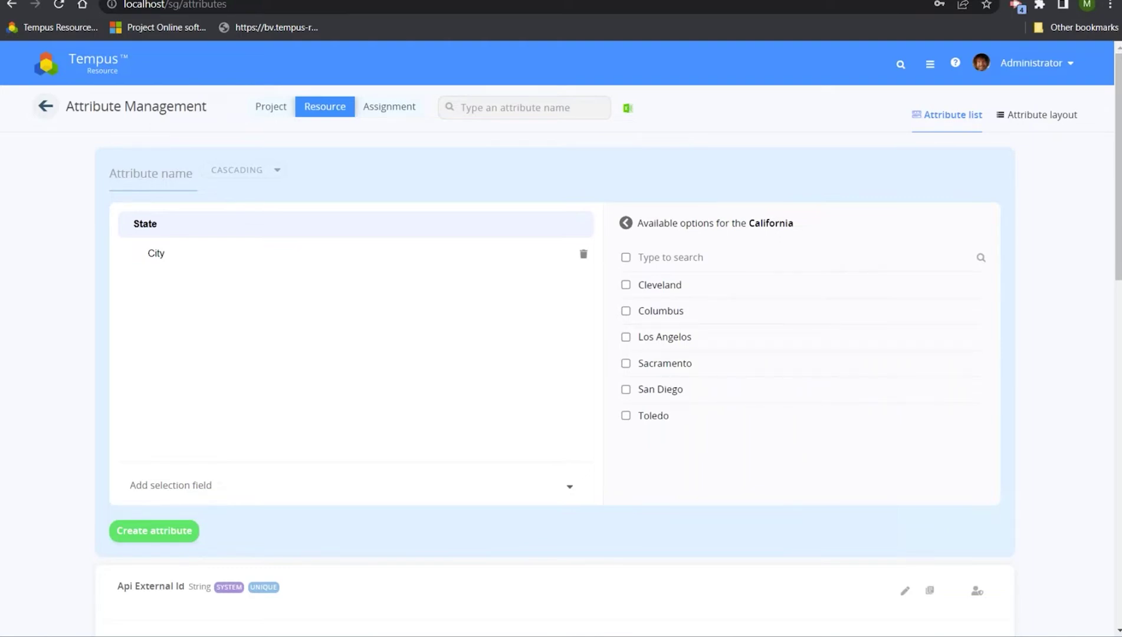
click(642, 337)
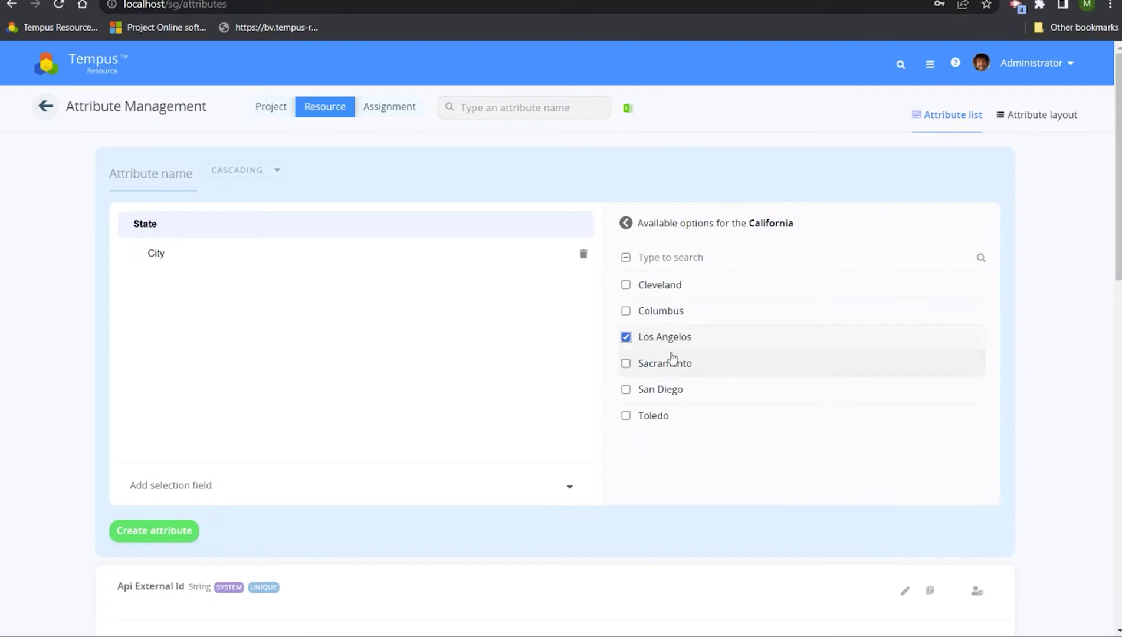
click(662, 365)
click(676, 401)
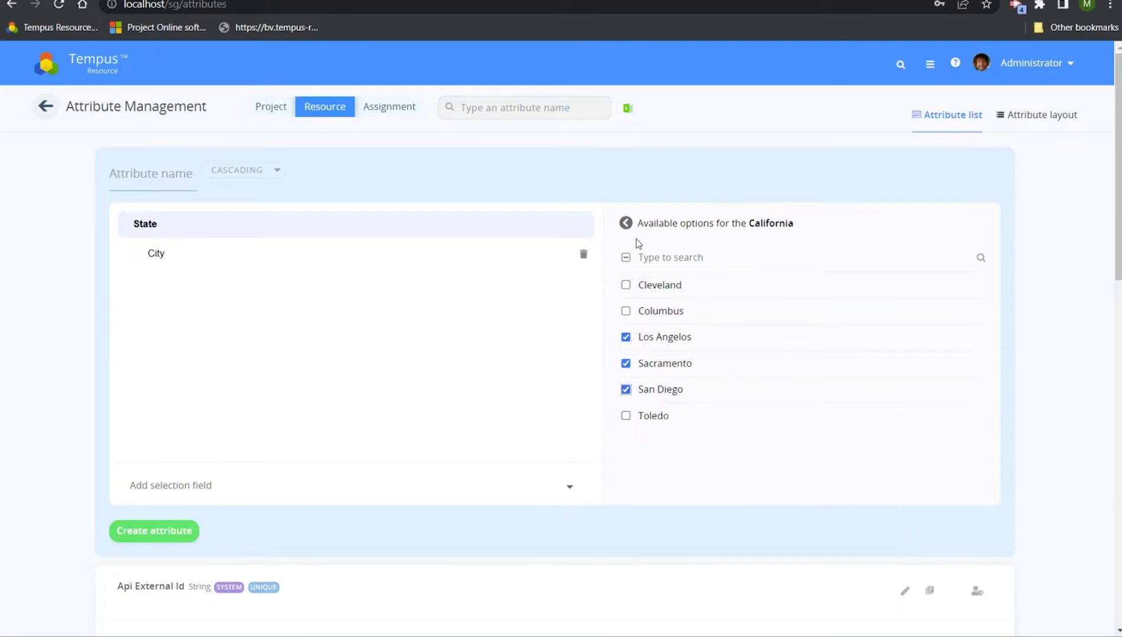
click(625, 223)
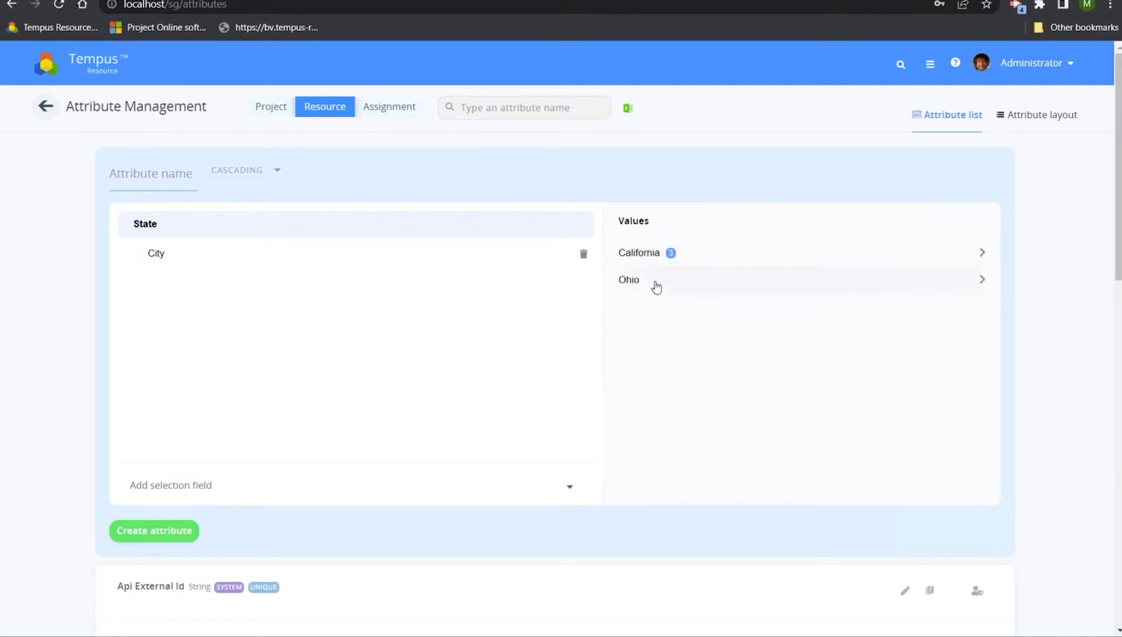
click(657, 286)
click(670, 286)
click(674, 313)
click(678, 414)
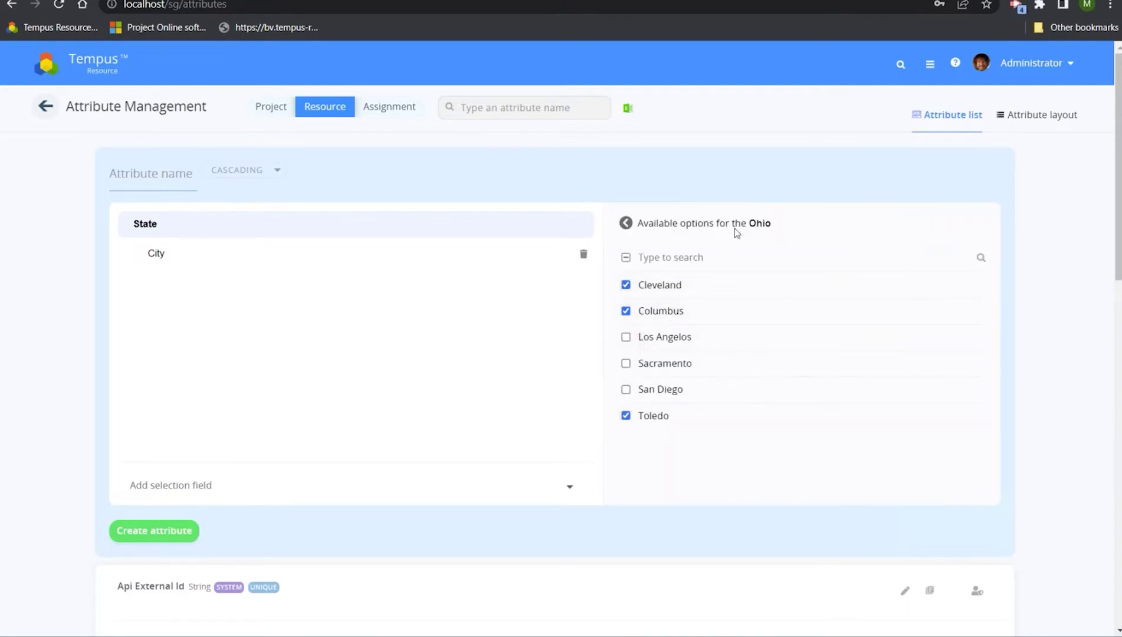
click(625, 223)
Name the cascading attribute Location and create it.
click(183, 176)
text(Location)
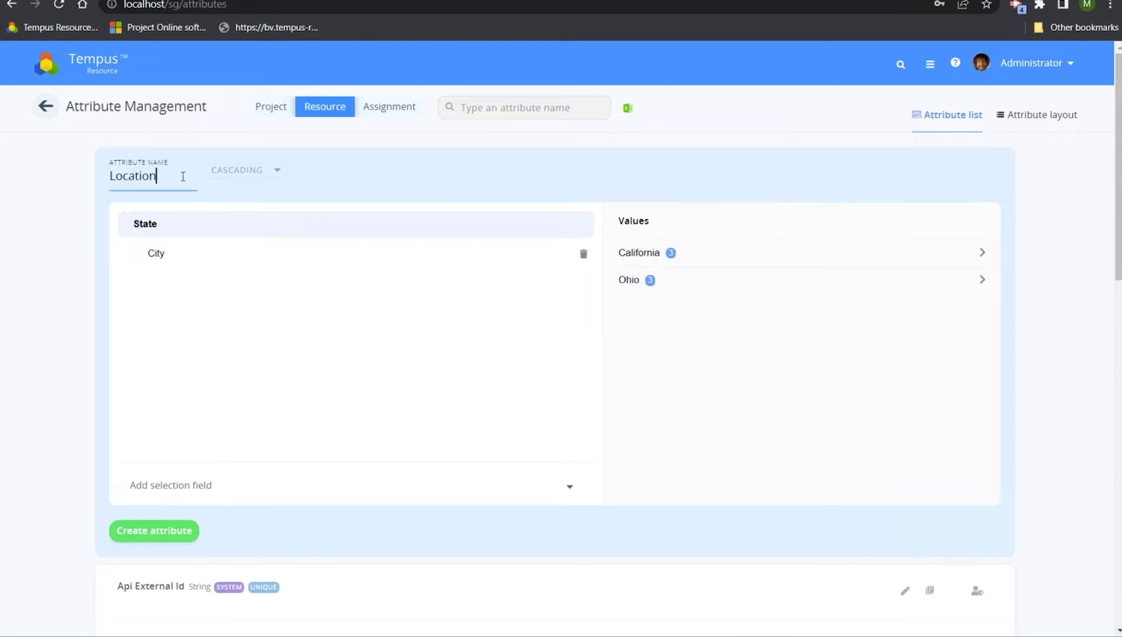
click(346, 388)
click(154, 538)
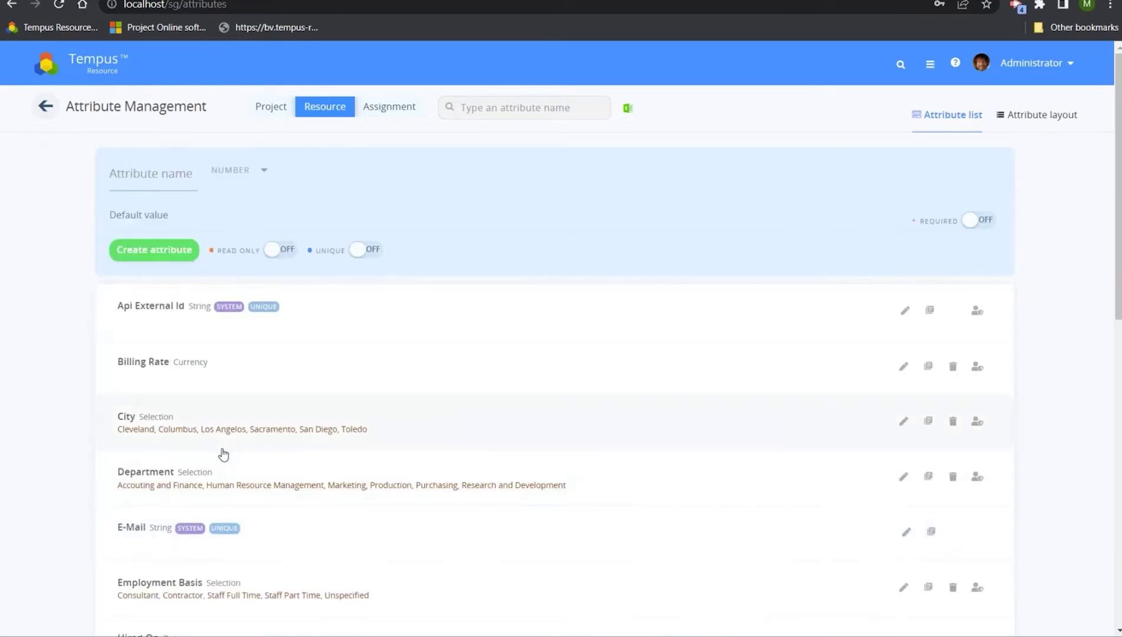
Move Location into Required Fields in the attribute layout and save the layout.
click(1036, 118)
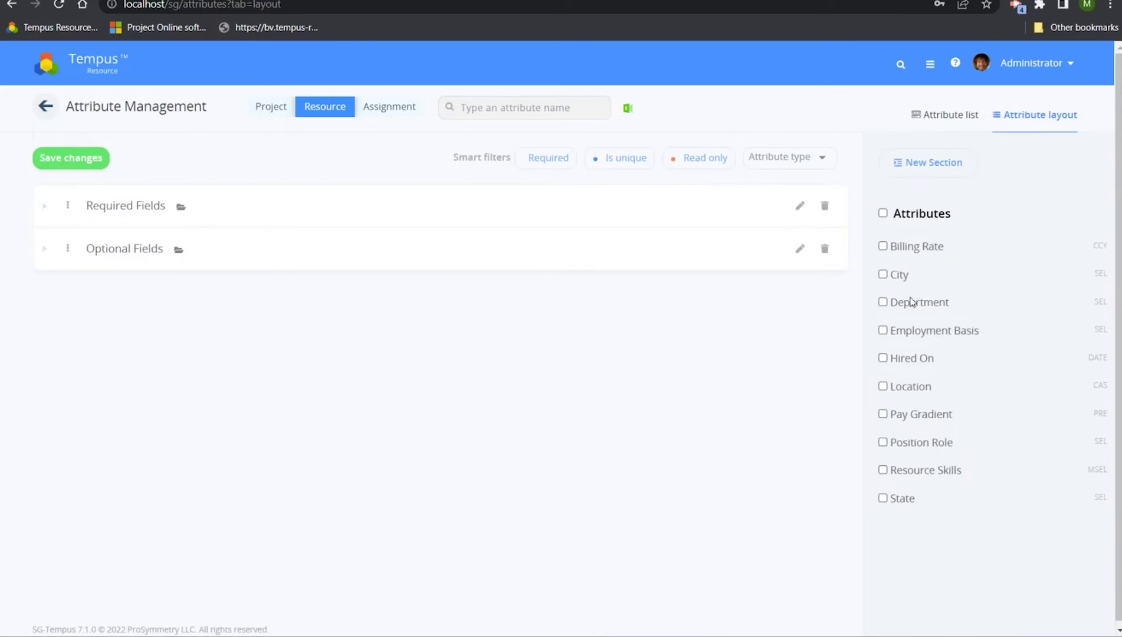
drag(923, 392, 278, 201)
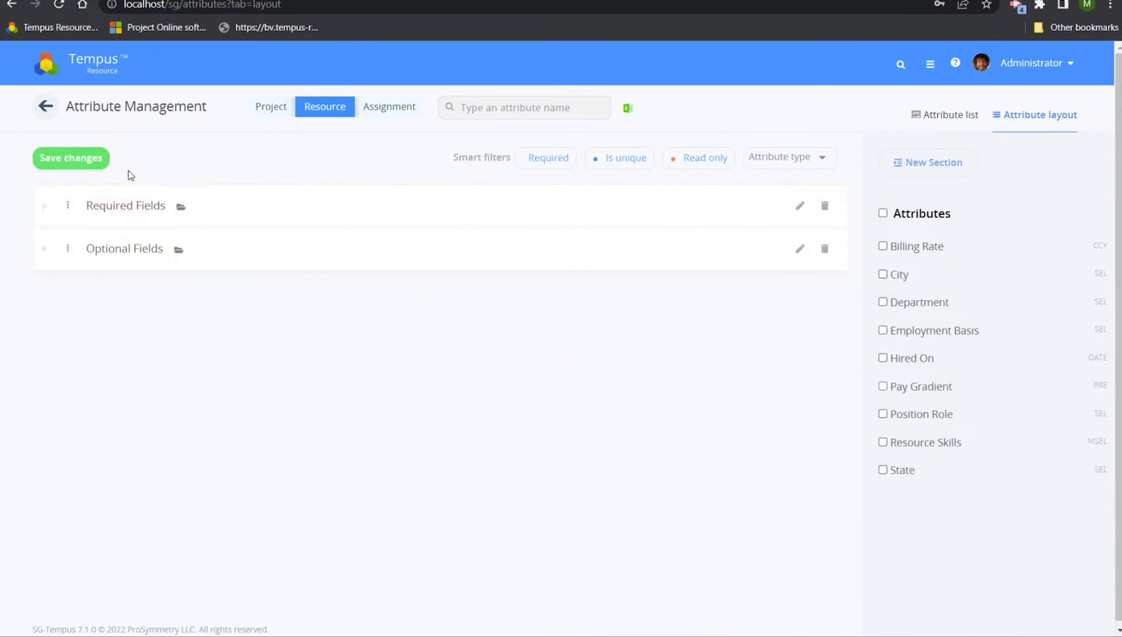
click(89, 169)
On the Administrator resource record, try State Ohio, then set State to California.
click(96, 78)
click(291, 248)
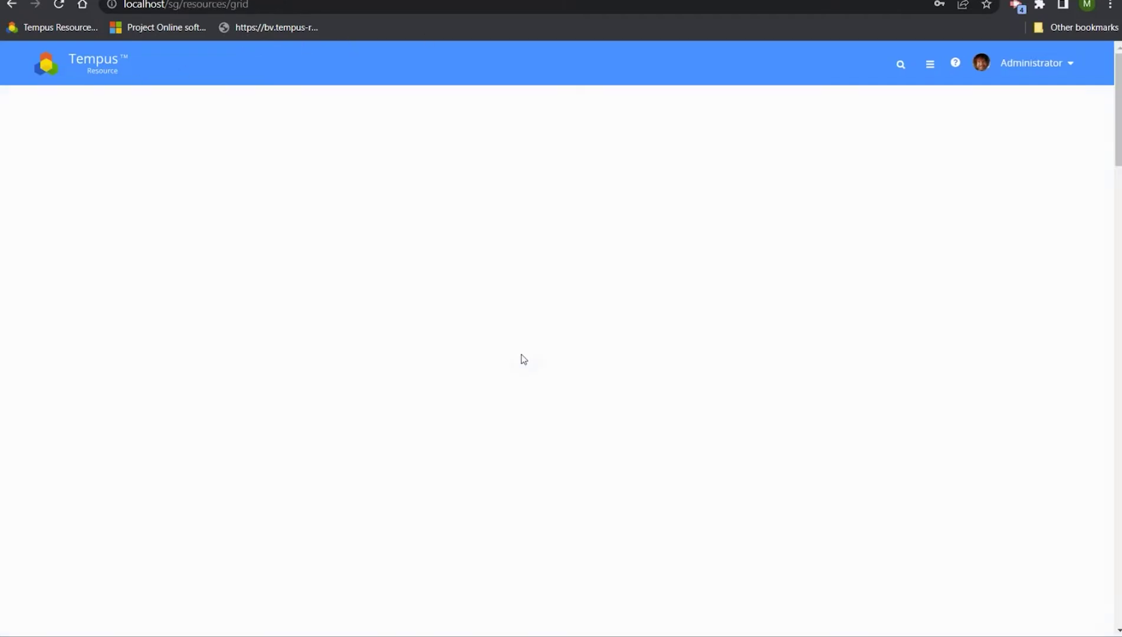
click(93, 230)
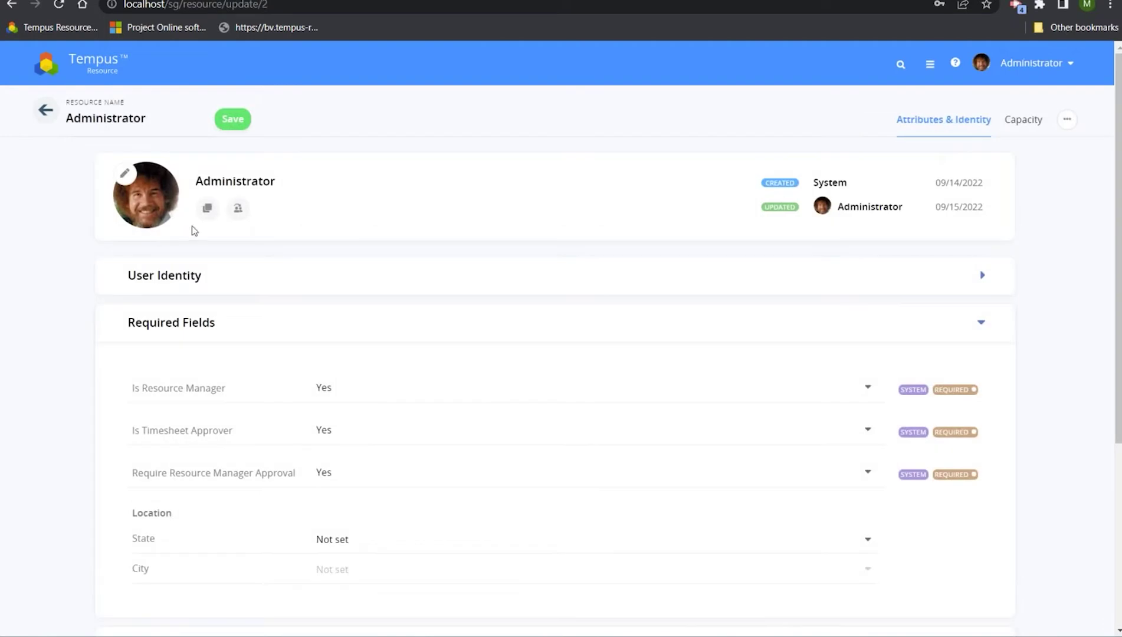
scroll(261, 384, down, 2)
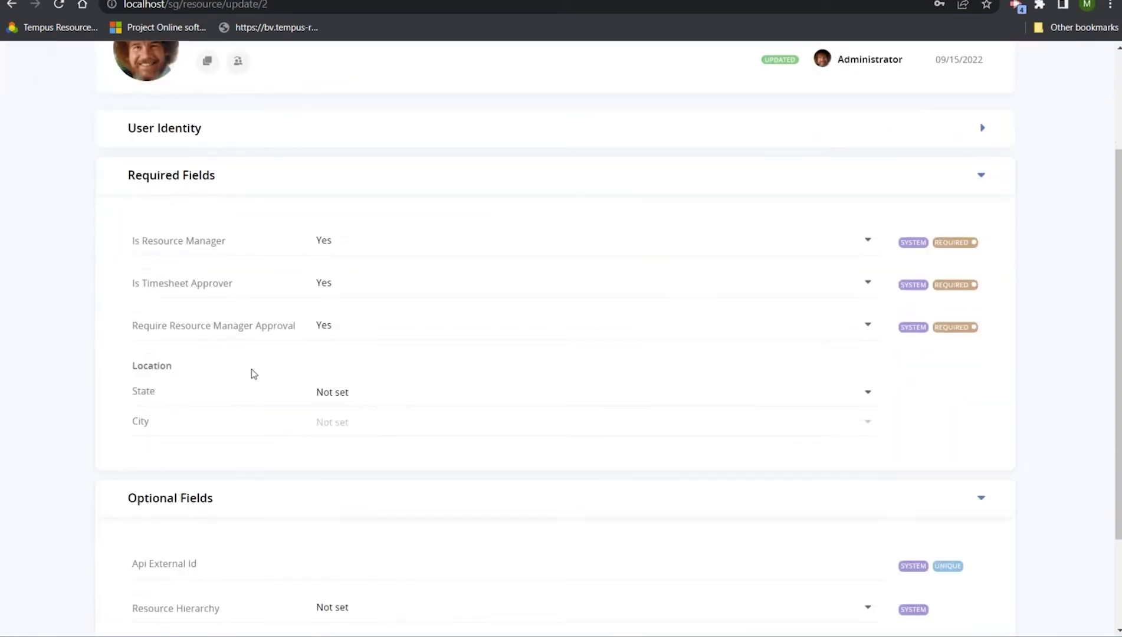
click(348, 396)
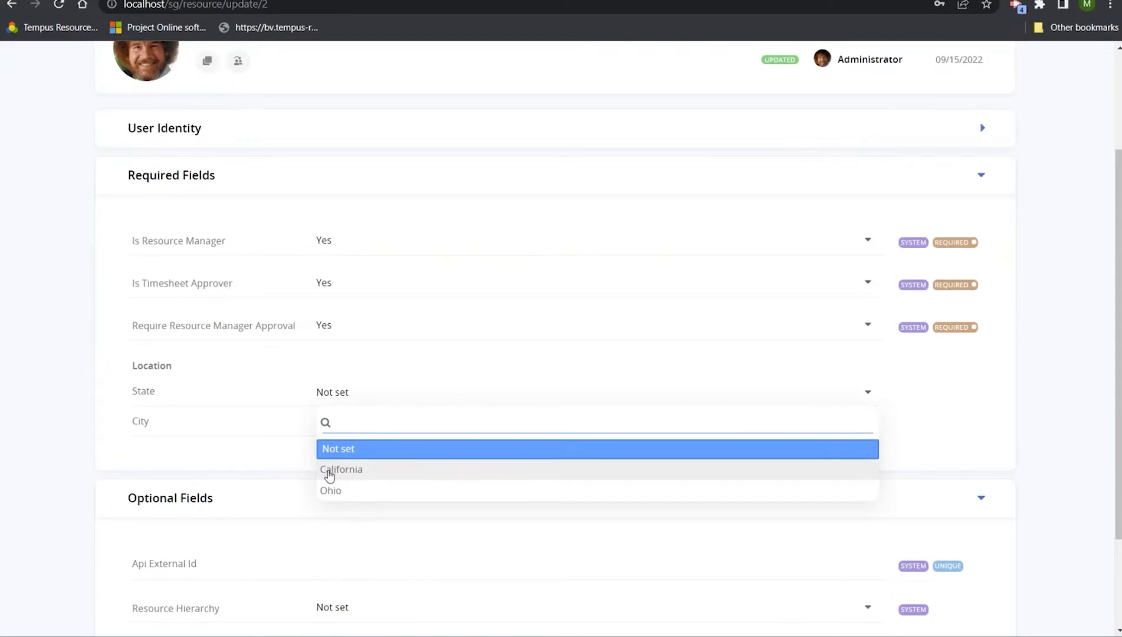
click(344, 491)
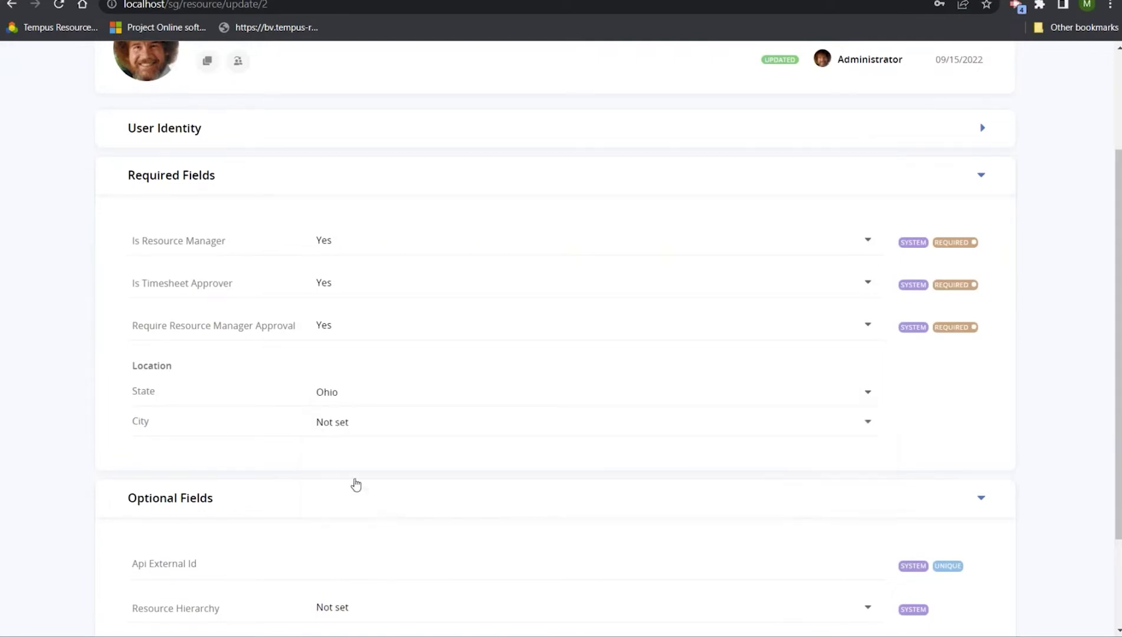
click(342, 426)
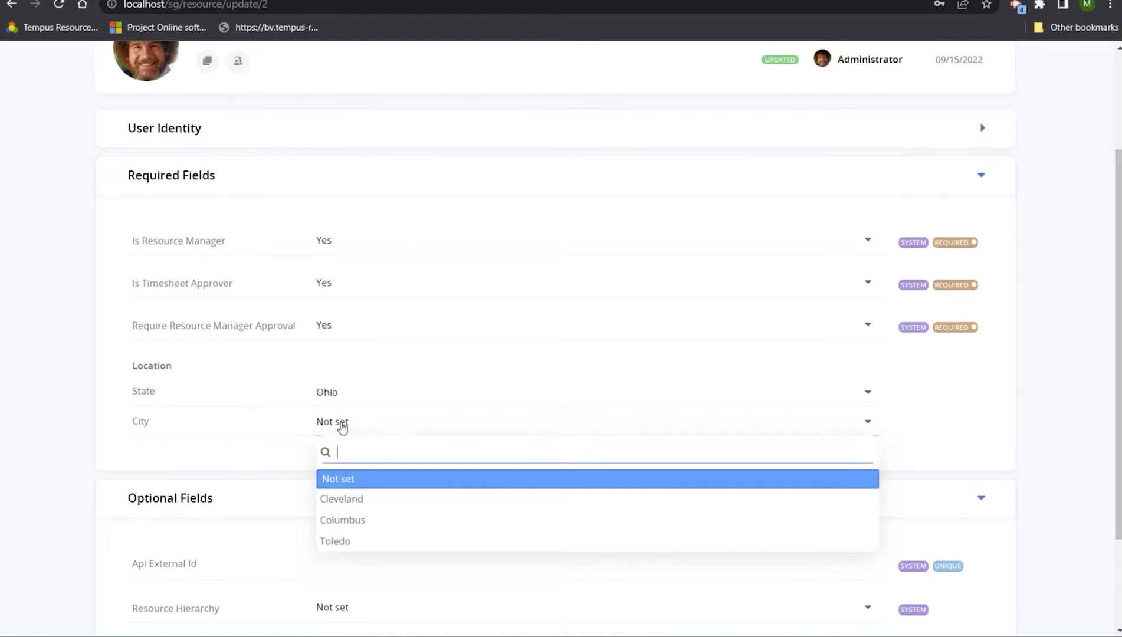
click(340, 394)
click(381, 469)
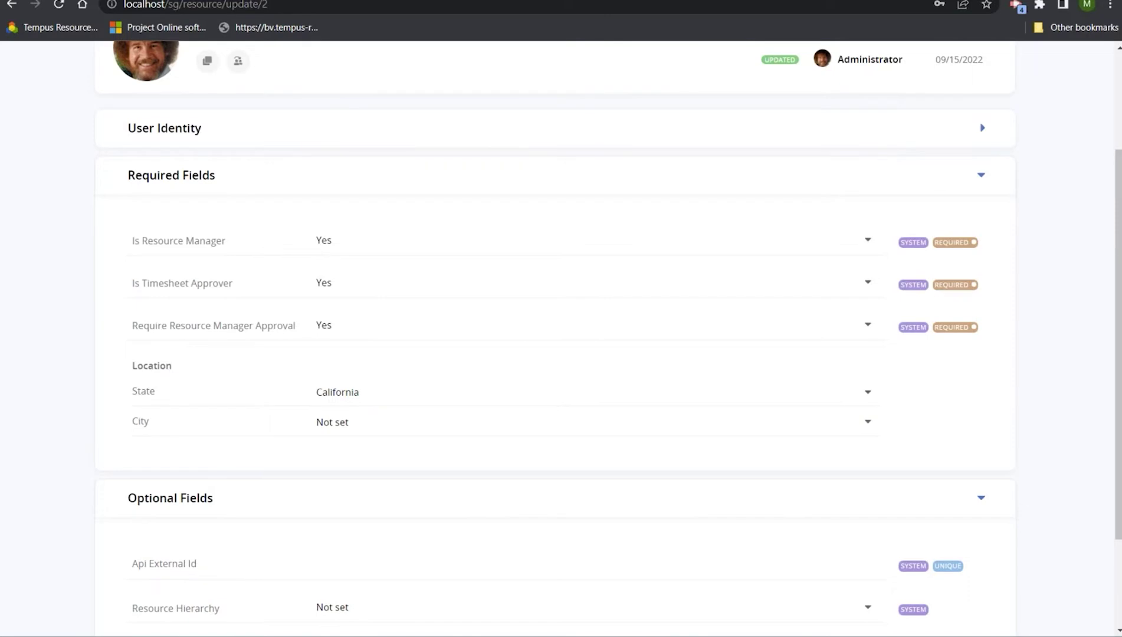
Review California's city options, then leave the Administrator record without saving for the home page.
click(353, 430)
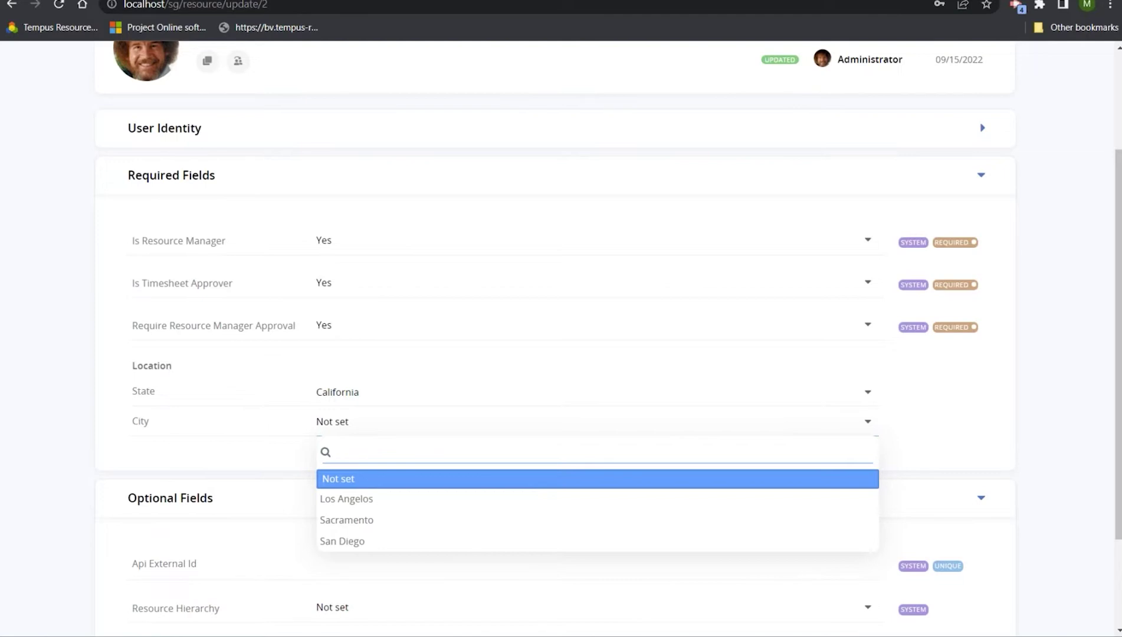
click(345, 433)
scroll(346, 433, up, 3)
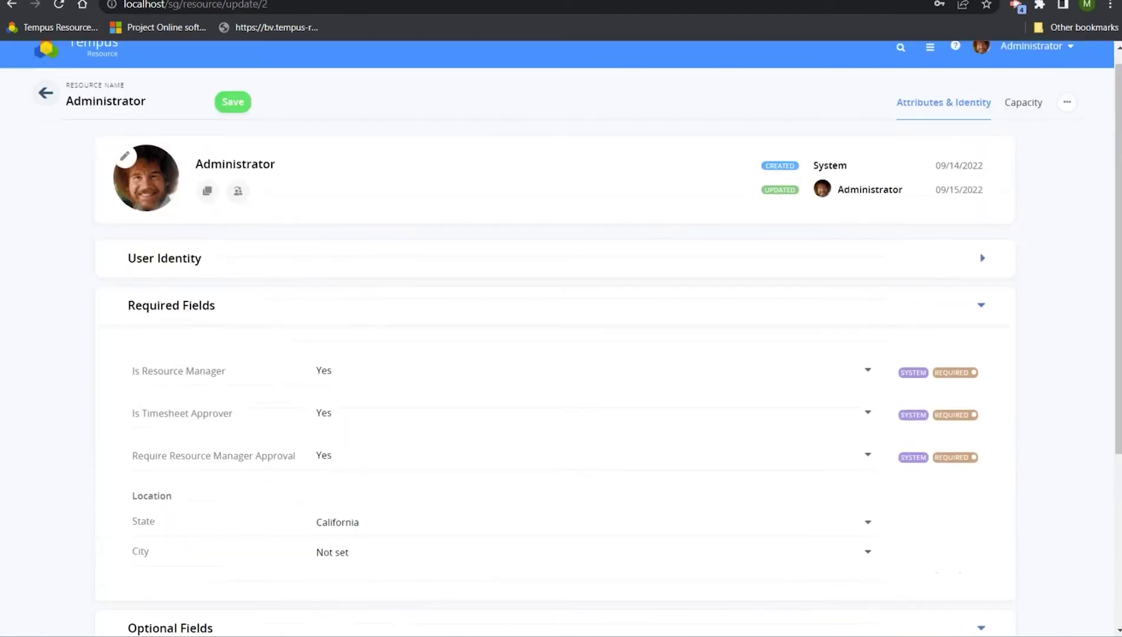
click(106, 70)
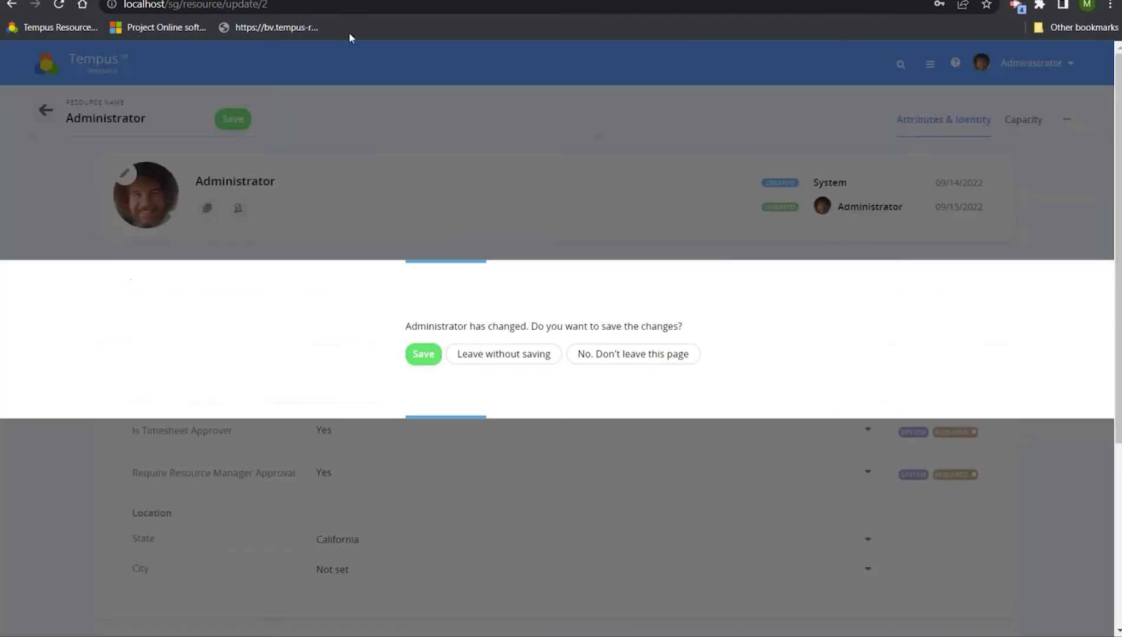
click(480, 354)
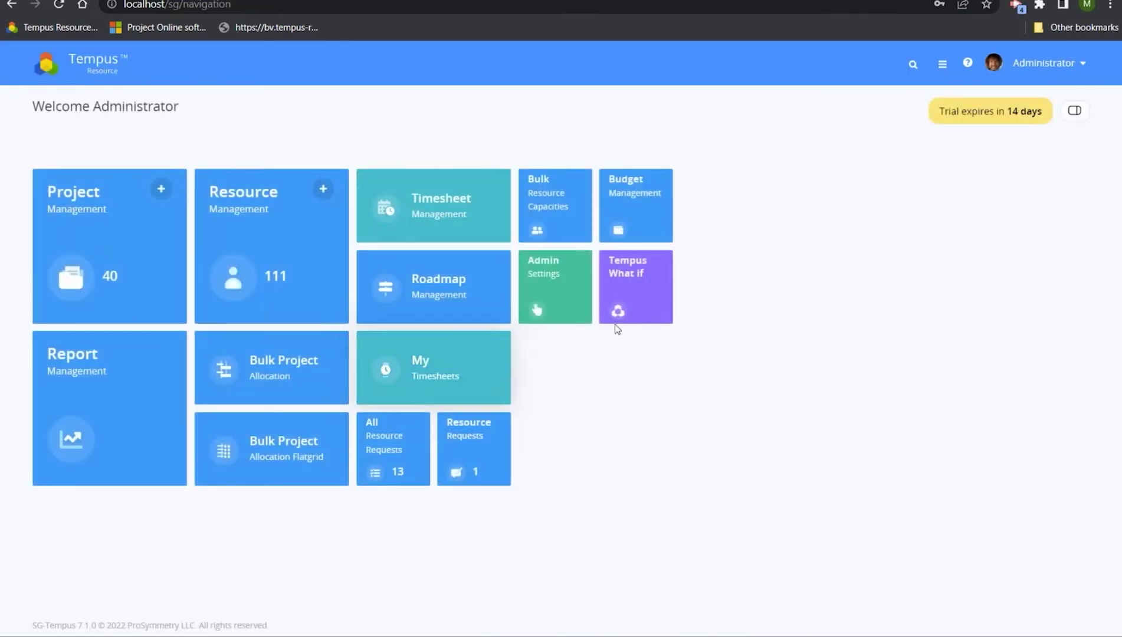
Bring the PowerPoint Presenter View back and advance to the Resource Request slide.
click(834, 563)
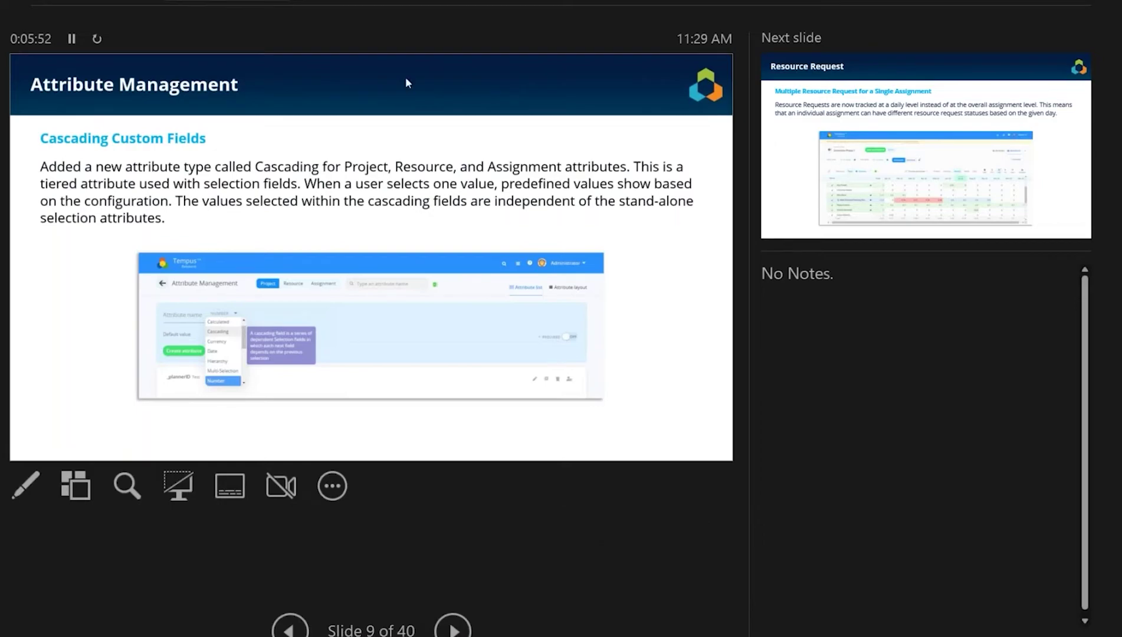
click(224, 7)
click(224, 24)
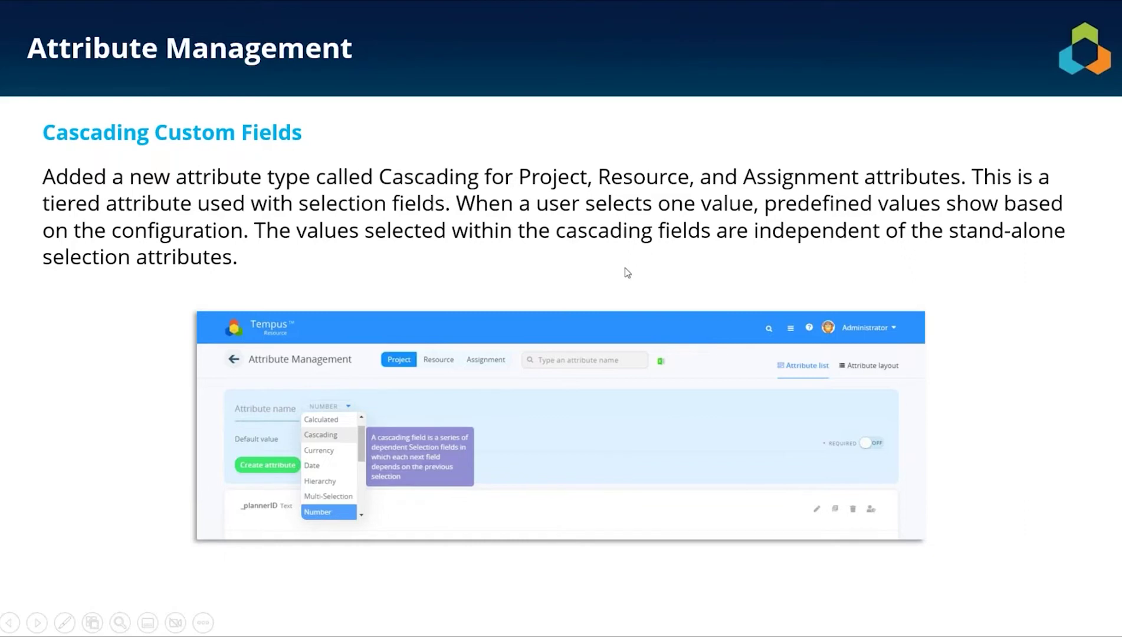
key(Right)
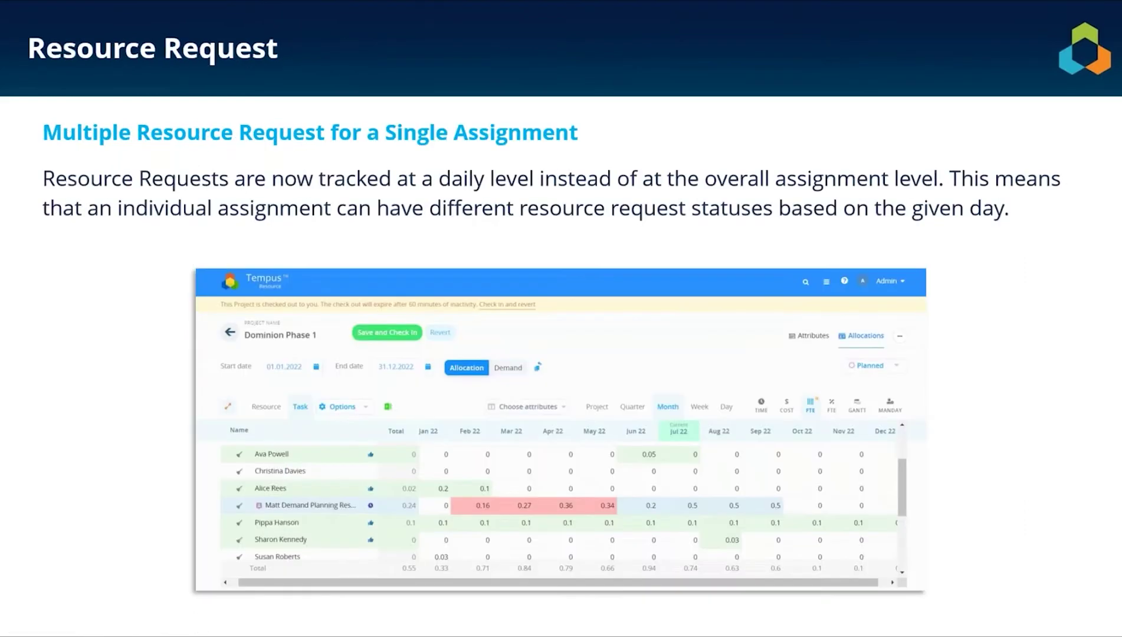
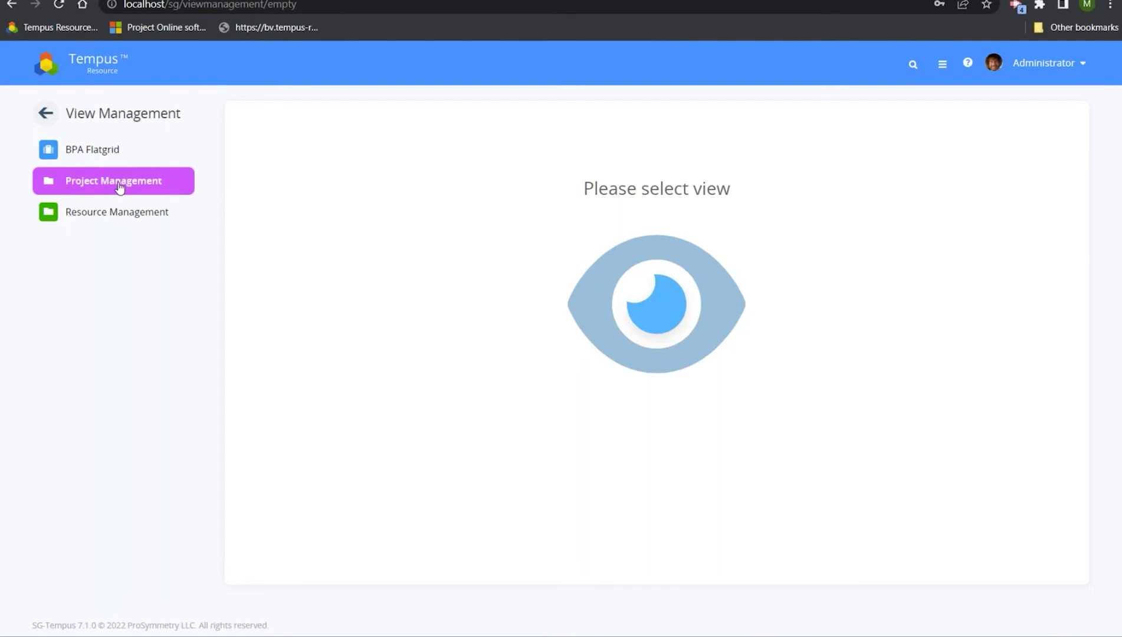
Expand the BPA Flatgrid, Project Management and Resource Management view lists and start a new BPA Flatgrid view.
click(93, 155)
click(106, 232)
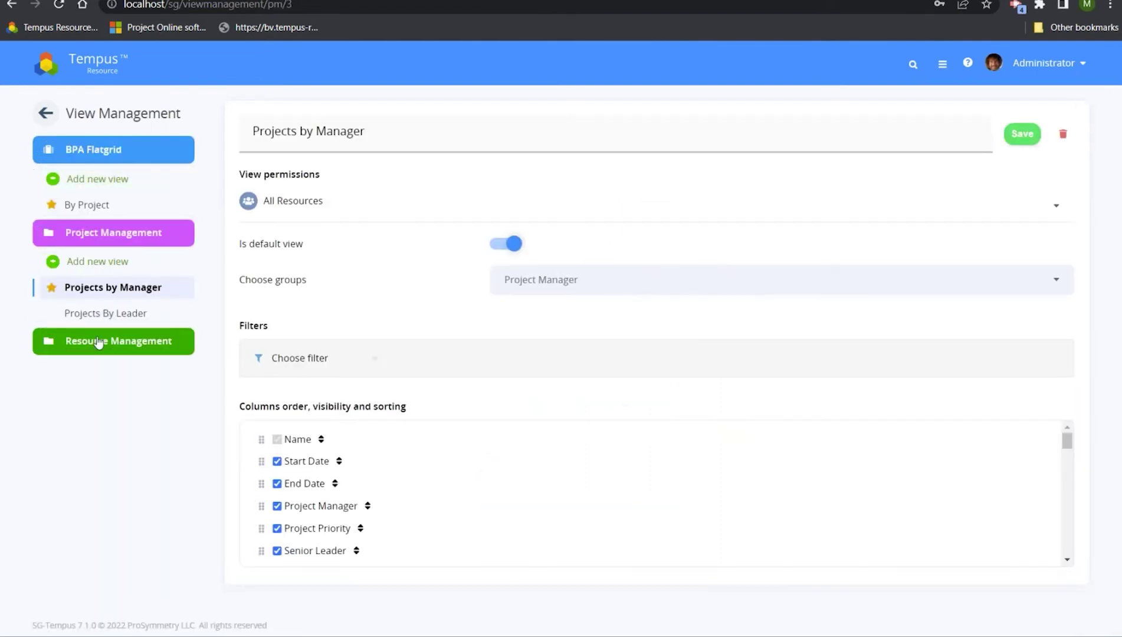
click(95, 341)
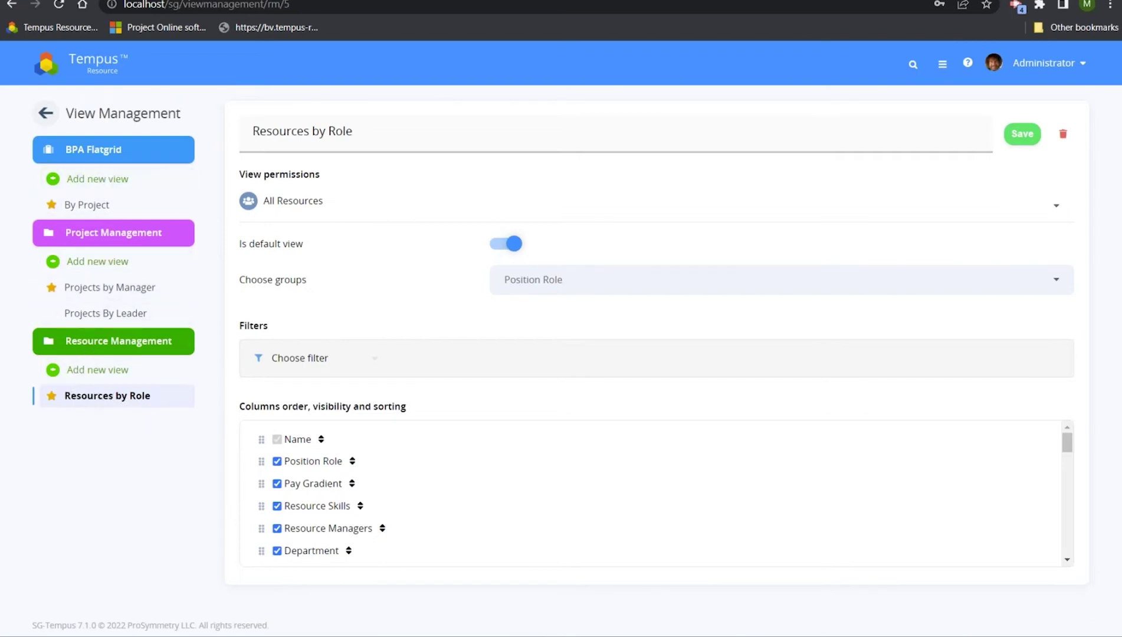
click(99, 179)
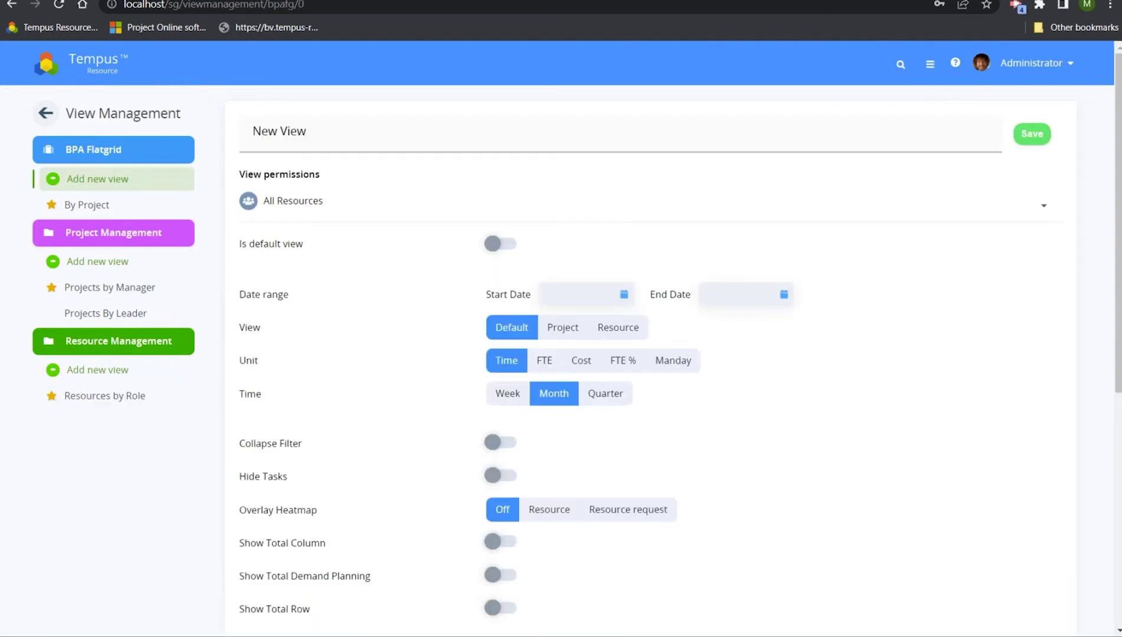
Discard the BPA Flatgrid draft, start a new Resource Management view, and open its view permissions.
scroll(108, 378, down, 1)
click(79, 298)
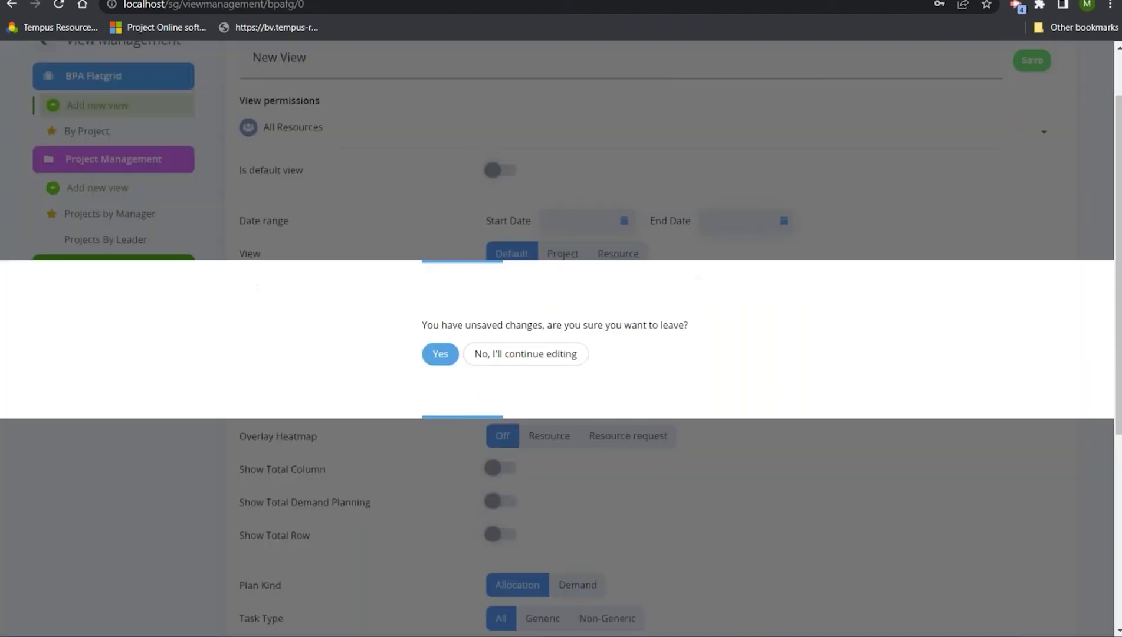
click(437, 355)
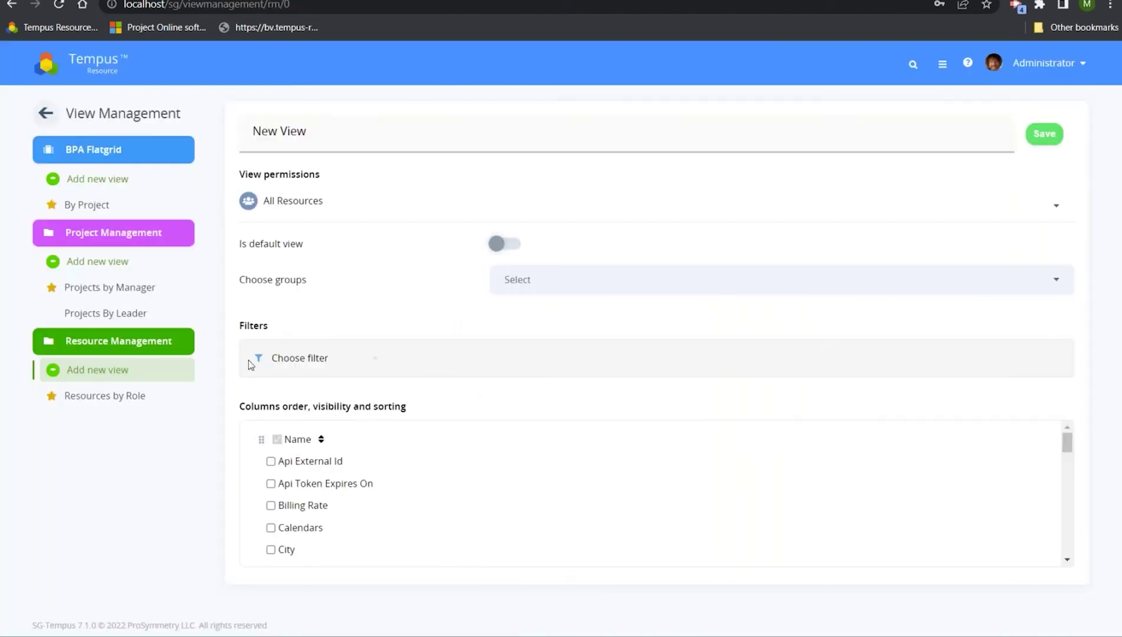
click(332, 140)
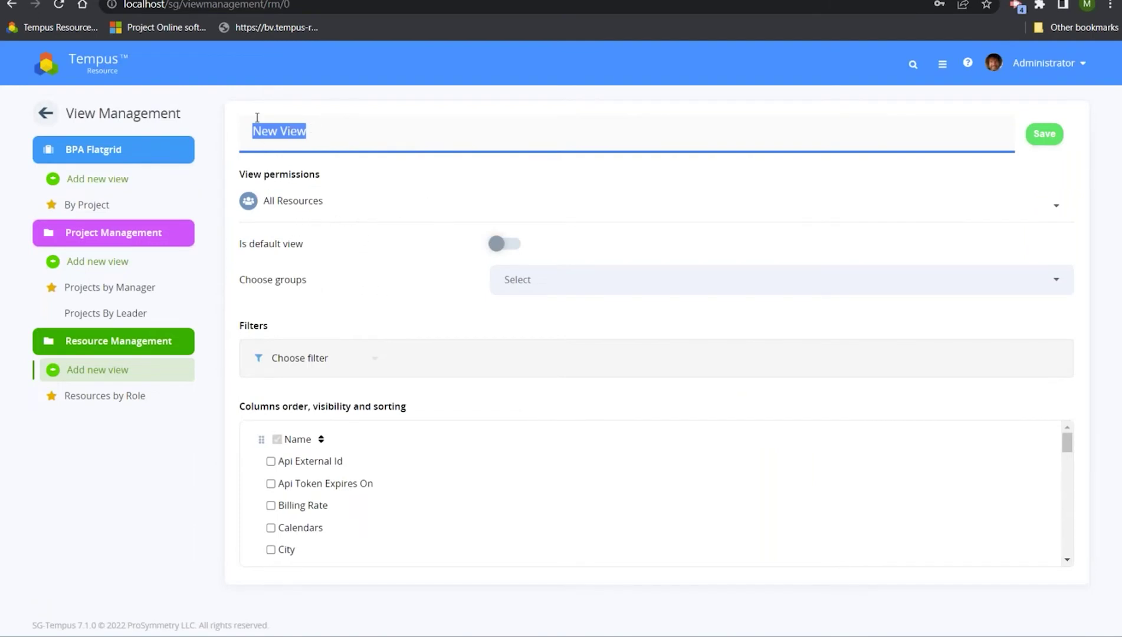
click(275, 207)
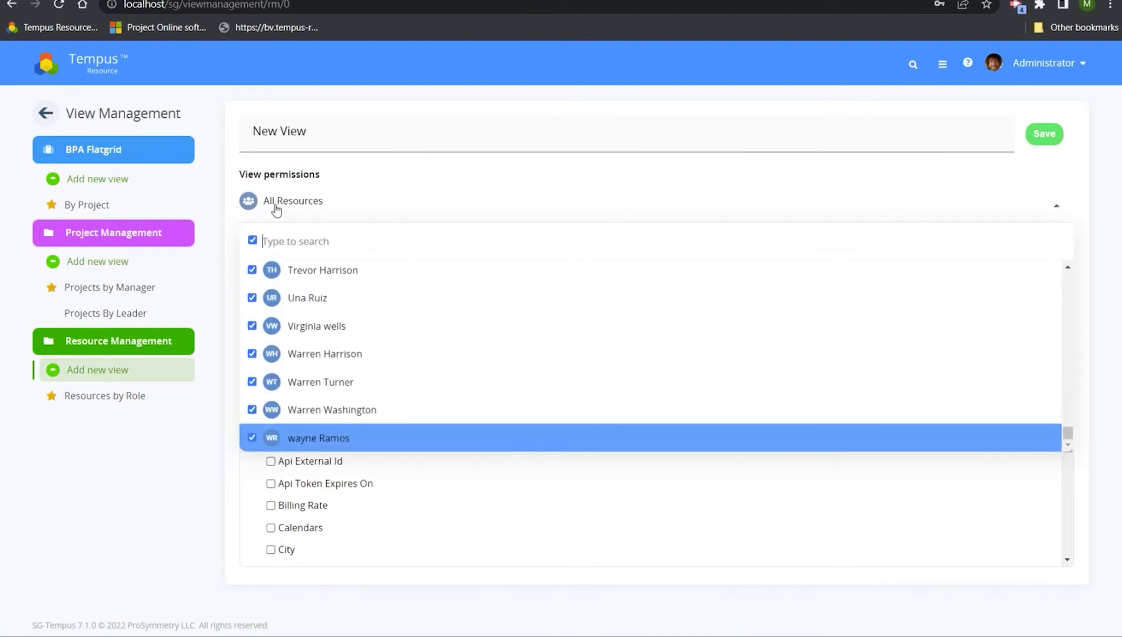
Keep the new view visible to All Resources by re-ticking the select-all permission.
click(253, 240)
click(254, 241)
click(433, 121)
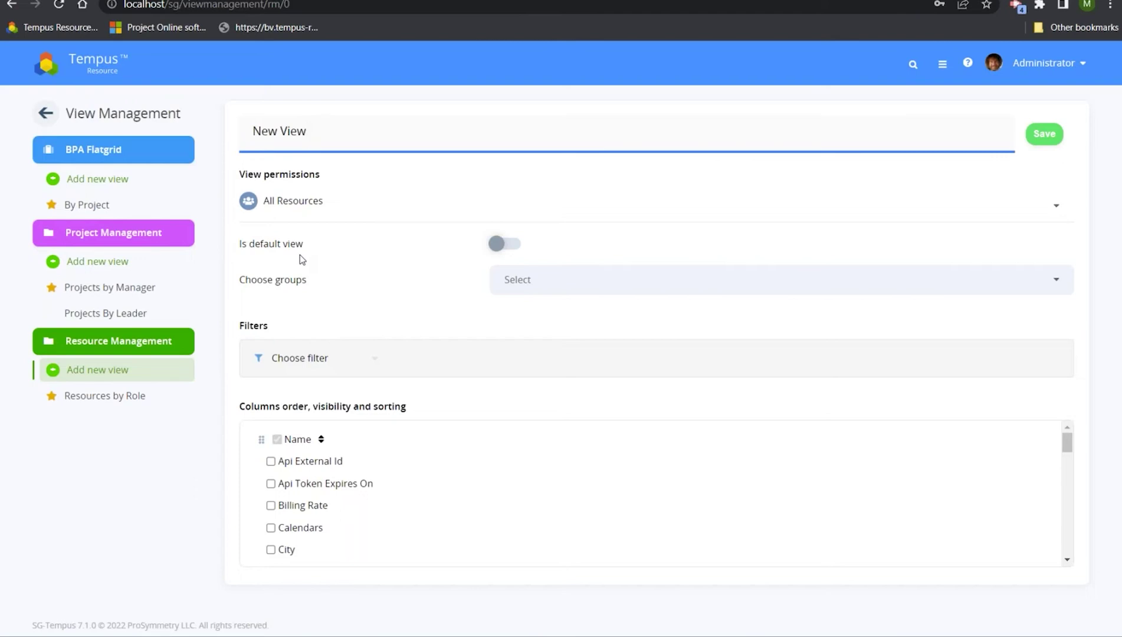
Group the view by Department and title it 'Resources by Department'.
click(566, 279)
scroll(566, 389, down, 3)
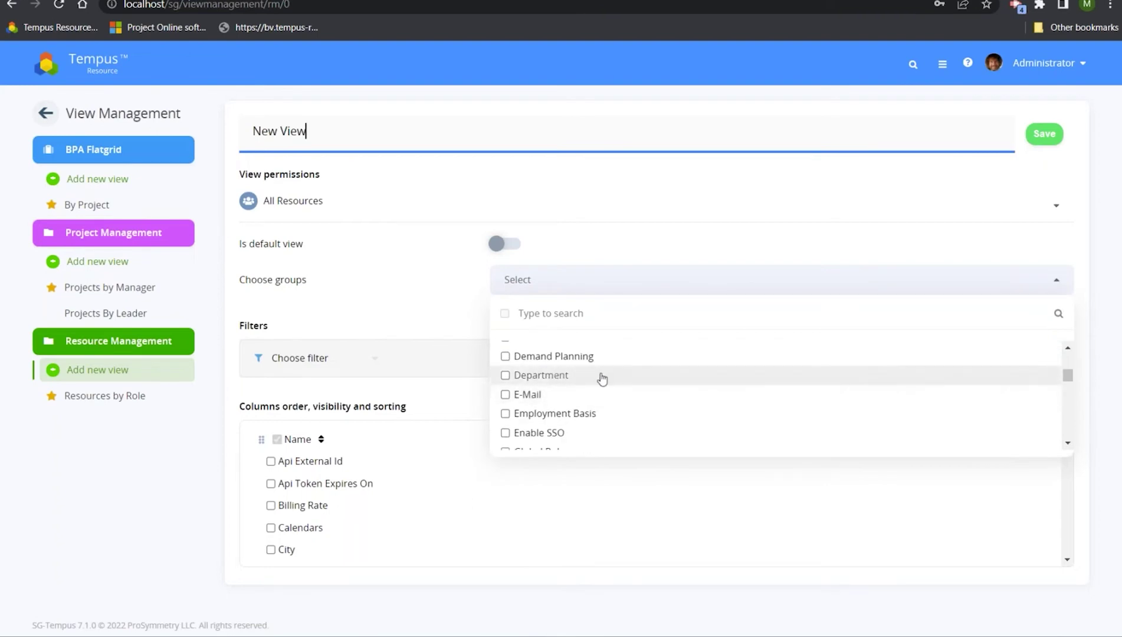
click(551, 378)
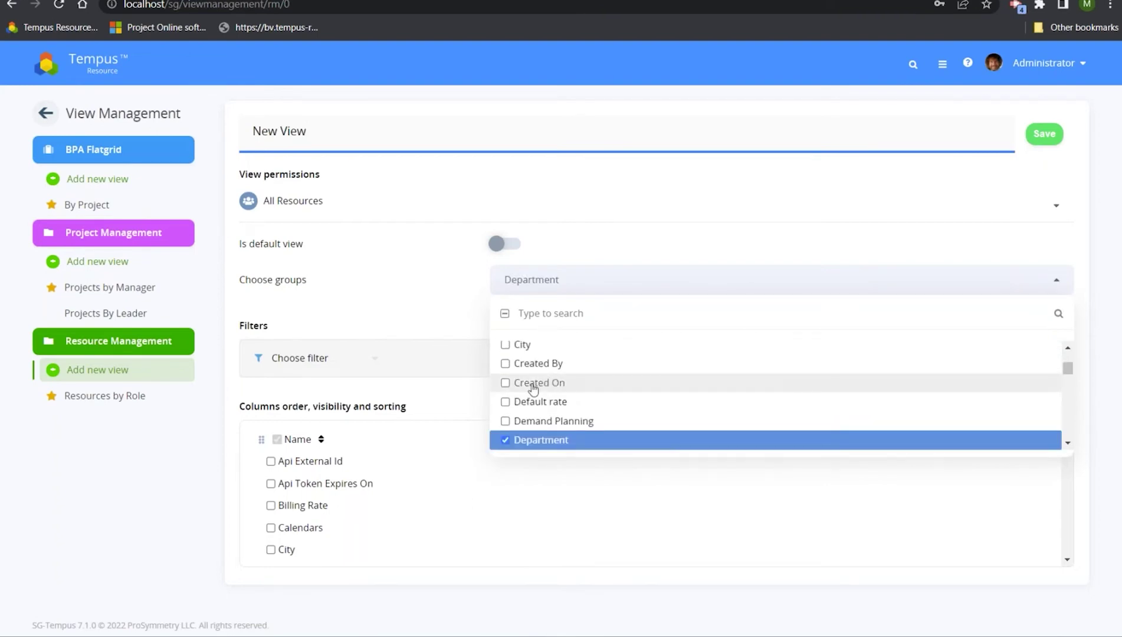
click(413, 265)
triple_click(341, 138)
text(Resources by Department)
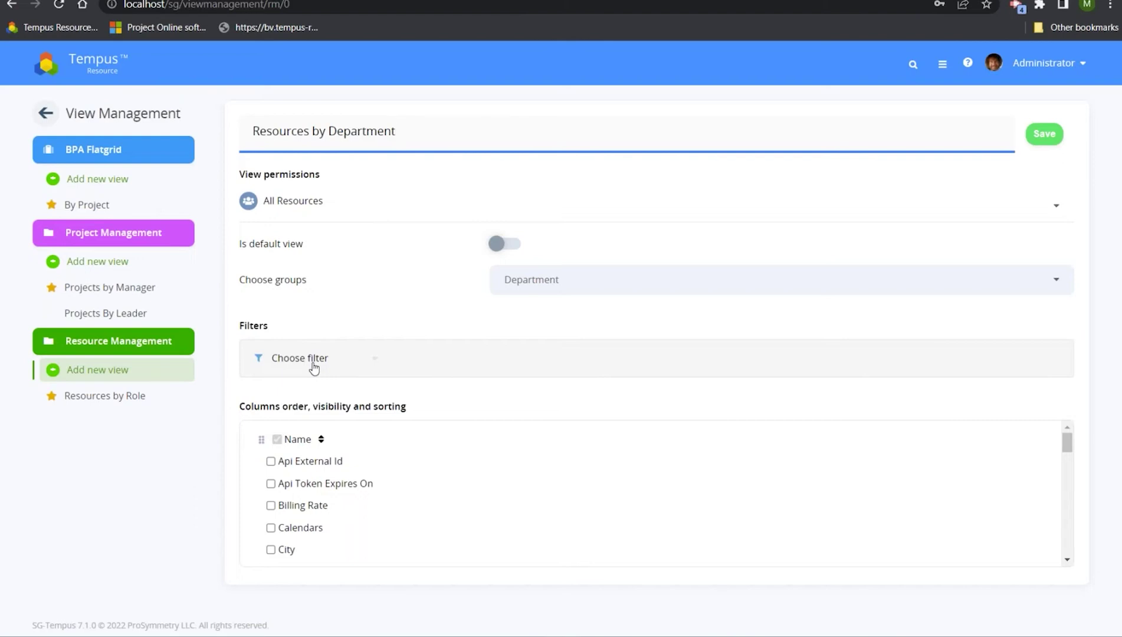
Show the Demand Planning, Department, E-Mail, Employment Basis and Resource Skills columns.
scroll(346, 499, down, 1)
scroll(355, 495, down, 1)
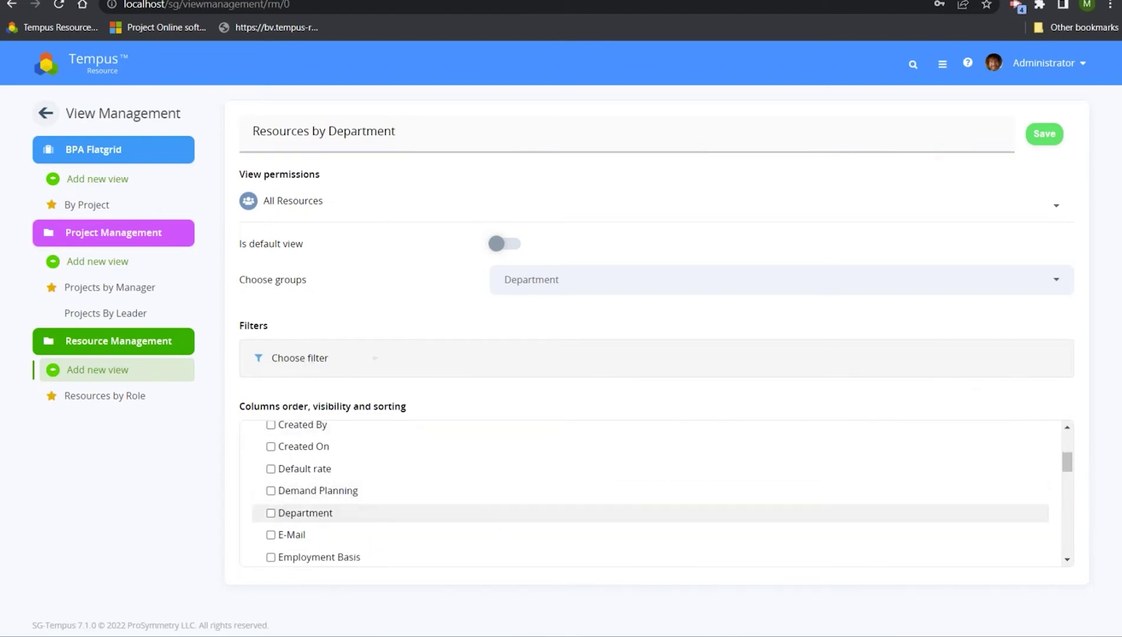
click(273, 491)
click(275, 514)
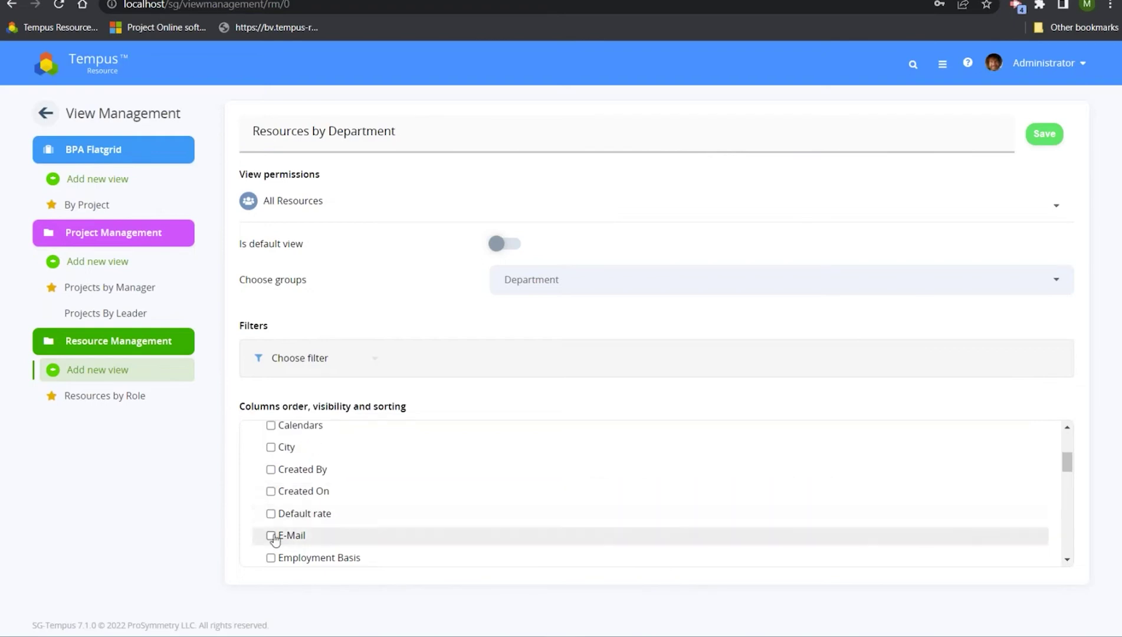
click(271, 535)
click(270, 558)
scroll(383, 535, down, 3)
scroll(336, 526, down, 5)
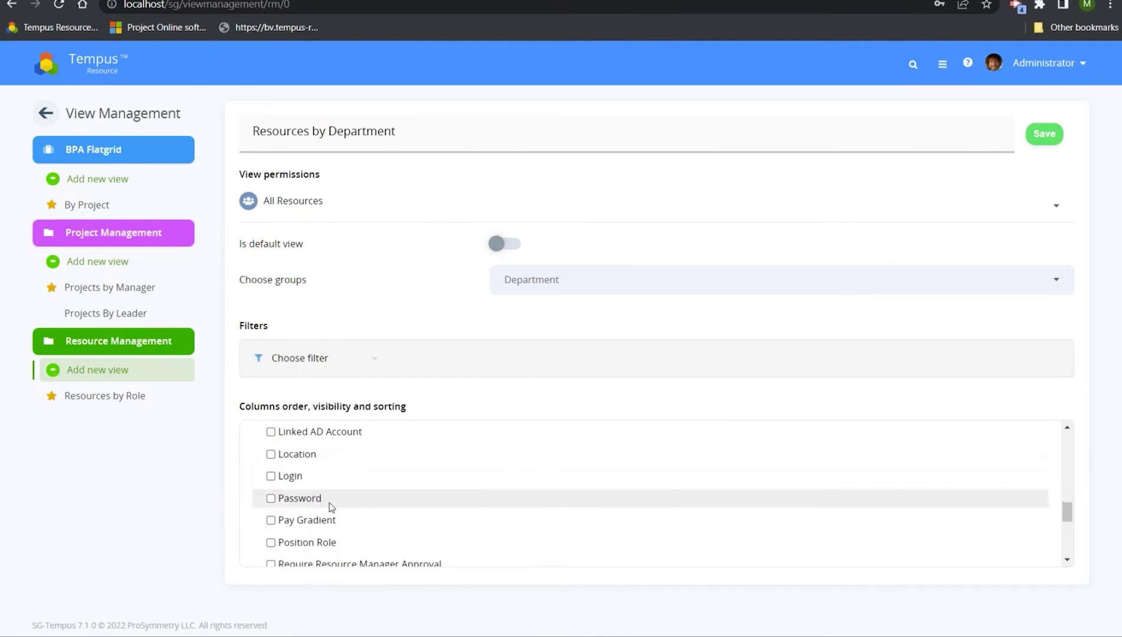
scroll(326, 509, down, 3)
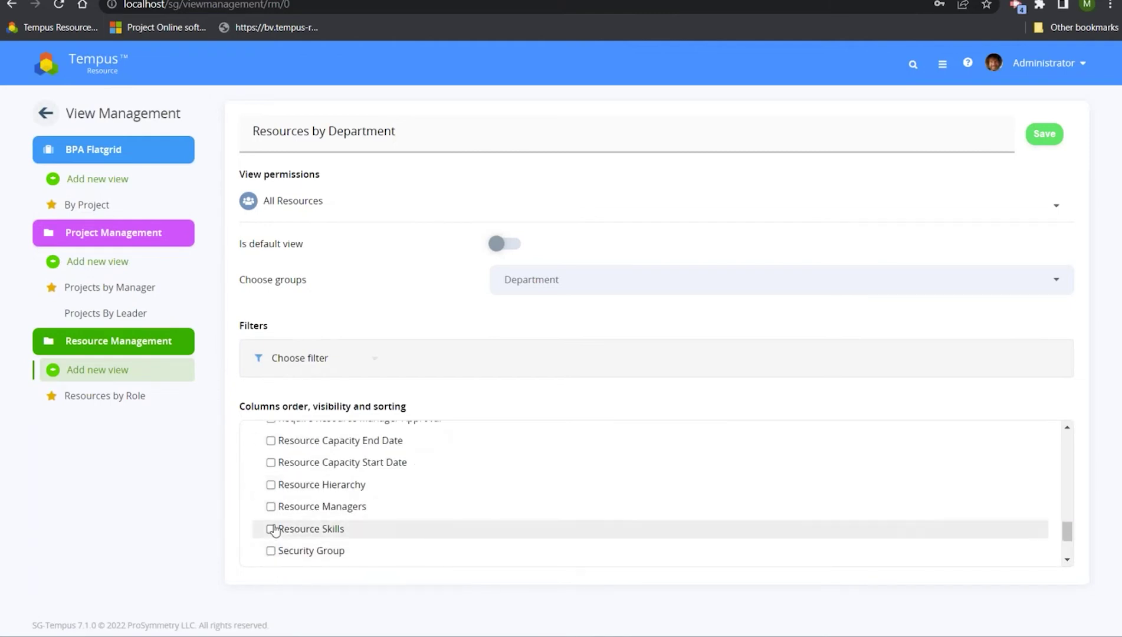
click(271, 529)
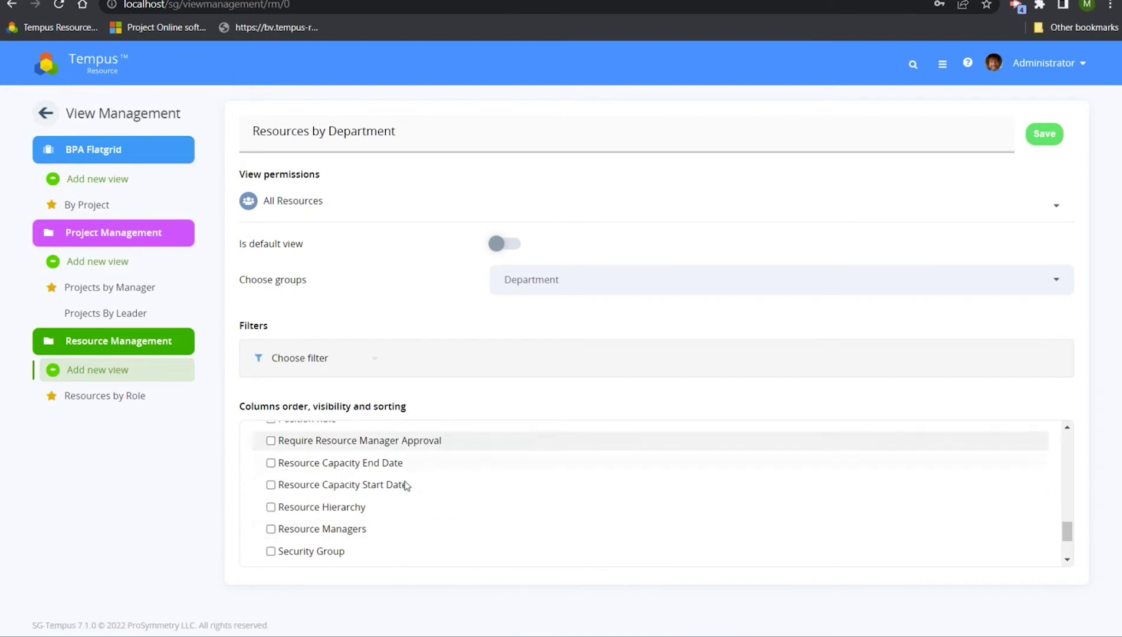
scroll(399, 519, up, 10)
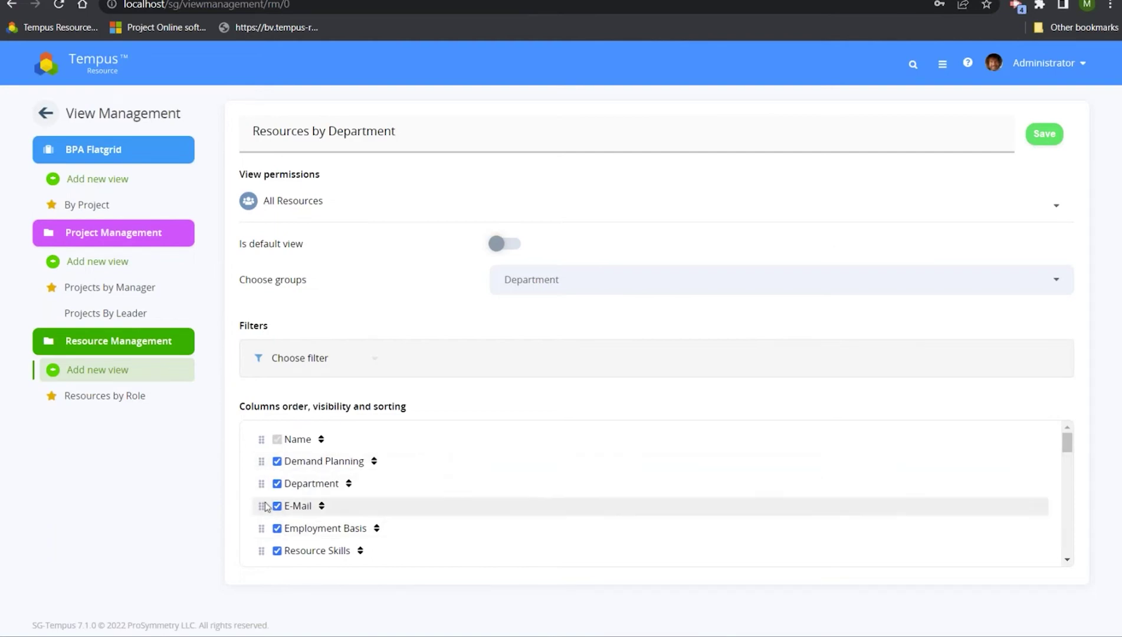
Reorder the columns so Department moves to the bottom, after Name.
drag(261, 489, 295, 481)
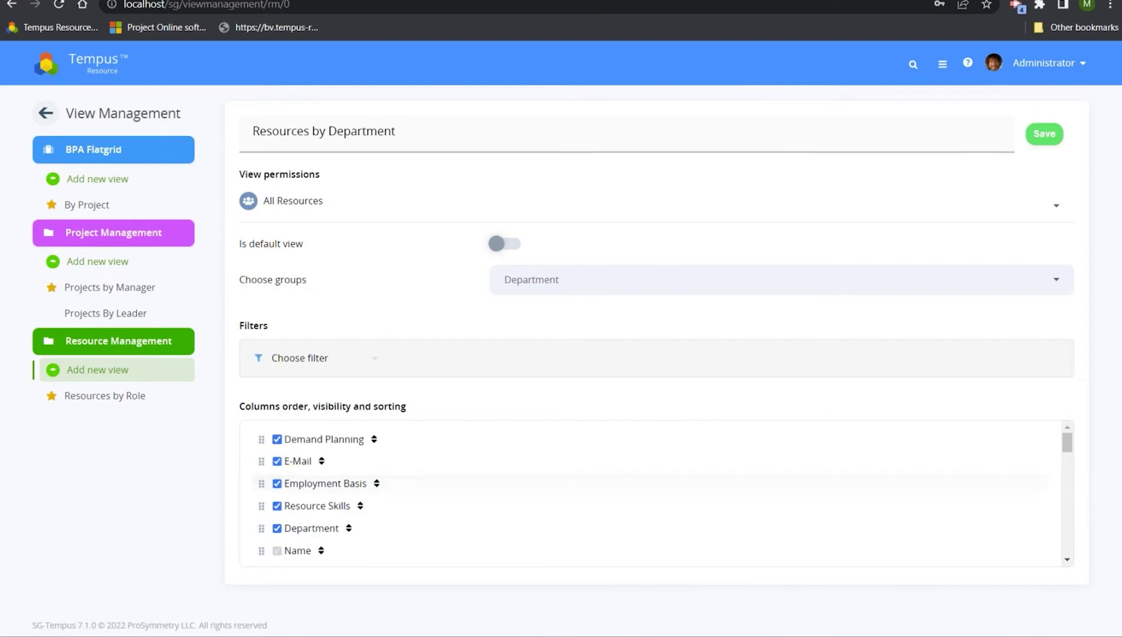
drag(261, 529, 276, 439)
drag(261, 555, 318, 539)
right_click(314, 450)
click(197, 494)
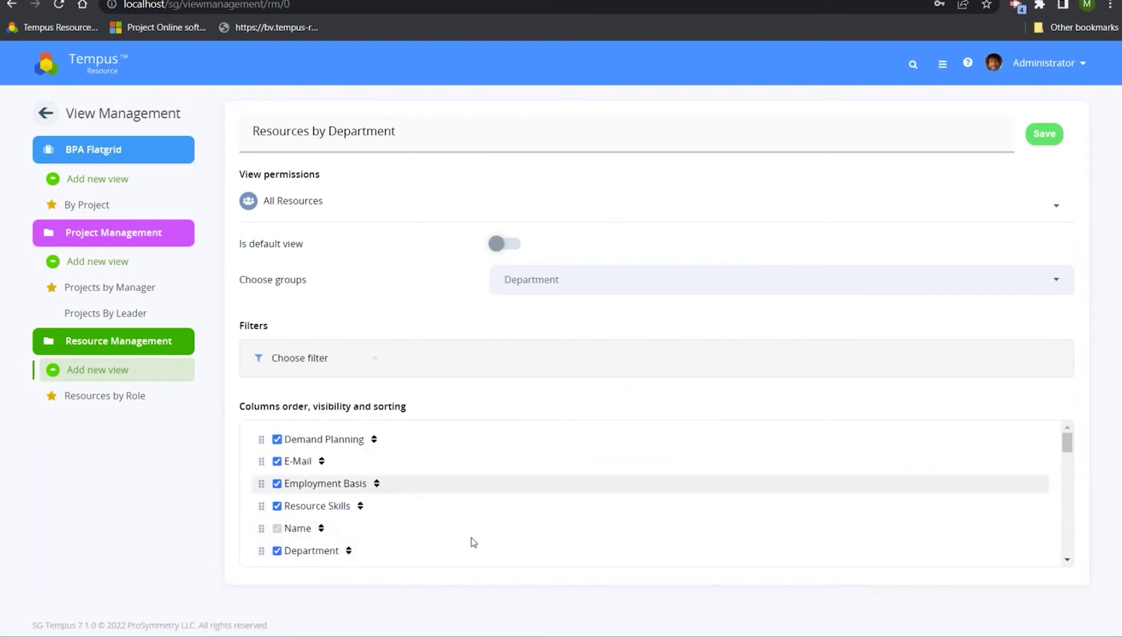
Sort the view by Name only, save Resources by Department, and return home.
click(321, 461)
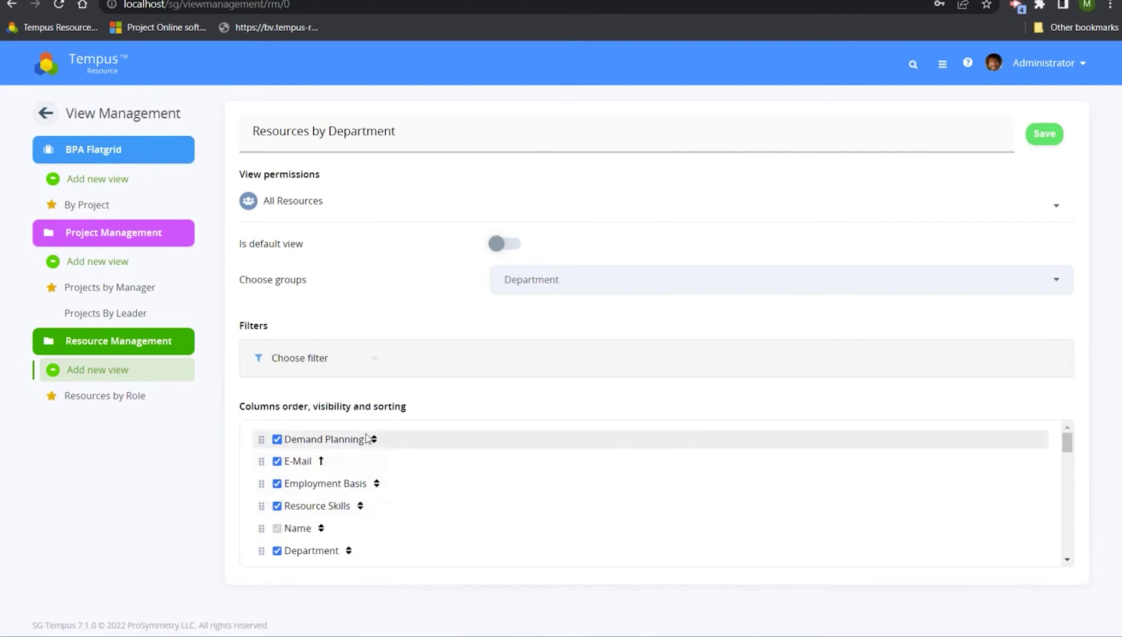
click(373, 439)
click(374, 439)
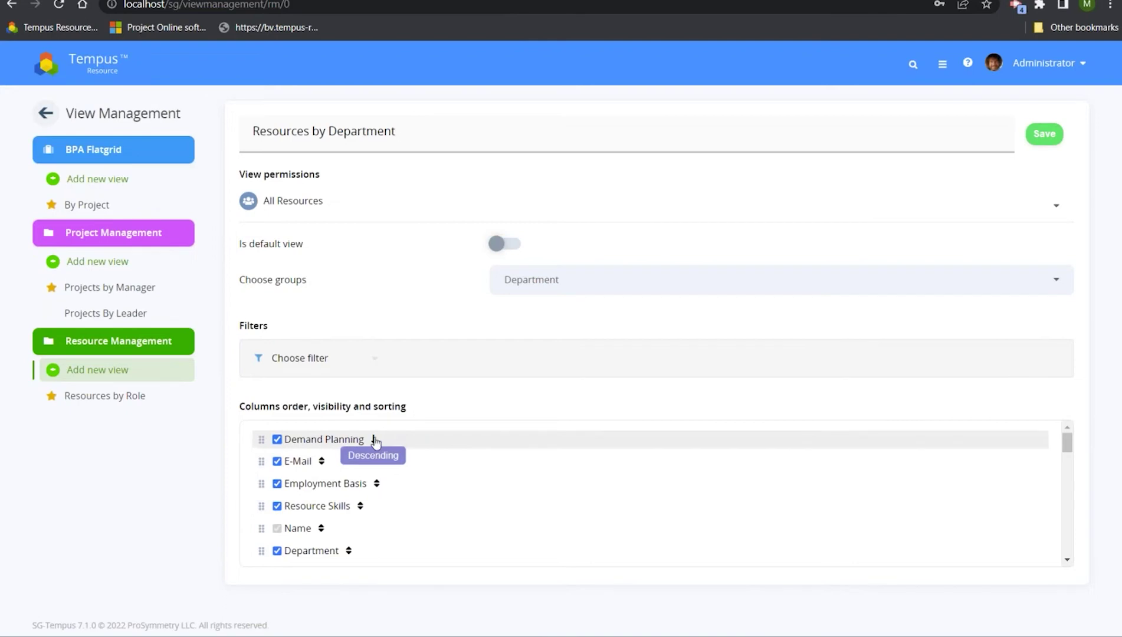
click(321, 529)
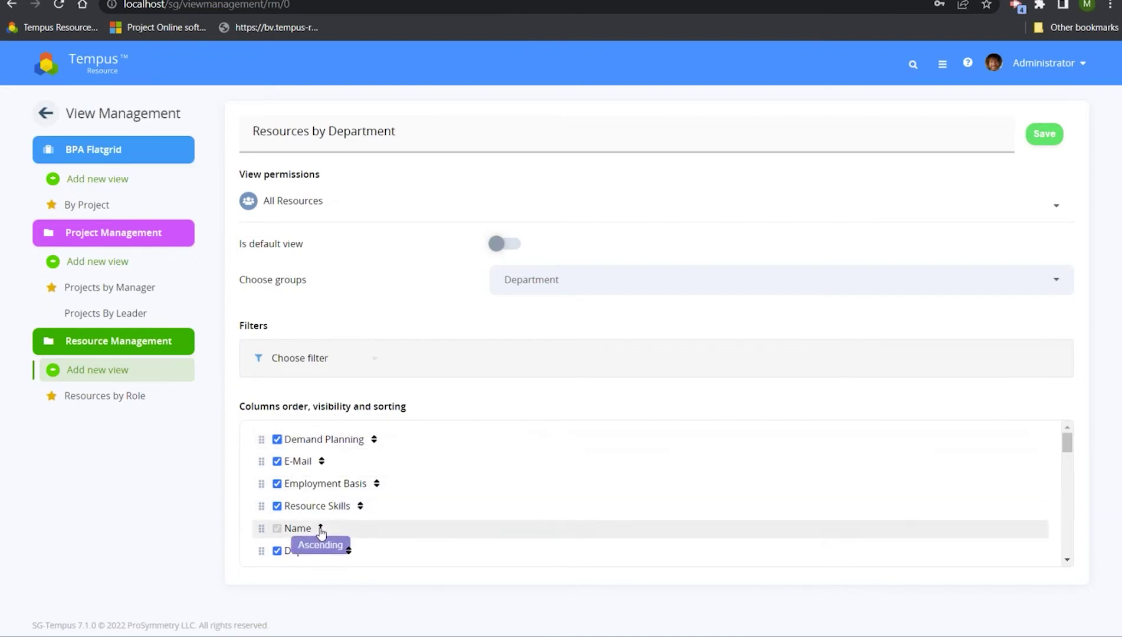
click(1042, 135)
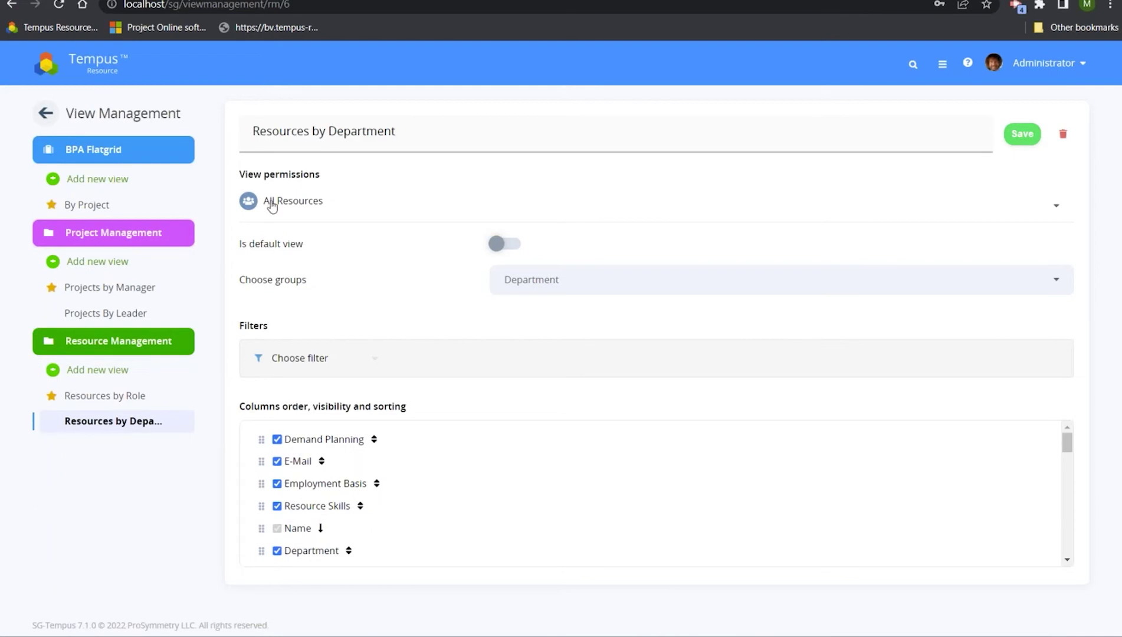
click(88, 66)
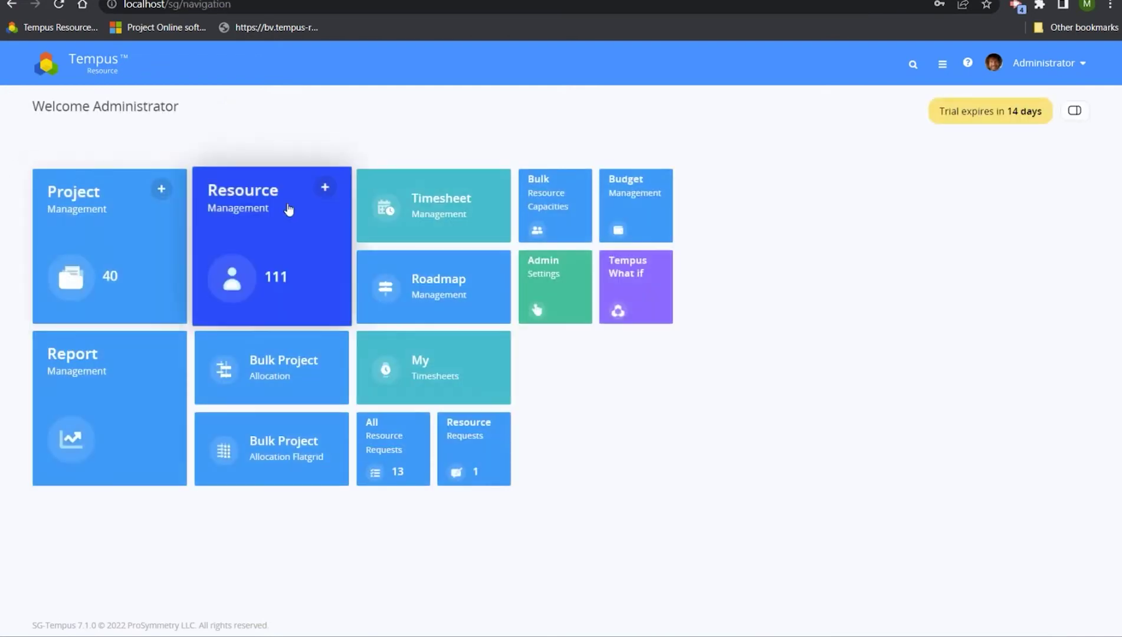
Open the Resource Management grid and apply the saved Resources by Department view.
click(289, 209)
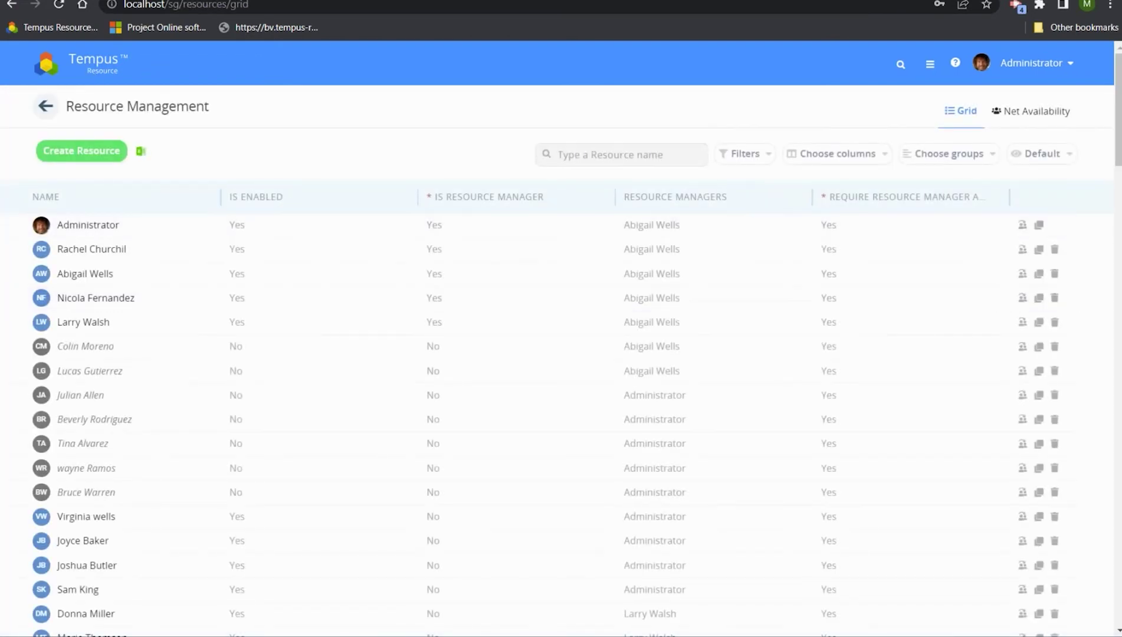
click(1044, 160)
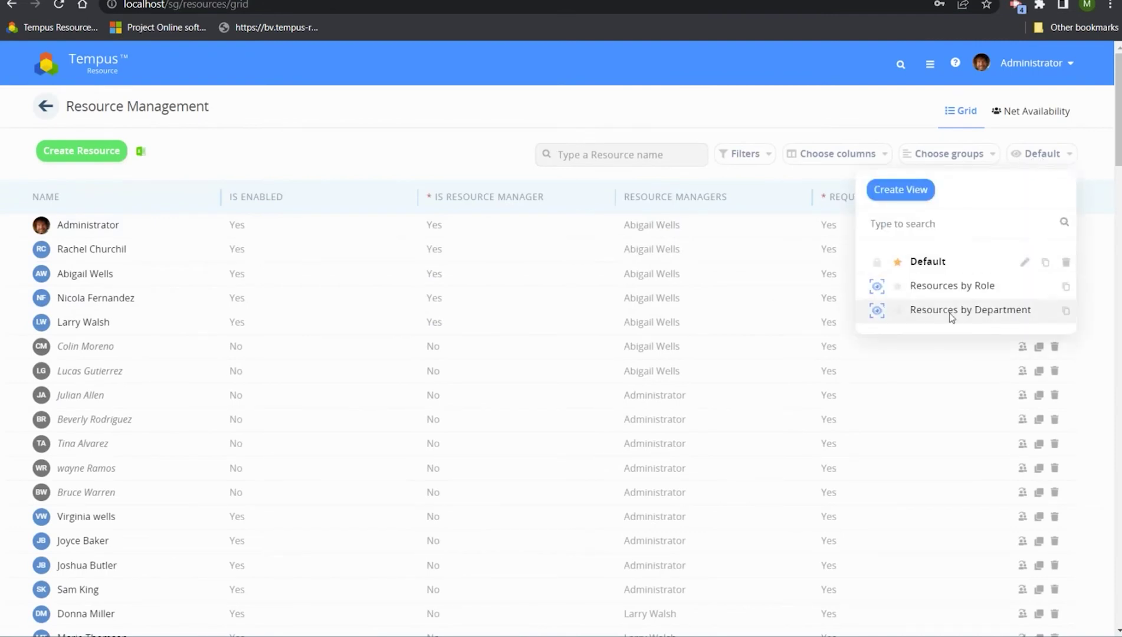
click(970, 310)
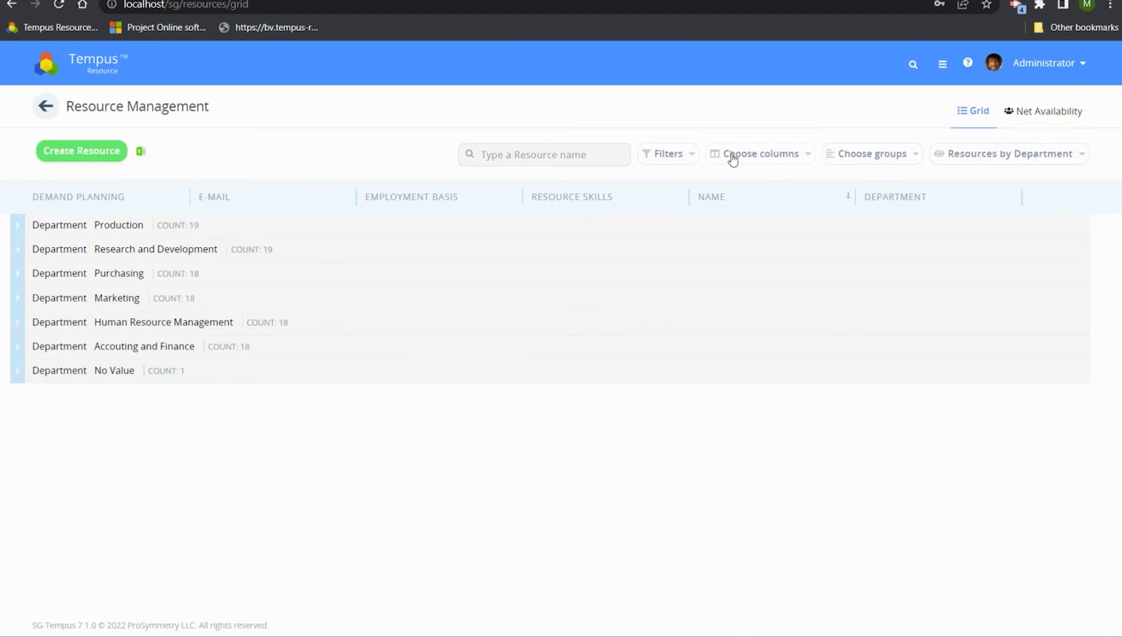
Switch to the 7.1 Webinar_updated deck in PowerPoint and play it from slide 1.
click(991, 159)
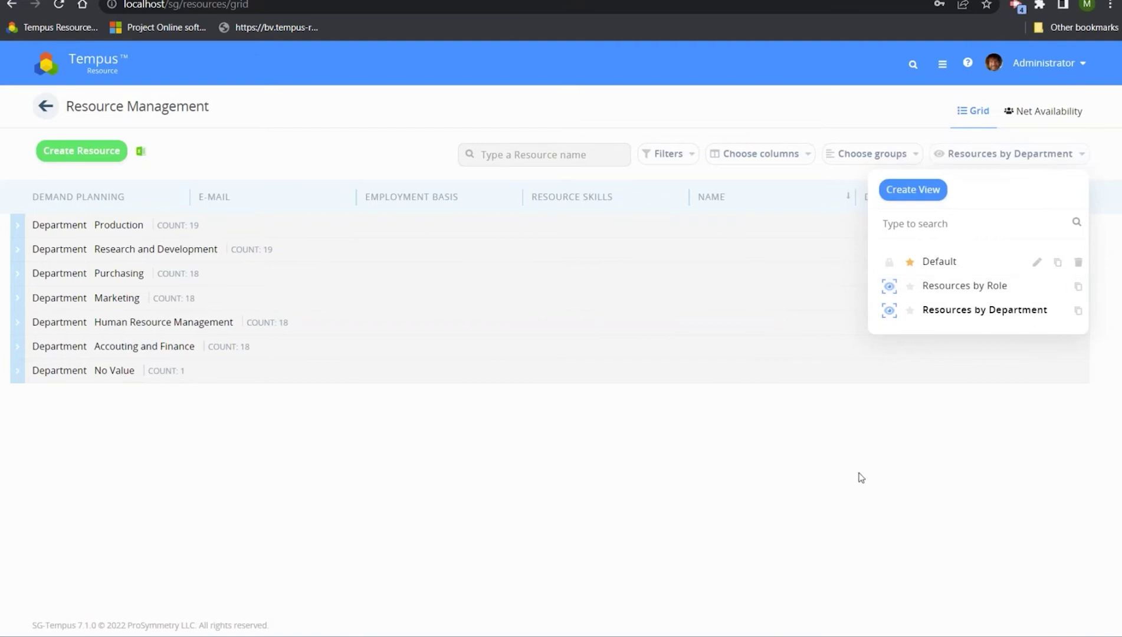
mouse_move(658, 635)
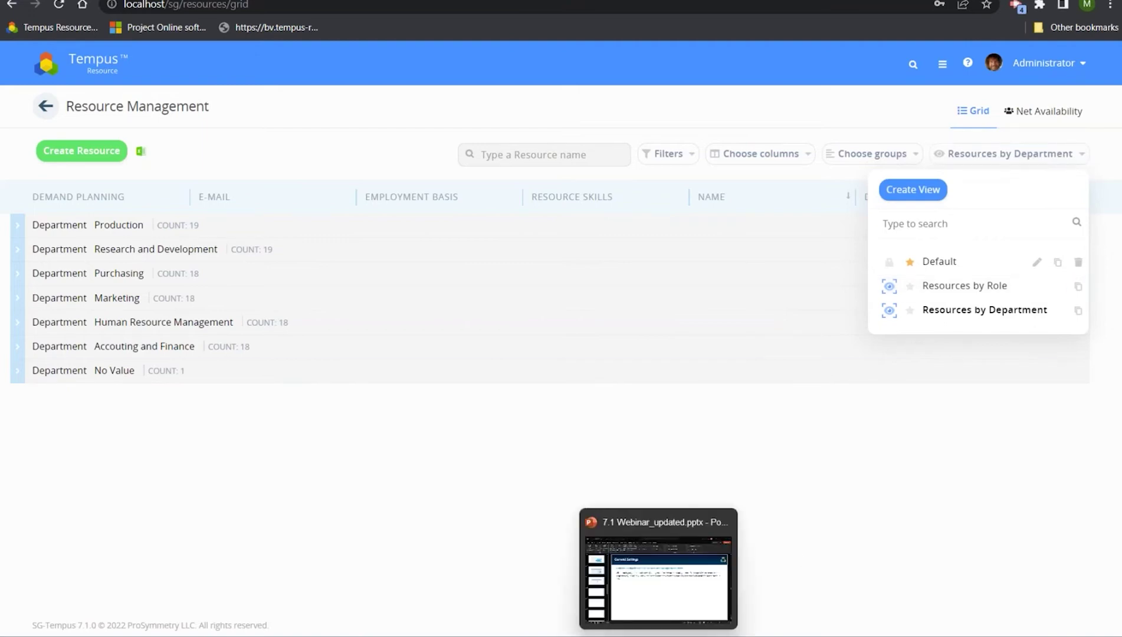
click(659, 604)
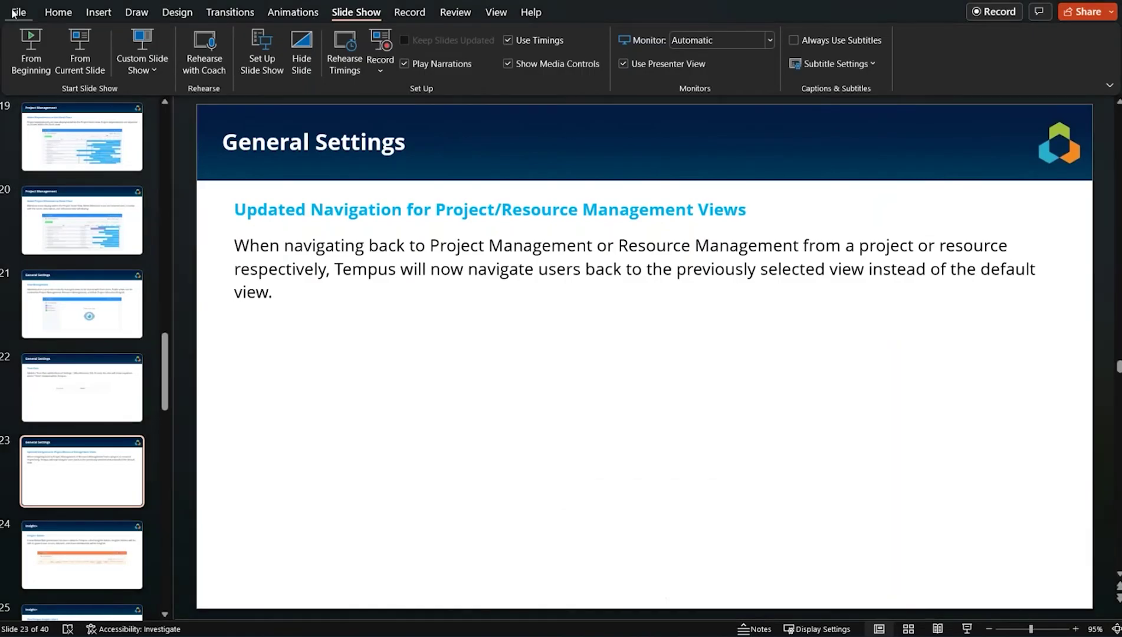
click(26, 42)
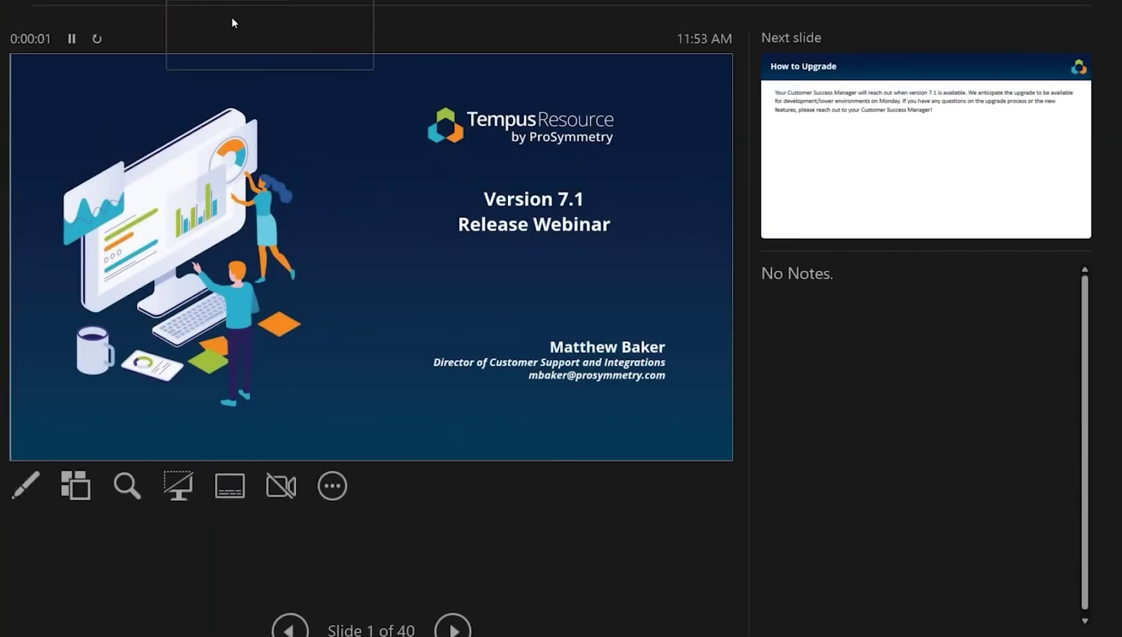
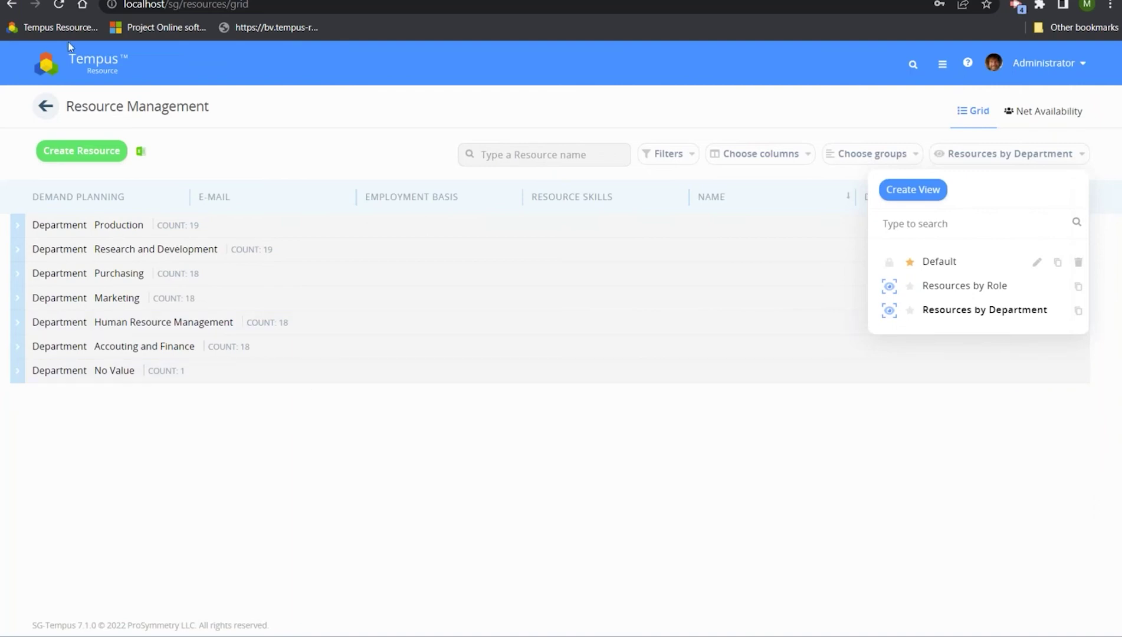
Leave the Resources by Department view and return to the home dashboard.
click(88, 68)
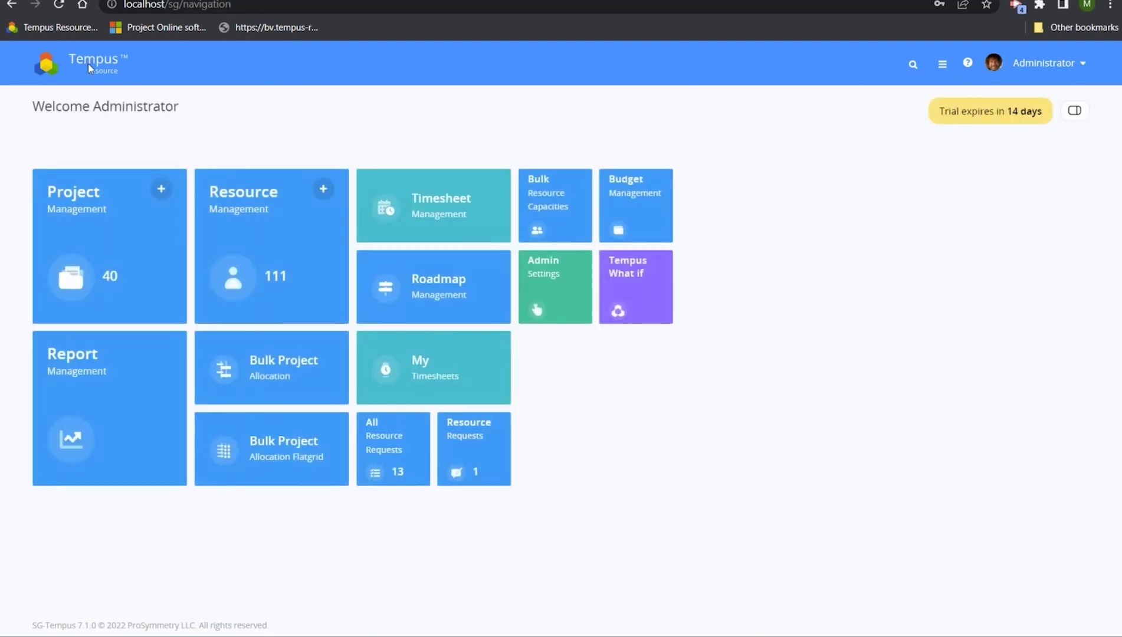
Review the Global Roles permissions in Role Management, then return to the Admin page.
click(555, 286)
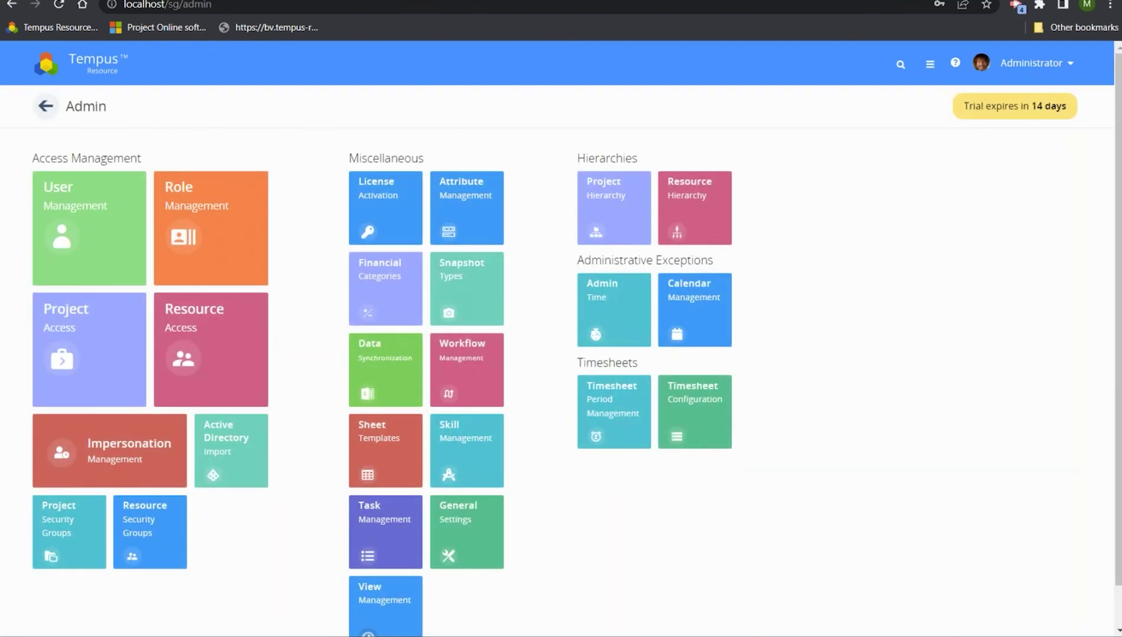
click(211, 230)
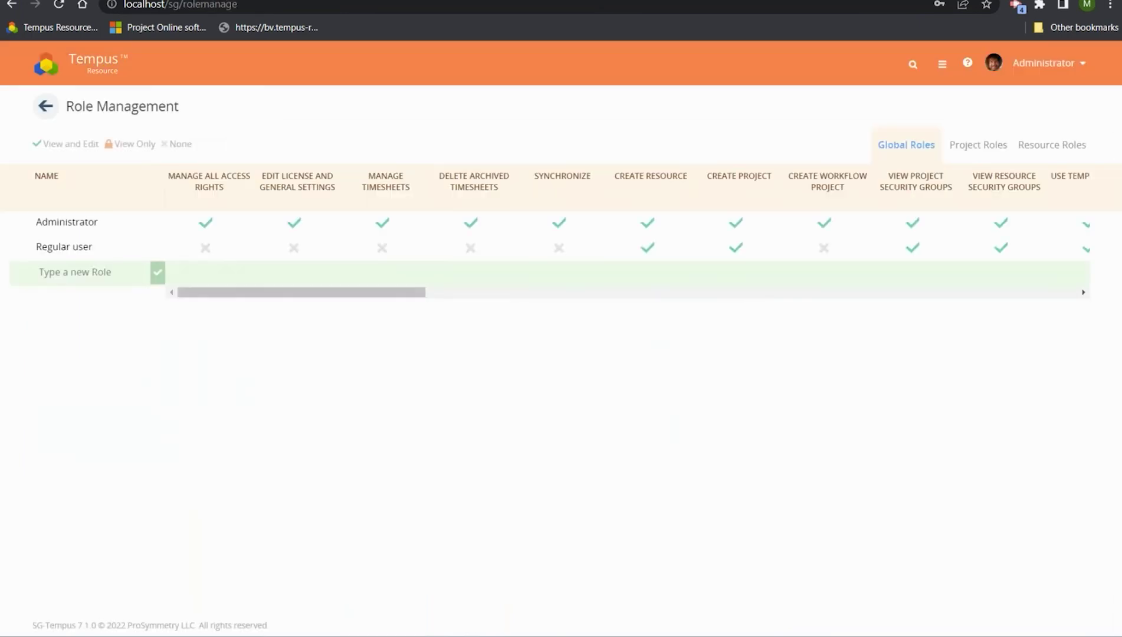
drag(326, 293, 920, 302)
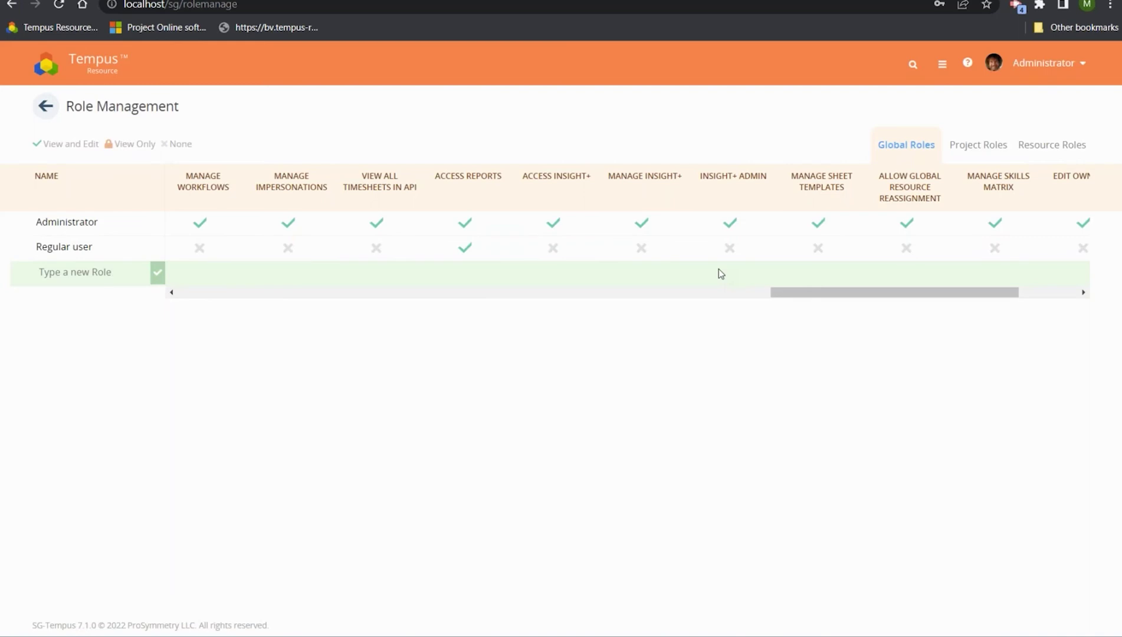
click(47, 108)
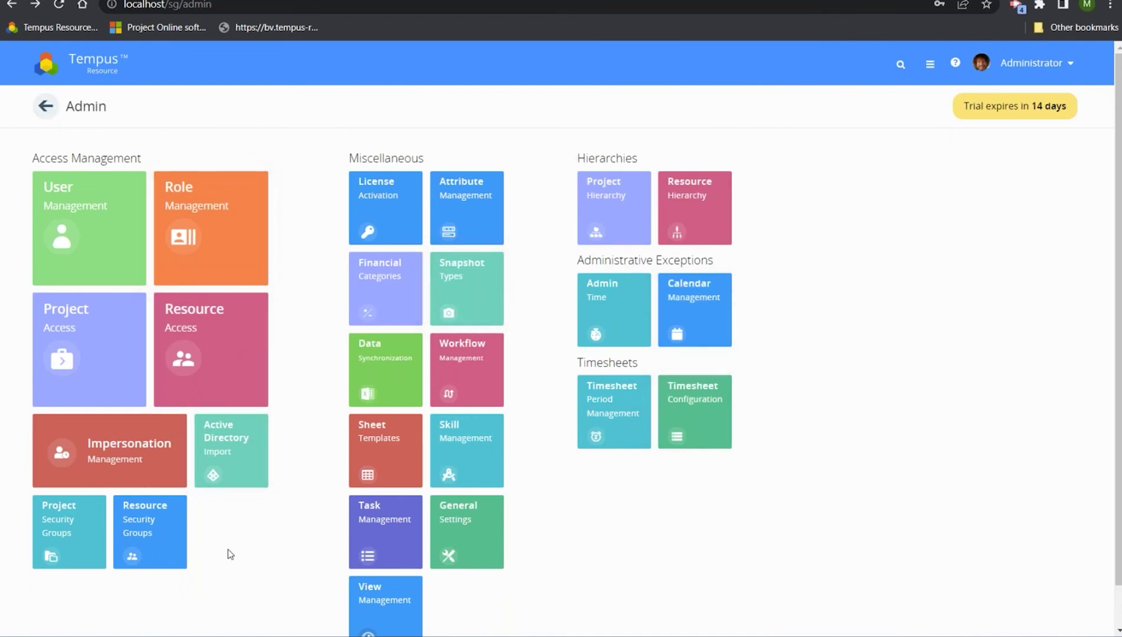
Open the staging Tempus site in a new tab and log in with the administrator credentials.
click(82, 4)
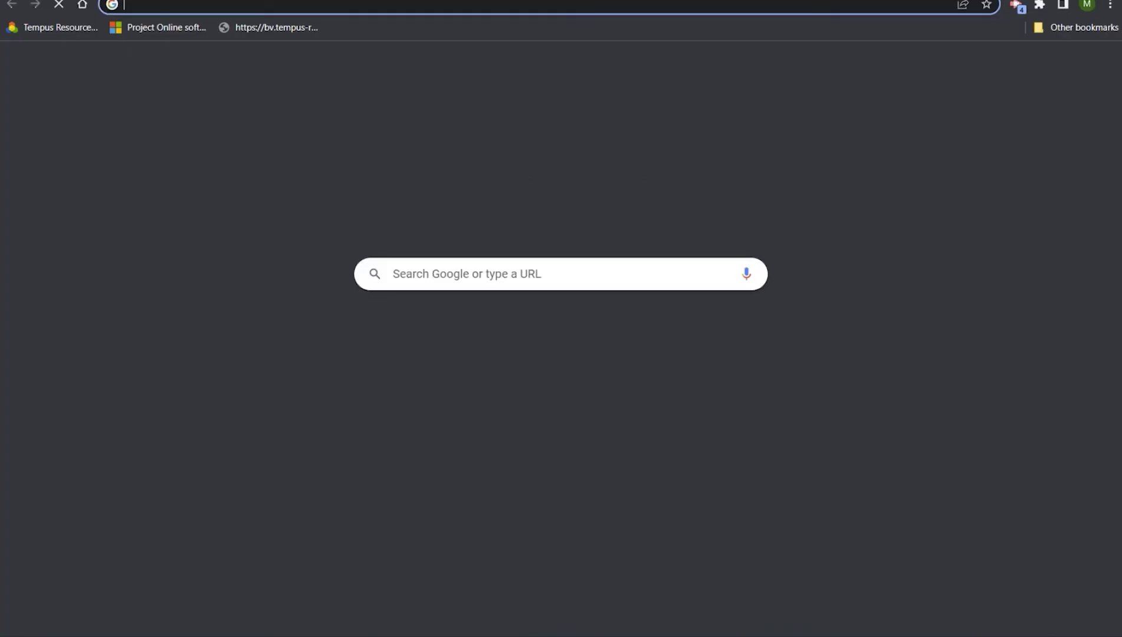
text(st)
key(Return)
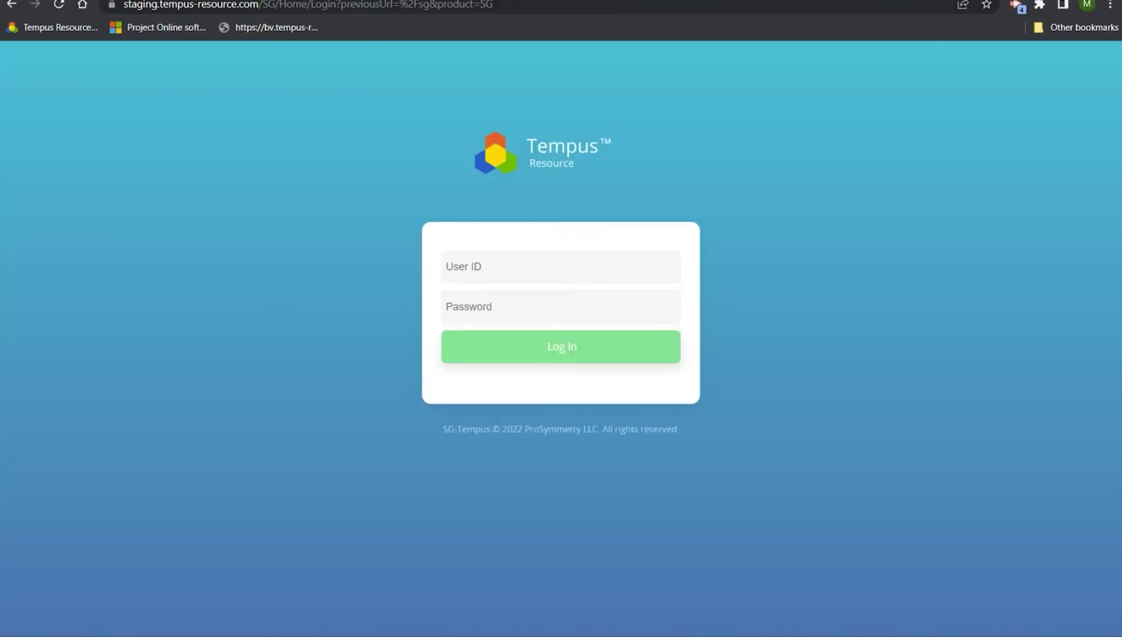
text(admin)
key(Tab)
text(********)
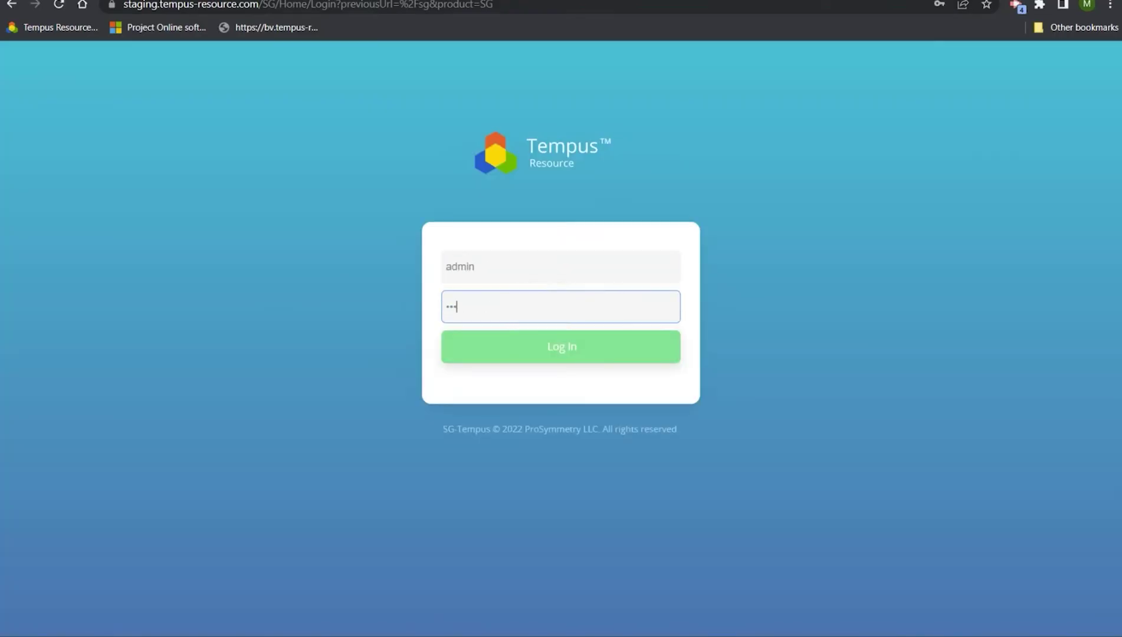
text(***)
key(Return)
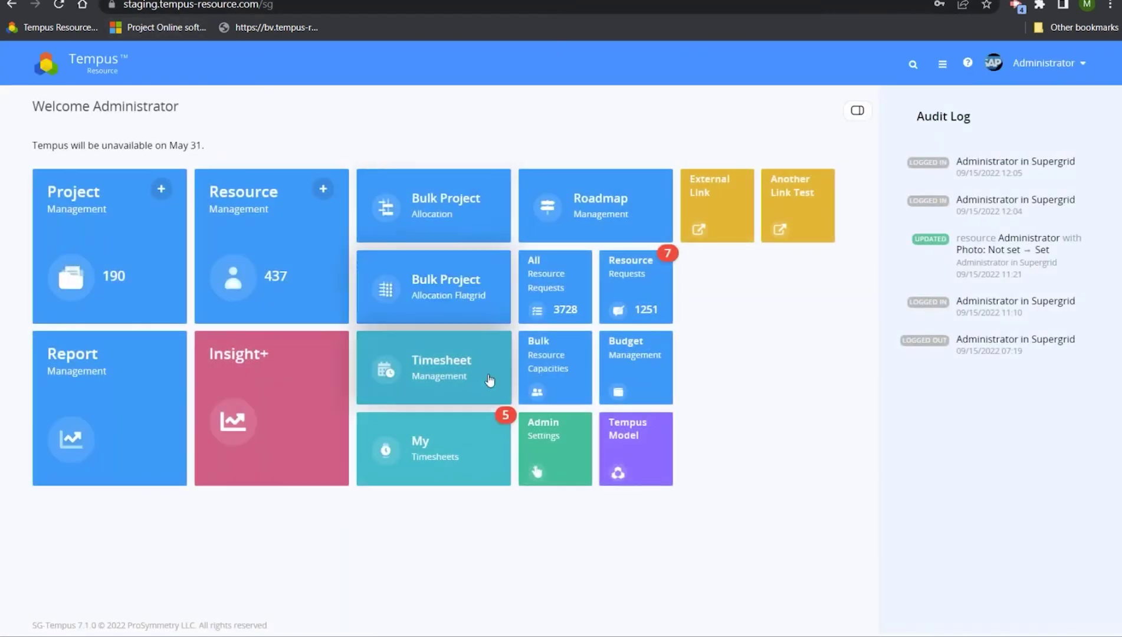
Go to Admin Settings and open the Insight+ Settings page.
click(553, 447)
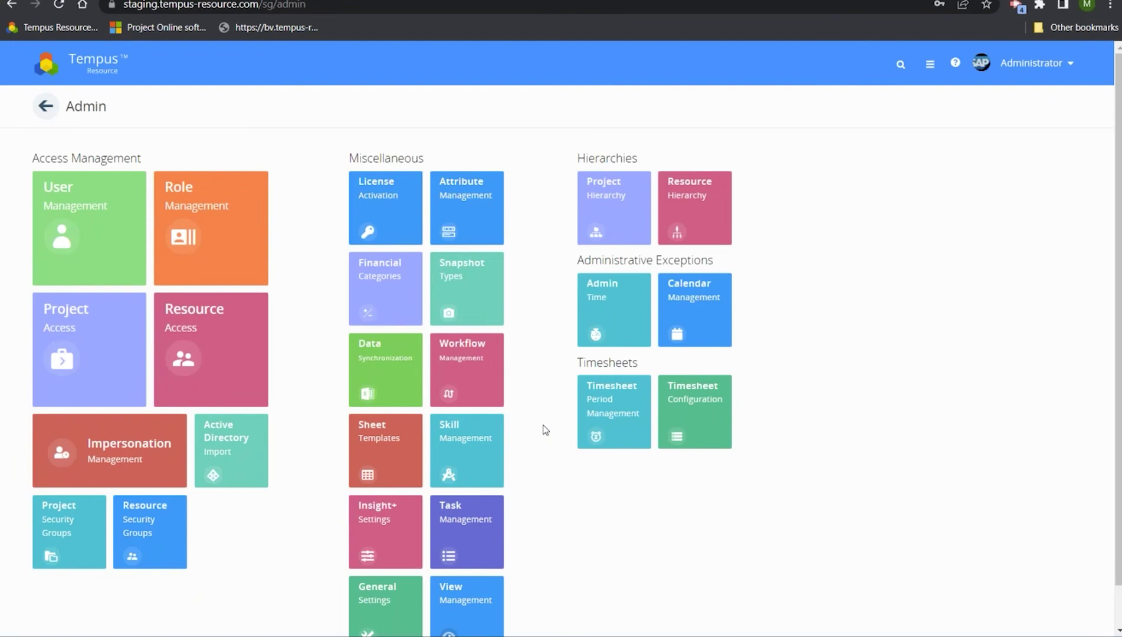
scroll(371, 471, down, 1)
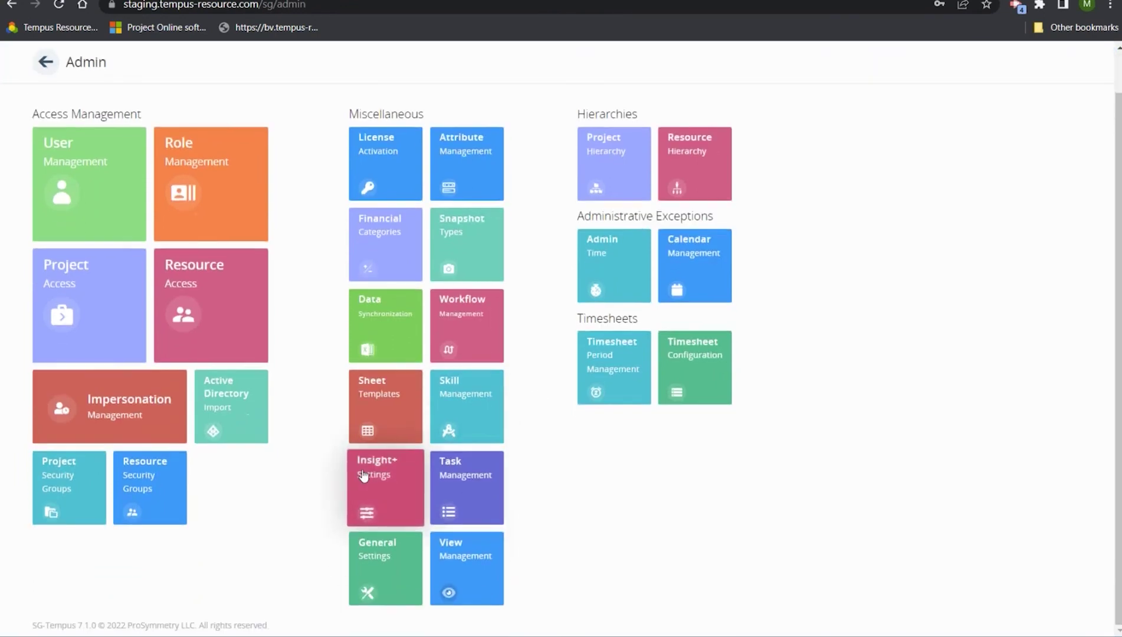
click(396, 501)
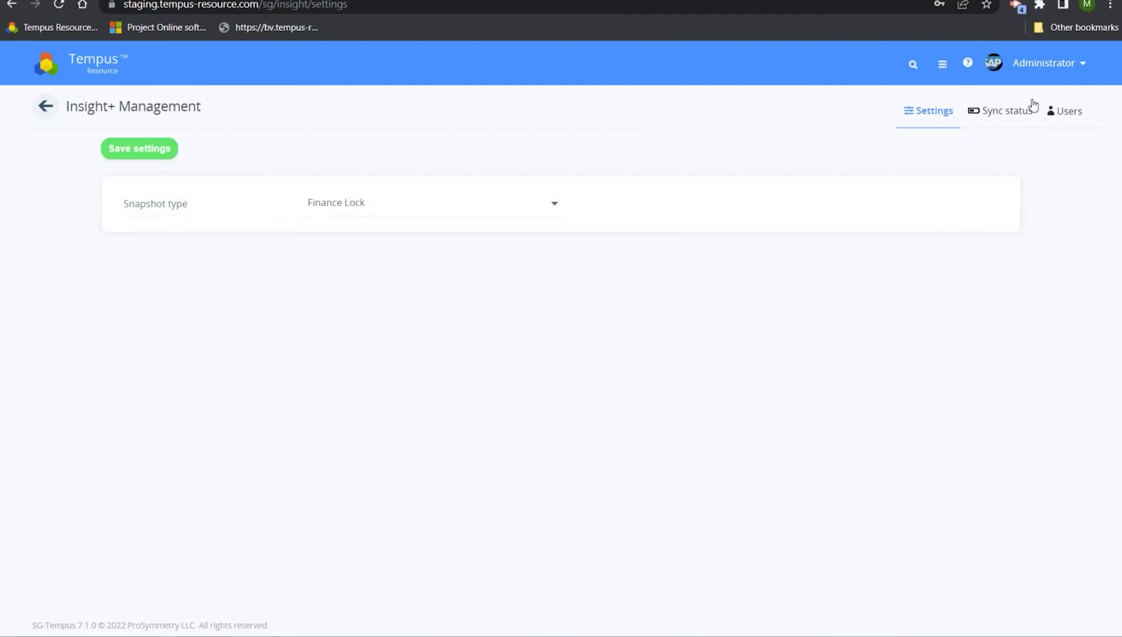
On the Insight+ Users list, start a new user named 'Test Account'.
click(1066, 115)
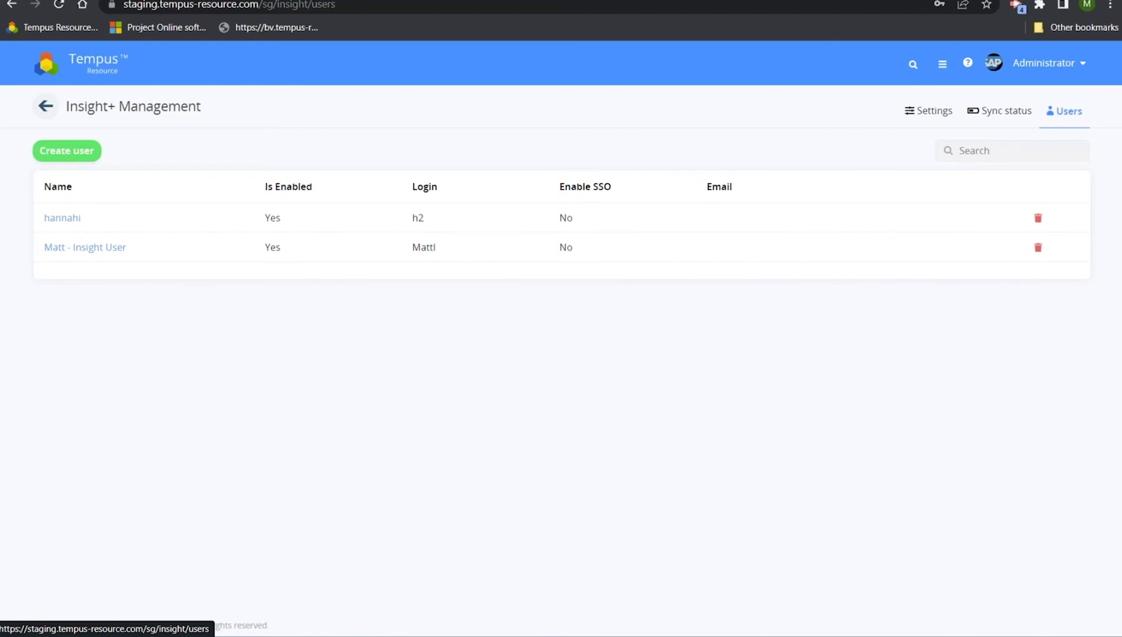
click(67, 151)
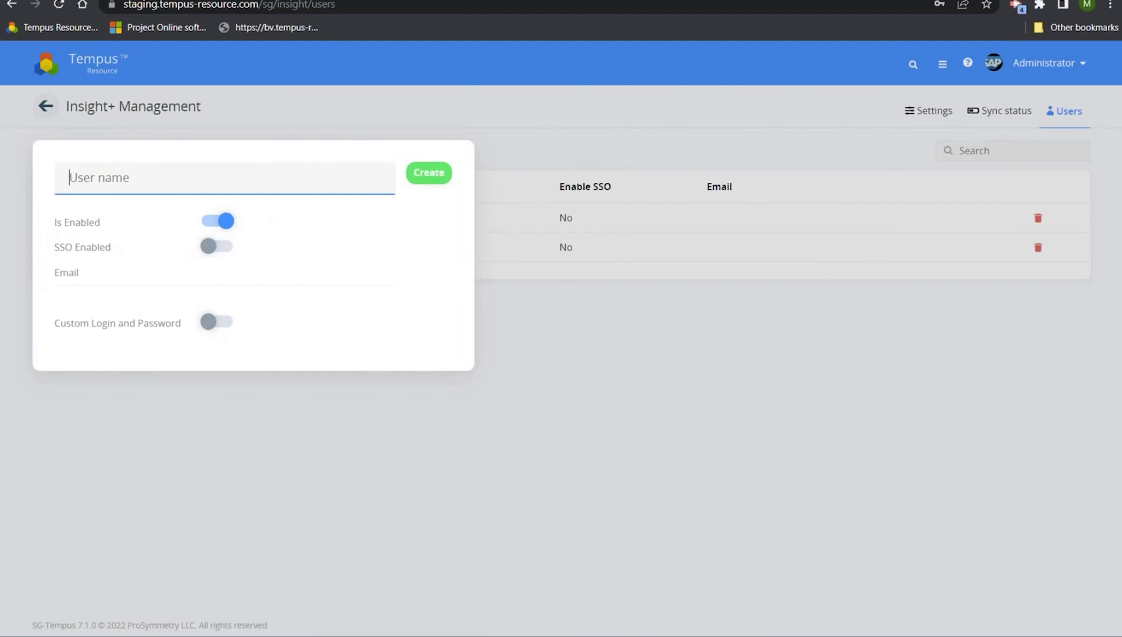
text(Test ACcount)
key(BackSpace)
key(BackSpace)
key(BackSpace)
key(BackSpace)
key(BackSpace)
key(BackSpace)
text(ccount)
Try the SSO and Custom Login options, discard the new user, and leave Insight+ management.
click(228, 246)
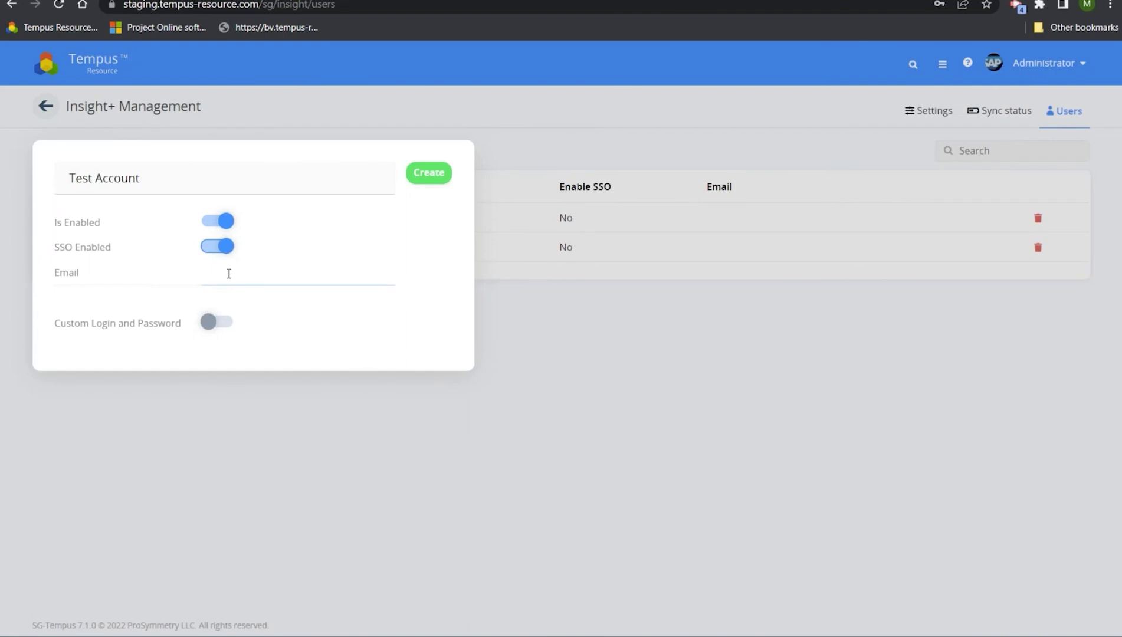
click(226, 246)
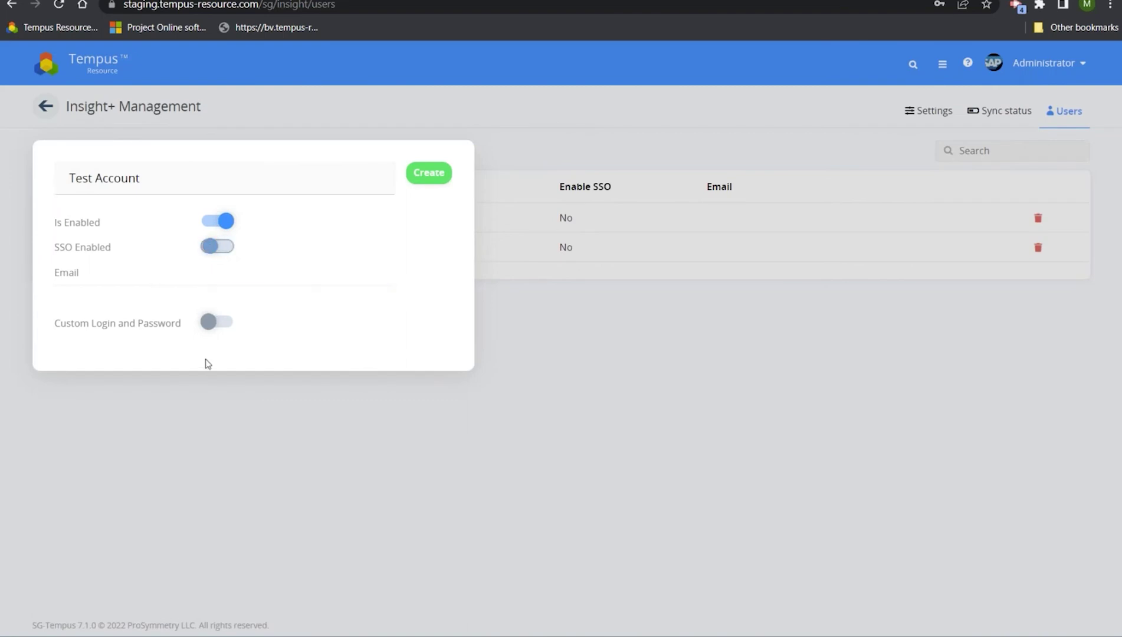
click(224, 324)
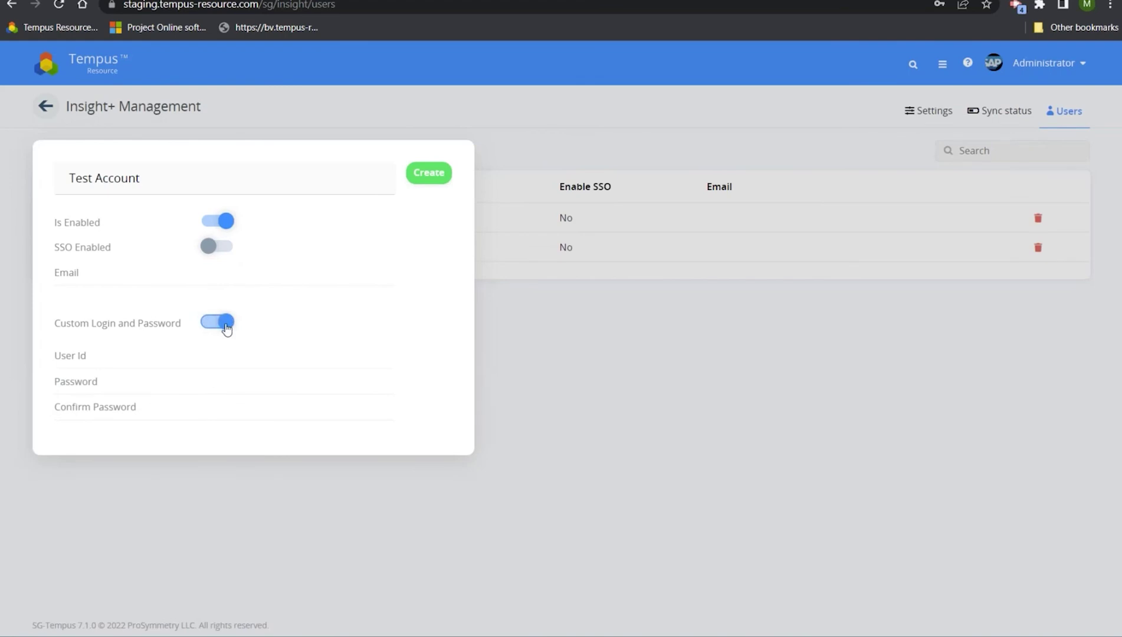
click(525, 90)
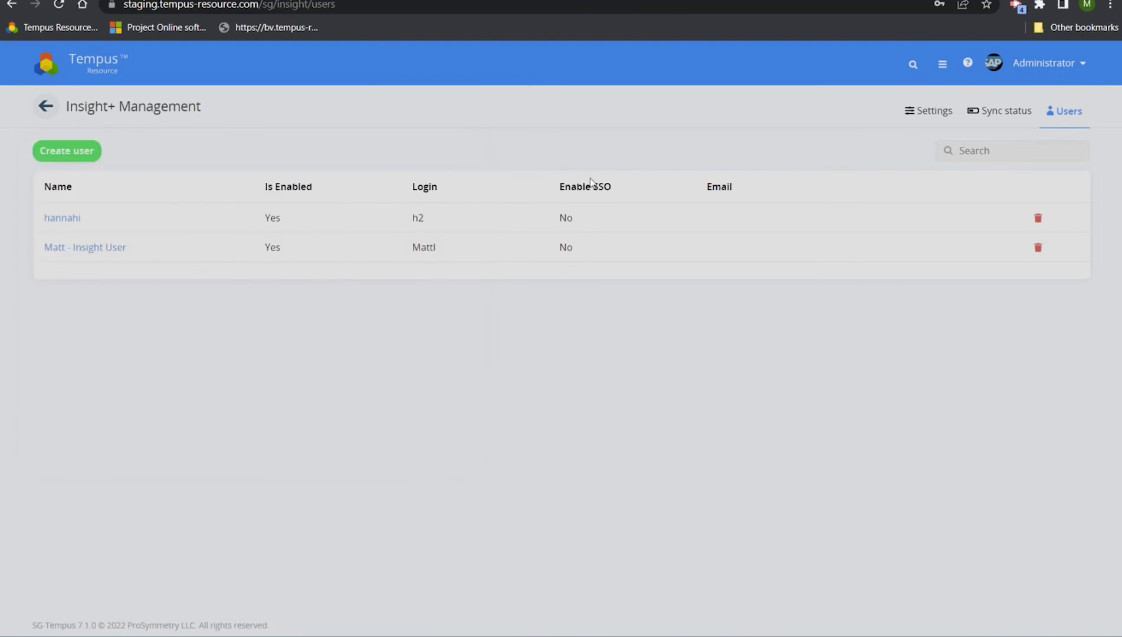
click(46, 105)
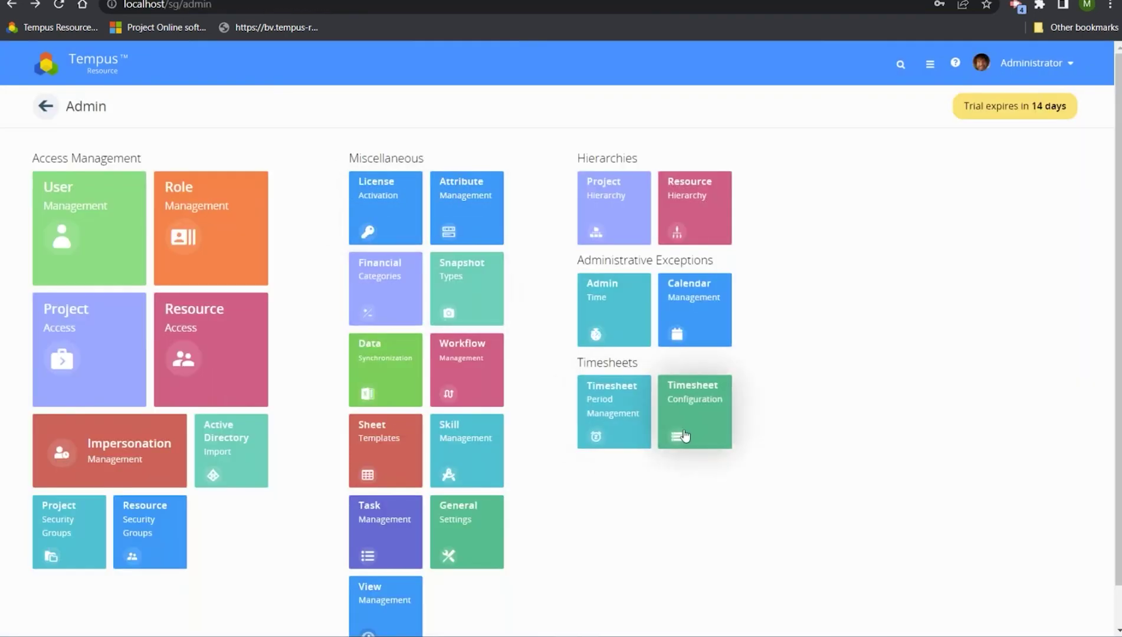
In Timesheet Configuration, verify Active Start Date and Assignment Status are assignment attributes, then go home.
click(673, 444)
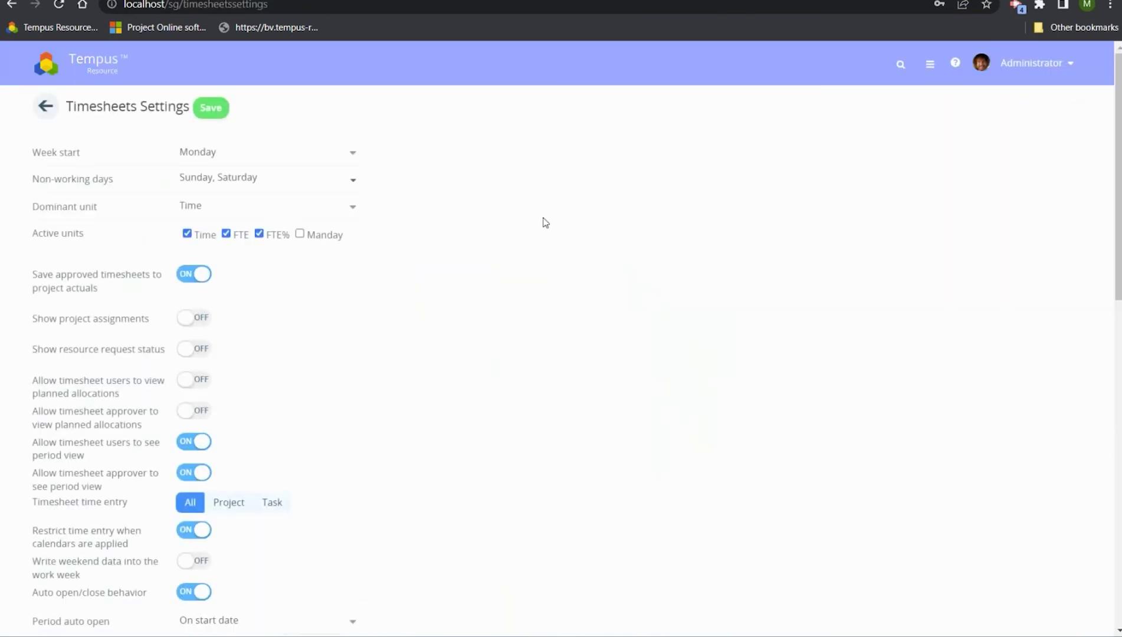
scroll(300, 361, down, 1)
scroll(279, 395, down, 1)
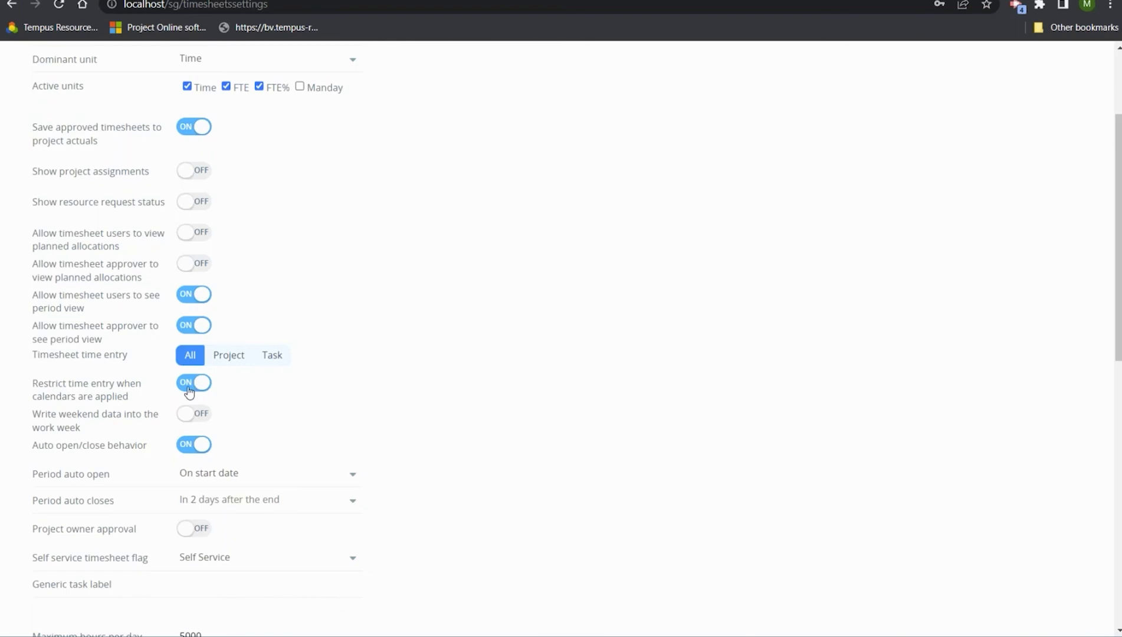
scroll(197, 392, down, 6)
scroll(203, 452, down, 3)
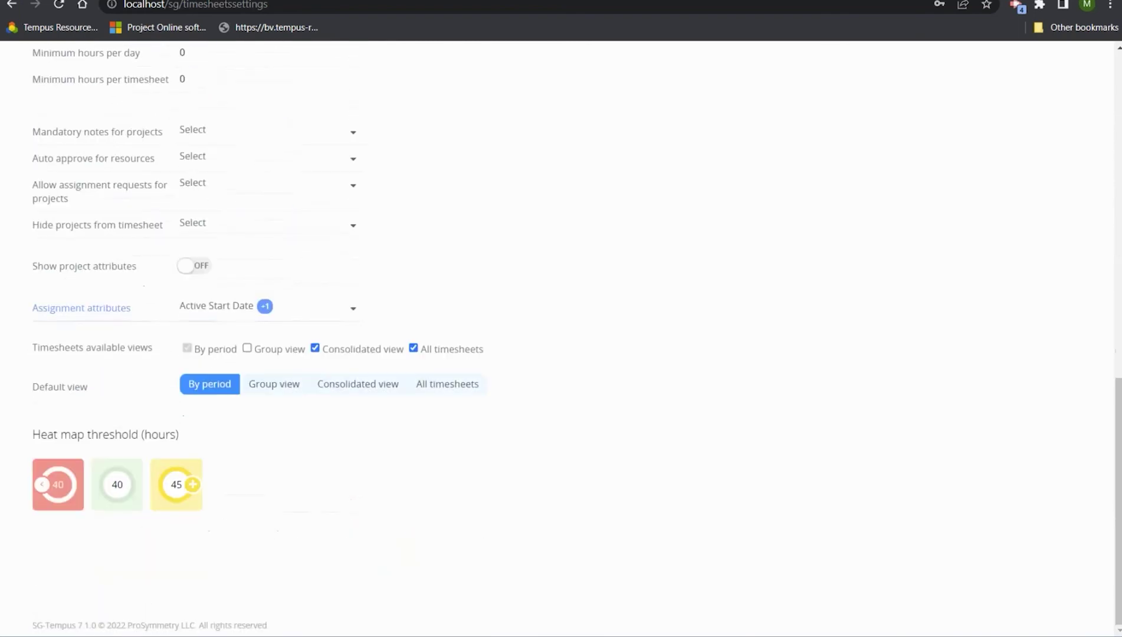
scroll(63, 383, up, 1)
click(267, 387)
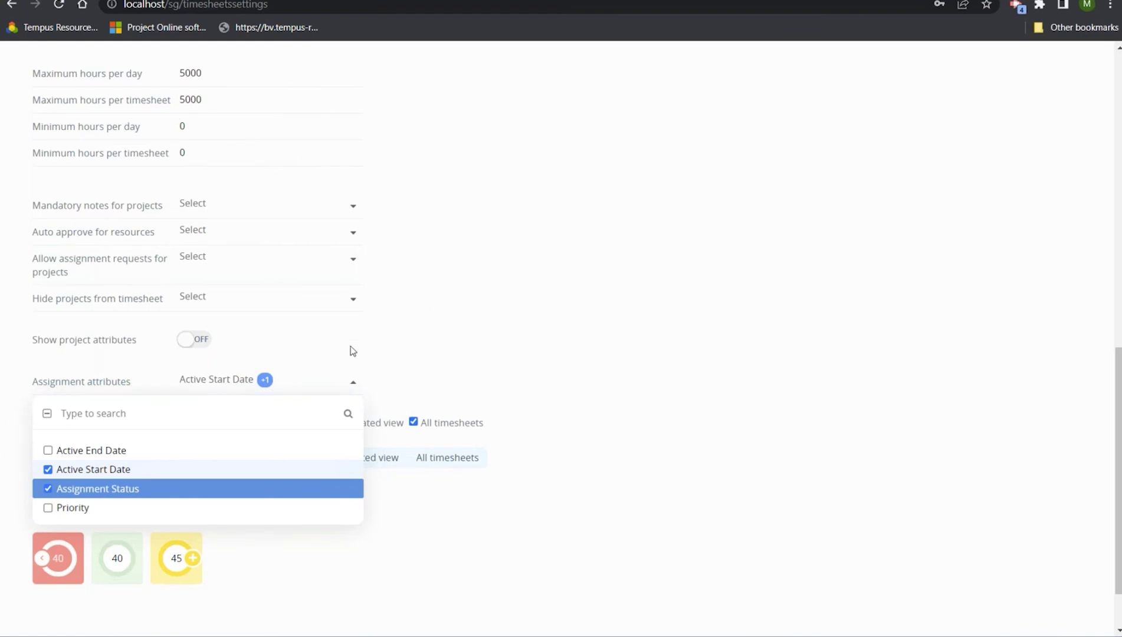
scroll(354, 349, up, 12)
click(86, 79)
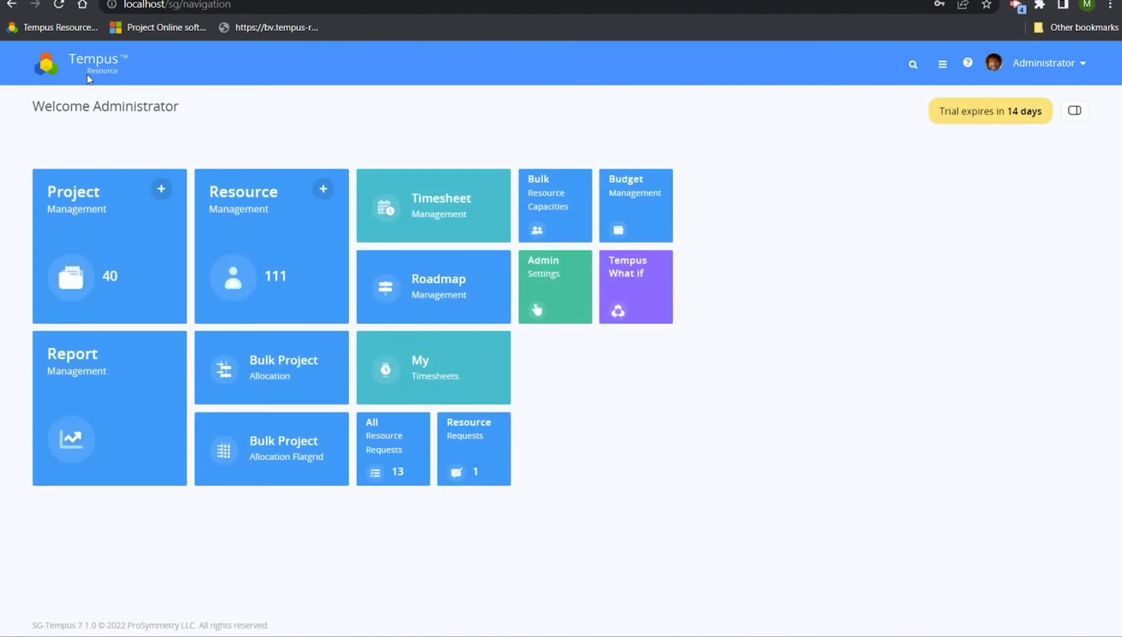
In My Timesheets, move to the next week and add the Active Start Date column.
click(407, 366)
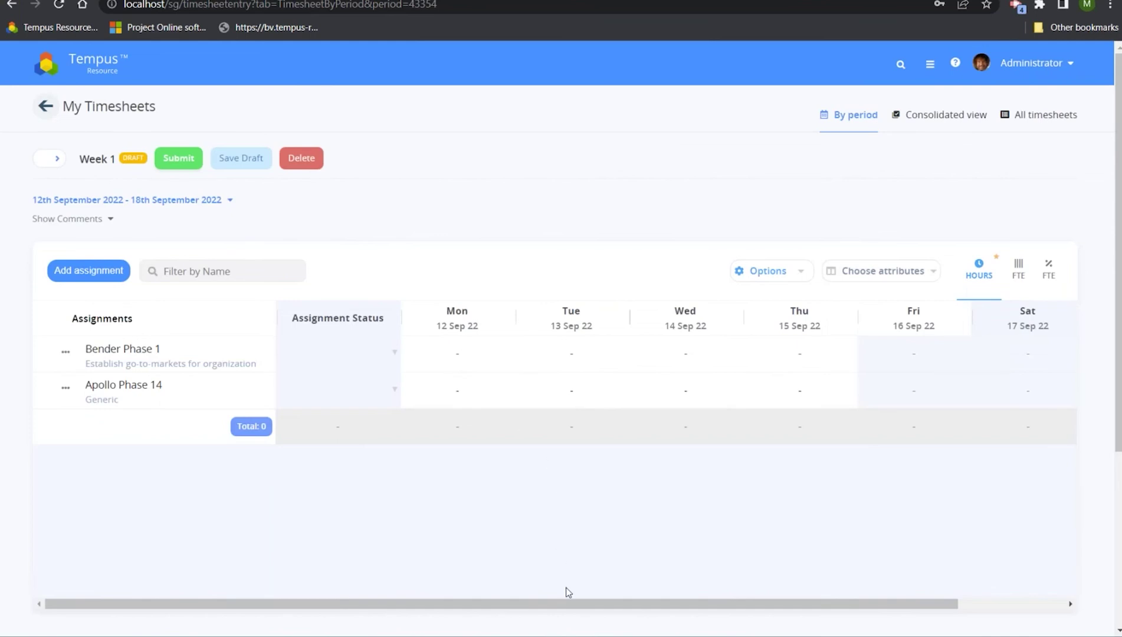
drag(603, 602, 790, 600)
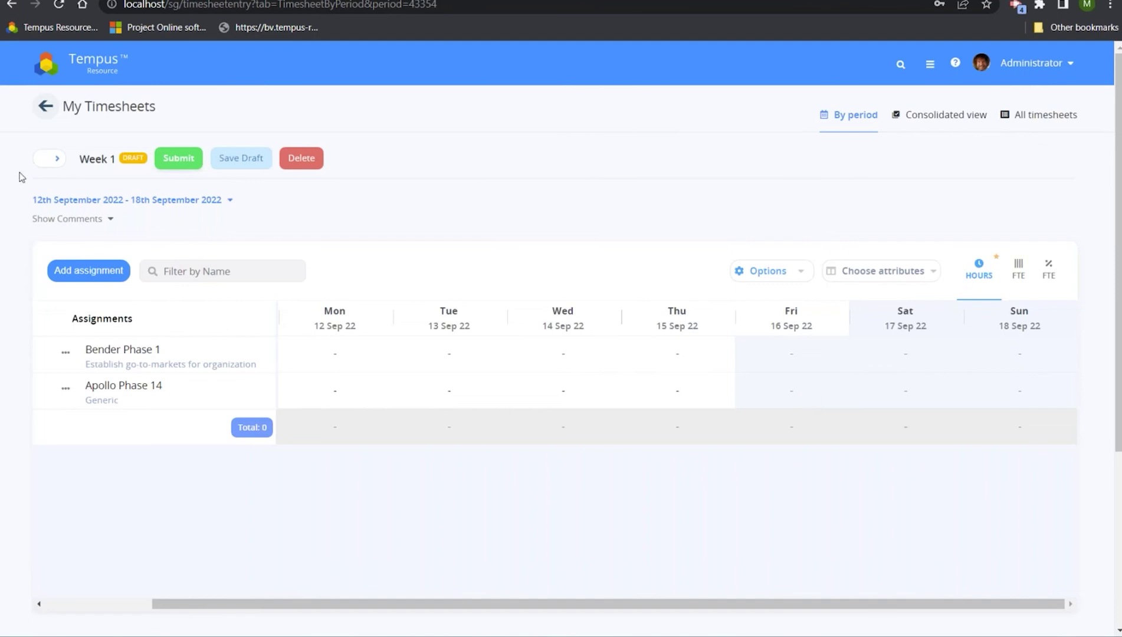
click(58, 159)
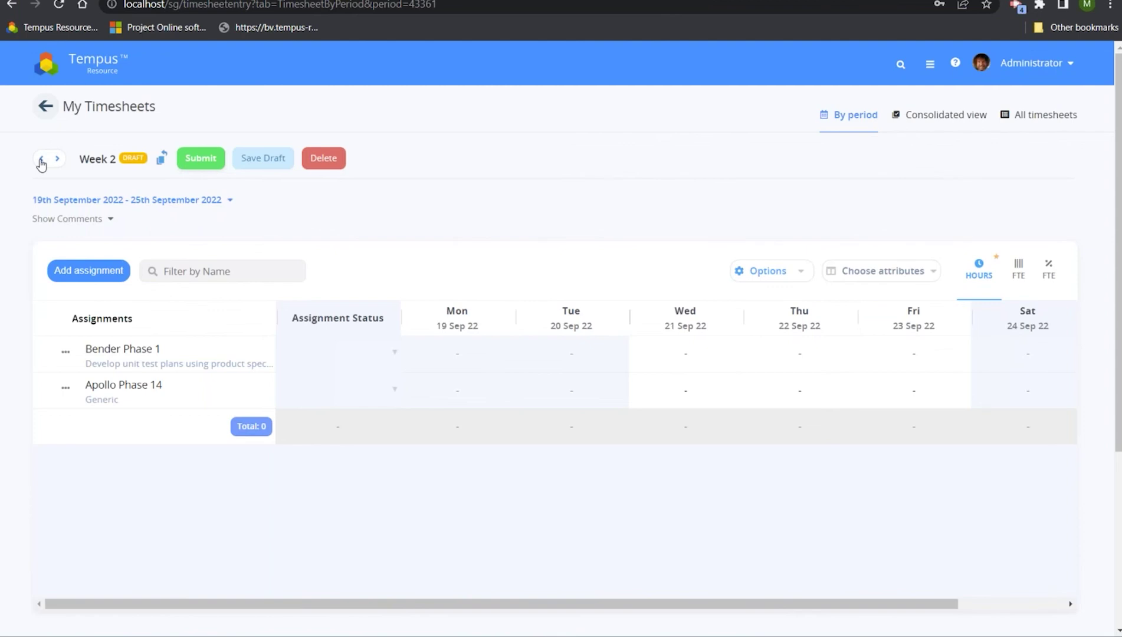
click(878, 272)
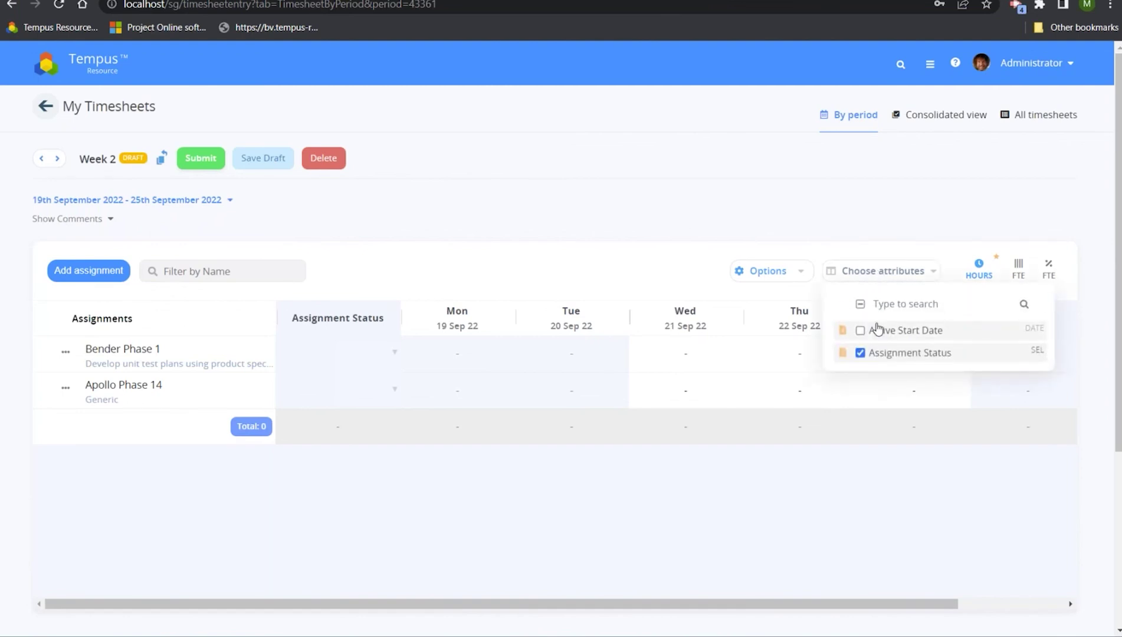
click(860, 330)
Set Bender Phase 1 to Active starting 09/01/2022, then go home and open Admin Settings.
click(372, 354)
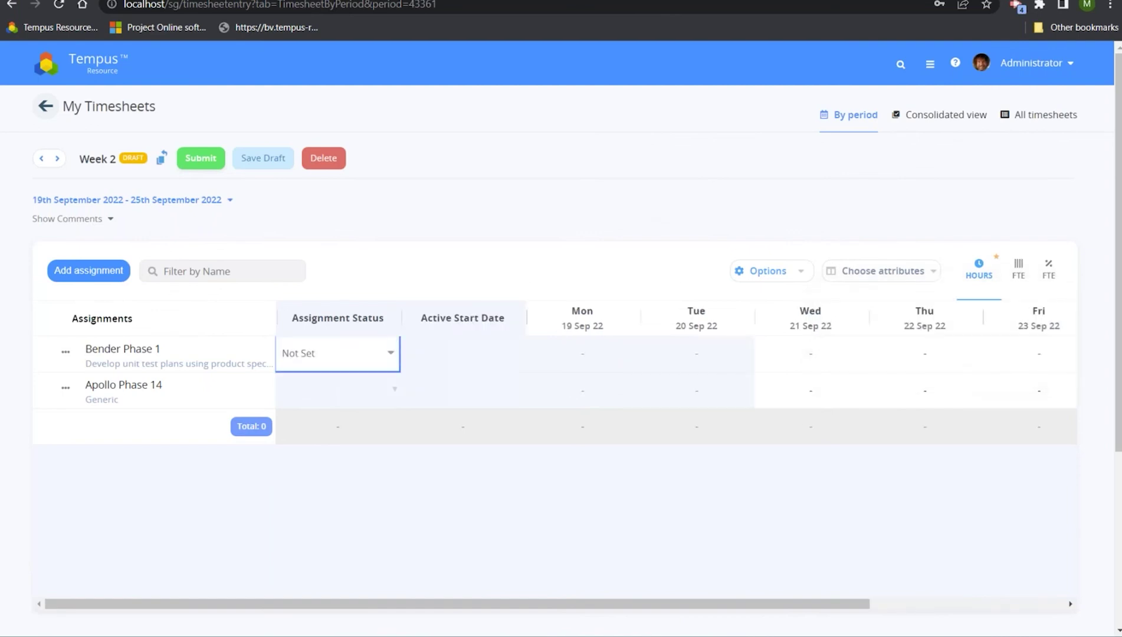
click(336, 403)
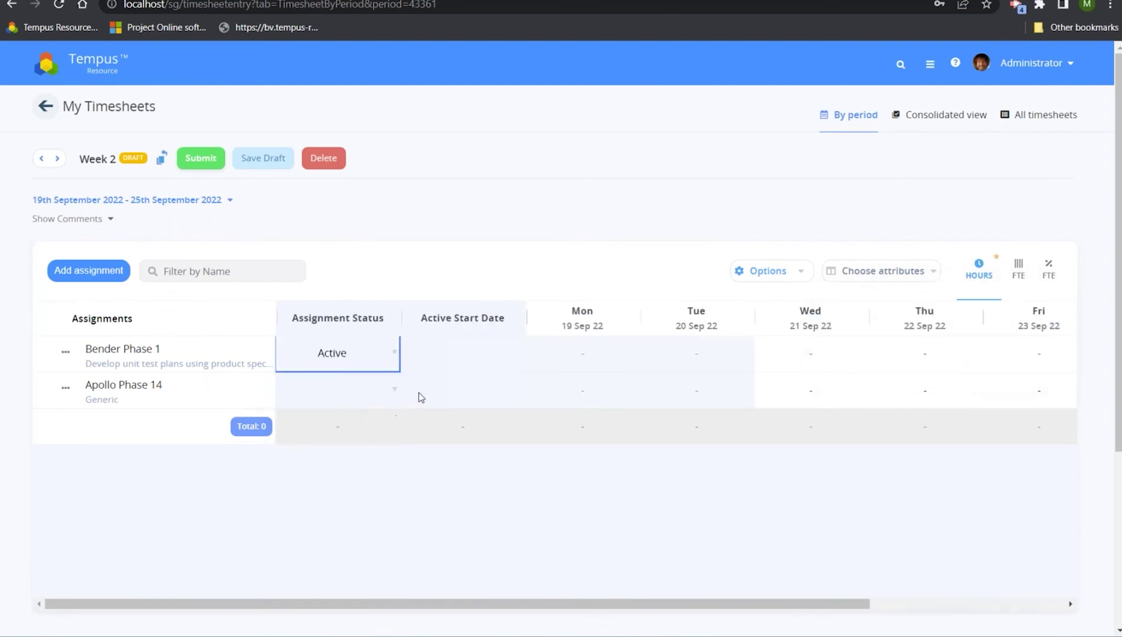
click(472, 365)
click(546, 455)
click(824, 370)
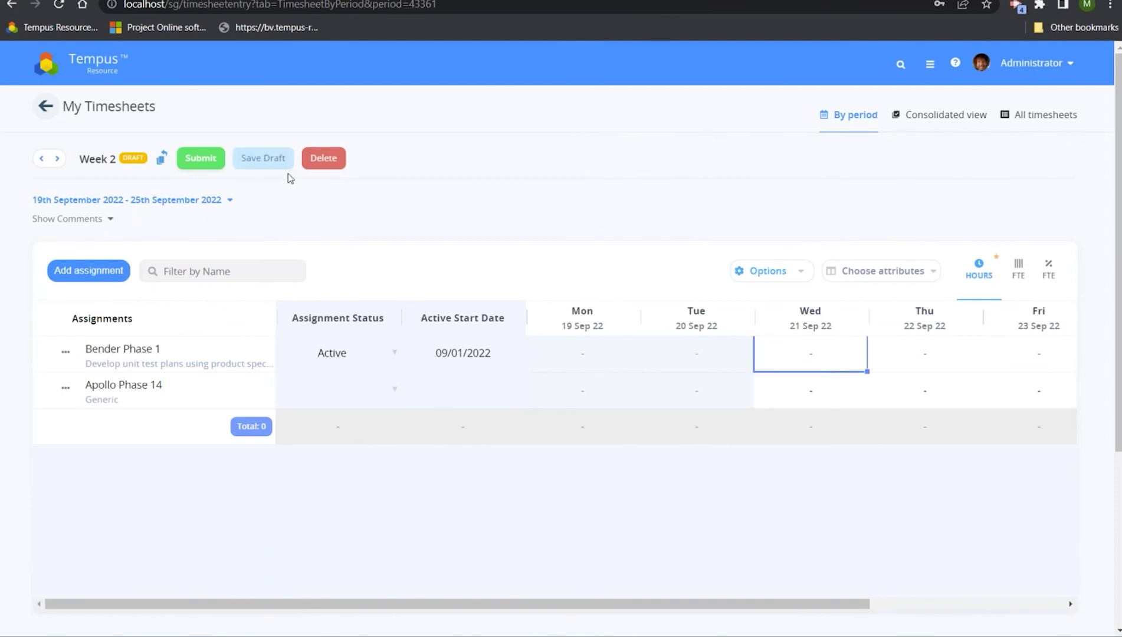
click(201, 161)
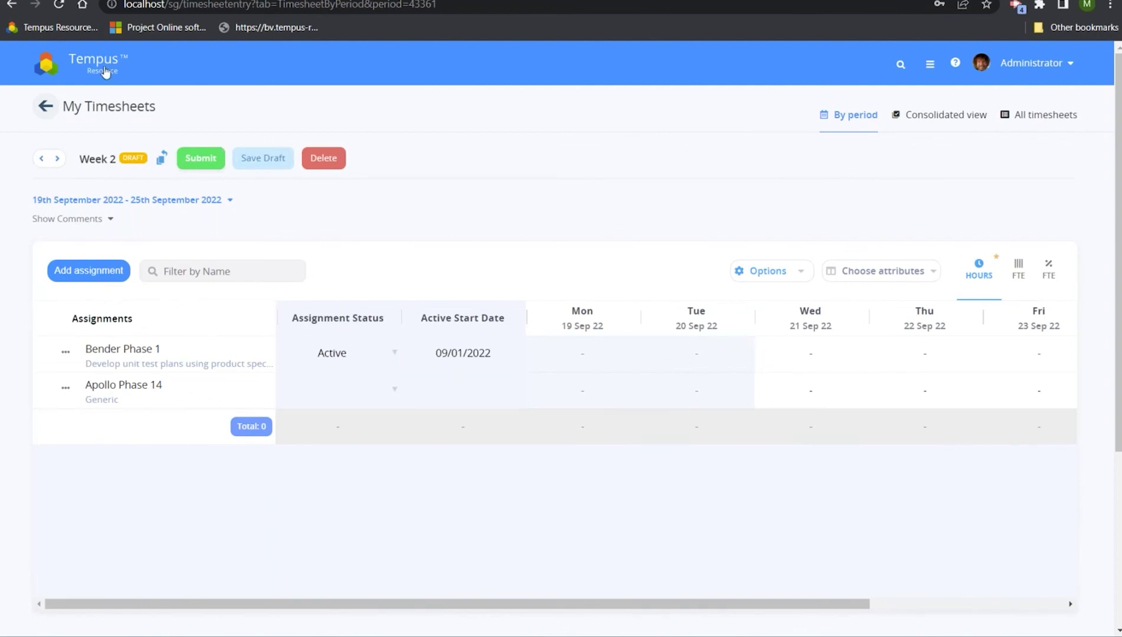
click(111, 76)
click(566, 283)
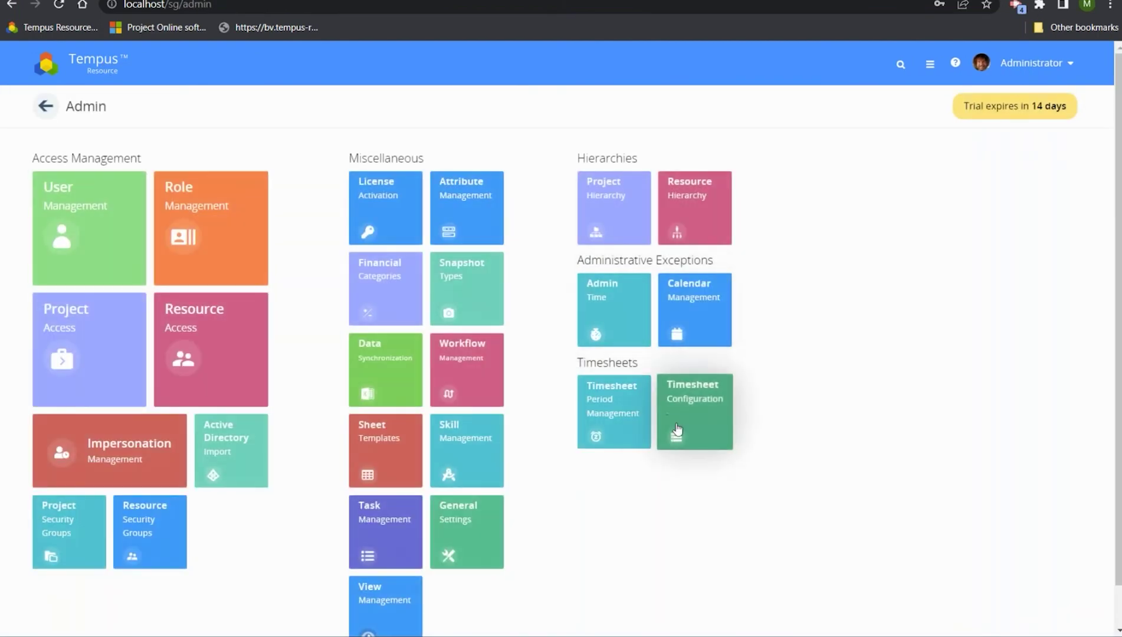
Scroll through the Timesheet Configuration settings, then return to the home dashboard.
click(672, 431)
scroll(195, 425, down, 10)
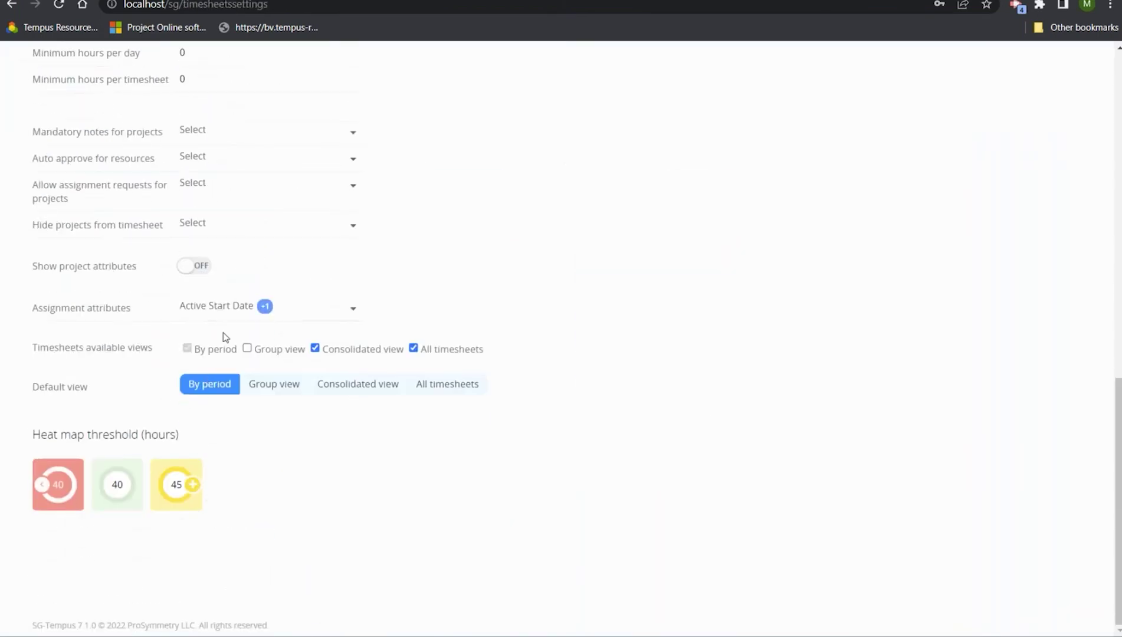
scroll(191, 357, up, 3)
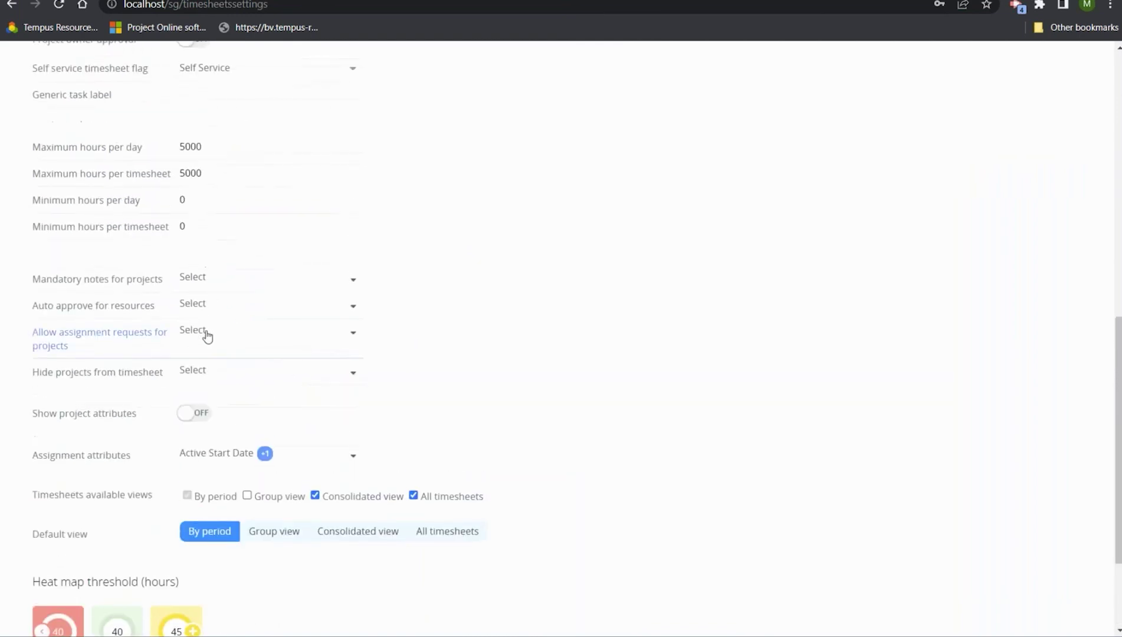
scroll(204, 337, up, 3)
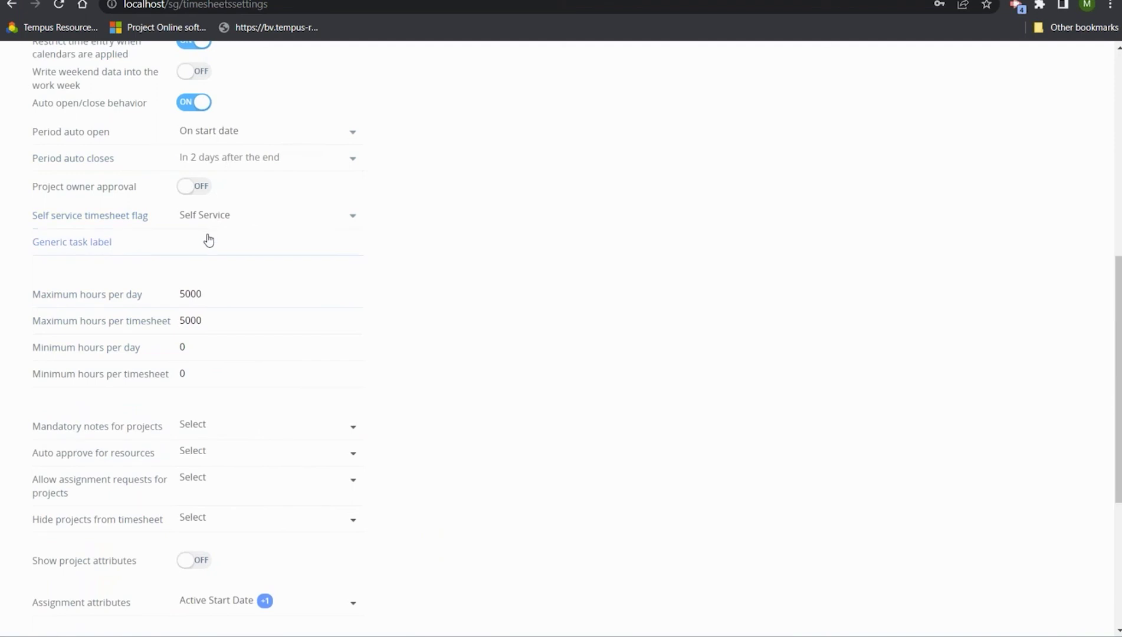
scroll(213, 245, up, 3)
scroll(221, 247, down, 4)
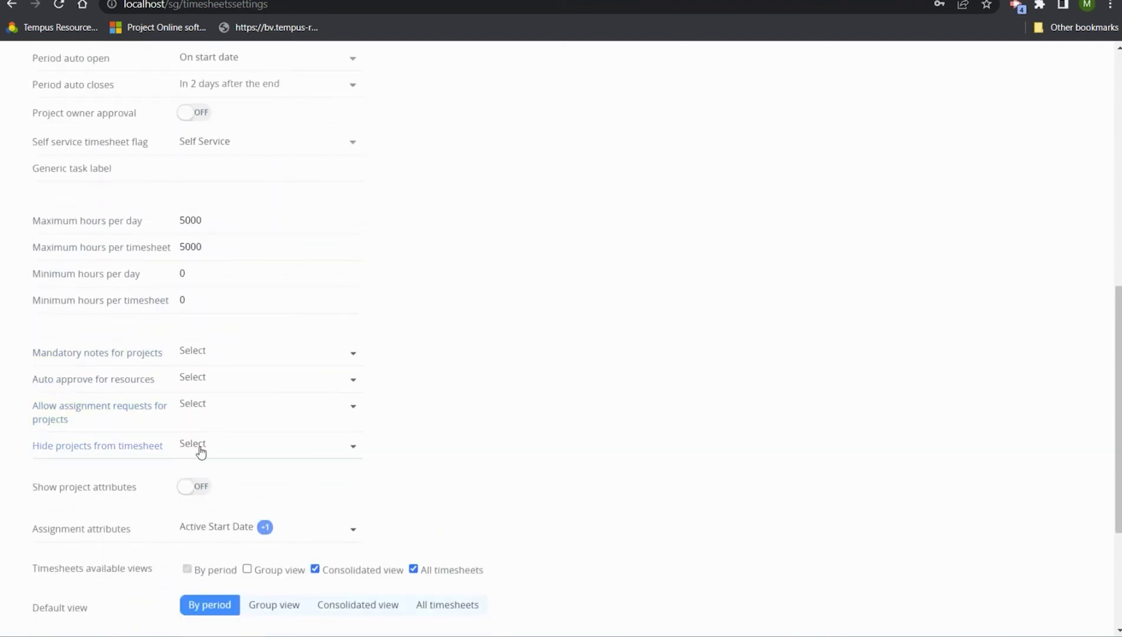
scroll(201, 451, down, 3)
scroll(202, 354, up, 10)
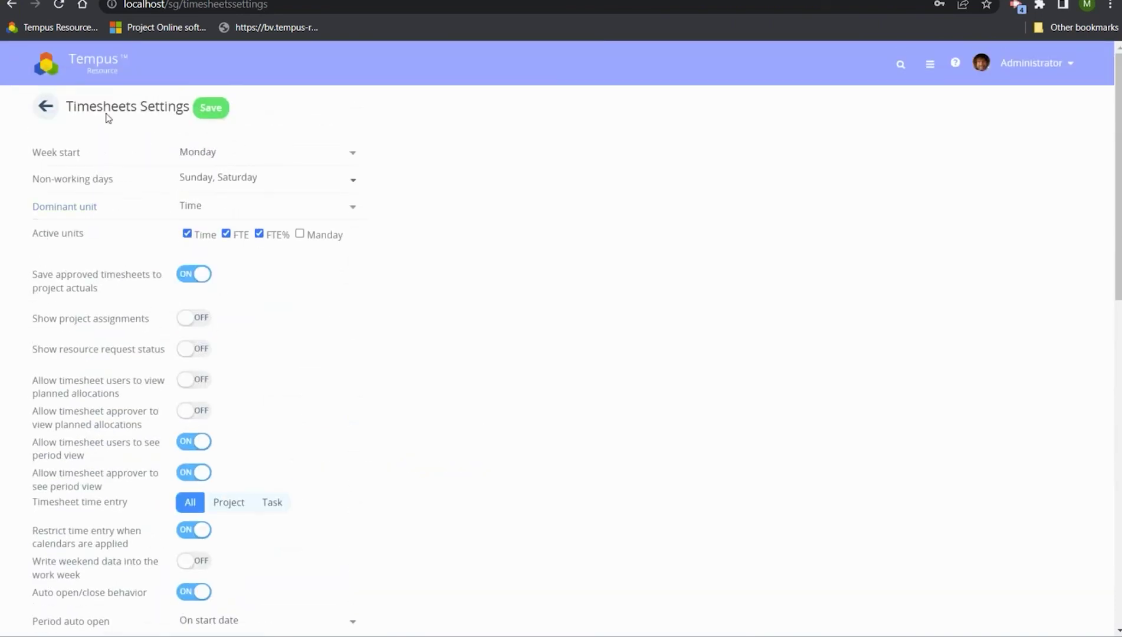
click(92, 73)
Search resources for 'admin', inspect the Administrator record, then open My Timesheets.
click(206, 256)
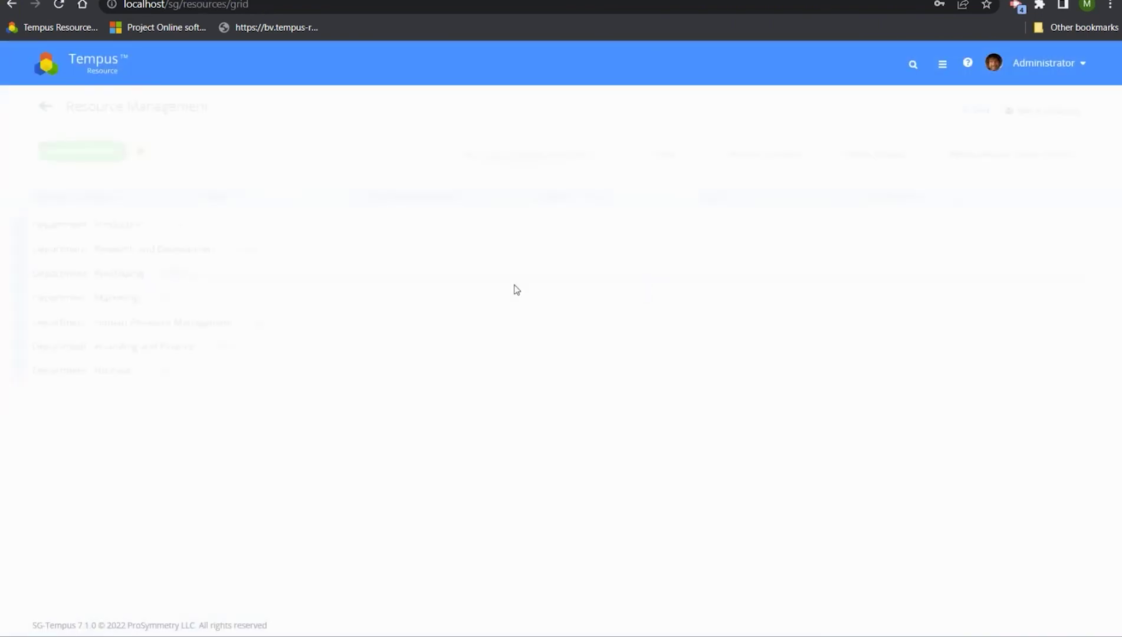
click(602, 155)
text(admin)
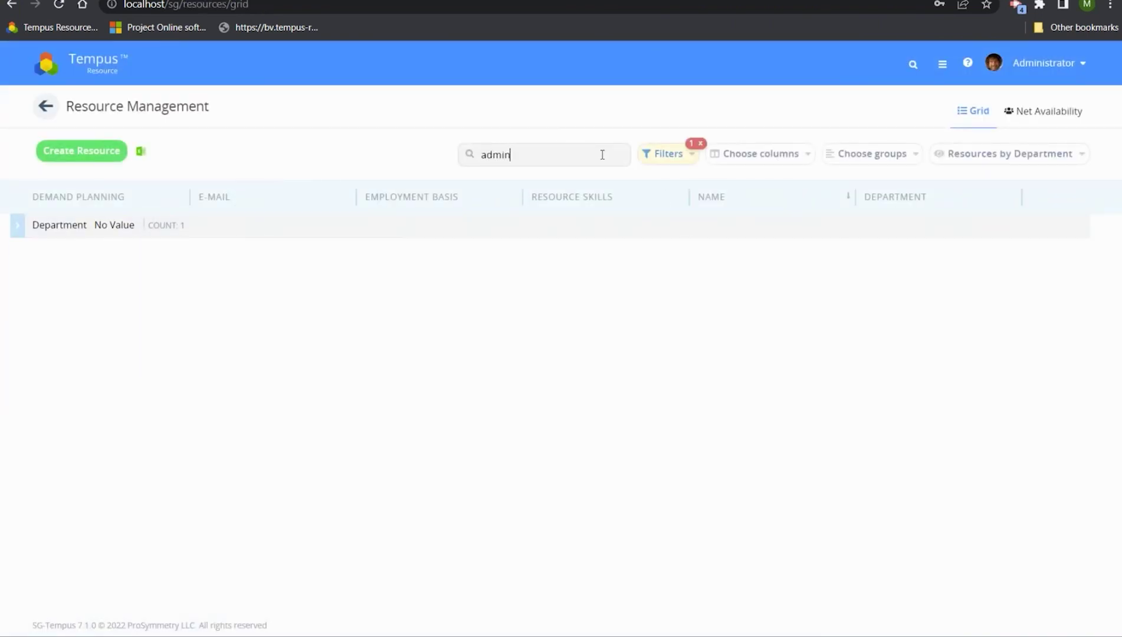
click(135, 227)
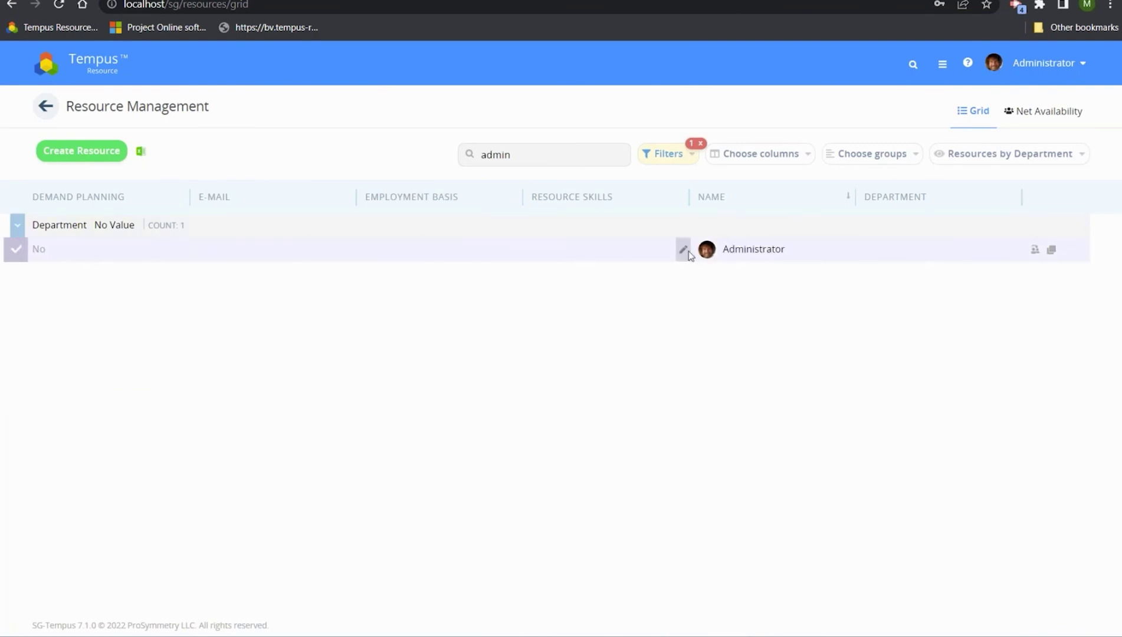
click(683, 249)
scroll(295, 334, down, 5)
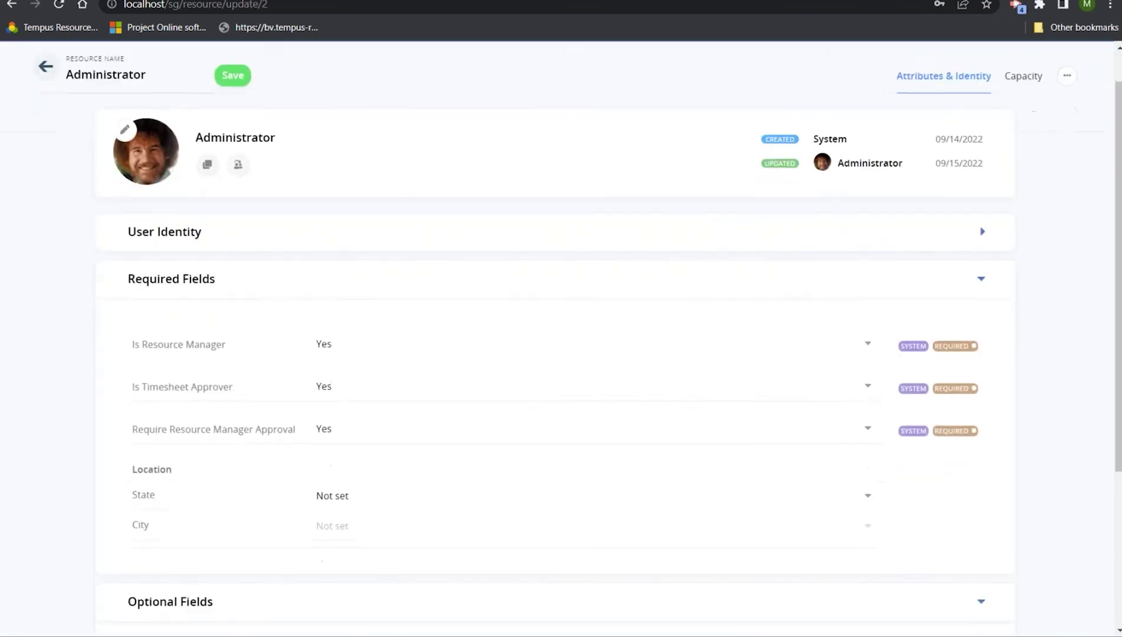
scroll(295, 354, up, 10)
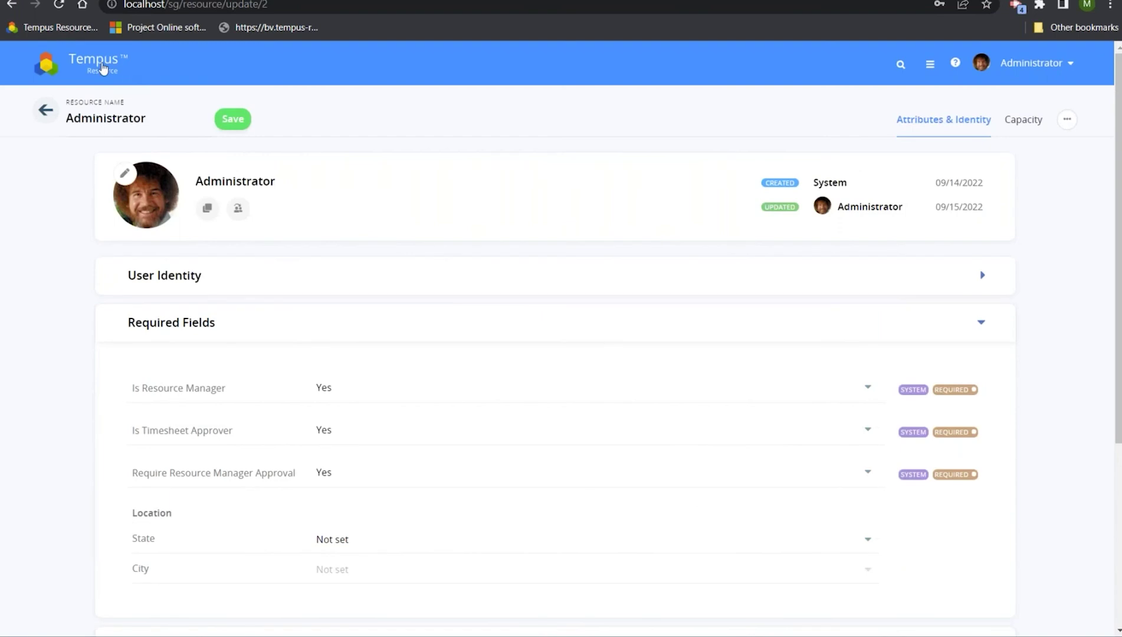
click(104, 69)
click(418, 362)
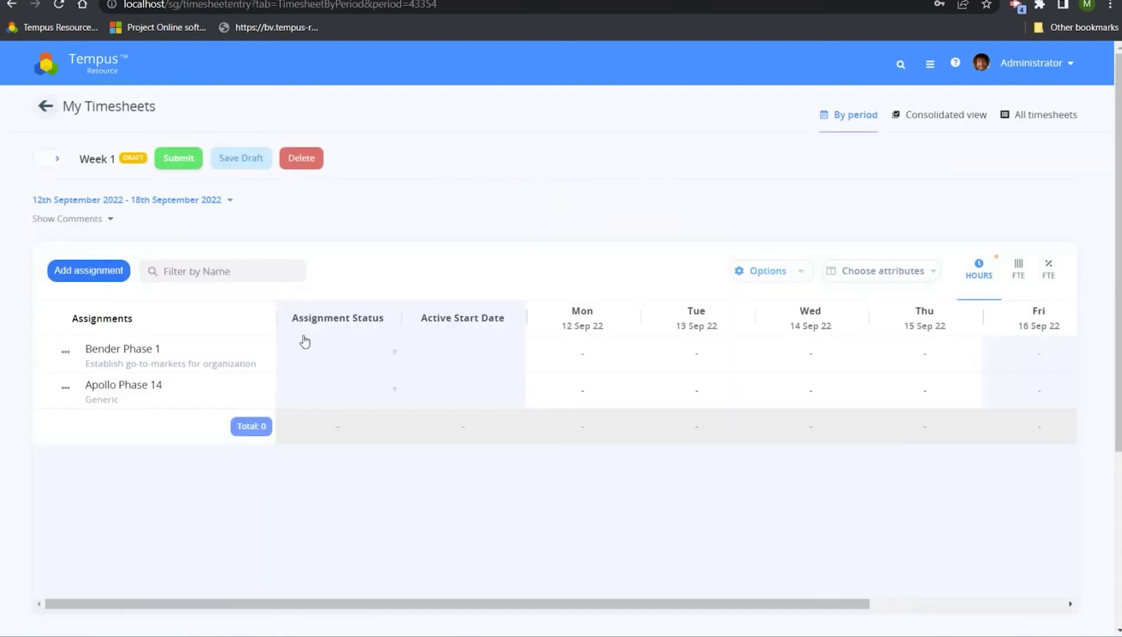
Enter 4 hours for Bender Phase 1 on Wed, Thu and Fri of Week 2 and submit it.
click(57, 158)
click(811, 358)
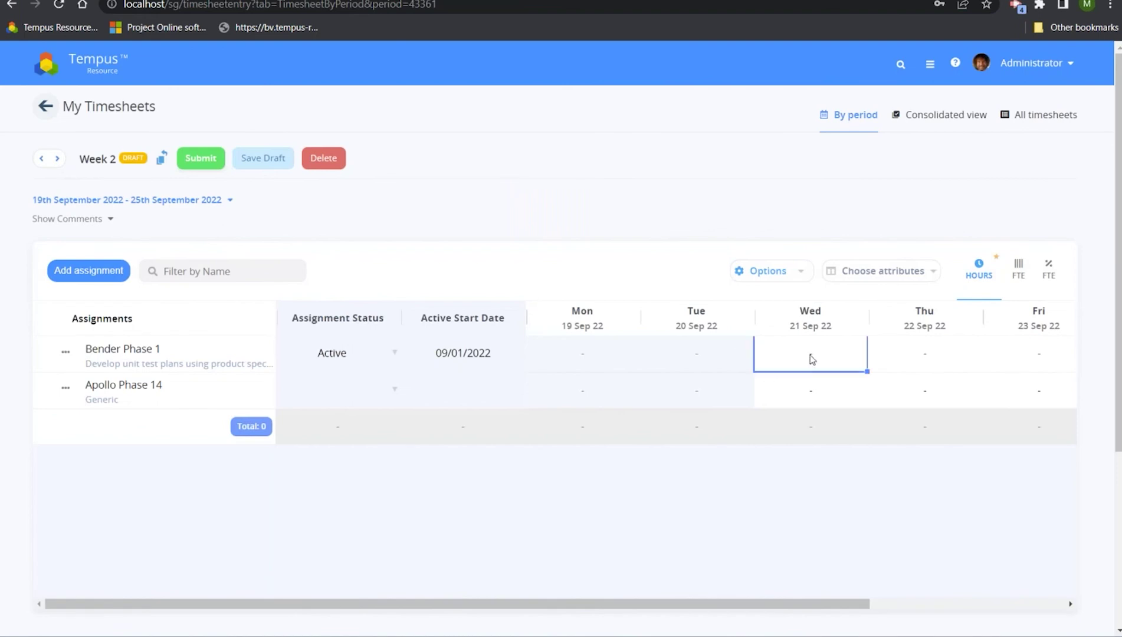
text(4)
key(Tab)
text(4)
key(Tab)
text(4)
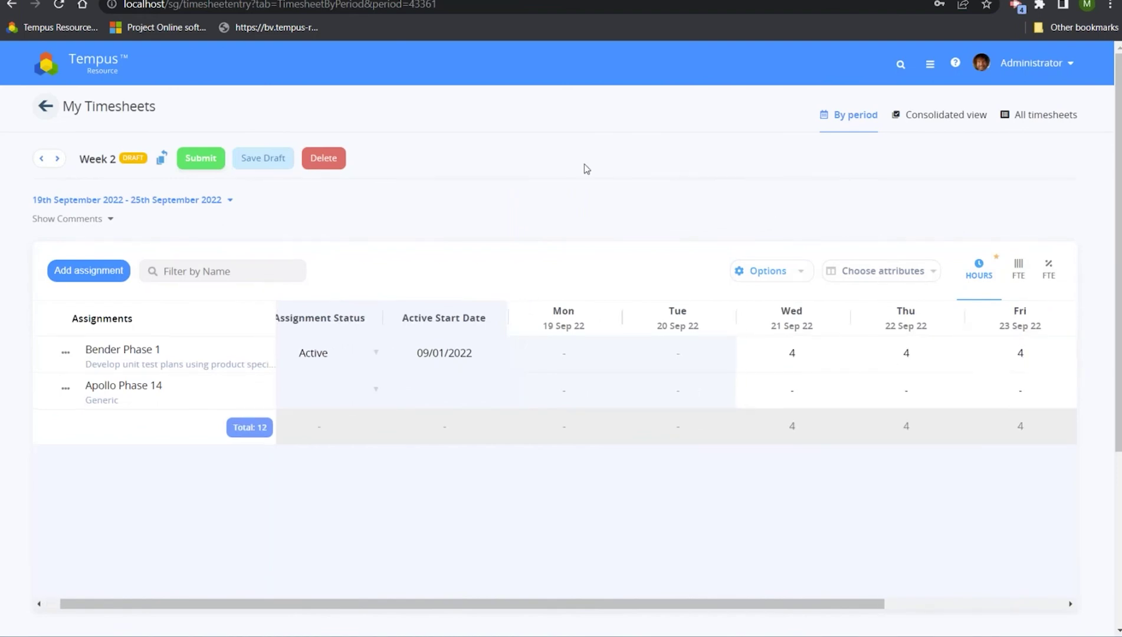
click(201, 159)
click(339, 361)
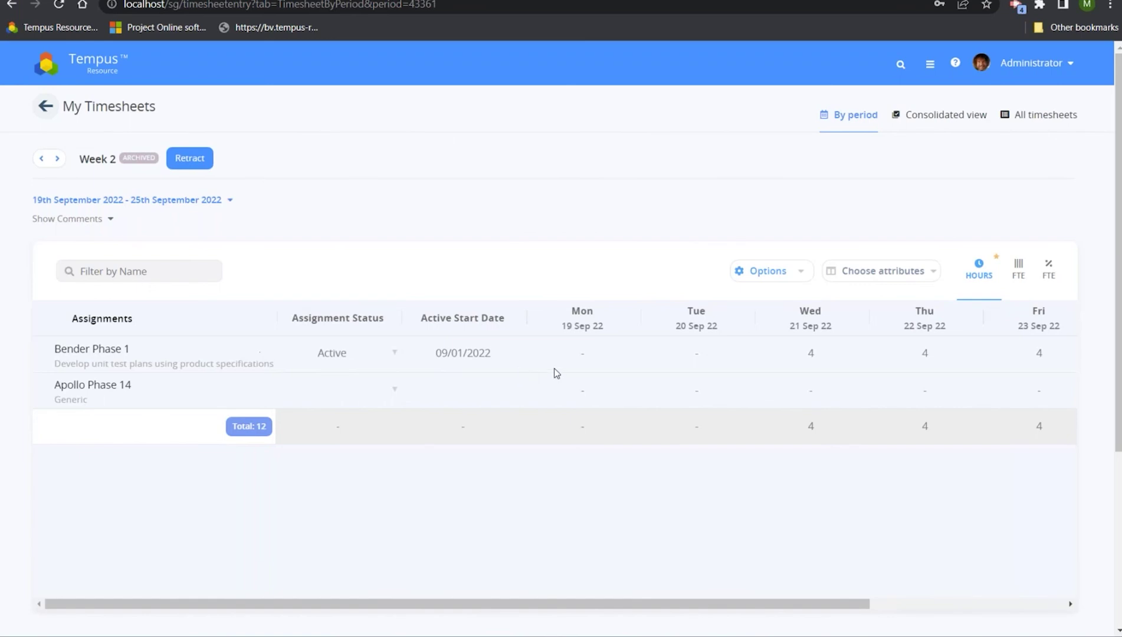
Search Project Management for 'bender phas'.
click(98, 62)
click(132, 211)
text(bender phas)
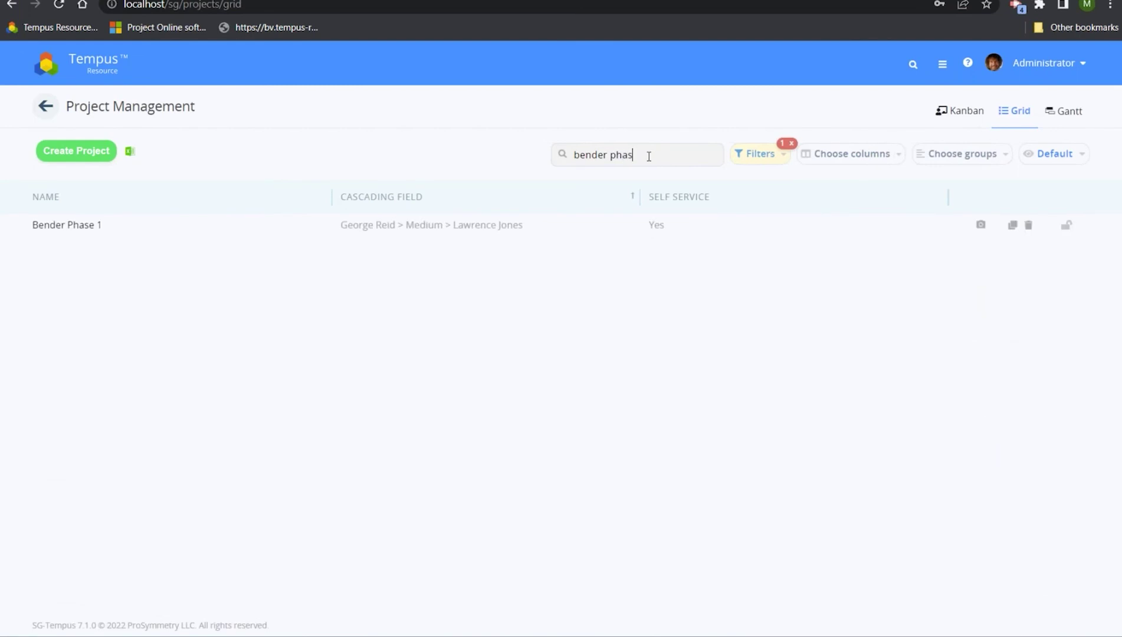
Add Active Start/End Date, Assignment Status and Priority columns to Bender Phase 1's allocations; expand Administrator.
click(48, 224)
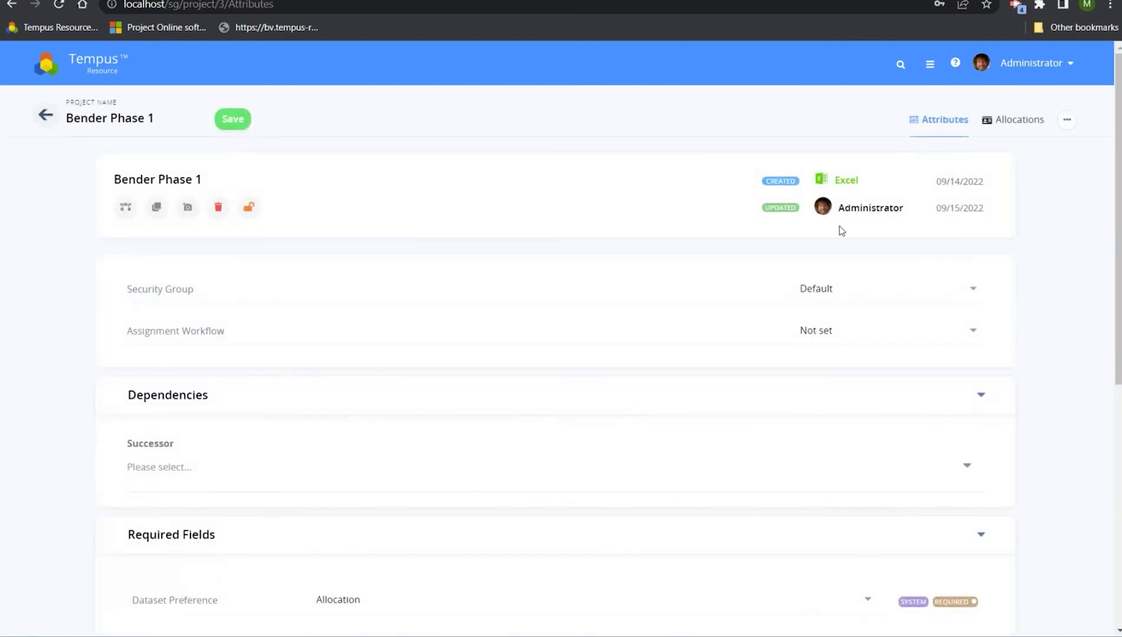
click(1021, 118)
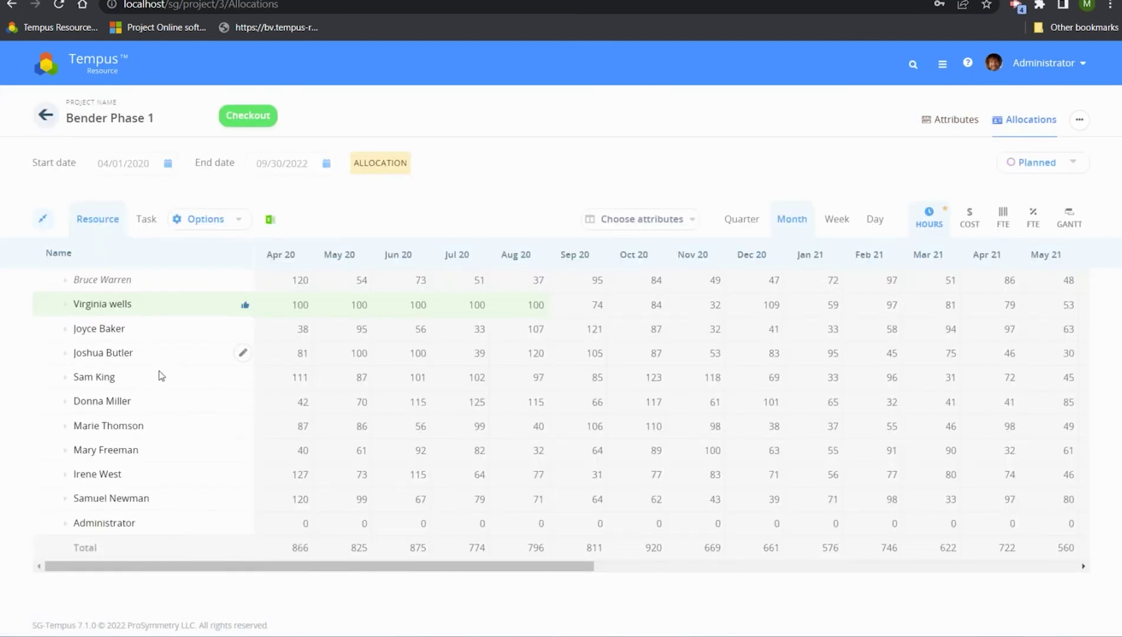
click(675, 218)
click(646, 281)
click(643, 302)
click(642, 324)
click(619, 346)
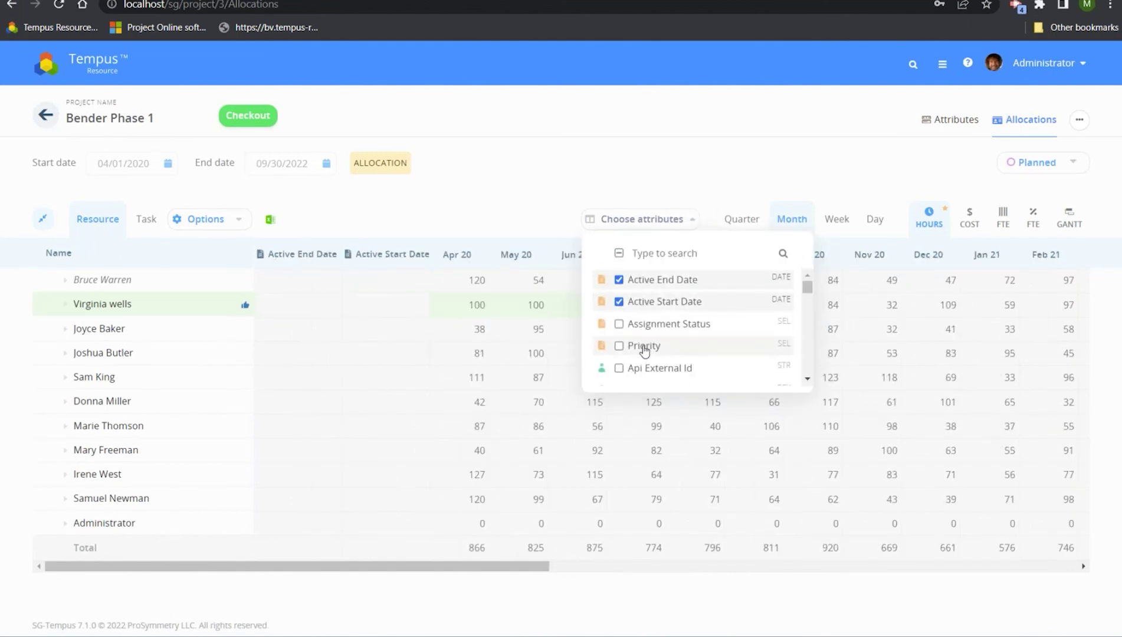
click(136, 524)
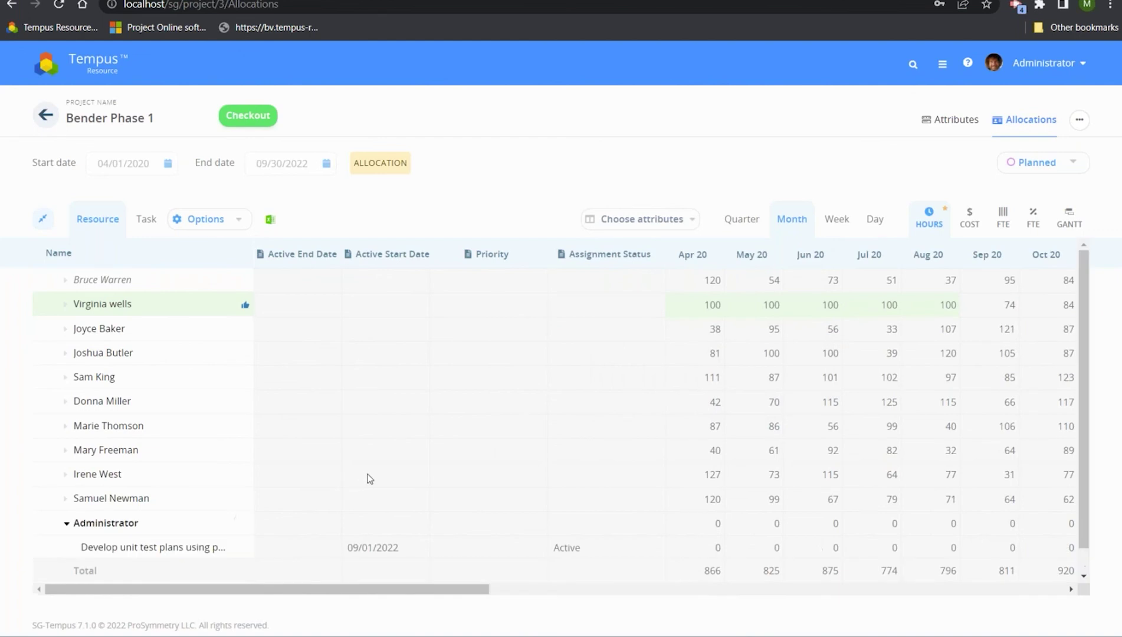
scroll(398, 468, down, 1)
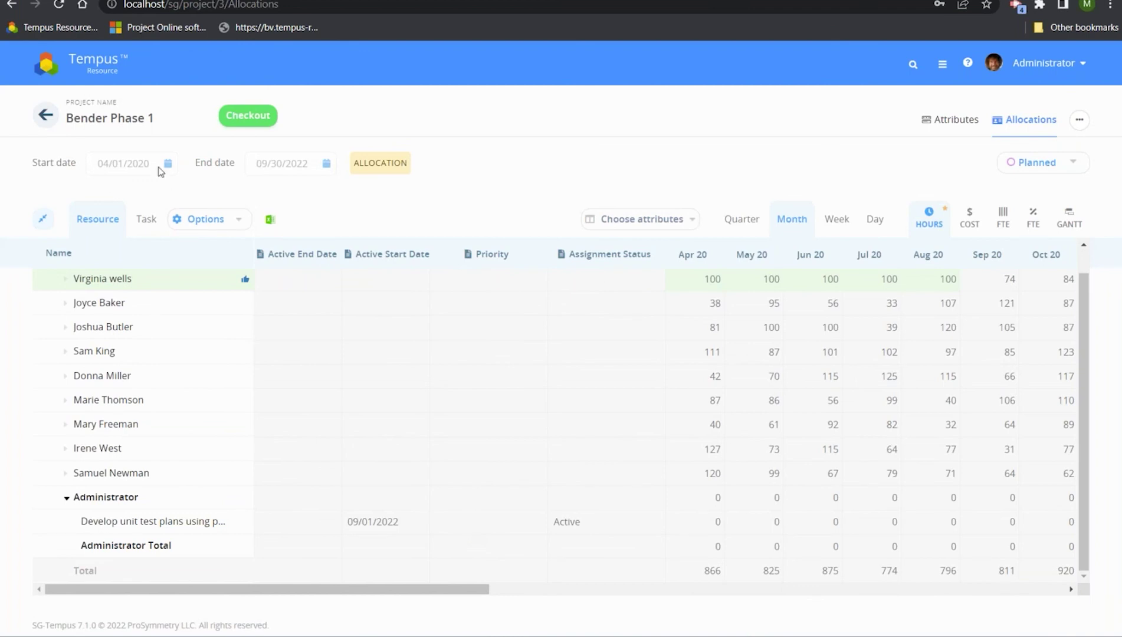
click(98, 73)
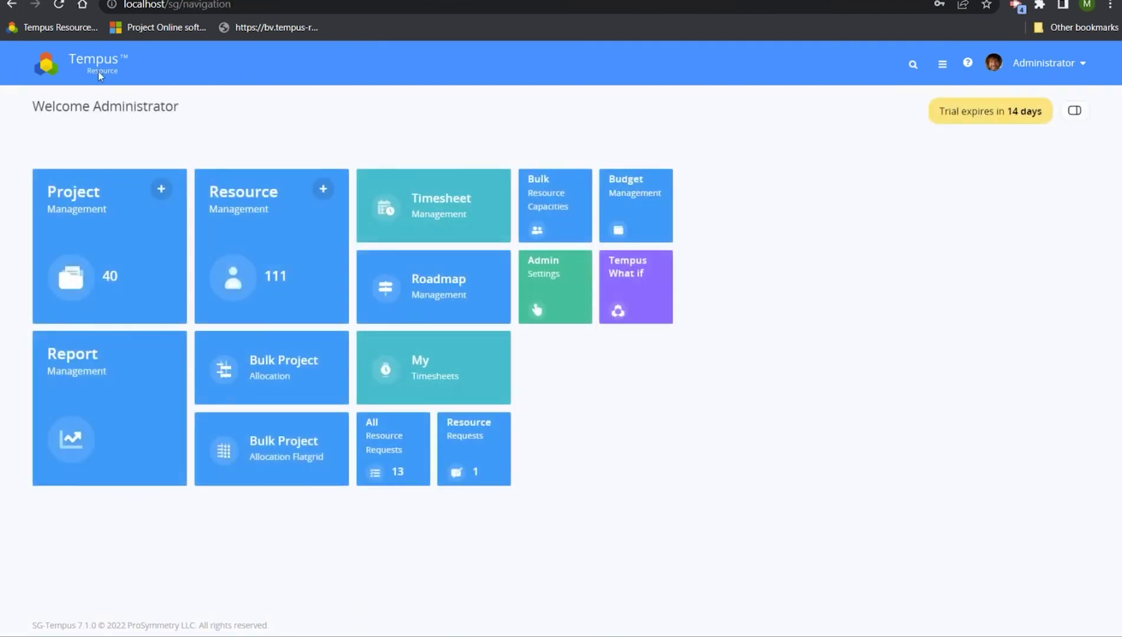
Change Test Roadmap's data order to Name and open the roadmap for editing.
click(428, 284)
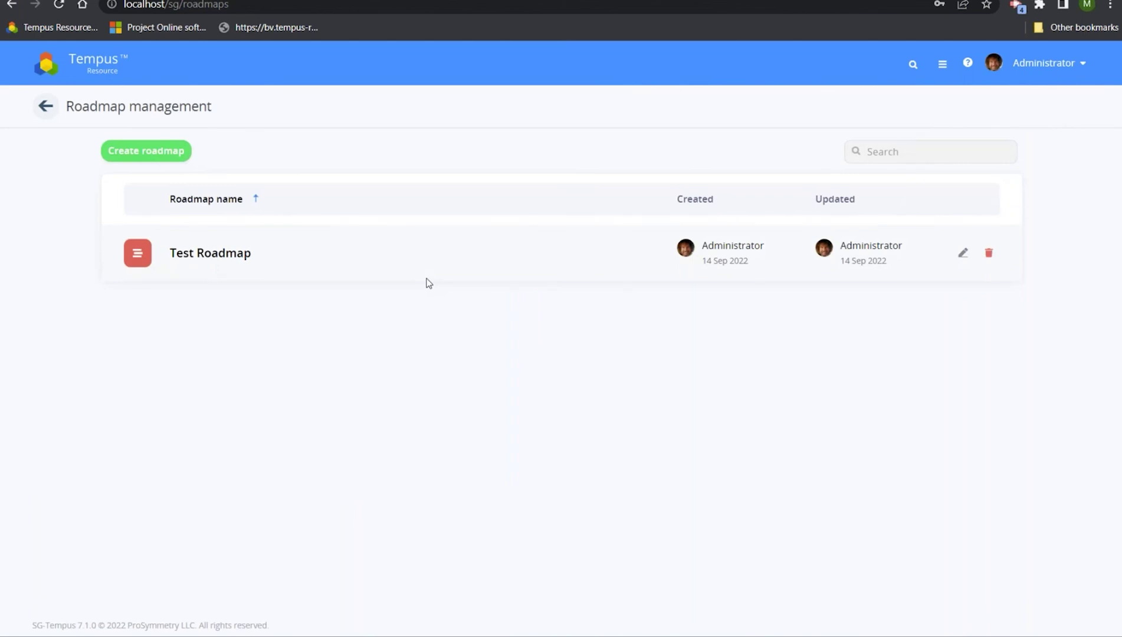
click(210, 255)
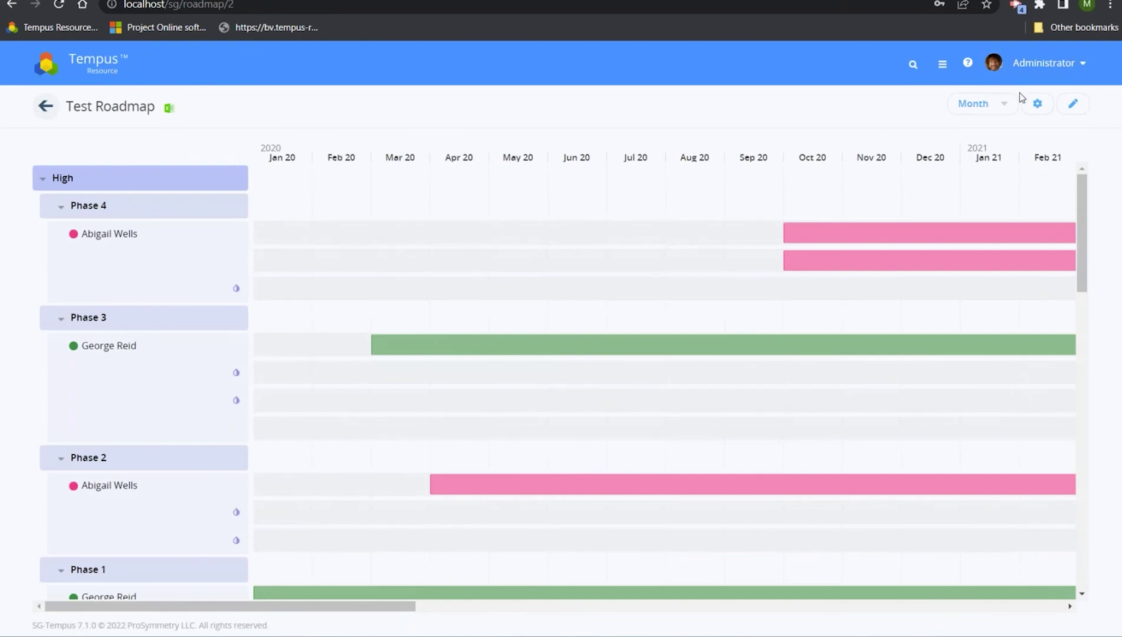
click(1037, 108)
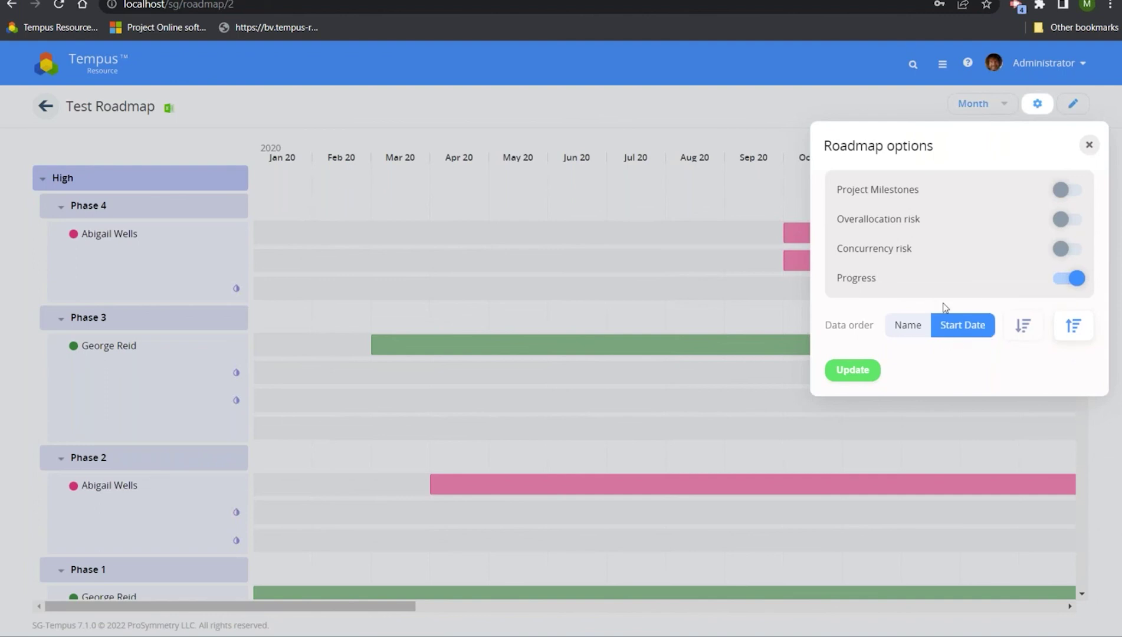
click(929, 333)
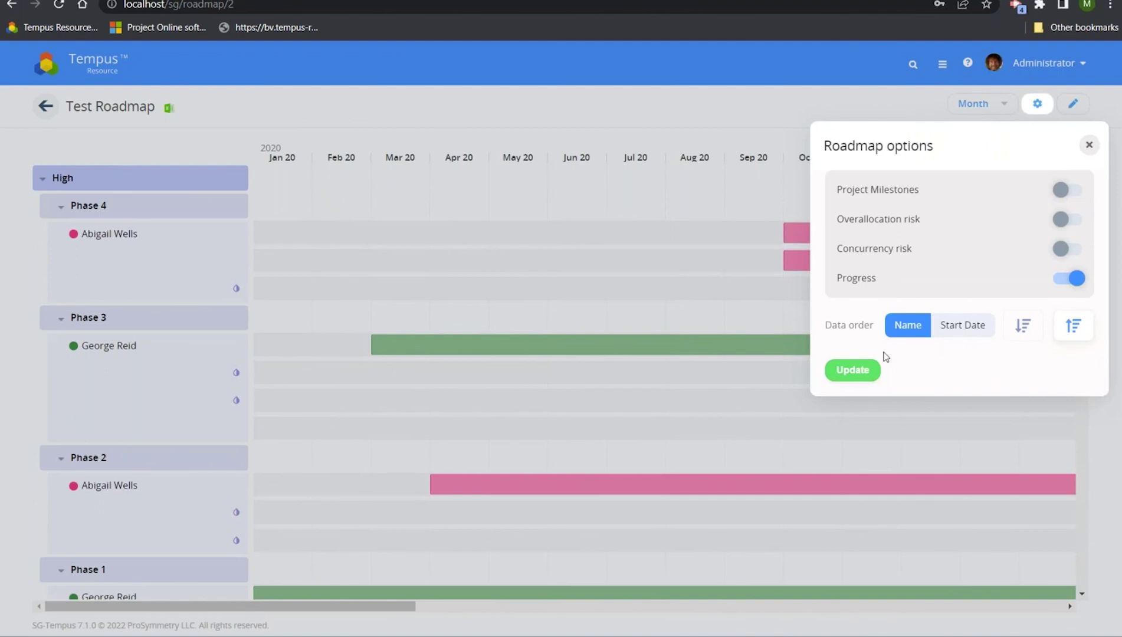
click(863, 372)
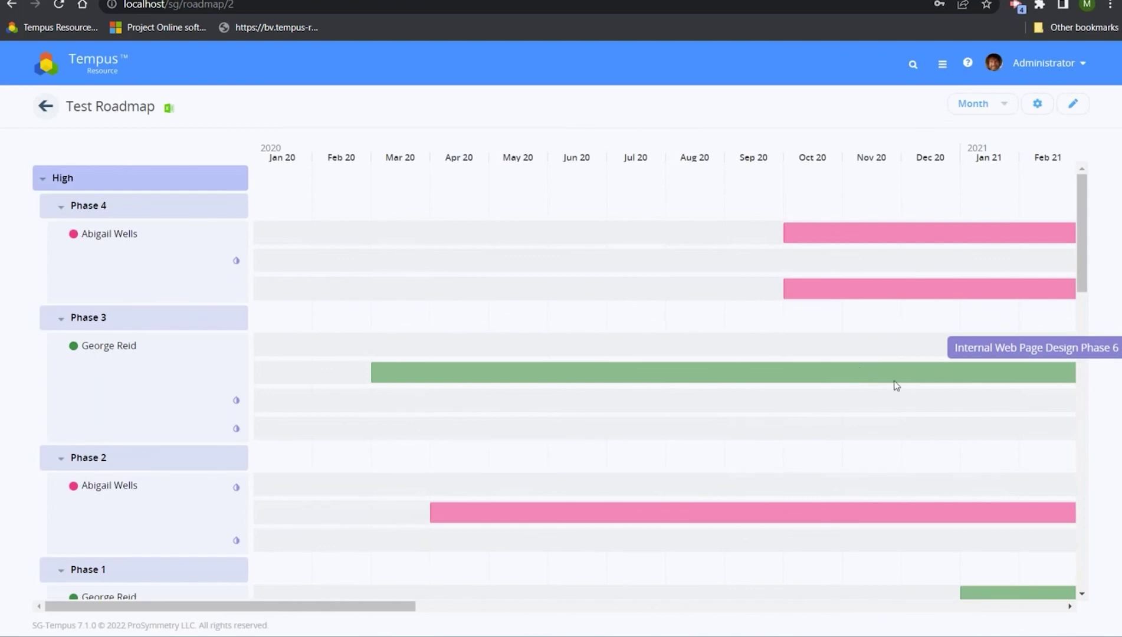
click(1073, 105)
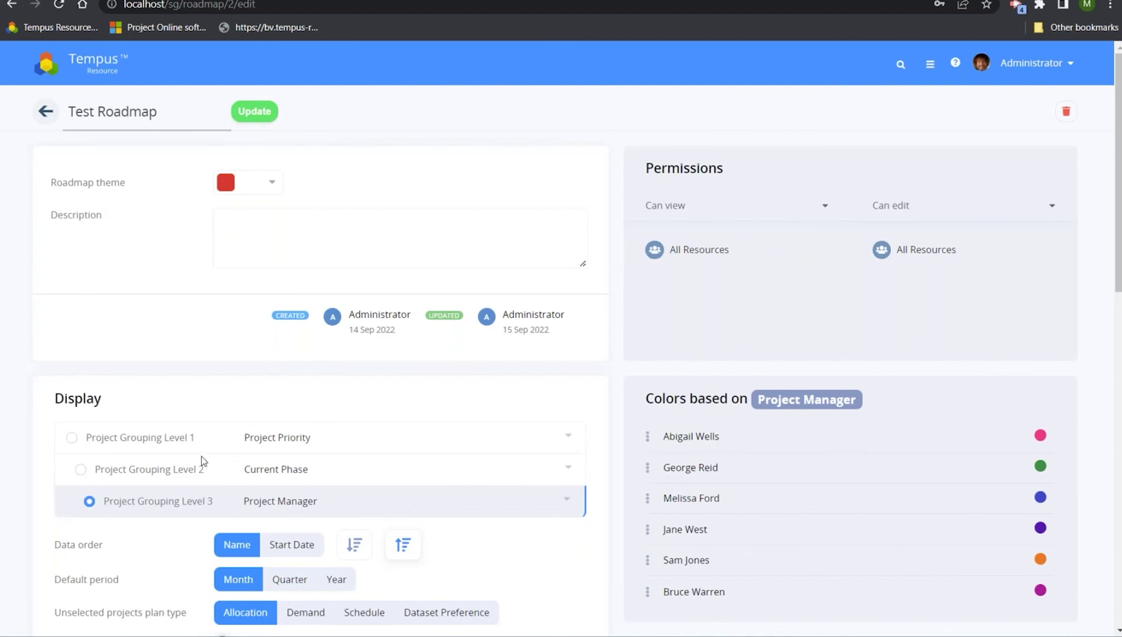
Reorder the Project Priority members to Low, Medium, High in the Test Roadmap.
scroll(200, 460, down, 1)
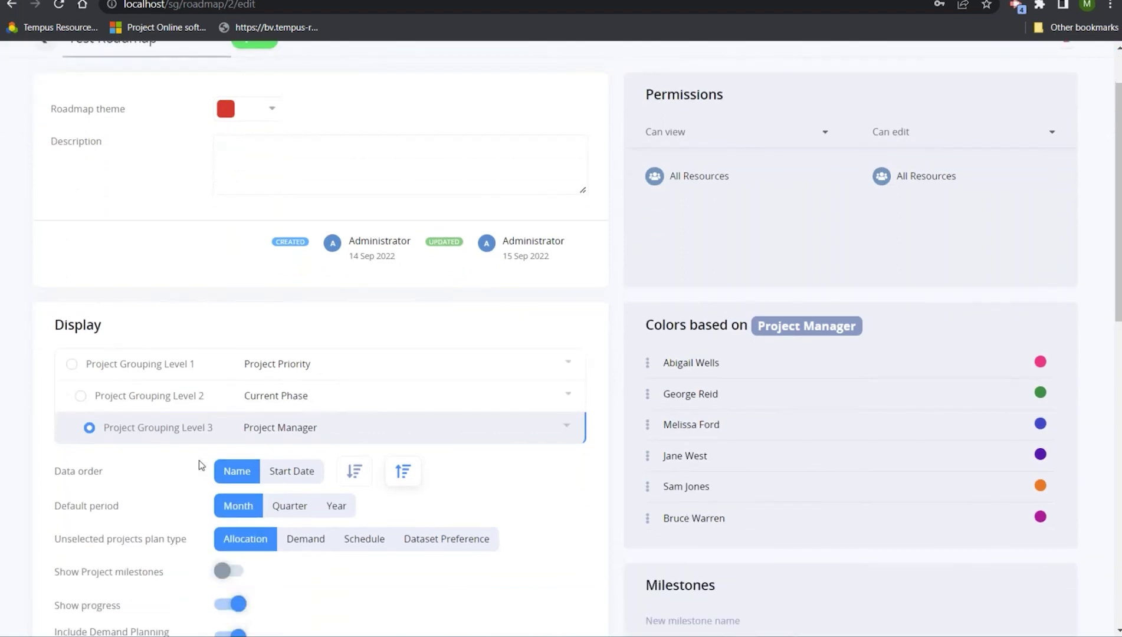
scroll(240, 456, down, 1)
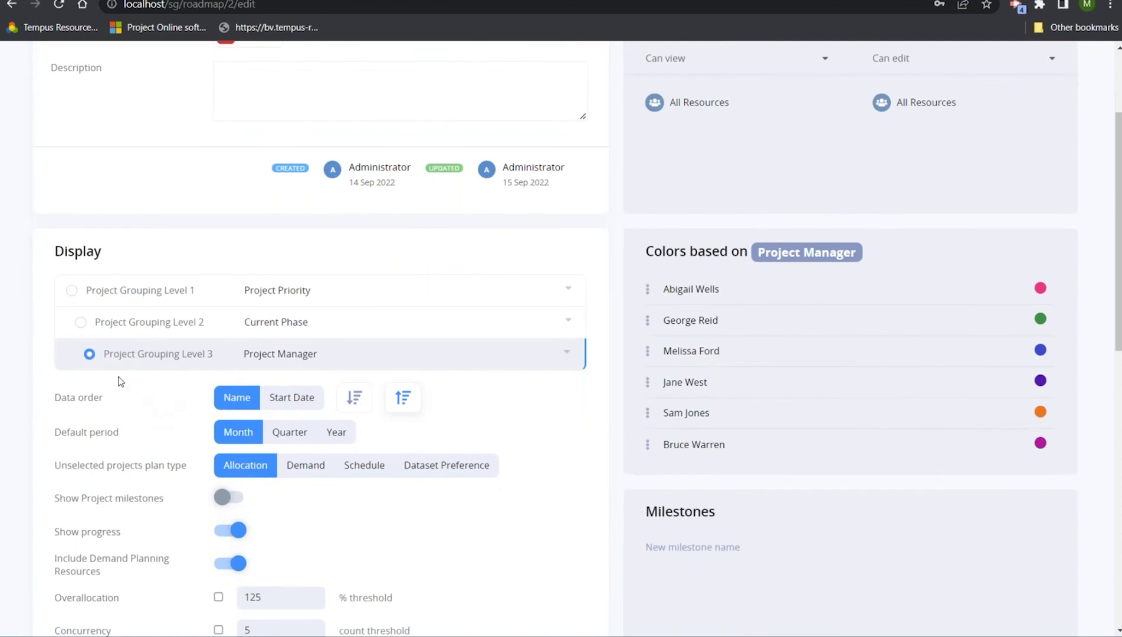
drag(647, 289, 648, 348)
click(250, 295)
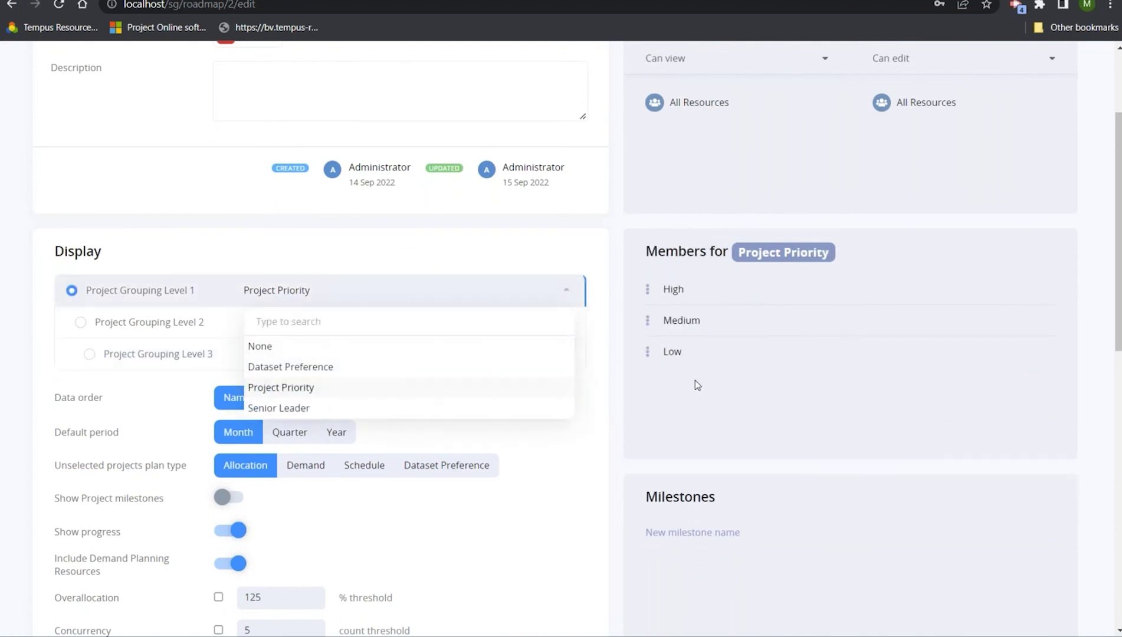
click(644, 352)
drag(648, 351, 651, 289)
drag(648, 352, 651, 321)
Move Phase 1 to the top of the Current Phase members.
click(197, 320)
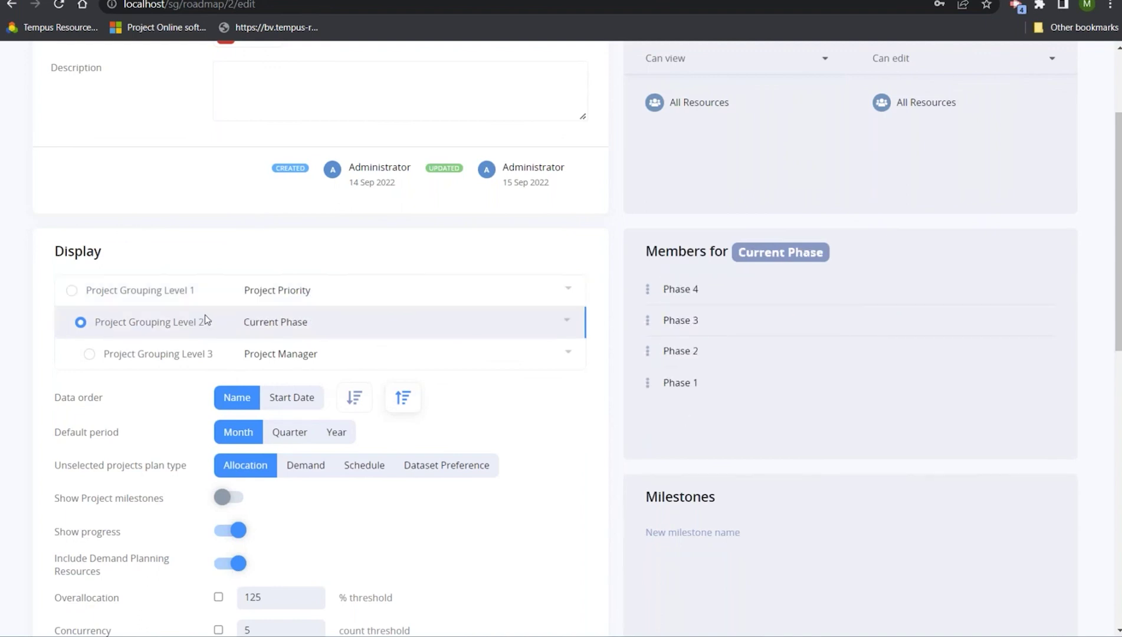
drag(655, 384, 647, 282)
drag(647, 351, 627, 361)
scroll(626, 361, up, 3)
Save the roadmap changes, view the roadmap, and go back to the roadmap management list.
click(260, 111)
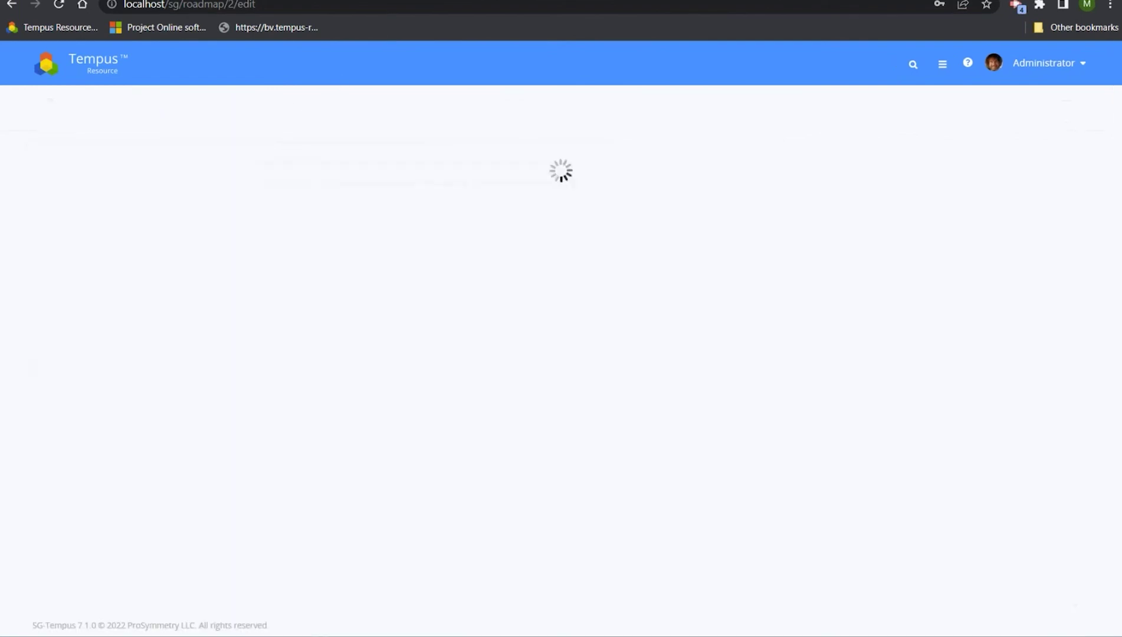
click(44, 114)
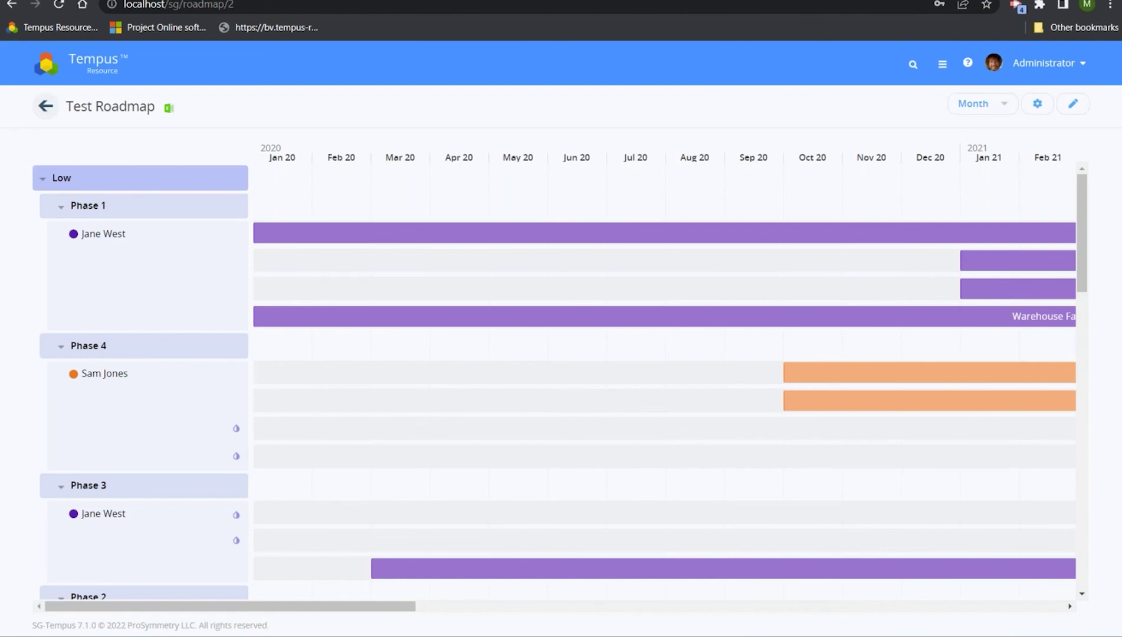
scroll(796, 439, down, 2)
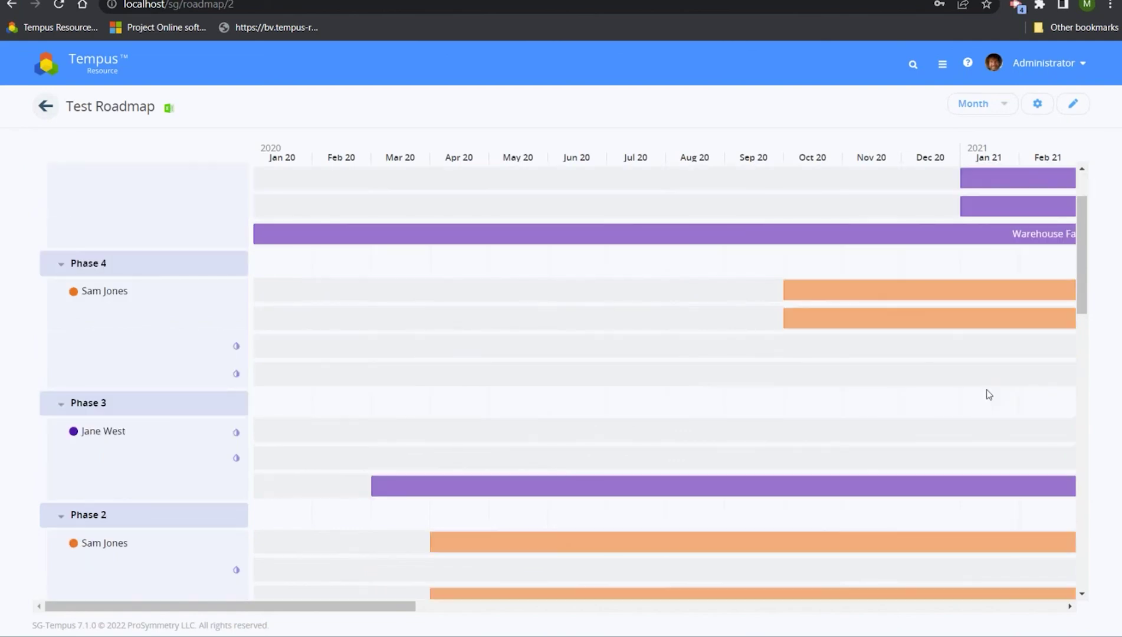
click(46, 106)
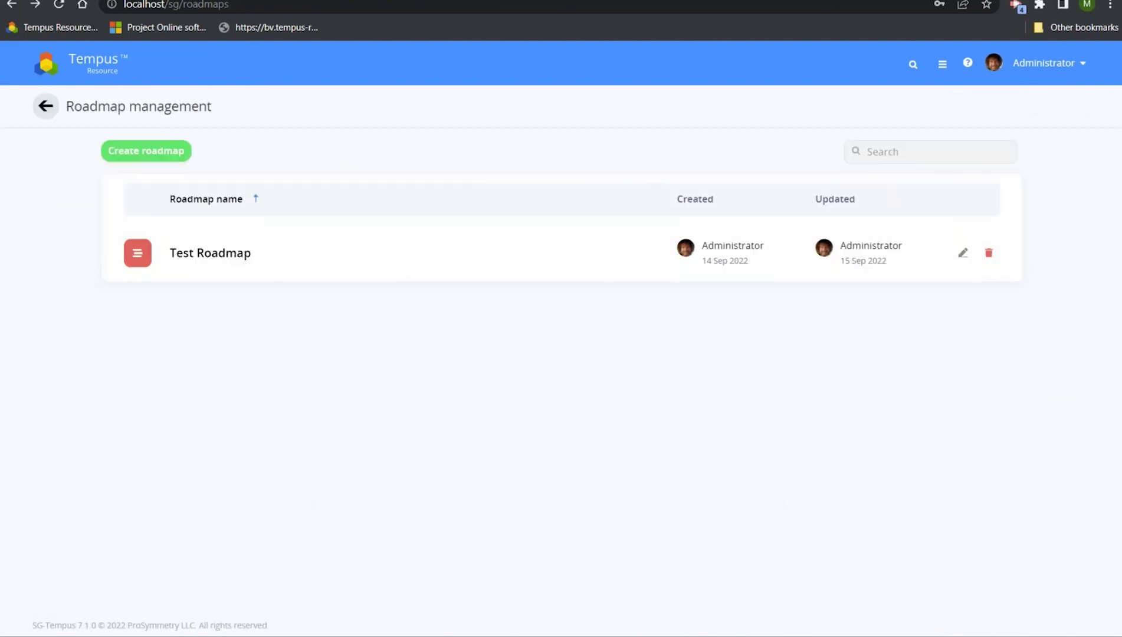
Go to Admin Settings > General Settings and show the Miscellaneous tab.
click(46, 106)
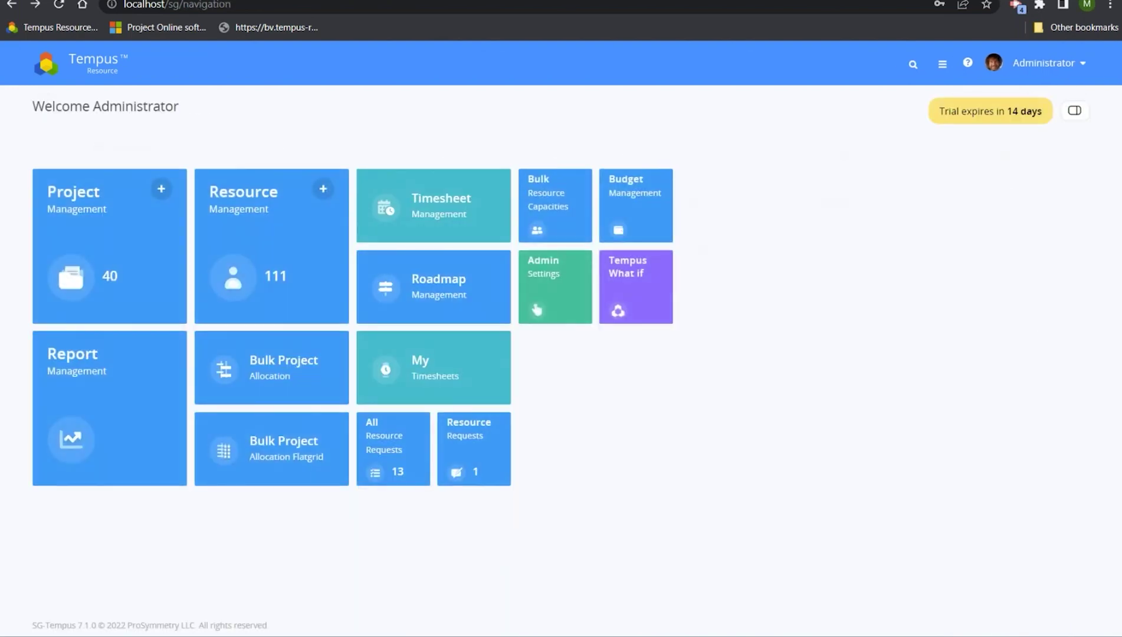
click(537, 307)
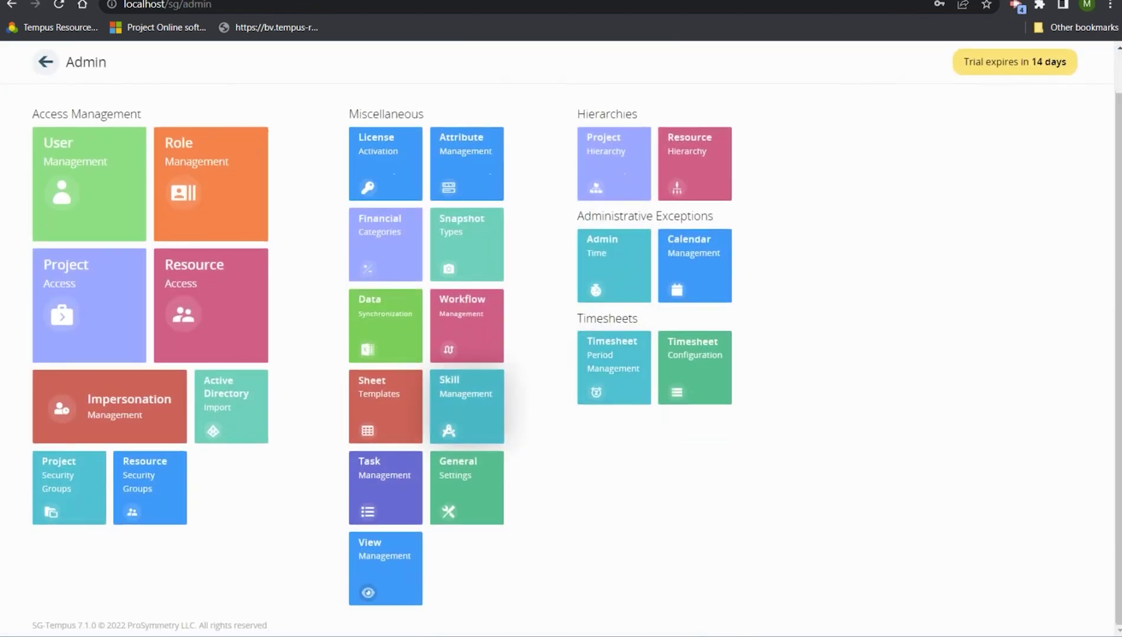
click(463, 500)
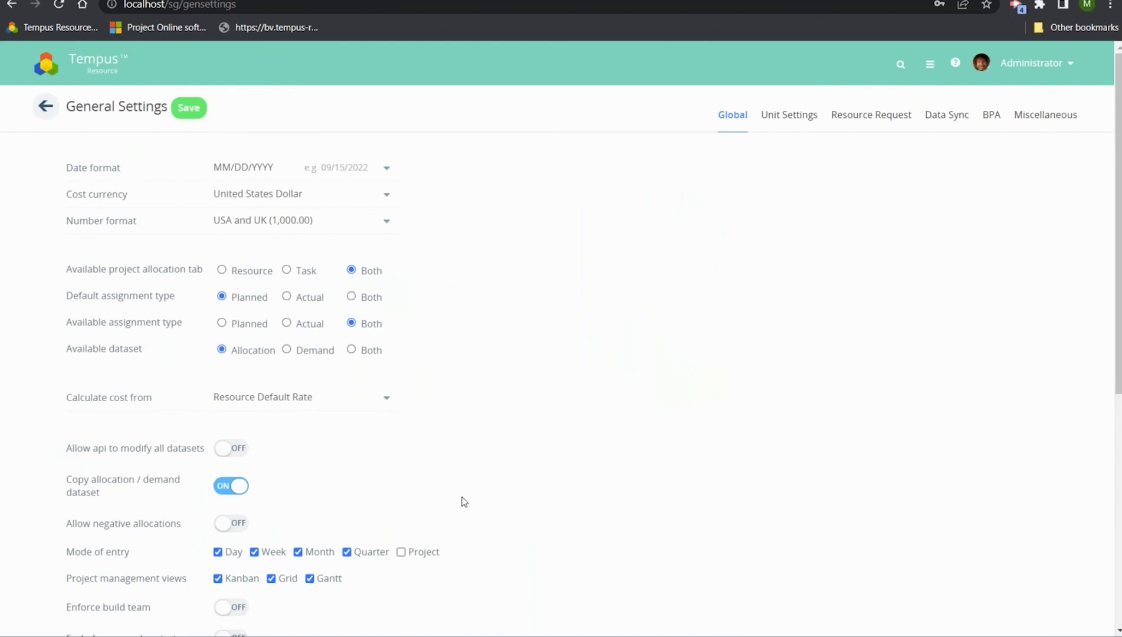
click(1039, 119)
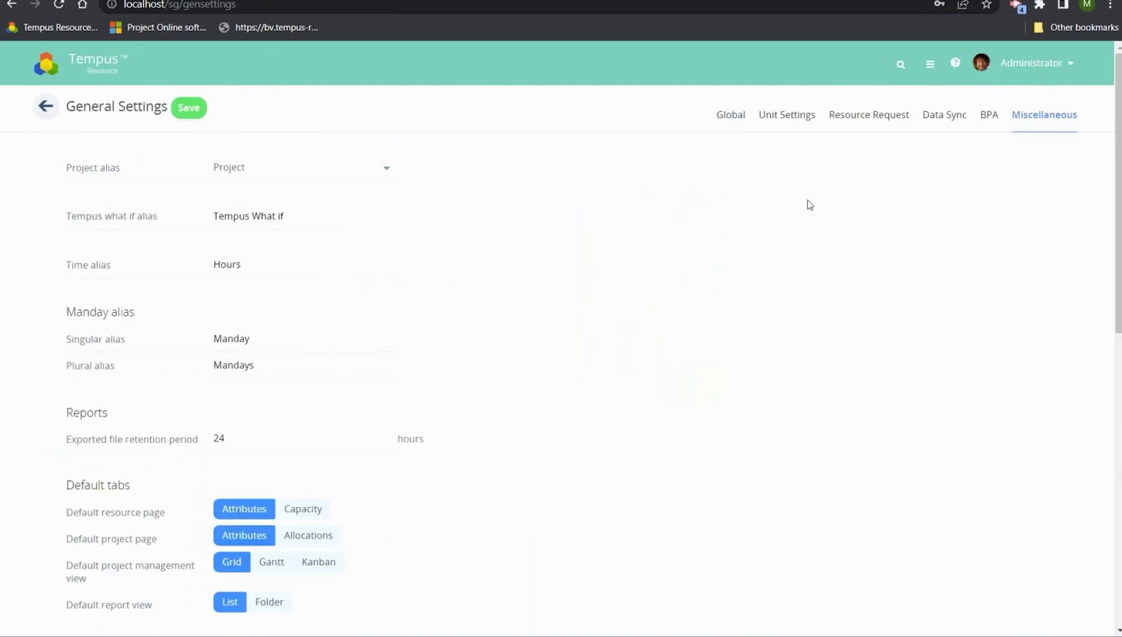
scroll(506, 374, down, 2)
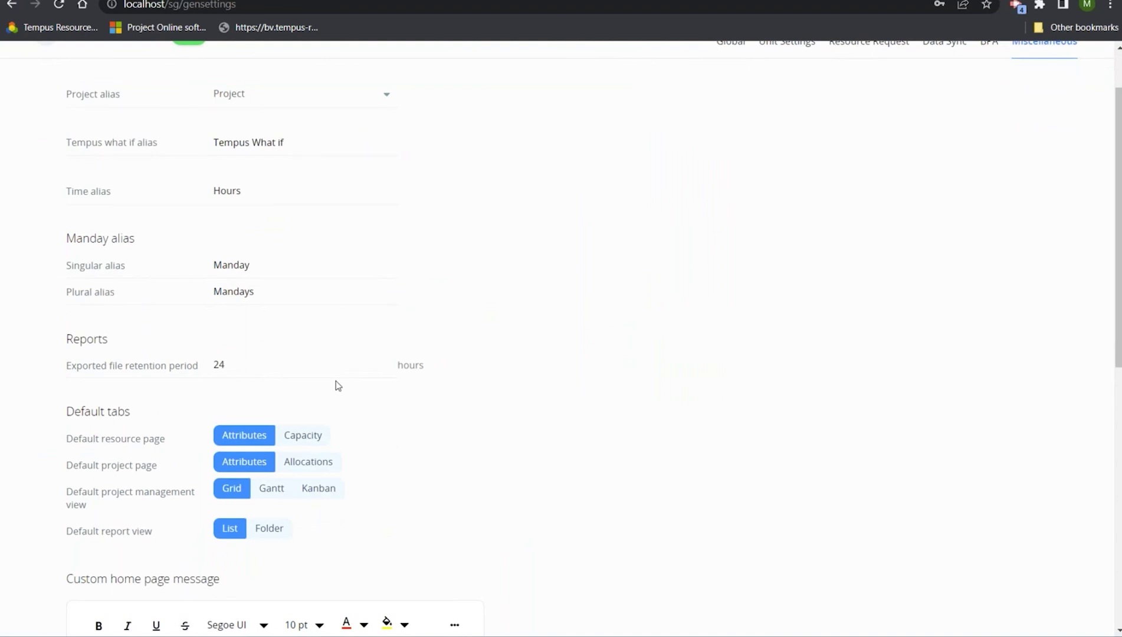
Check the 24-hour exported file retention period, leave it unchanged, and return home.
double_click(218, 364)
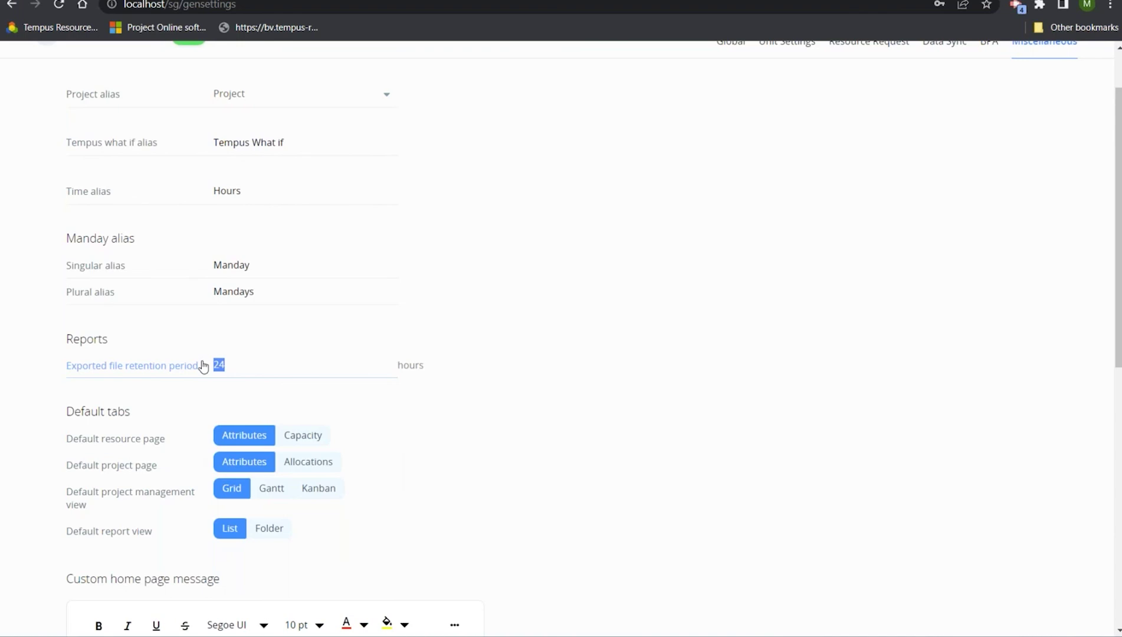
click(654, 394)
scroll(605, 280, up, 2)
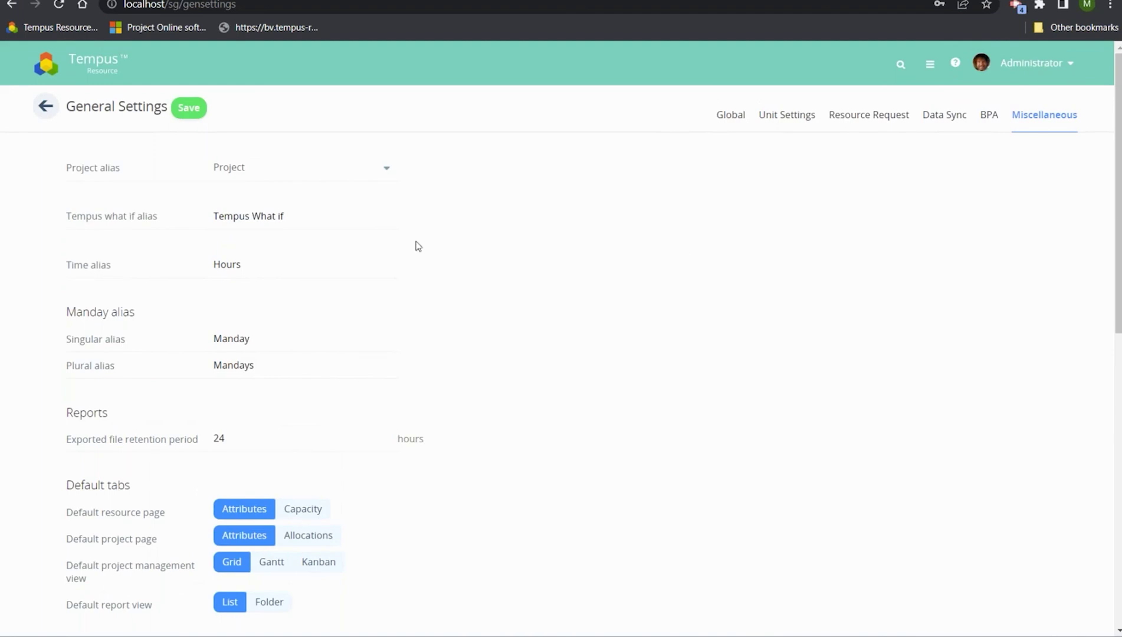
click(102, 66)
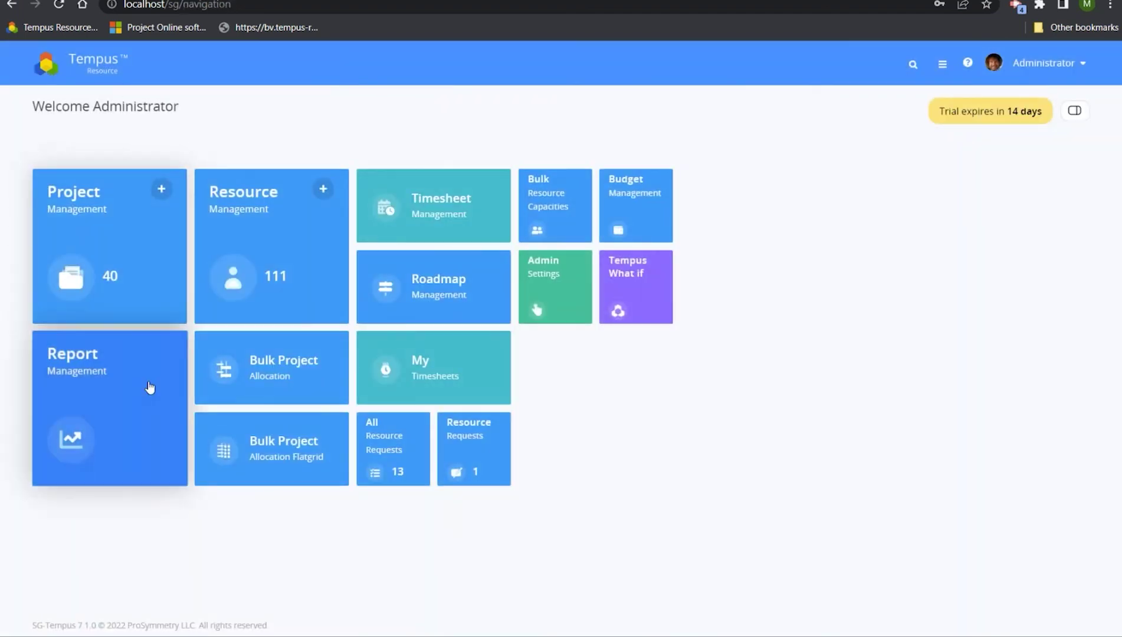
click(150, 388)
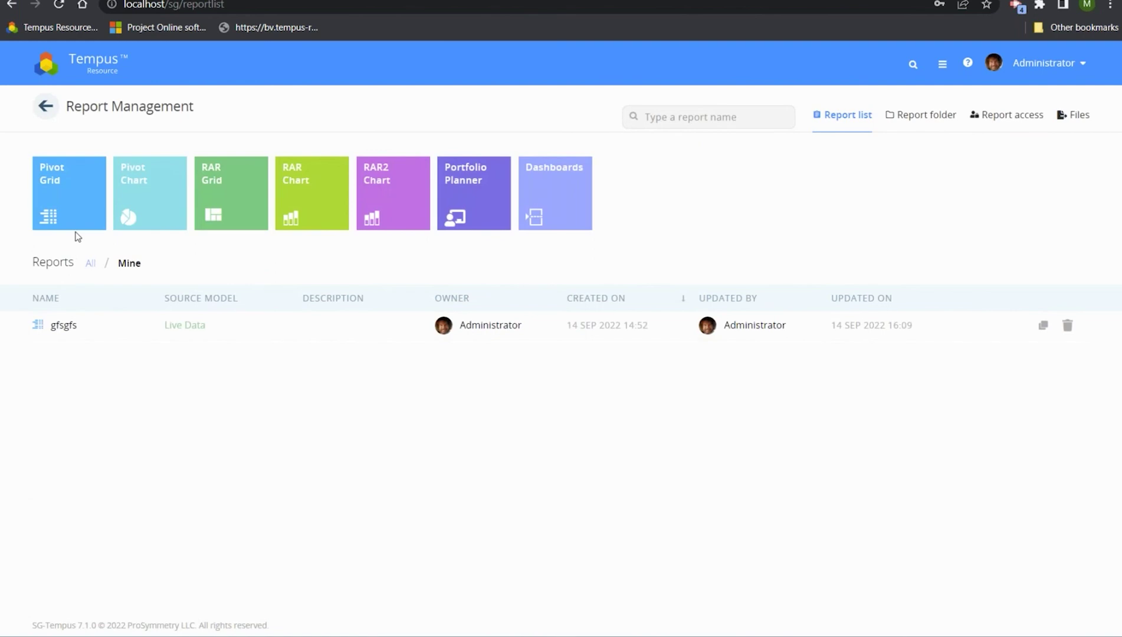
Start a new pivot grid report named 'Hours by Department'.
click(75, 232)
click(176, 205)
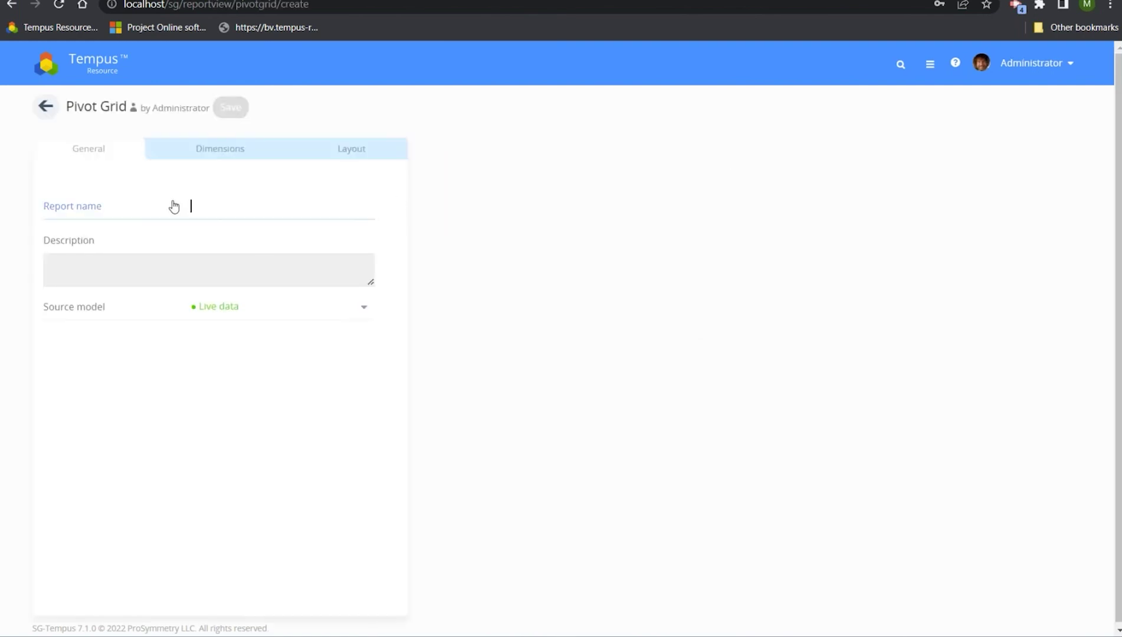
text(Hours by Department)
click(220, 150)
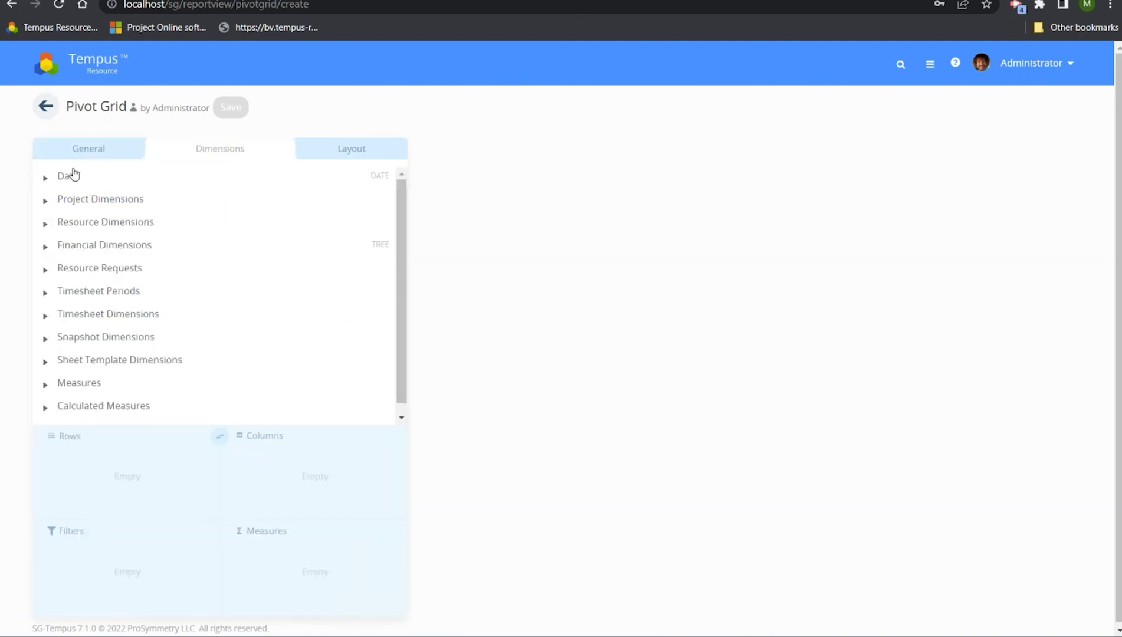
Put Date Year and Date Month in the report's columns.
click(73, 175)
drag(88, 199, 271, 492)
drag(111, 254, 248, 487)
click(68, 176)
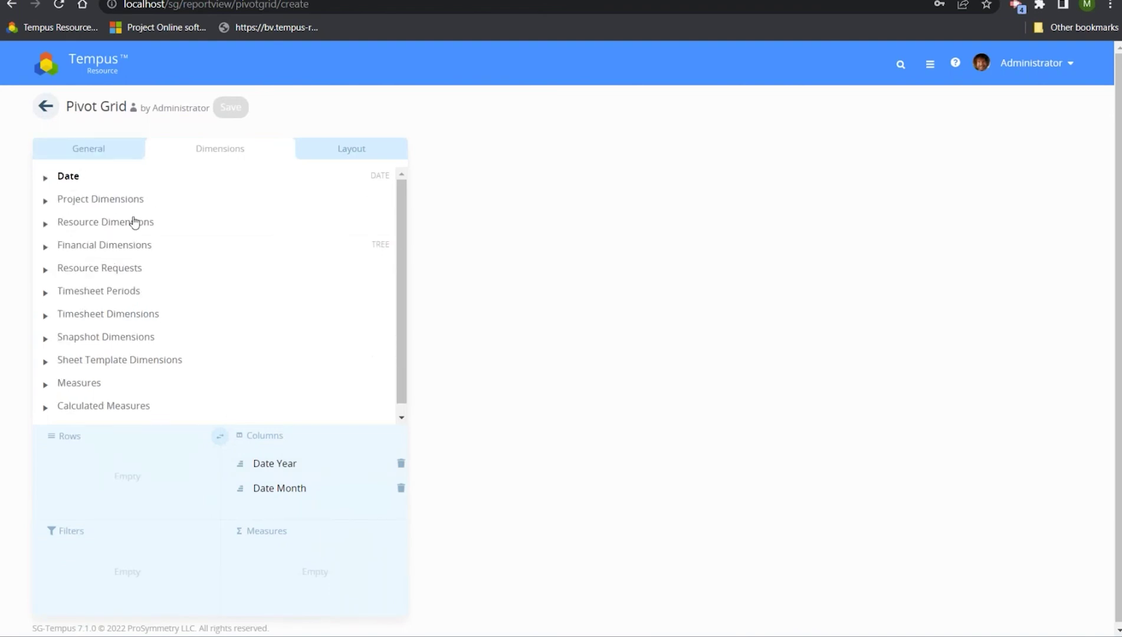
Add Department and Resource Name to the report's rows.
click(89, 228)
drag(130, 243, 101, 463)
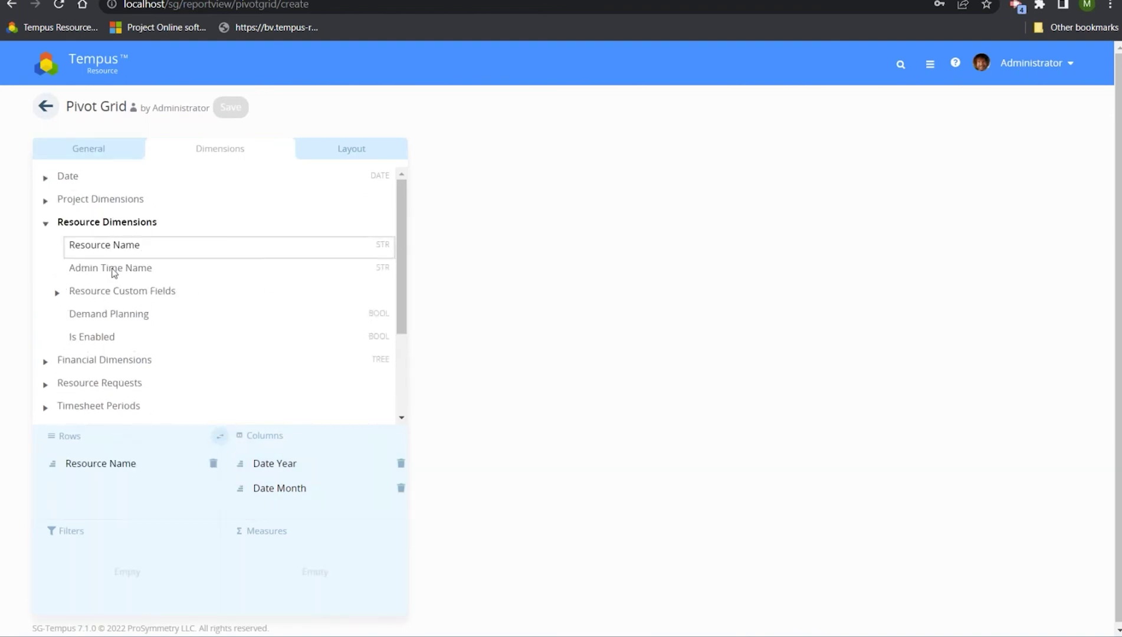
scroll(118, 342, down, 3)
click(120, 219)
scroll(121, 254, down, 2)
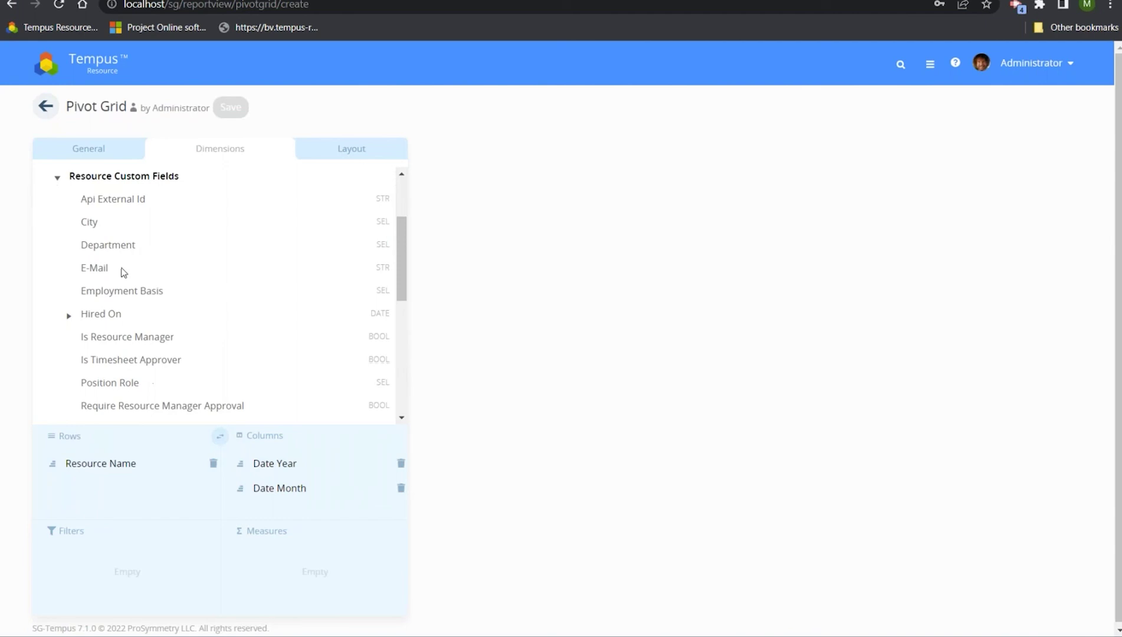
drag(120, 245, 105, 501)
click(107, 177)
click(94, 228)
Add Actual Allocation Hours as the measure, save the report, and expand the (Empty) row.
click(78, 383)
scroll(170, 354, down, 3)
click(108, 291)
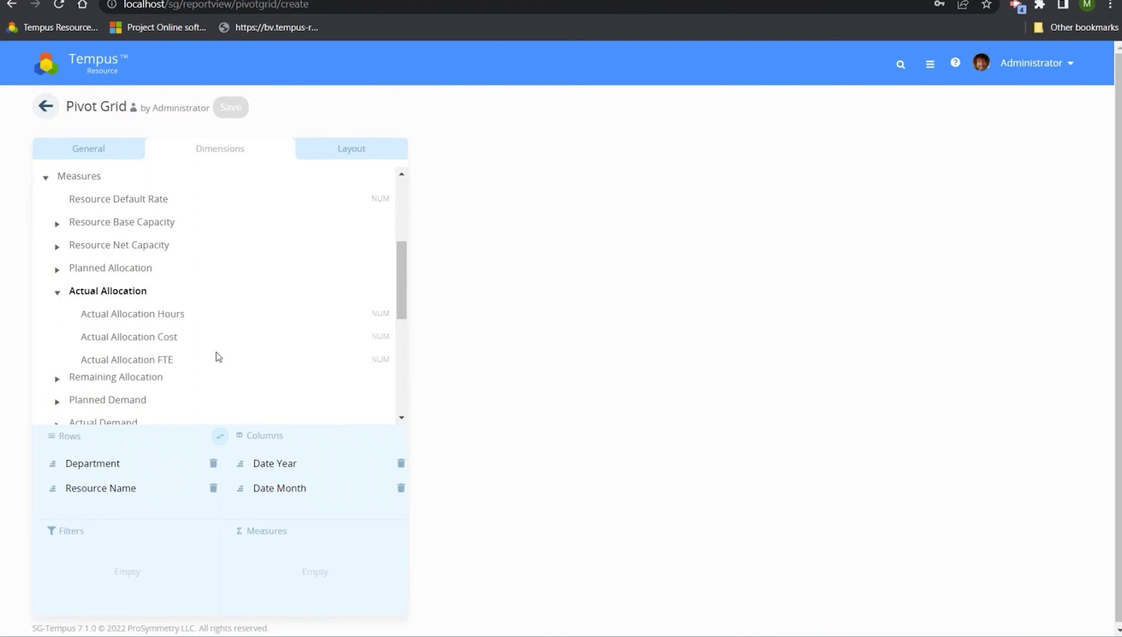
drag(163, 314, 277, 561)
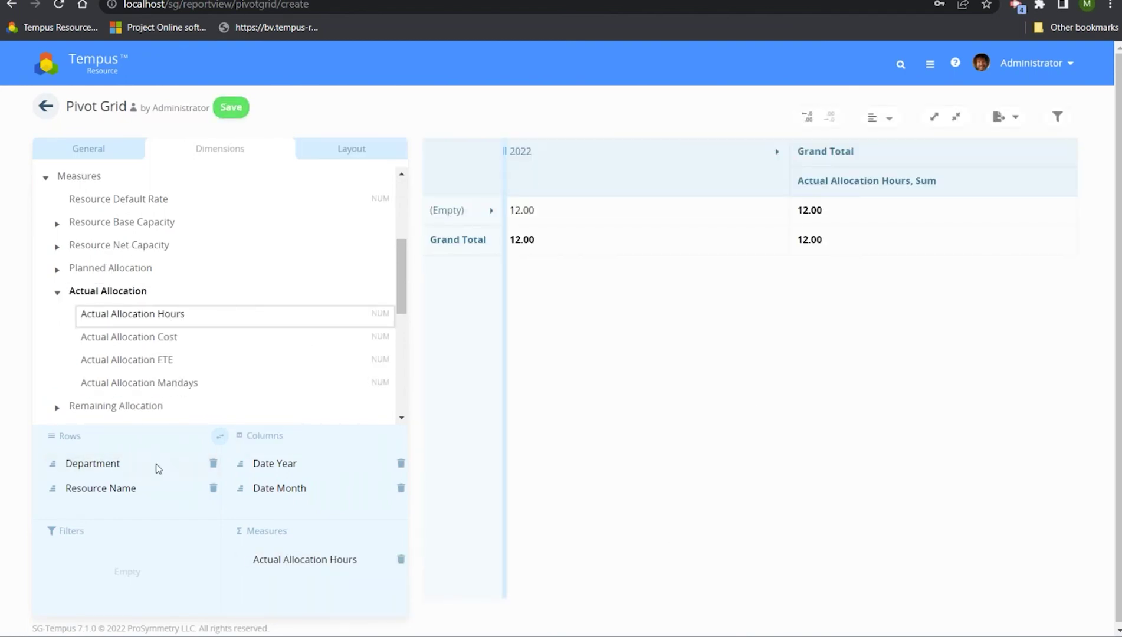
click(239, 109)
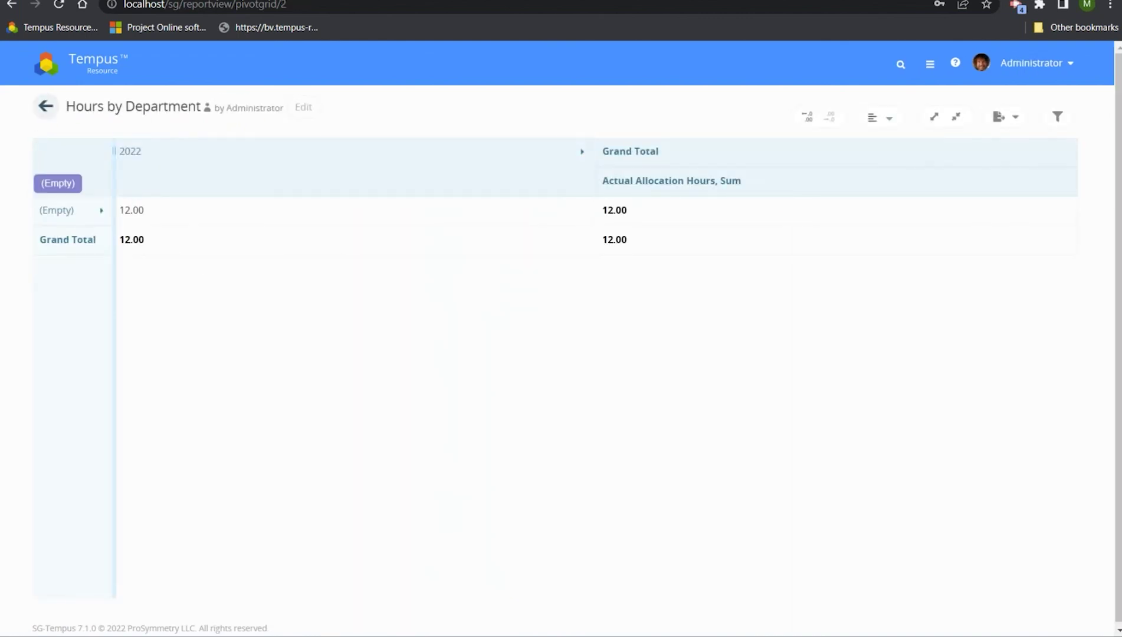
click(102, 210)
Replace the Actual Allocation Hours measure with Planned Allocation Hours and save the report.
click(307, 110)
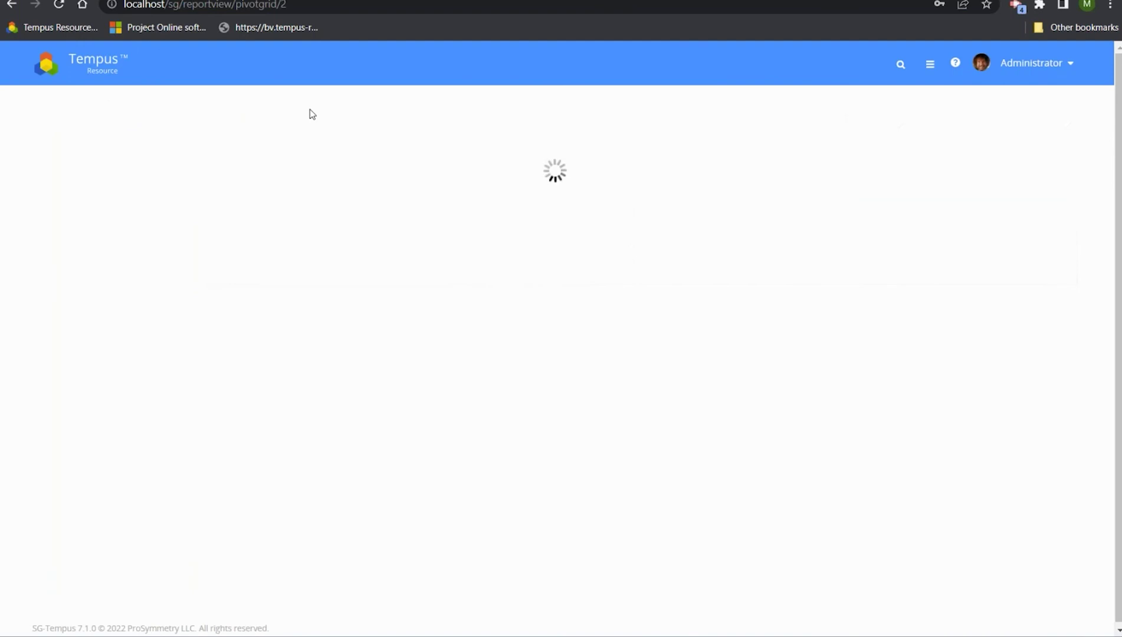
click(401, 558)
click(135, 389)
scroll(136, 354, down, 3)
click(121, 270)
drag(157, 293, 275, 539)
click(304, 107)
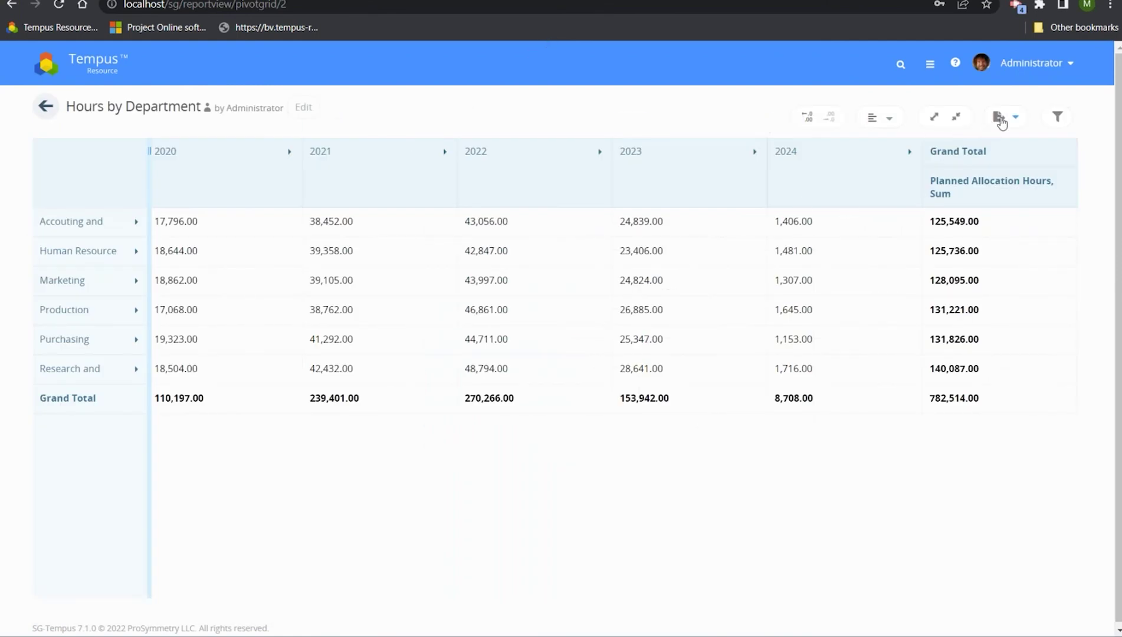
Reload the report page and export it as a flat CSV.
click(999, 117)
click(726, 126)
key(F5)
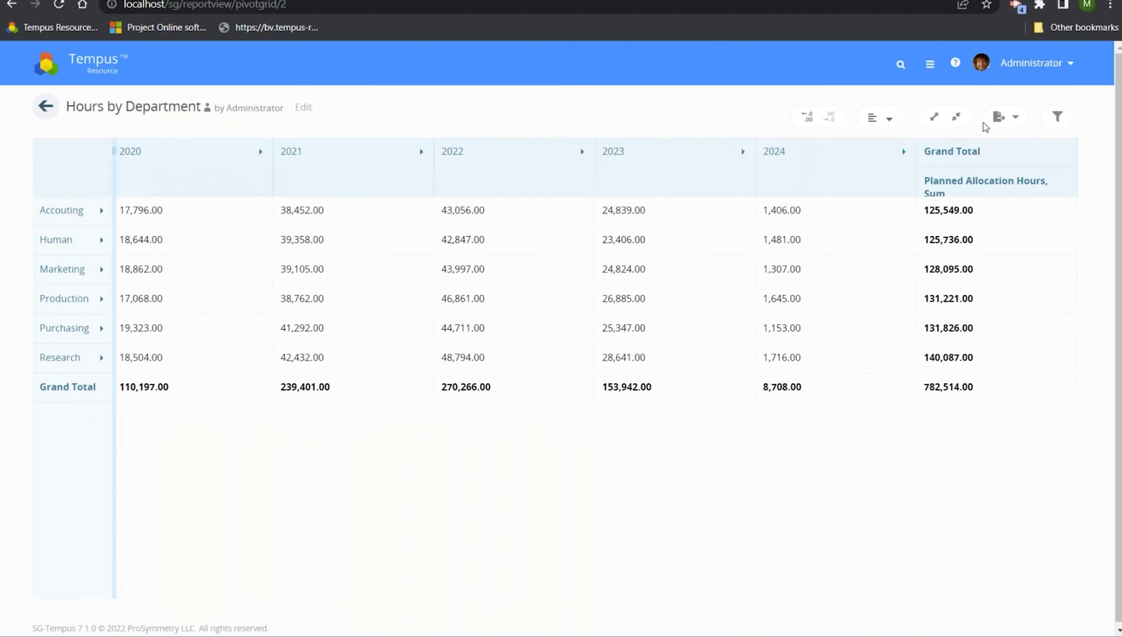
click(999, 118)
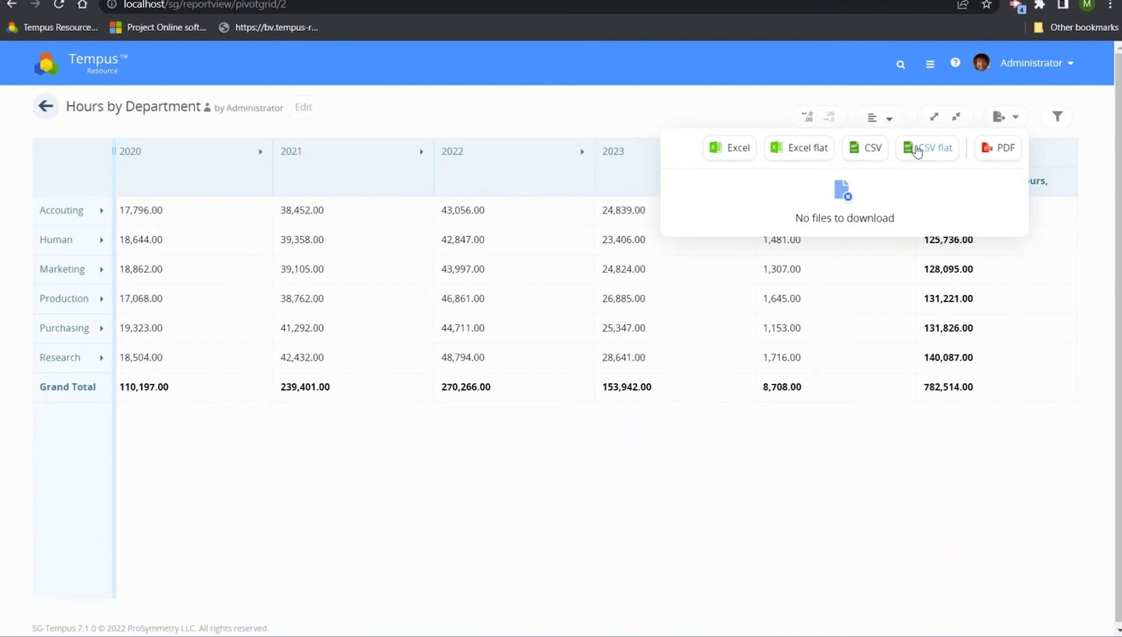
click(929, 148)
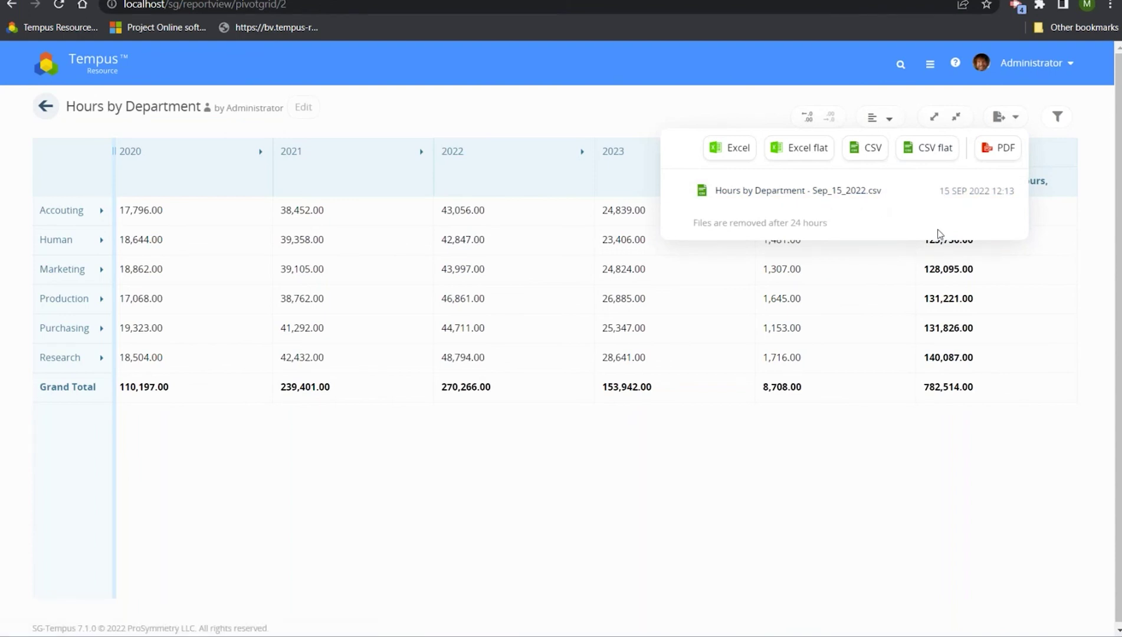
Export Hours by Department as CSV, download the first exported file, and return to Report Management.
click(871, 151)
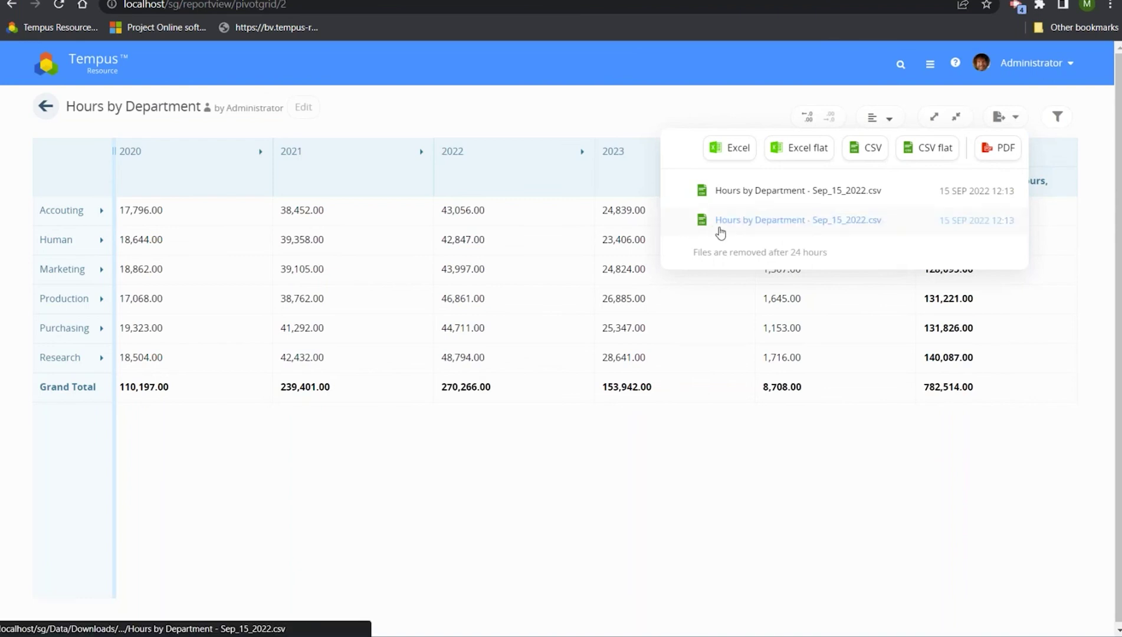
click(759, 191)
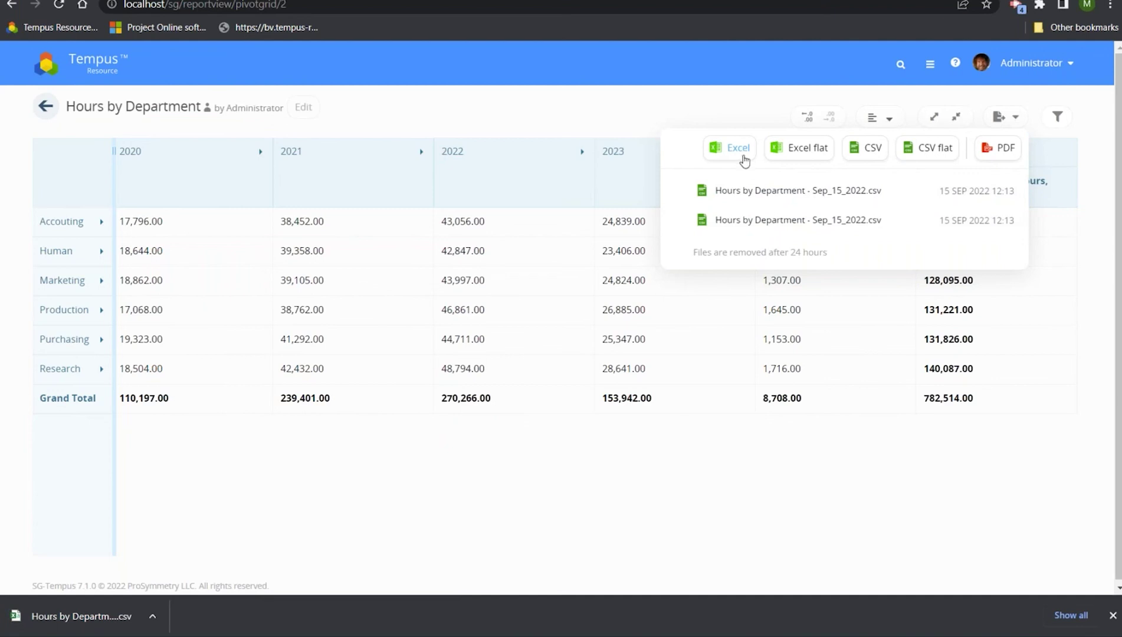
click(735, 121)
drag(614, 151, 614, 123)
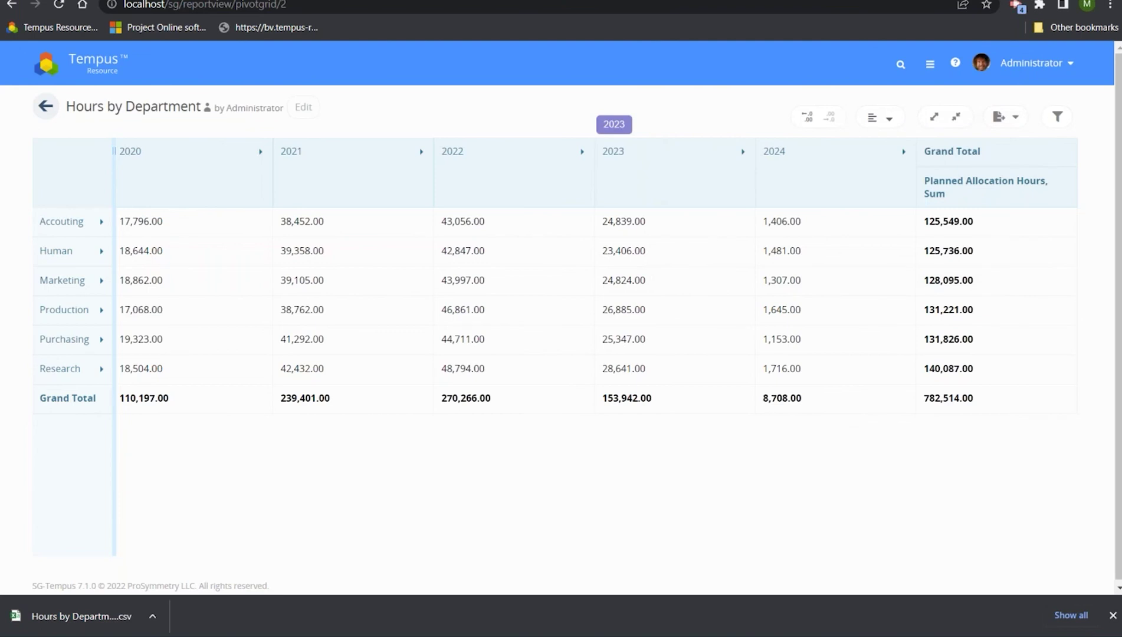
drag(613, 124, 131, 124)
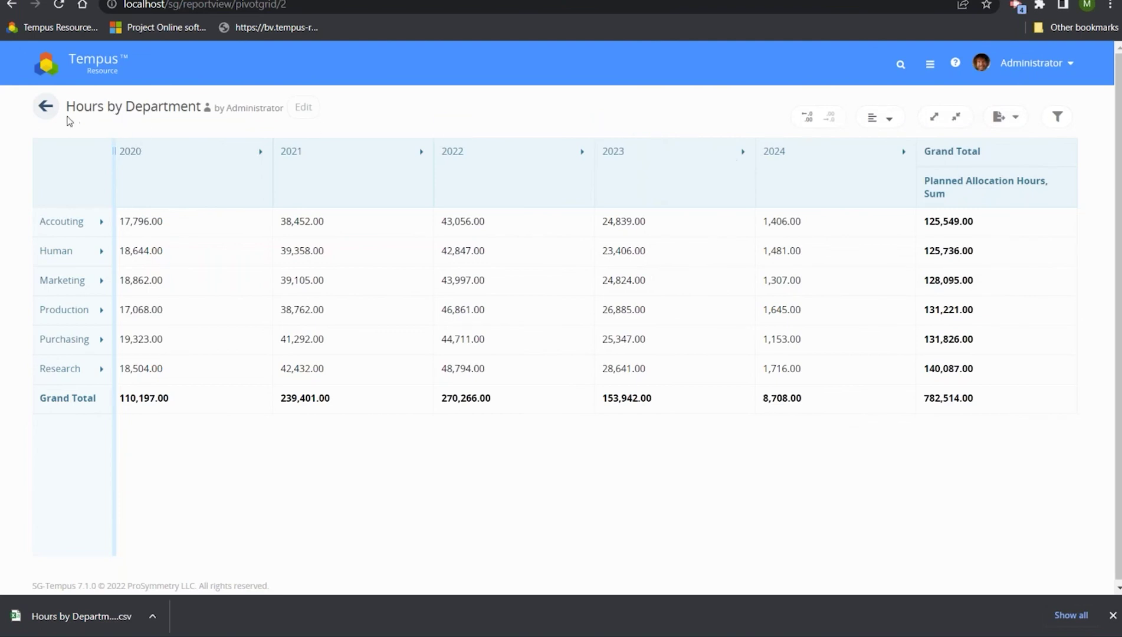
click(46, 106)
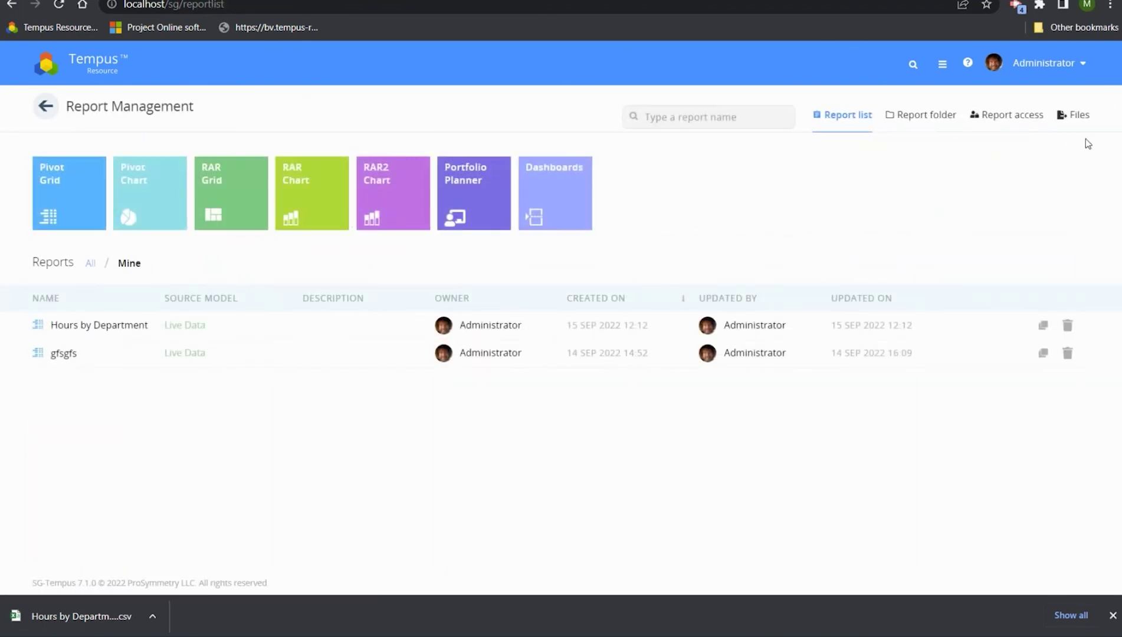
Review the exported files list, then reopen Hours by Department from Report Management for editing.
click(1062, 118)
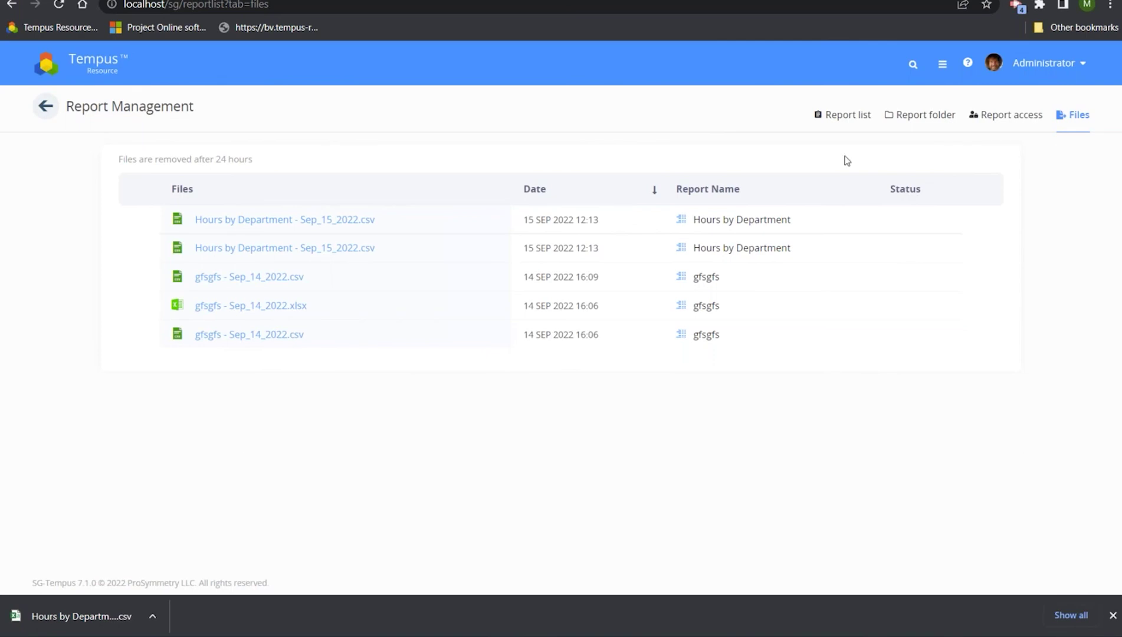
click(46, 106)
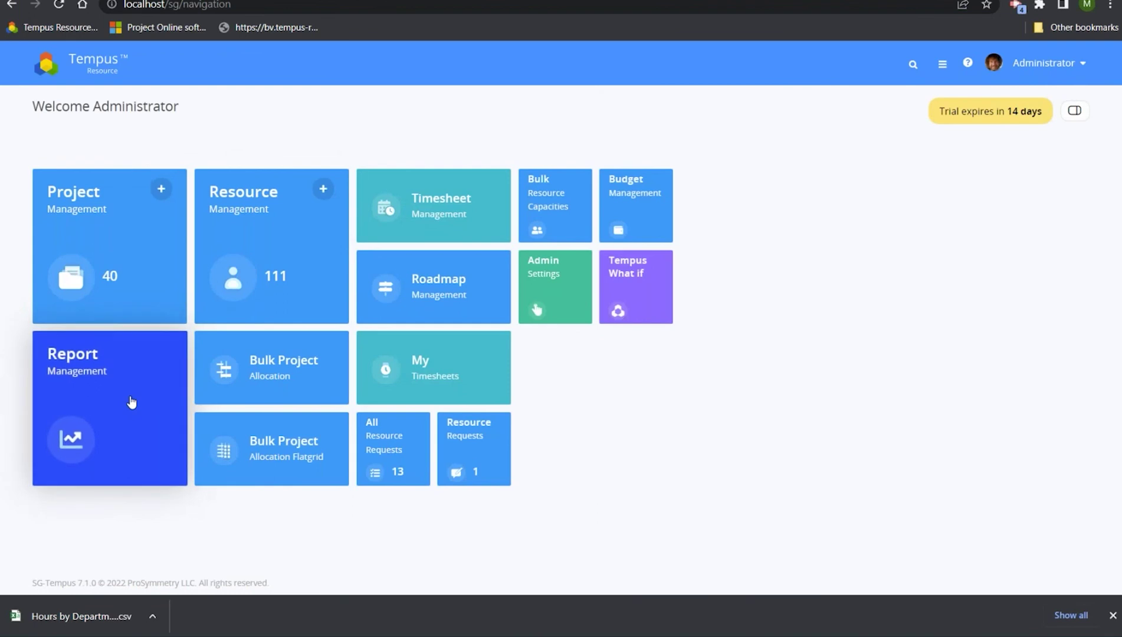
click(130, 399)
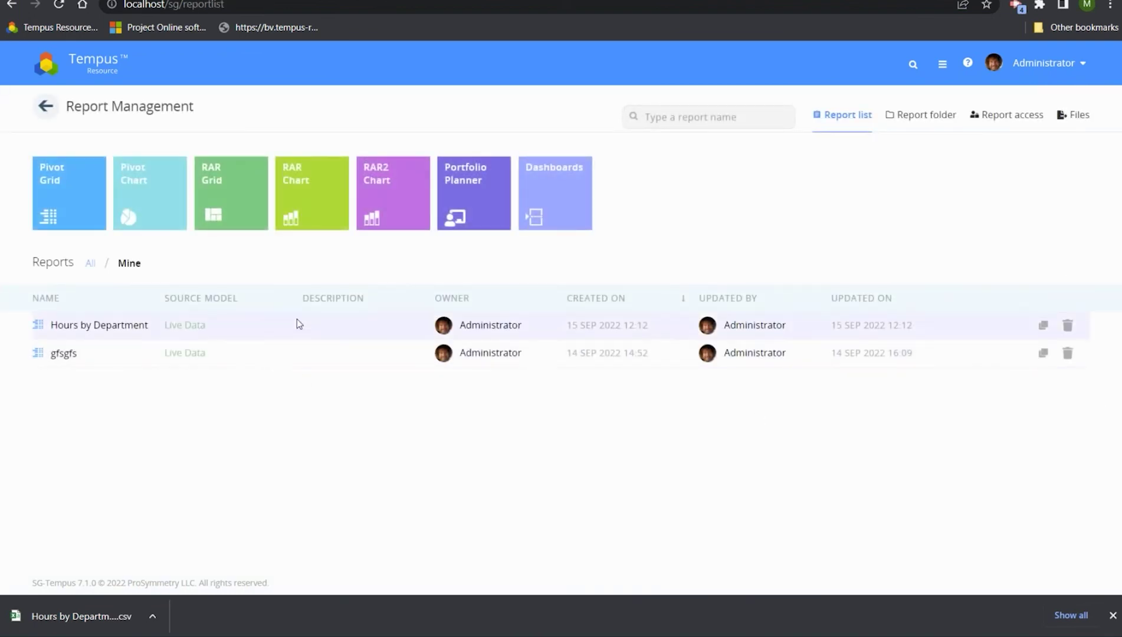
click(158, 330)
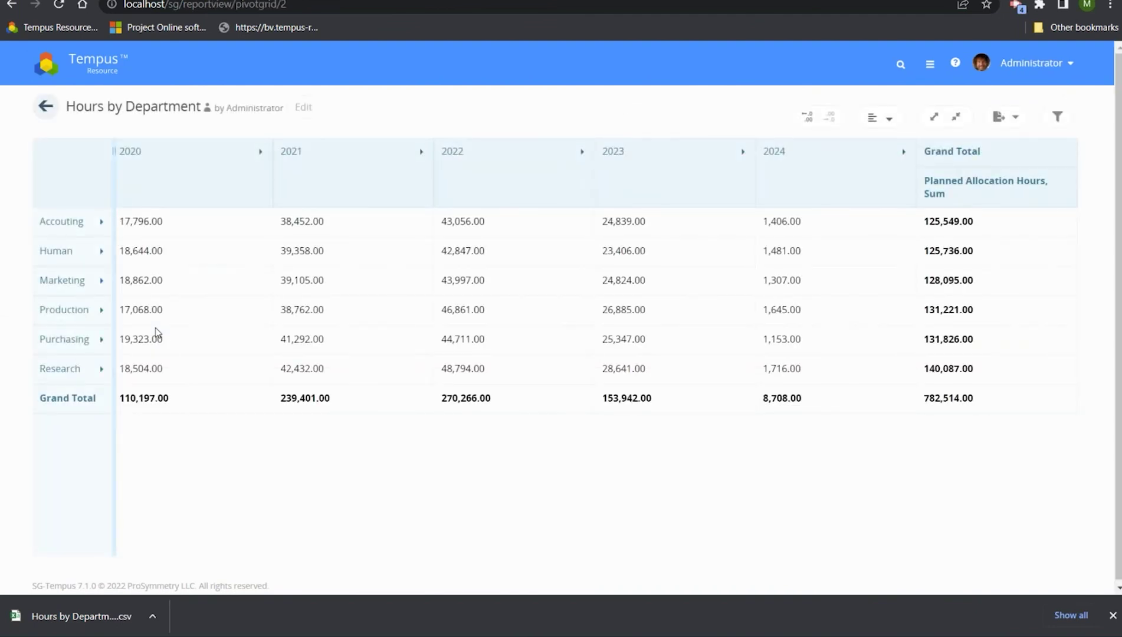
click(304, 110)
Add a new calculated measure named 'FTE %'.
scroll(308, 316, down, 2)
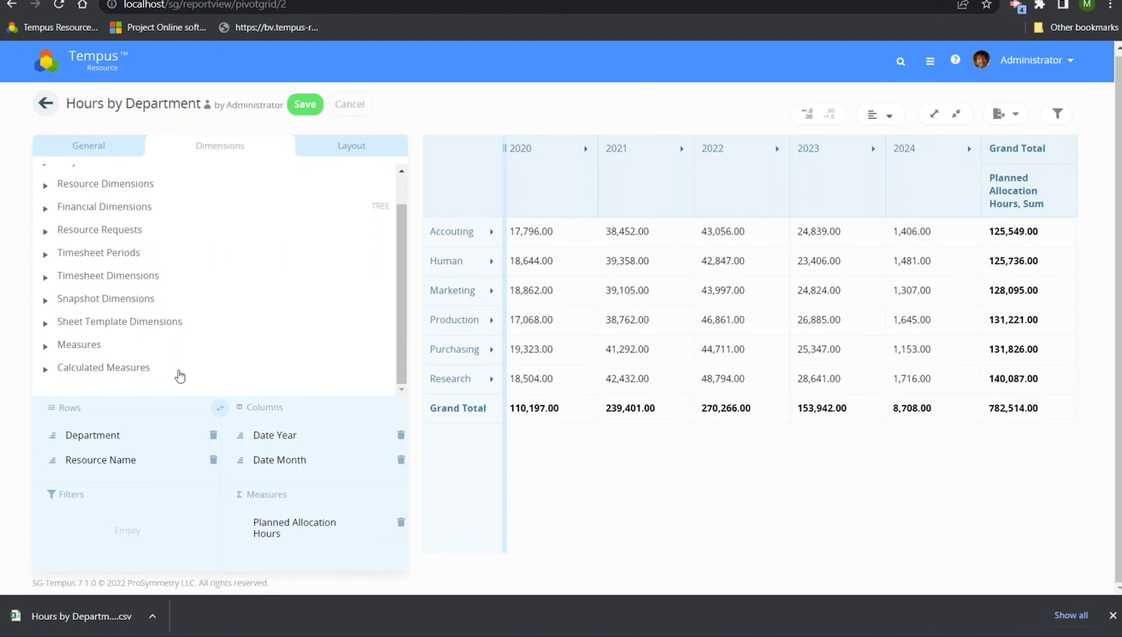
click(115, 368)
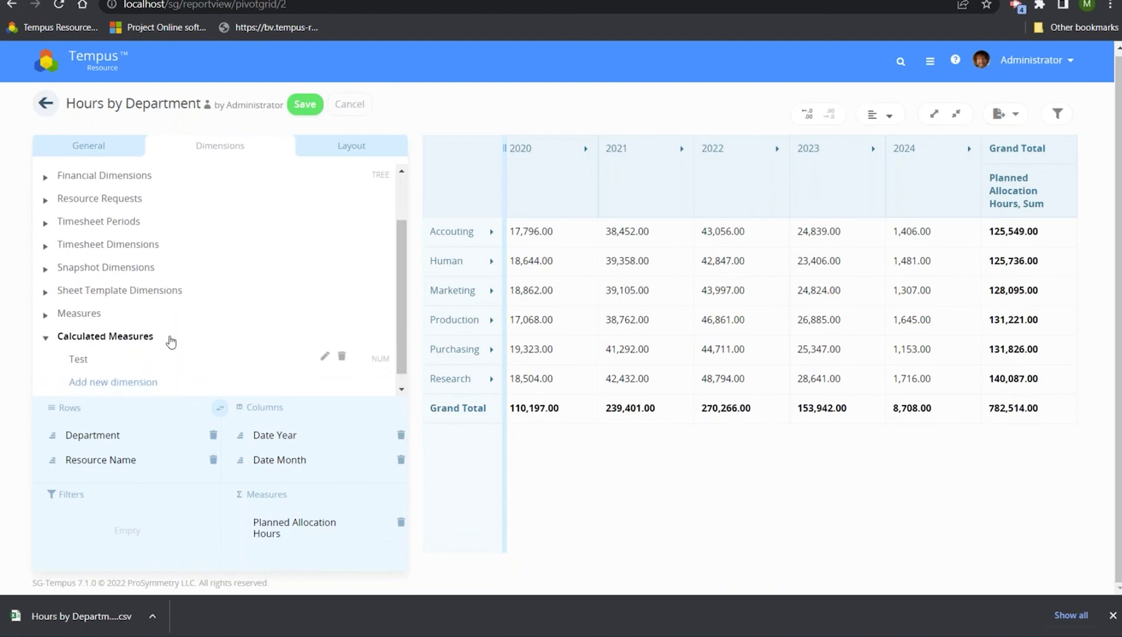
click(124, 367)
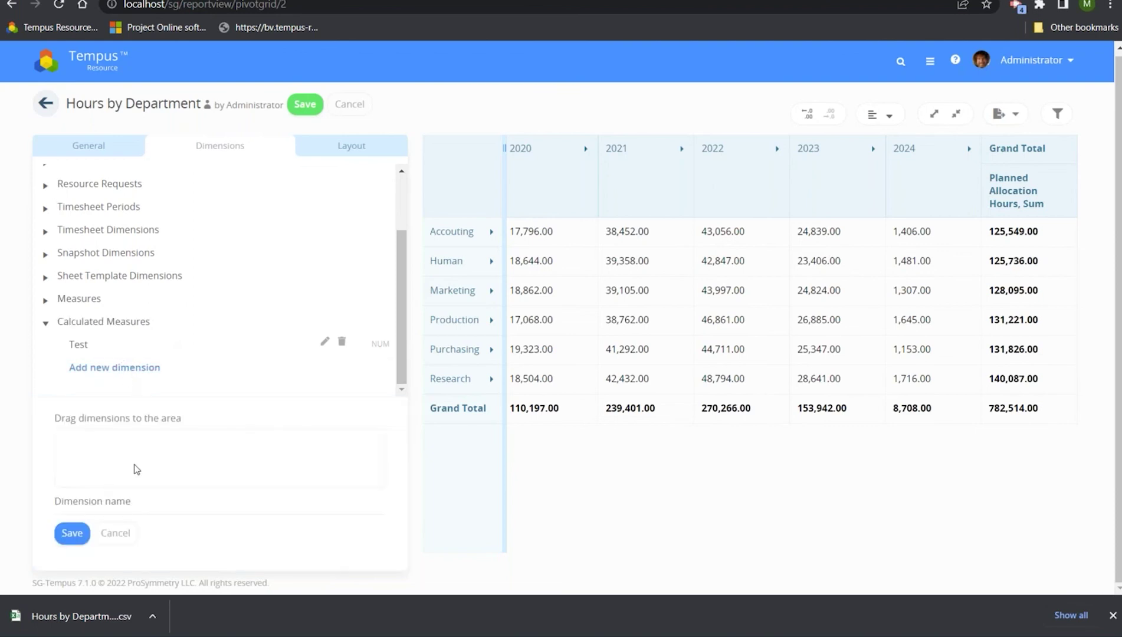
click(242, 500)
text(FTE %)
Base the FTE % measure on Planned Allocation FTE and save it.
click(96, 301)
scroll(96, 303, down, 2)
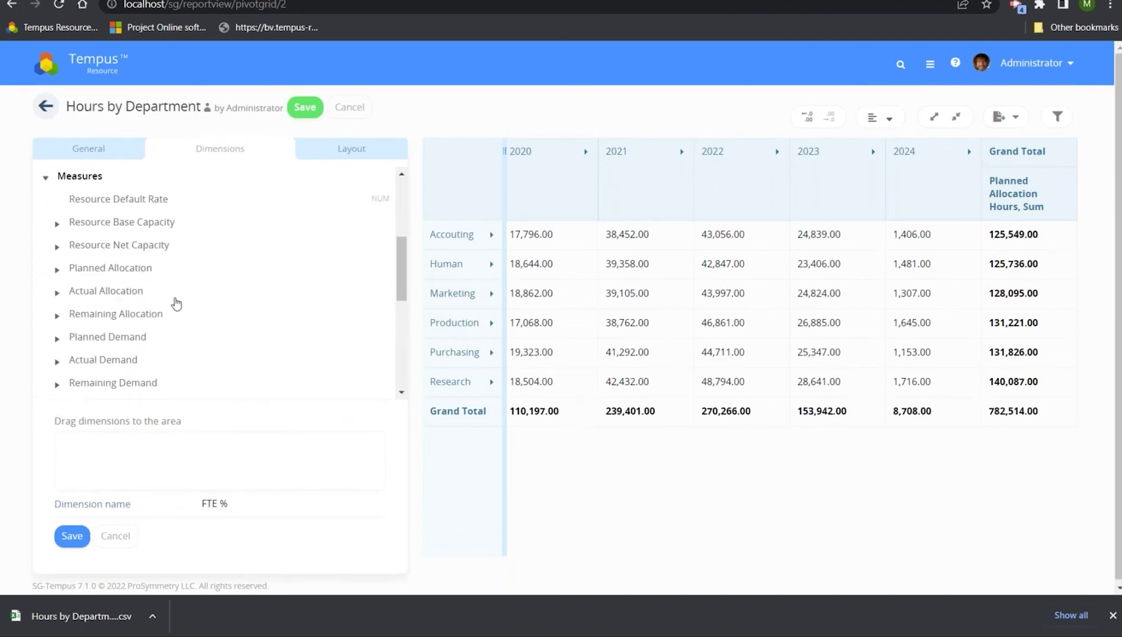
scroll(175, 303, down, 4)
scroll(103, 222, down, 2)
scroll(138, 323, up, 5)
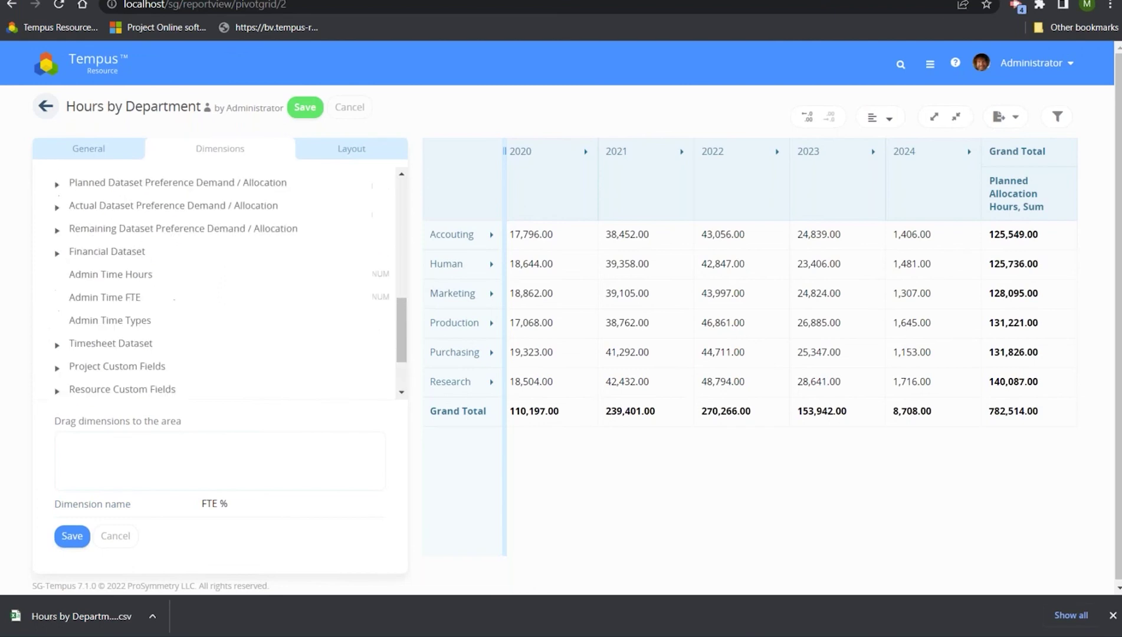
click(112, 252)
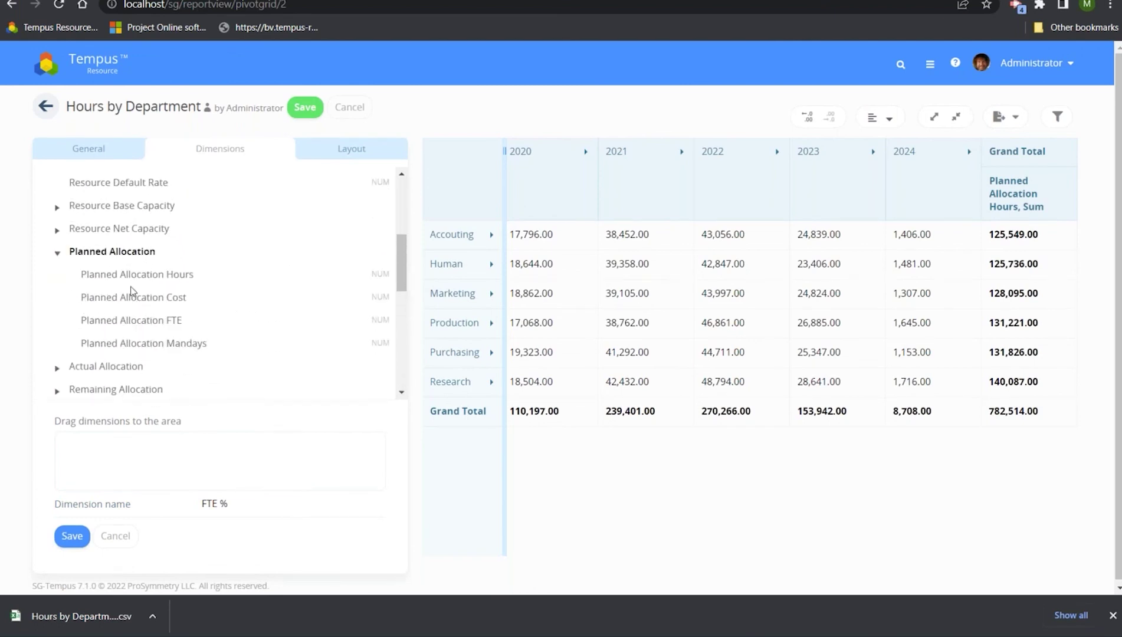
drag(145, 320, 134, 434)
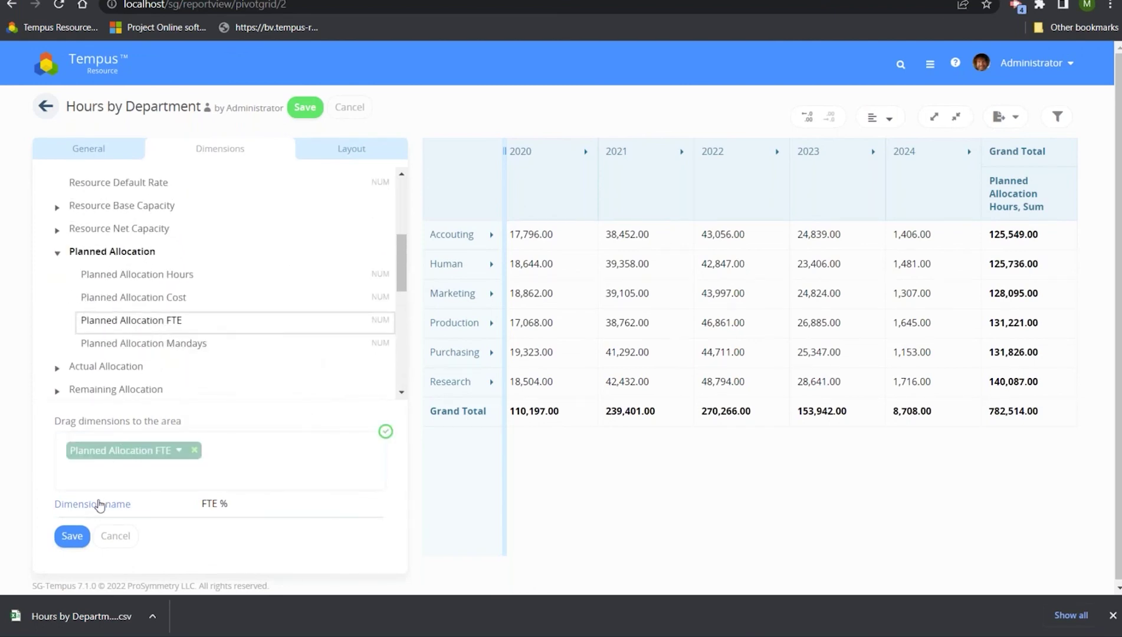
click(72, 534)
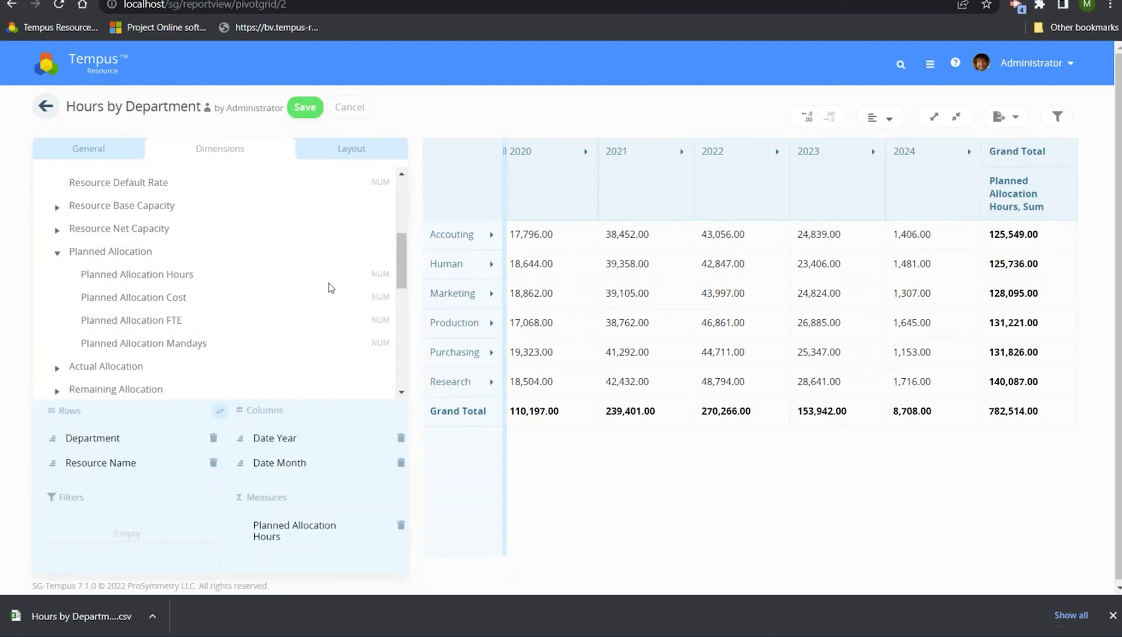
Remove Planned Allocation Hours from the report's measures.
click(400, 526)
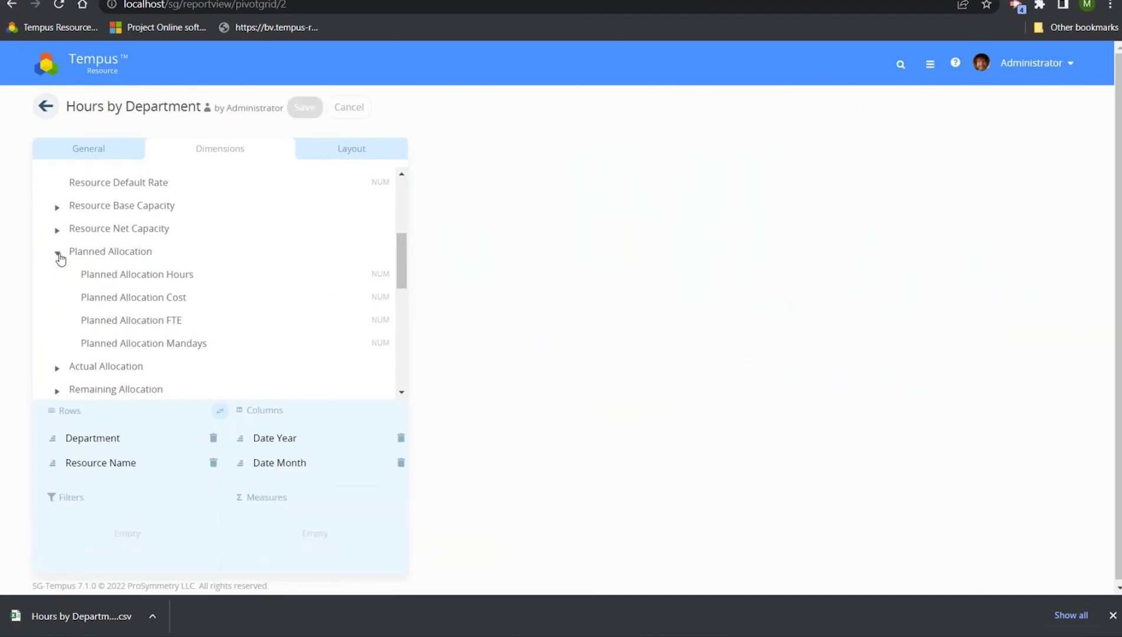
click(57, 252)
scroll(162, 306, down, 5)
Make FTE % the report's measure, displayed as Calculated Percent.
drag(89, 324, 290, 523)
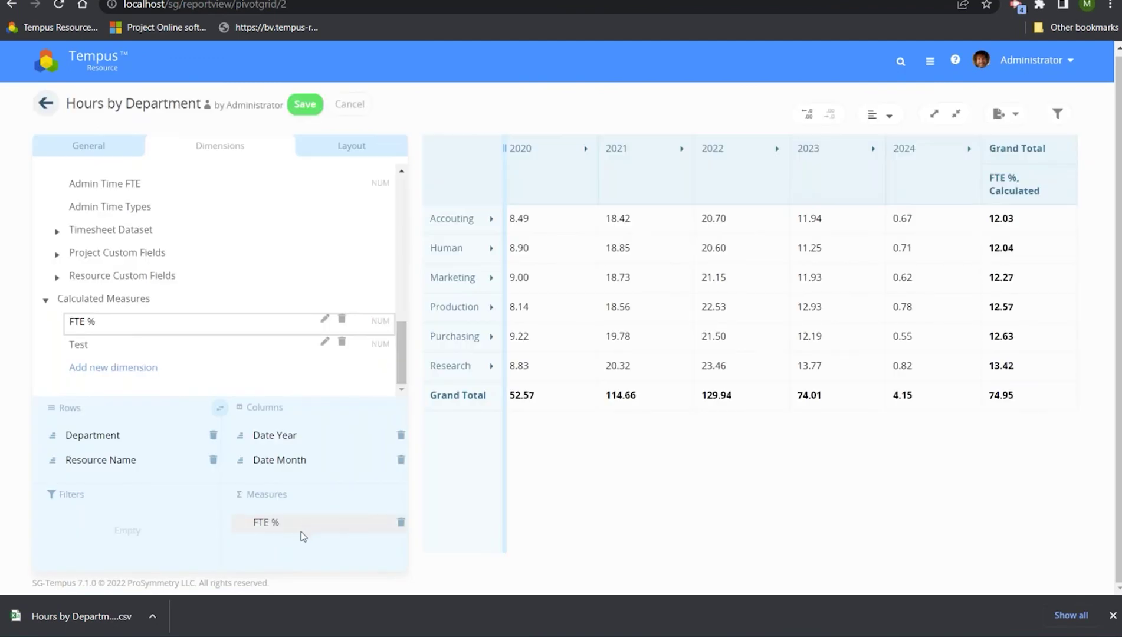
click(306, 528)
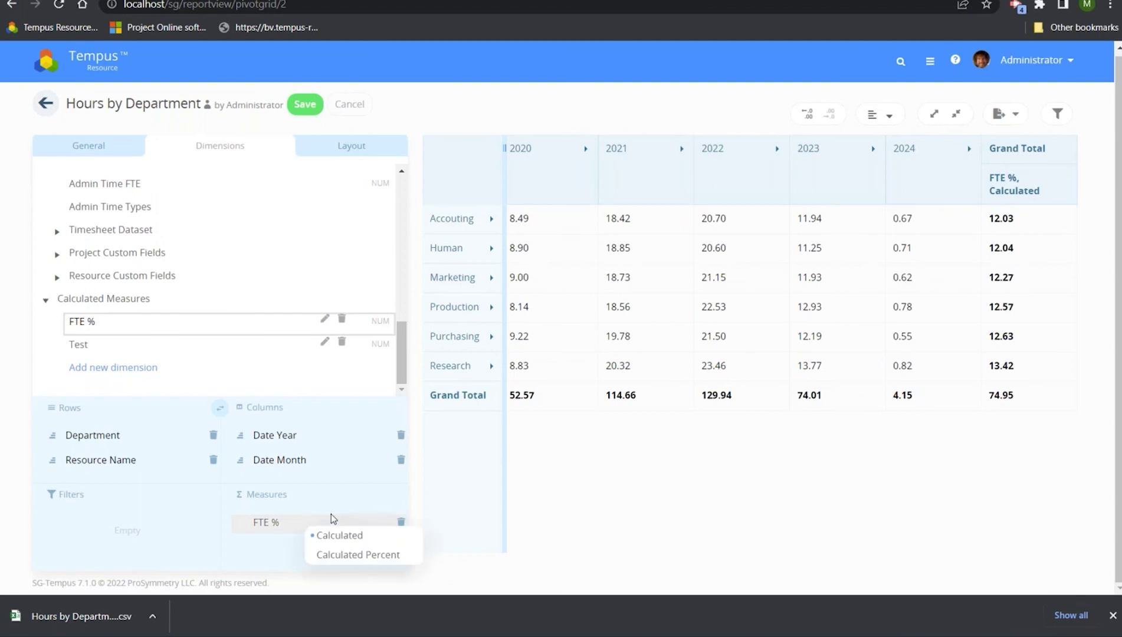
click(354, 554)
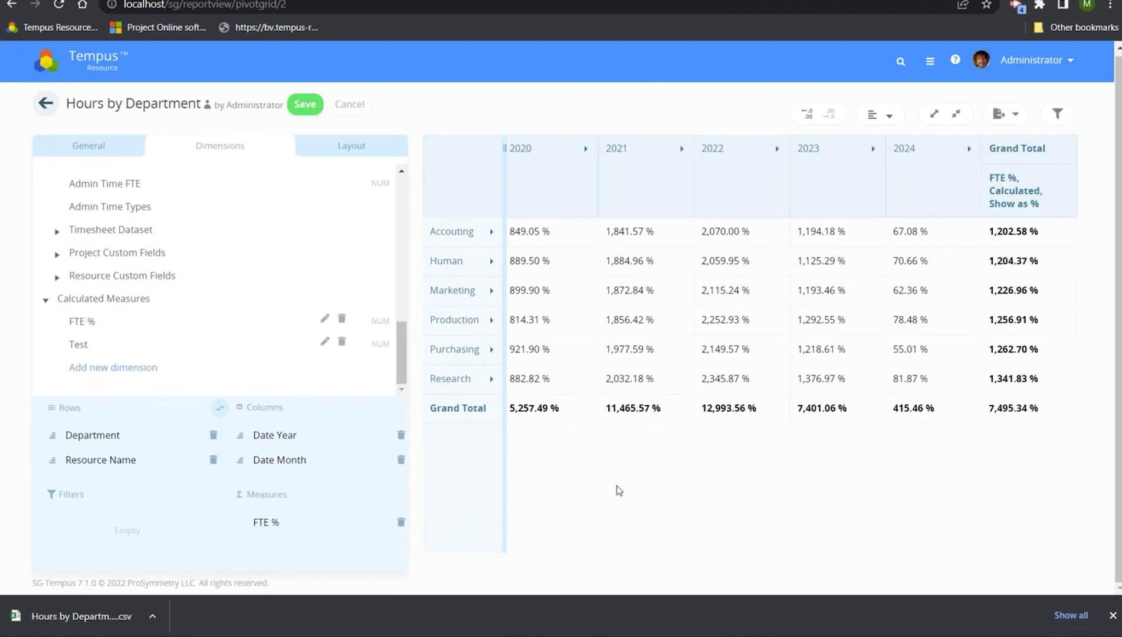
Expand the first department into its resources and widen the row-label column to show full names.
click(491, 232)
drag(504, 250, 549, 243)
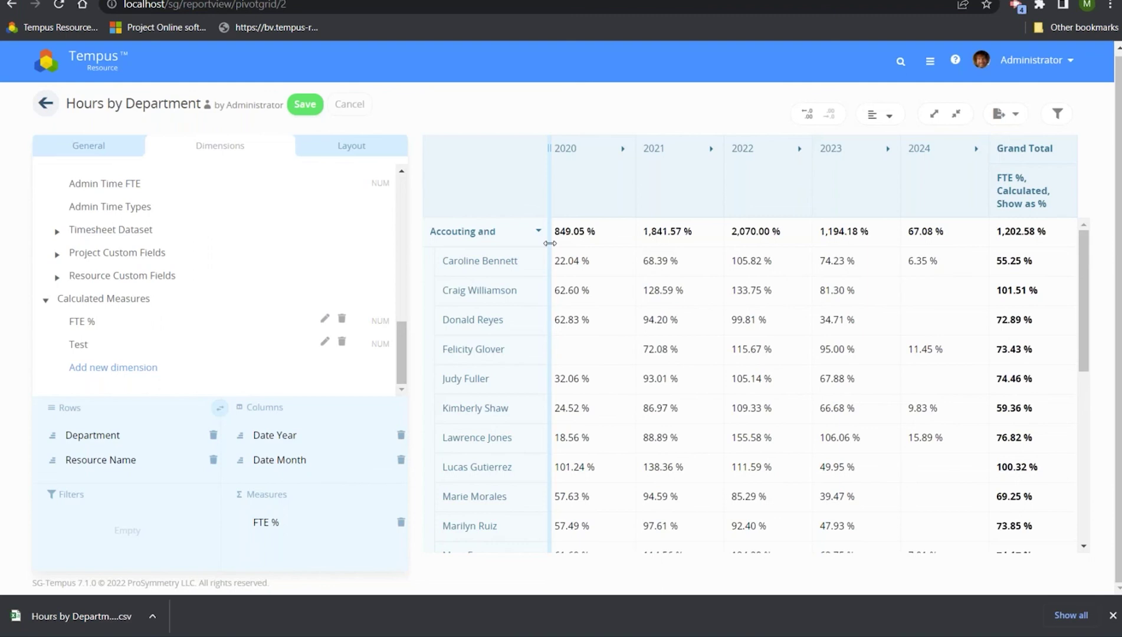
scroll(560, 301, down, 3)
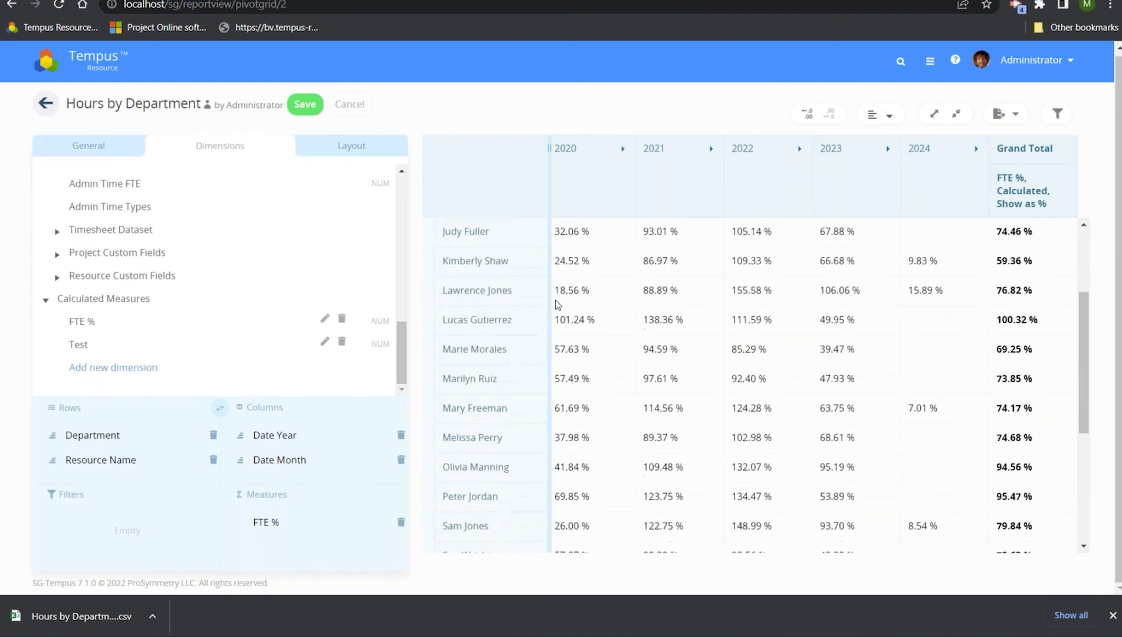
drag(549, 288, 562, 289)
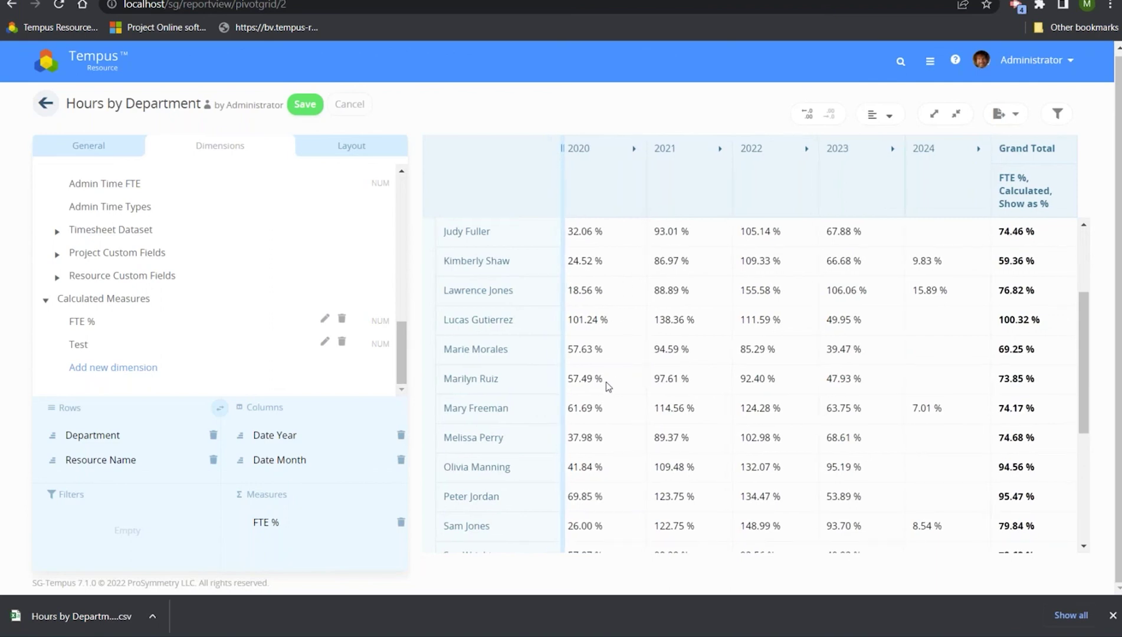
scroll(601, 380, down, 3)
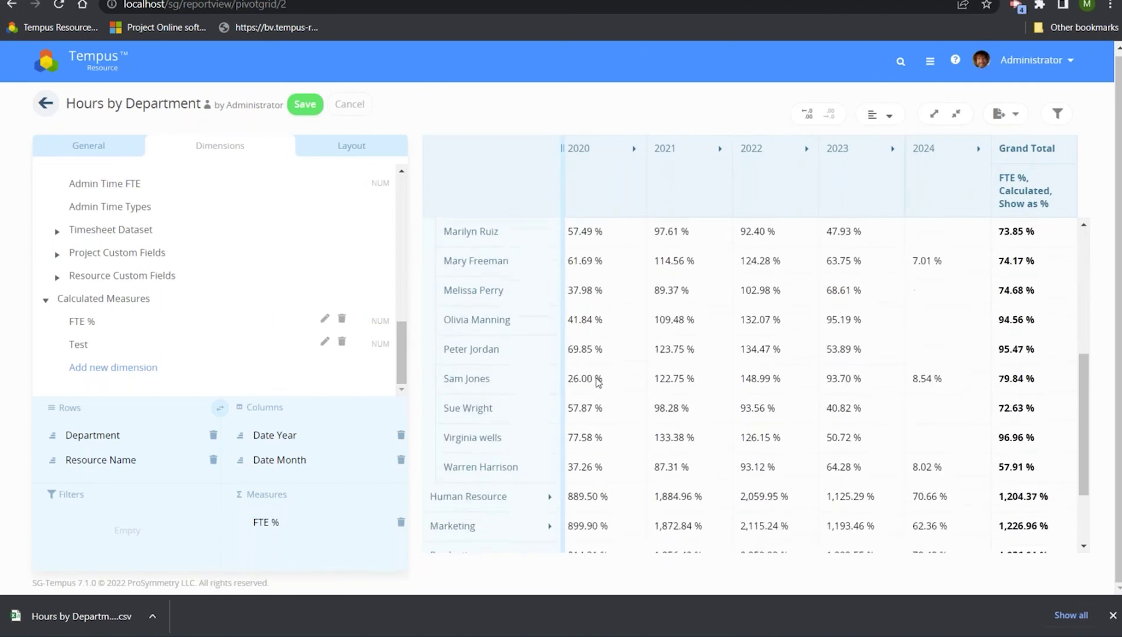
scroll(597, 390, down, 1)
scroll(597, 395, up, 1)
scroll(593, 380, up, 4)
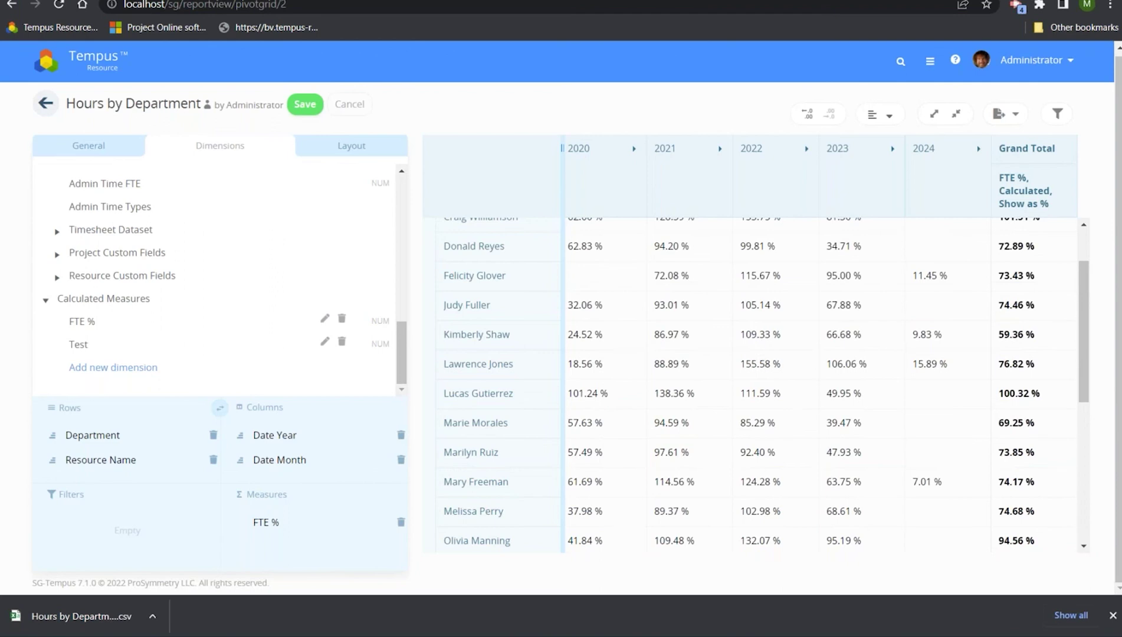
click(97, 56)
Leave Tempus without saving and bring PowerPoint forward, maximized.
click(474, 332)
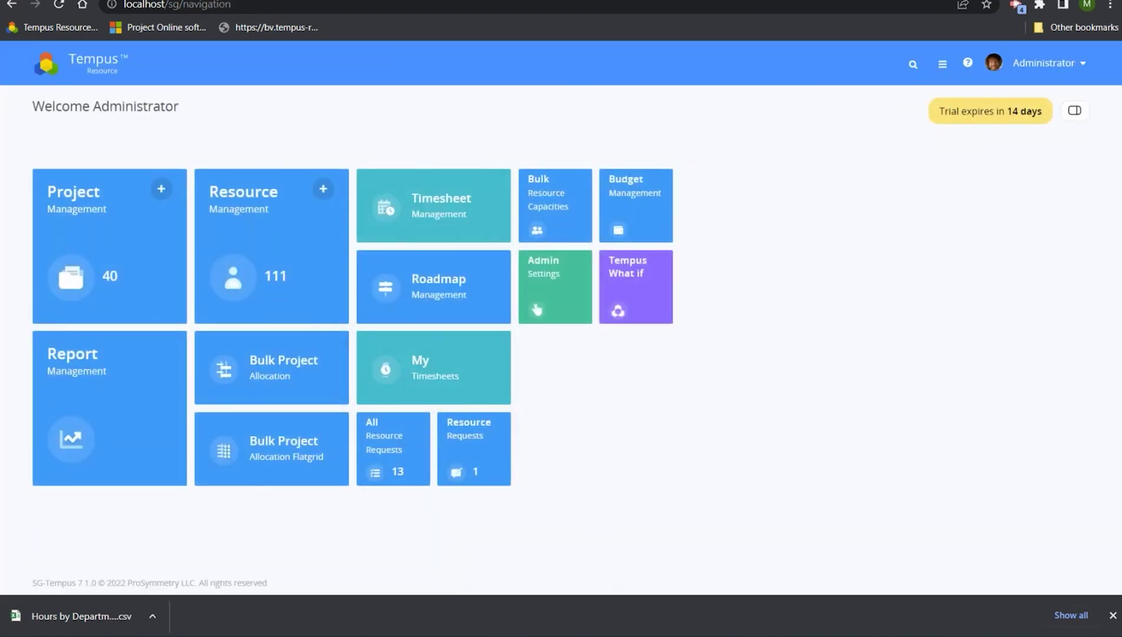
key(alt+Tab)
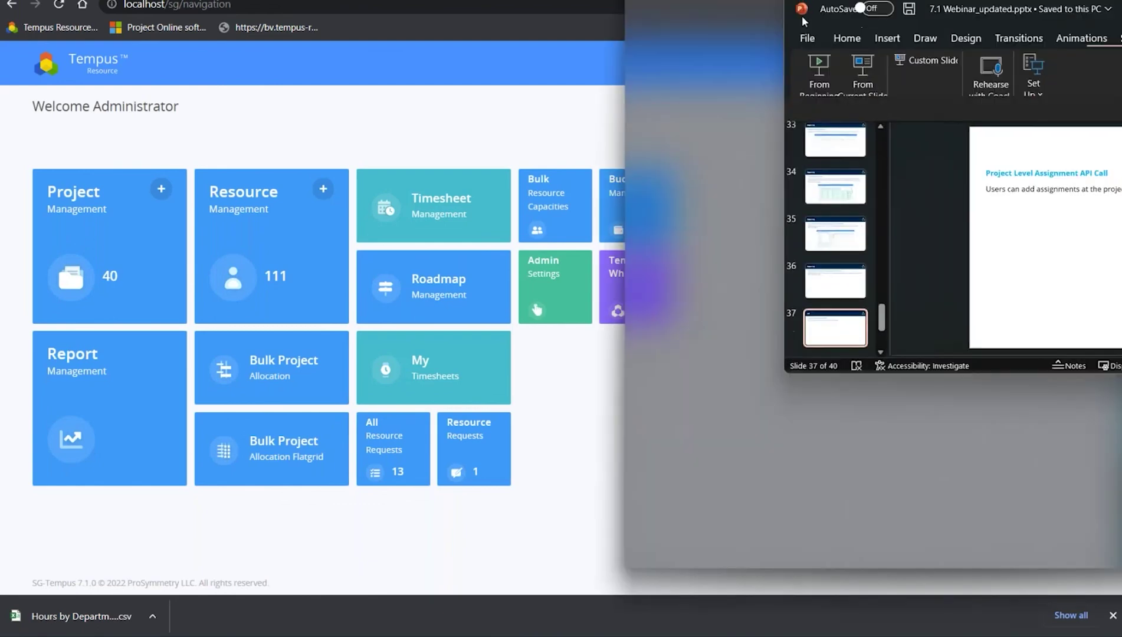
click(818, 33)
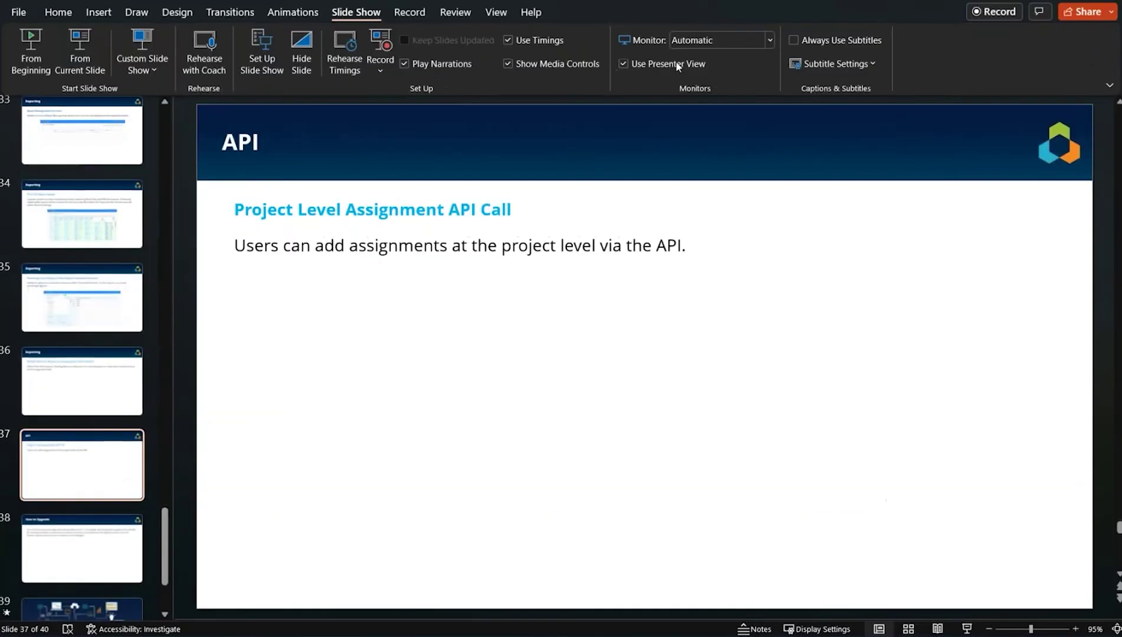
Present full screen from the current slide and advance to the How to Upgrade slide.
click(79, 53)
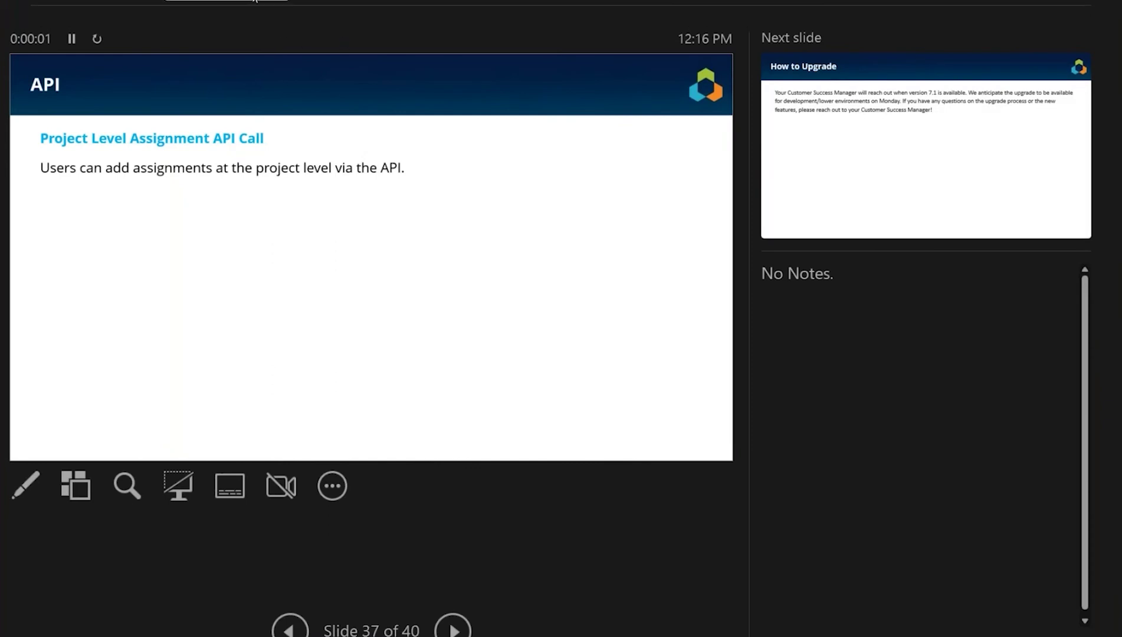
click(227, 3)
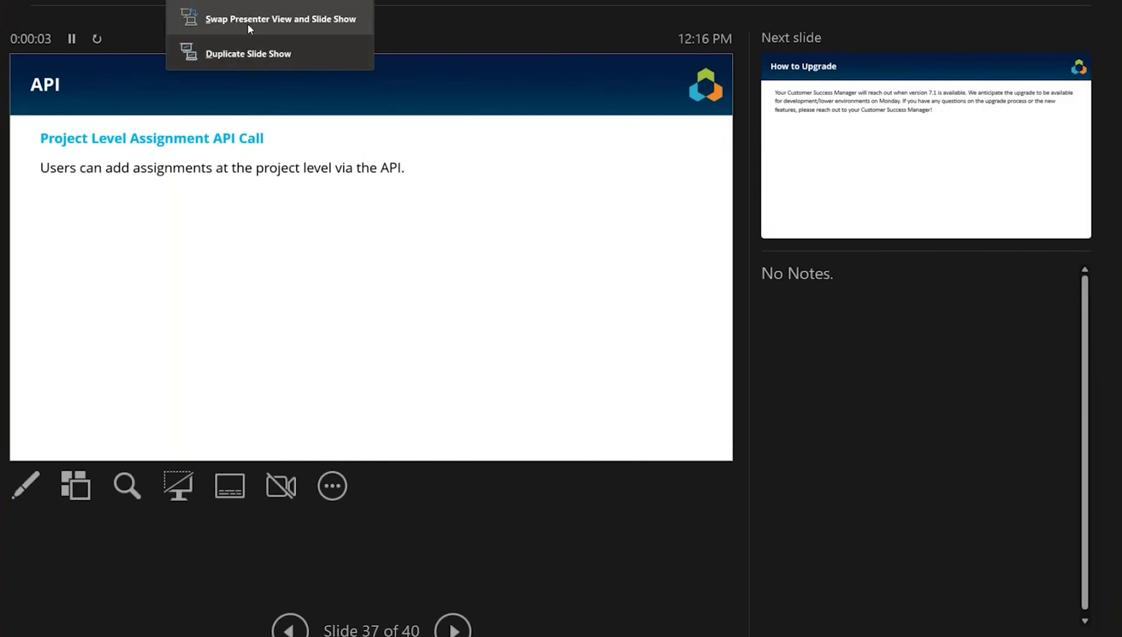
click(250, 23)
click(251, 24)
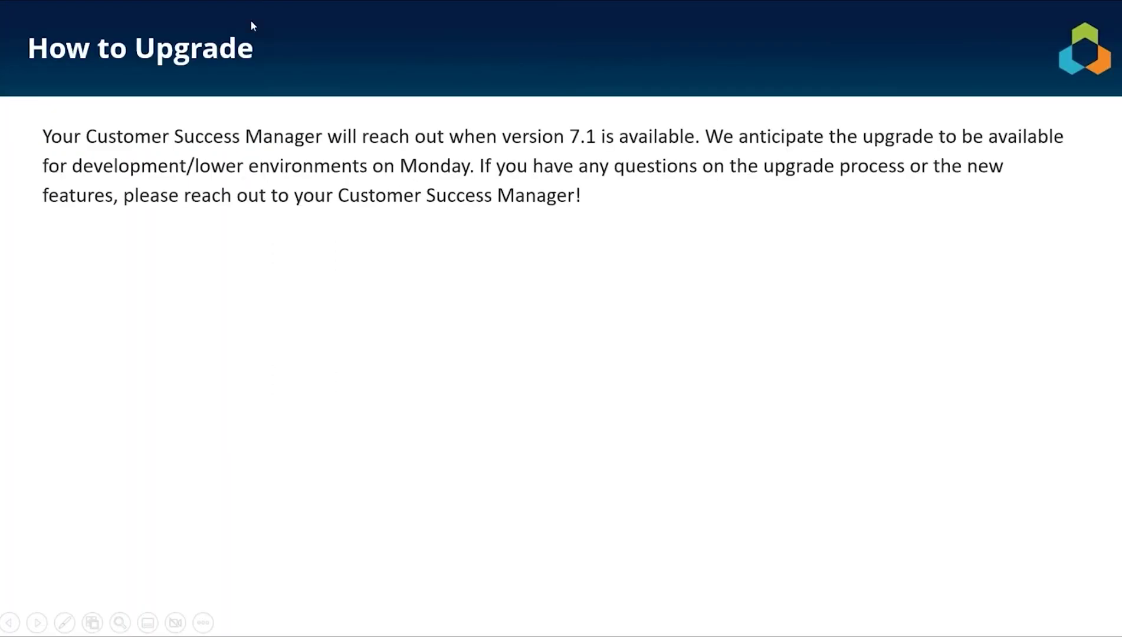